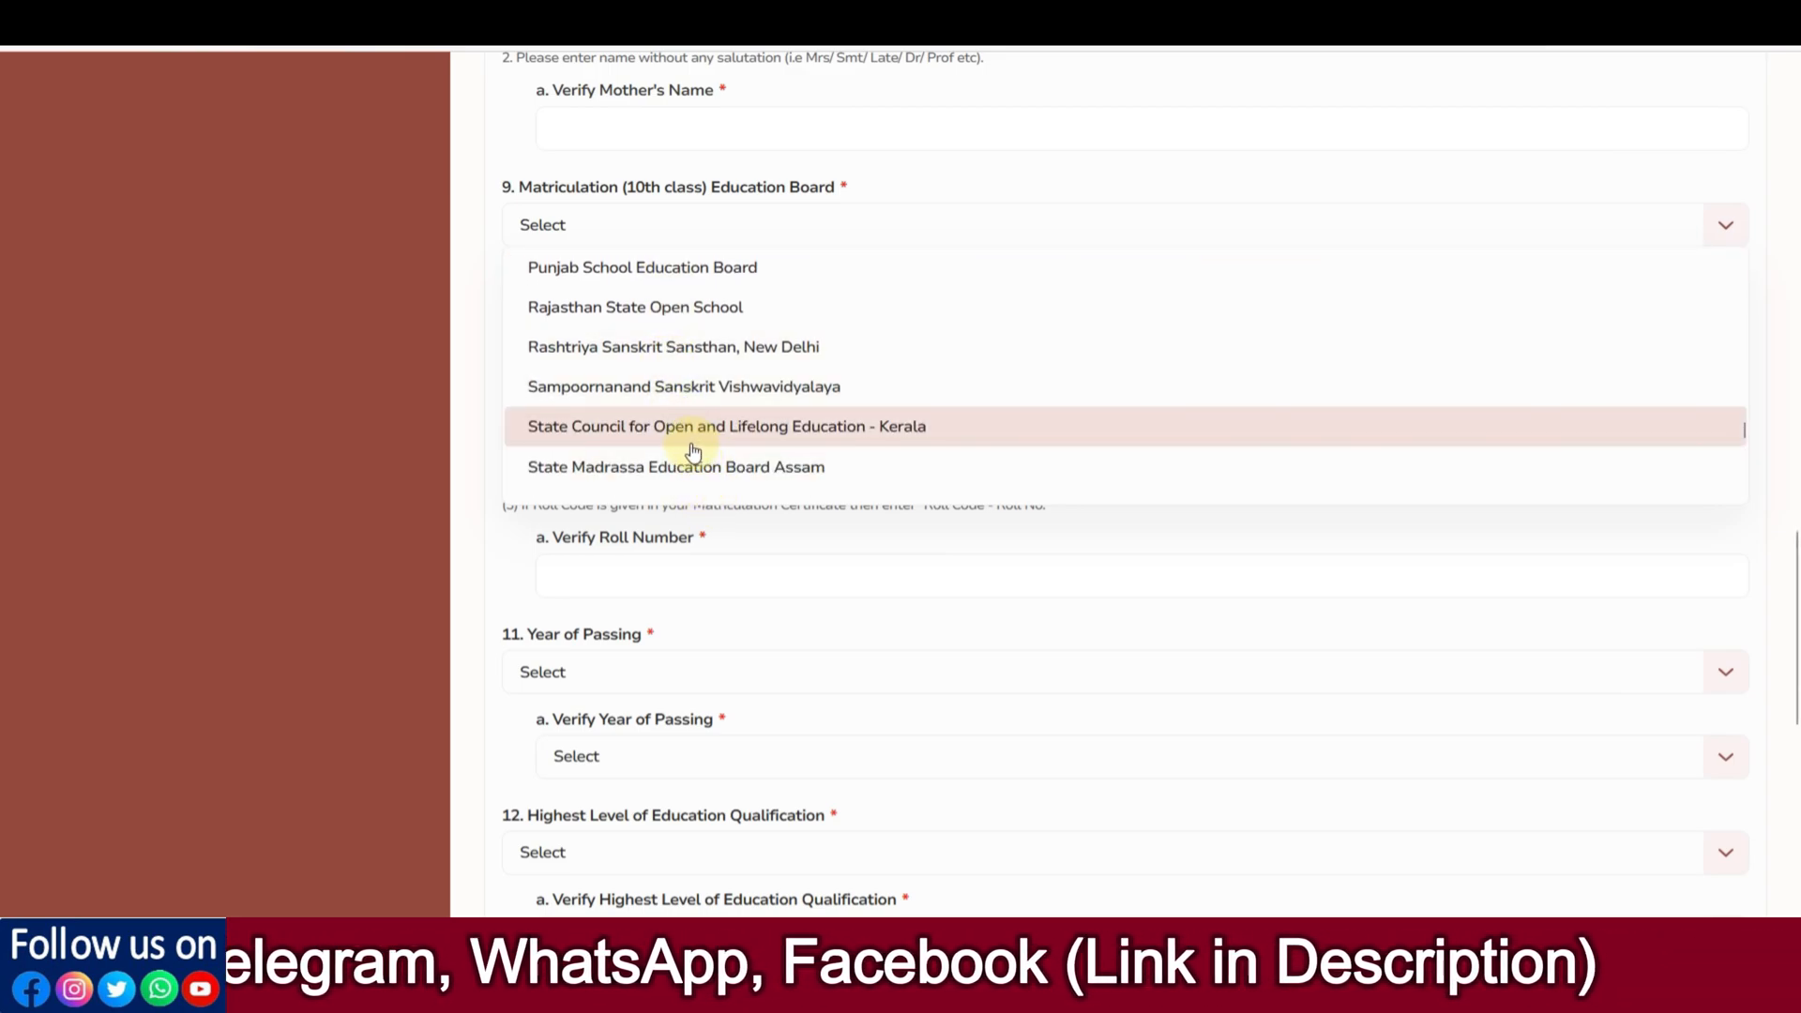
Set the Matriculation (10th class) Education Board to Board of Secondary Education, Rajasthan.
scroll(693, 452, "up", 1)
left_click(588, 354)
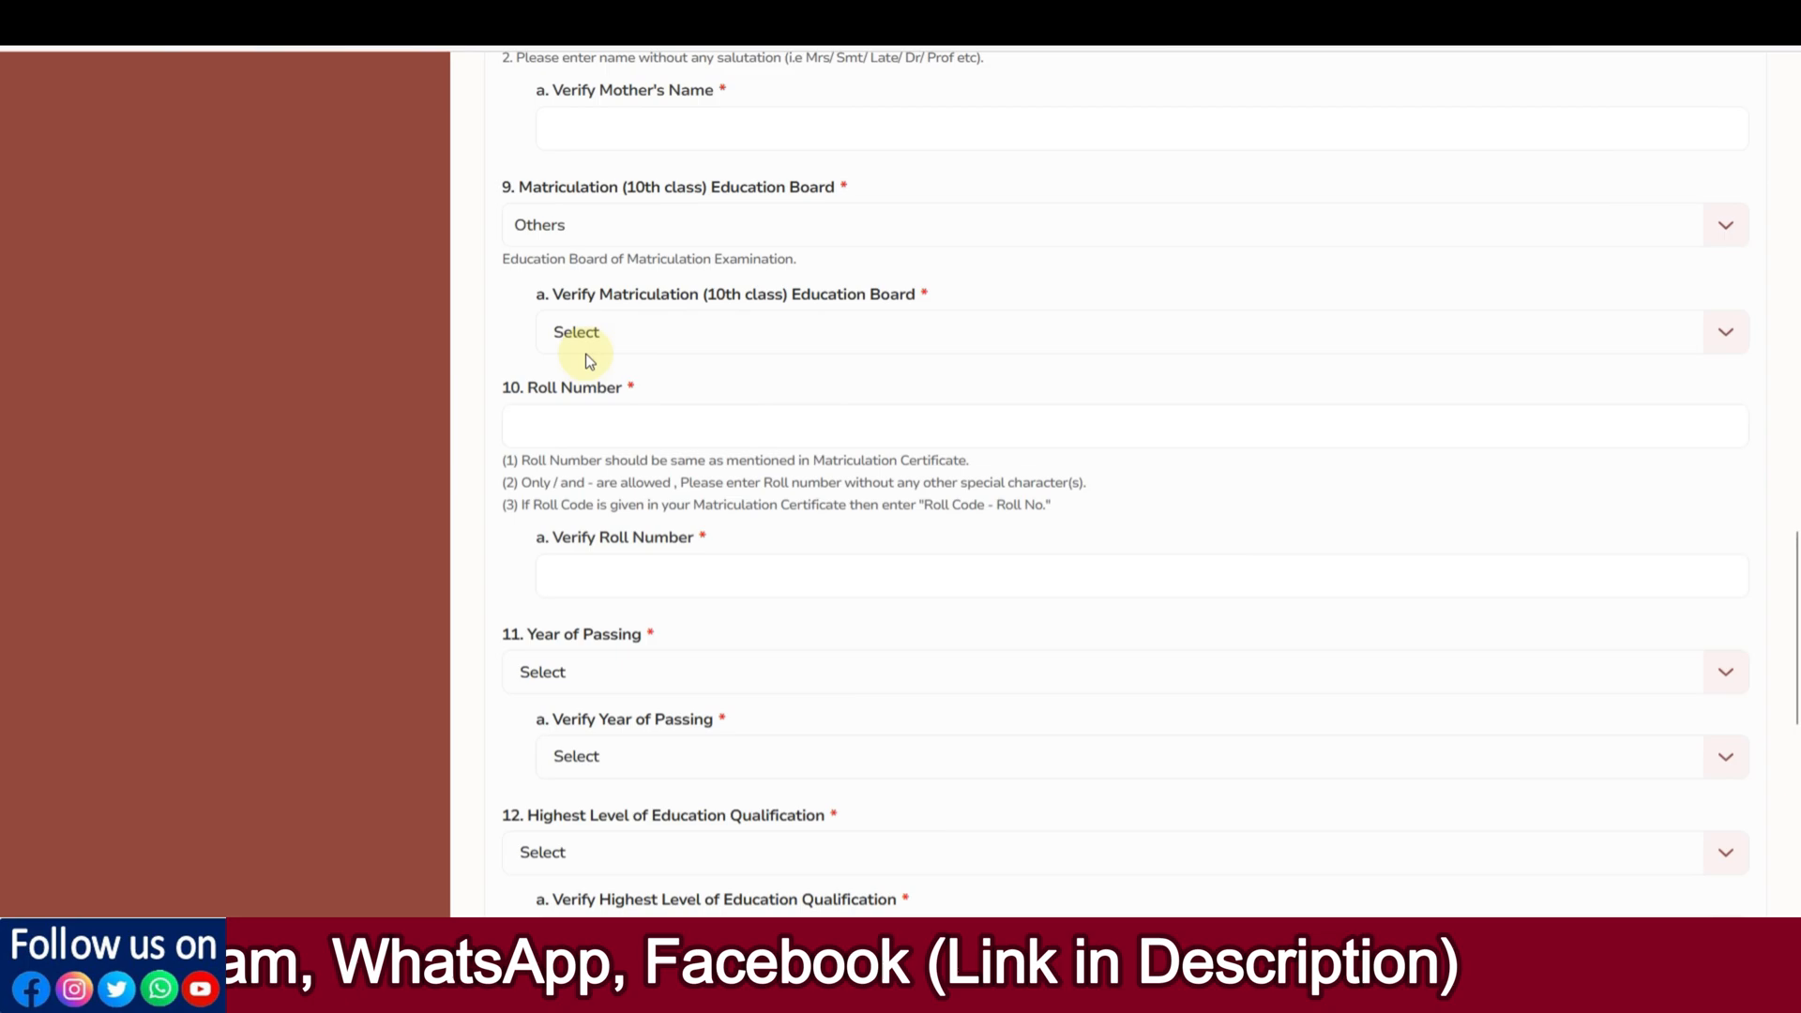
left_click(589, 237)
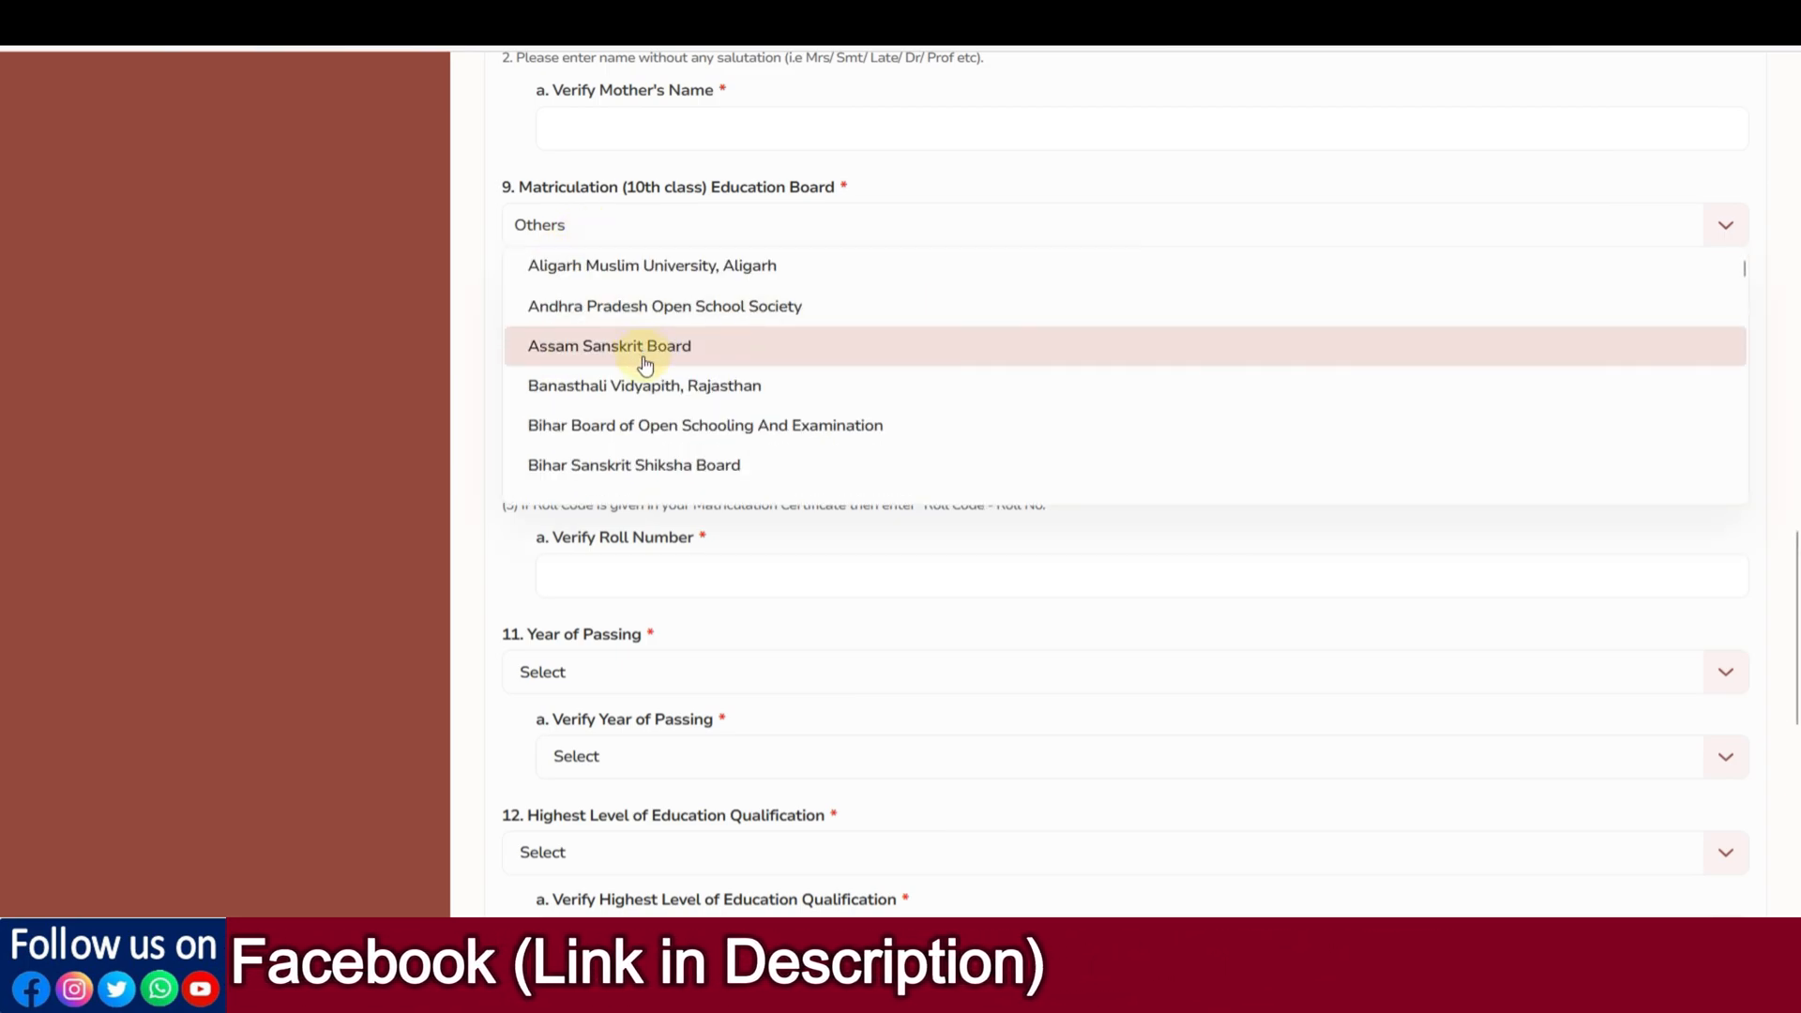
scroll(644, 356, "down", 4)
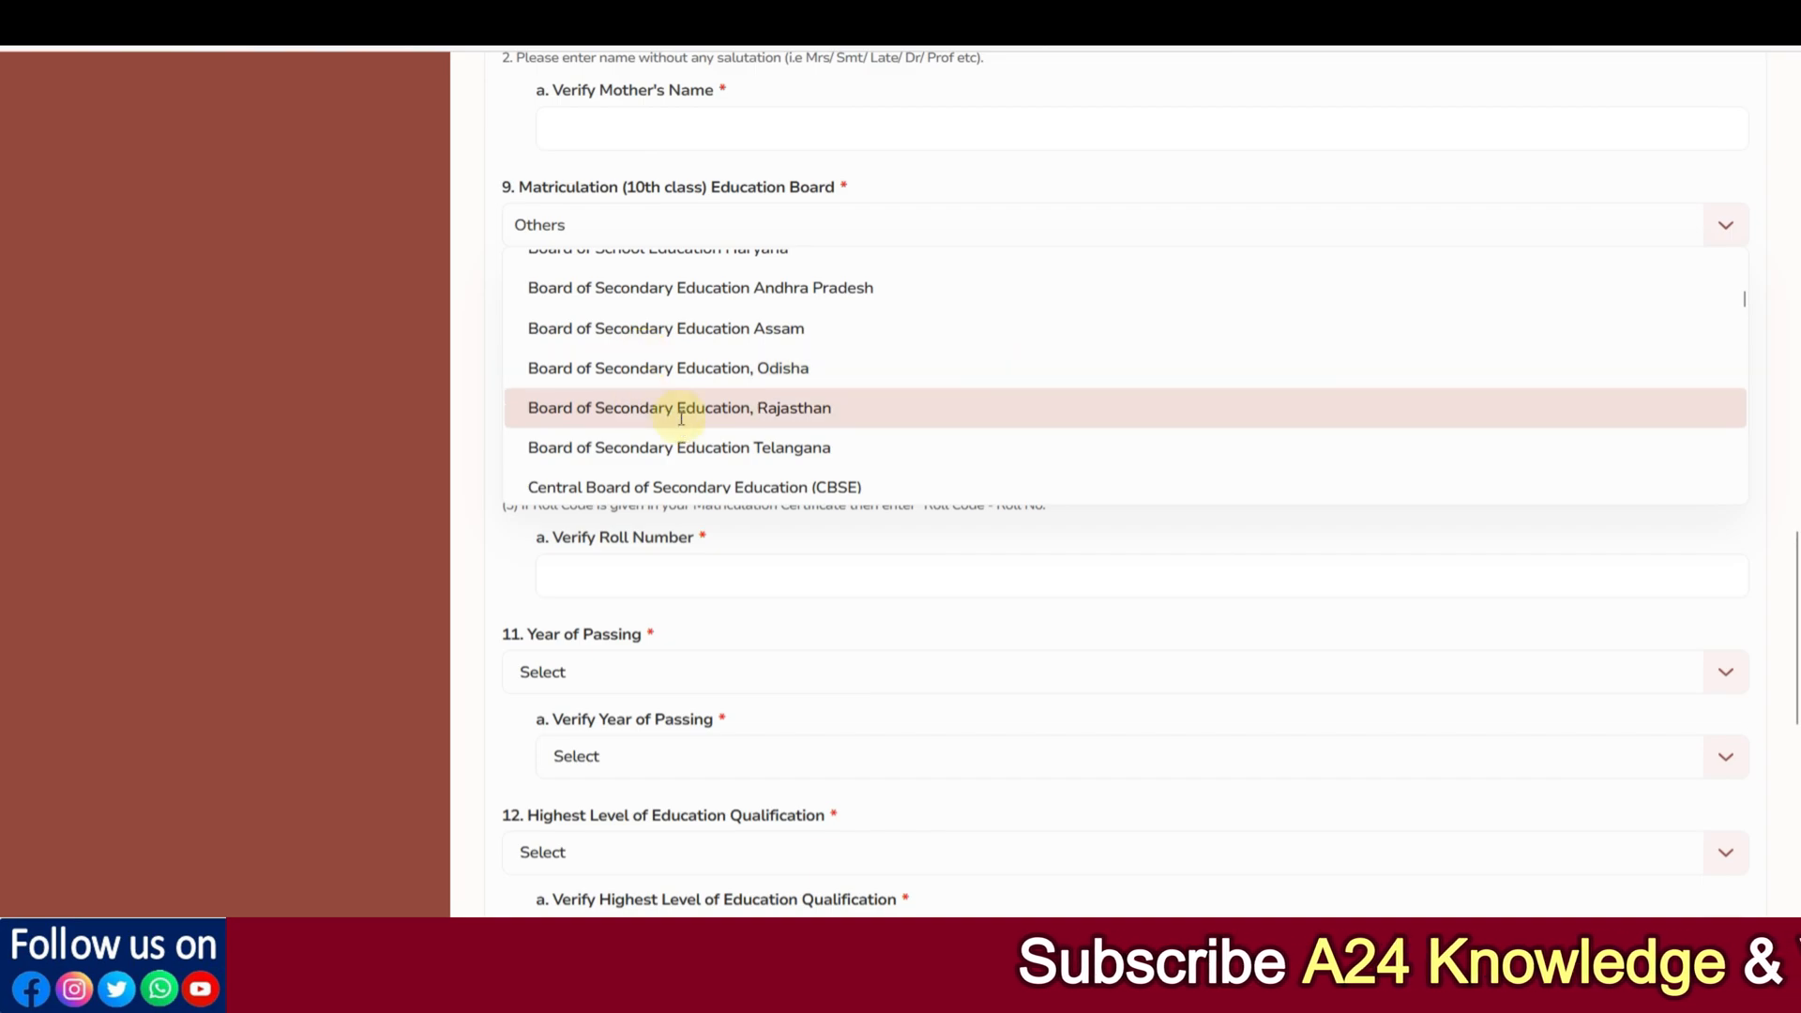
left_click(661, 407)
left_click(644, 338)
left_click(486, 349)
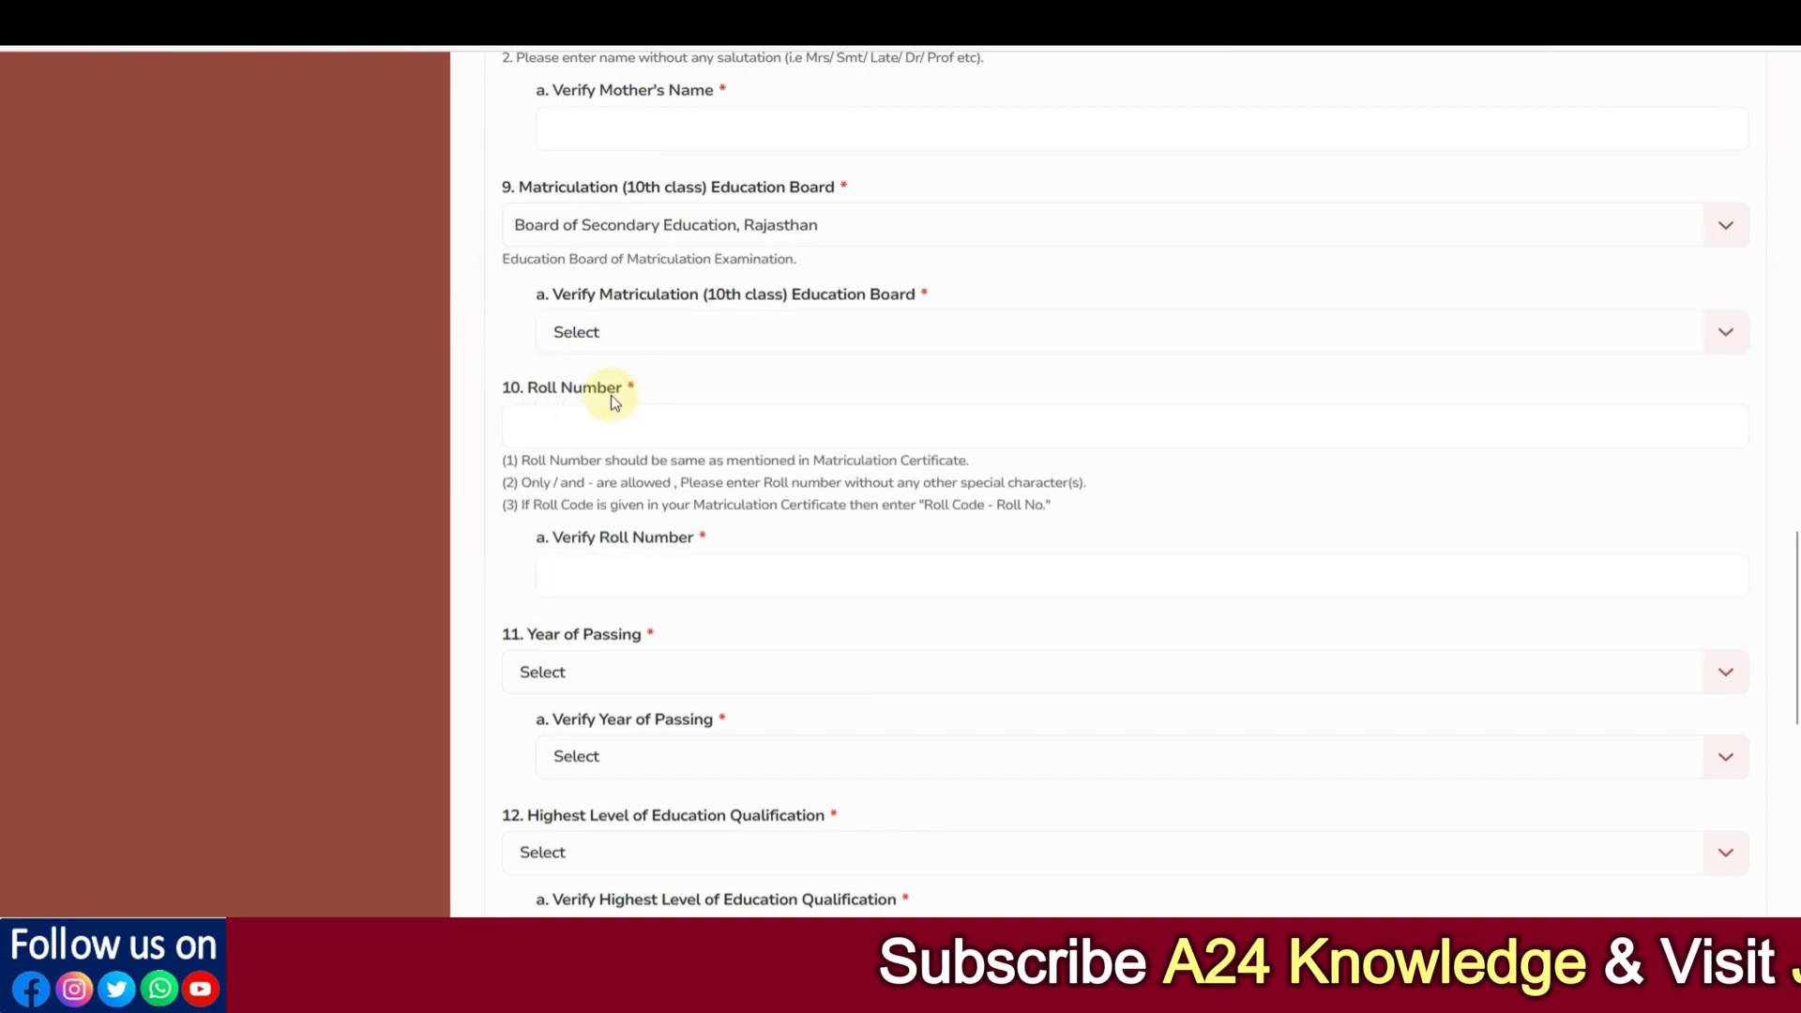
Read the roll number instructions about matching the matriculation certificate and the "Roll Code - Roll No." format.
scroll(610, 396, "down", 3)
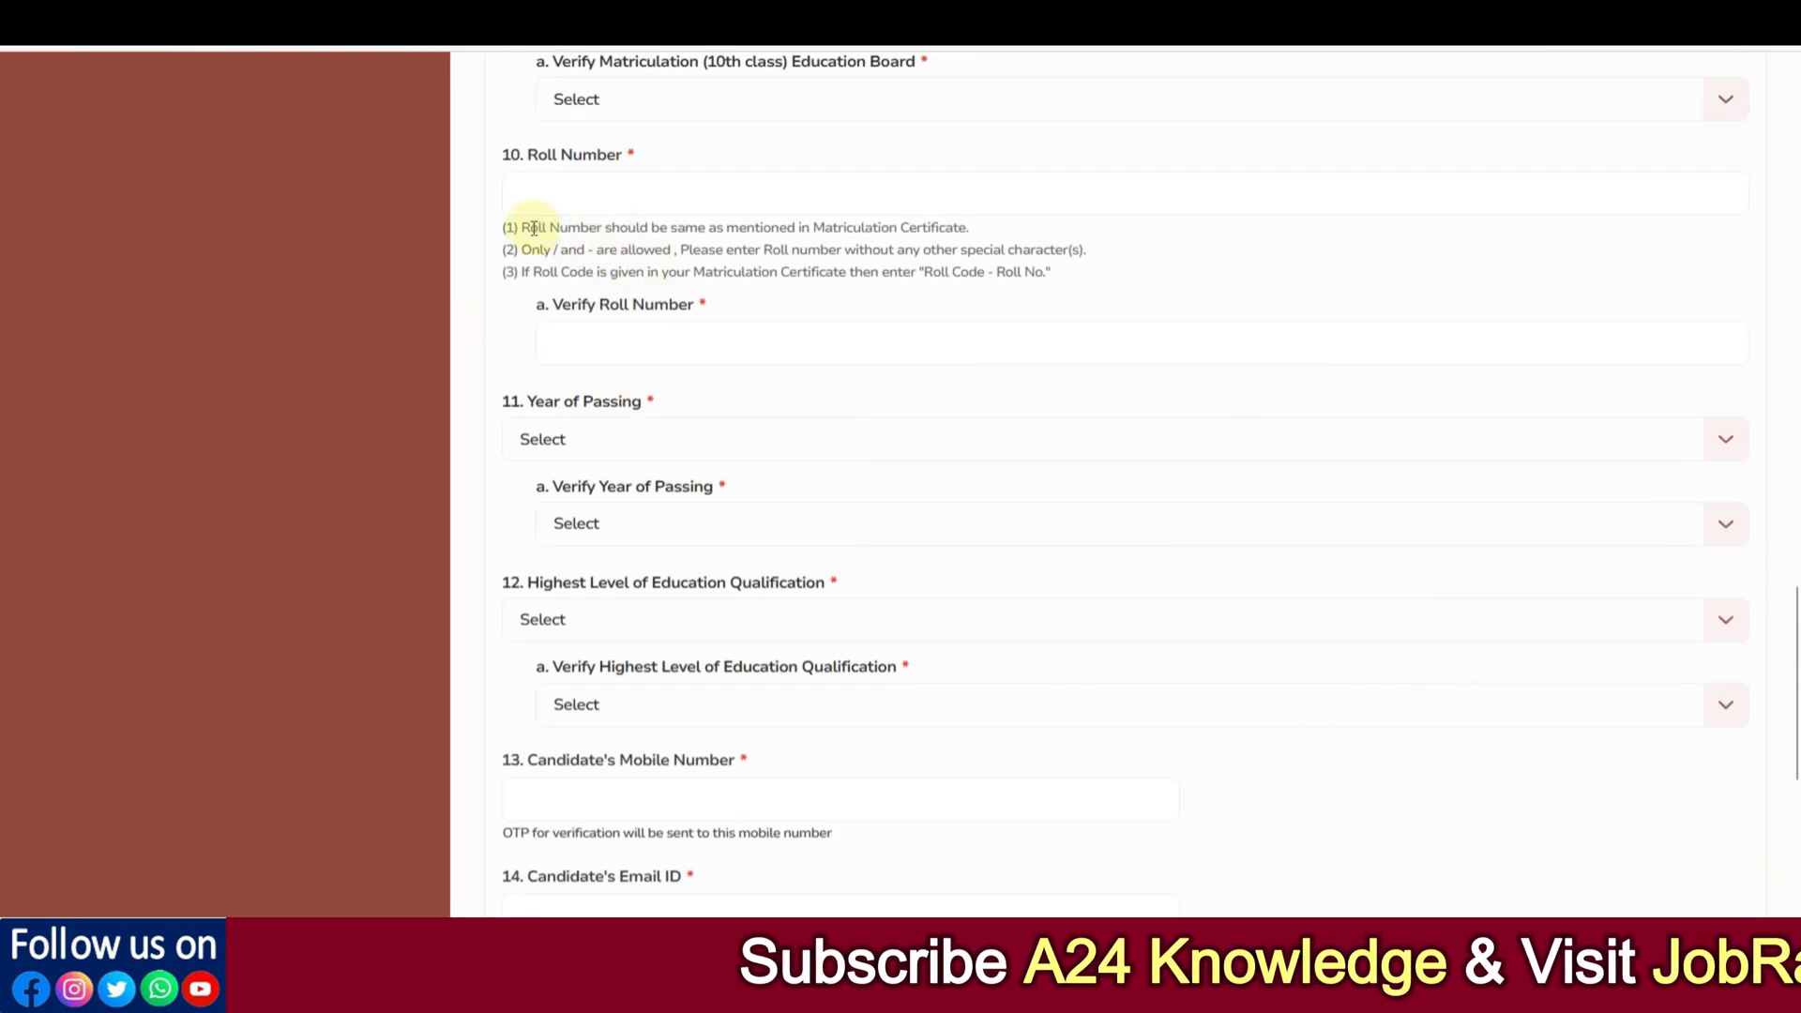
left_click_drag(530, 228, 960, 245)
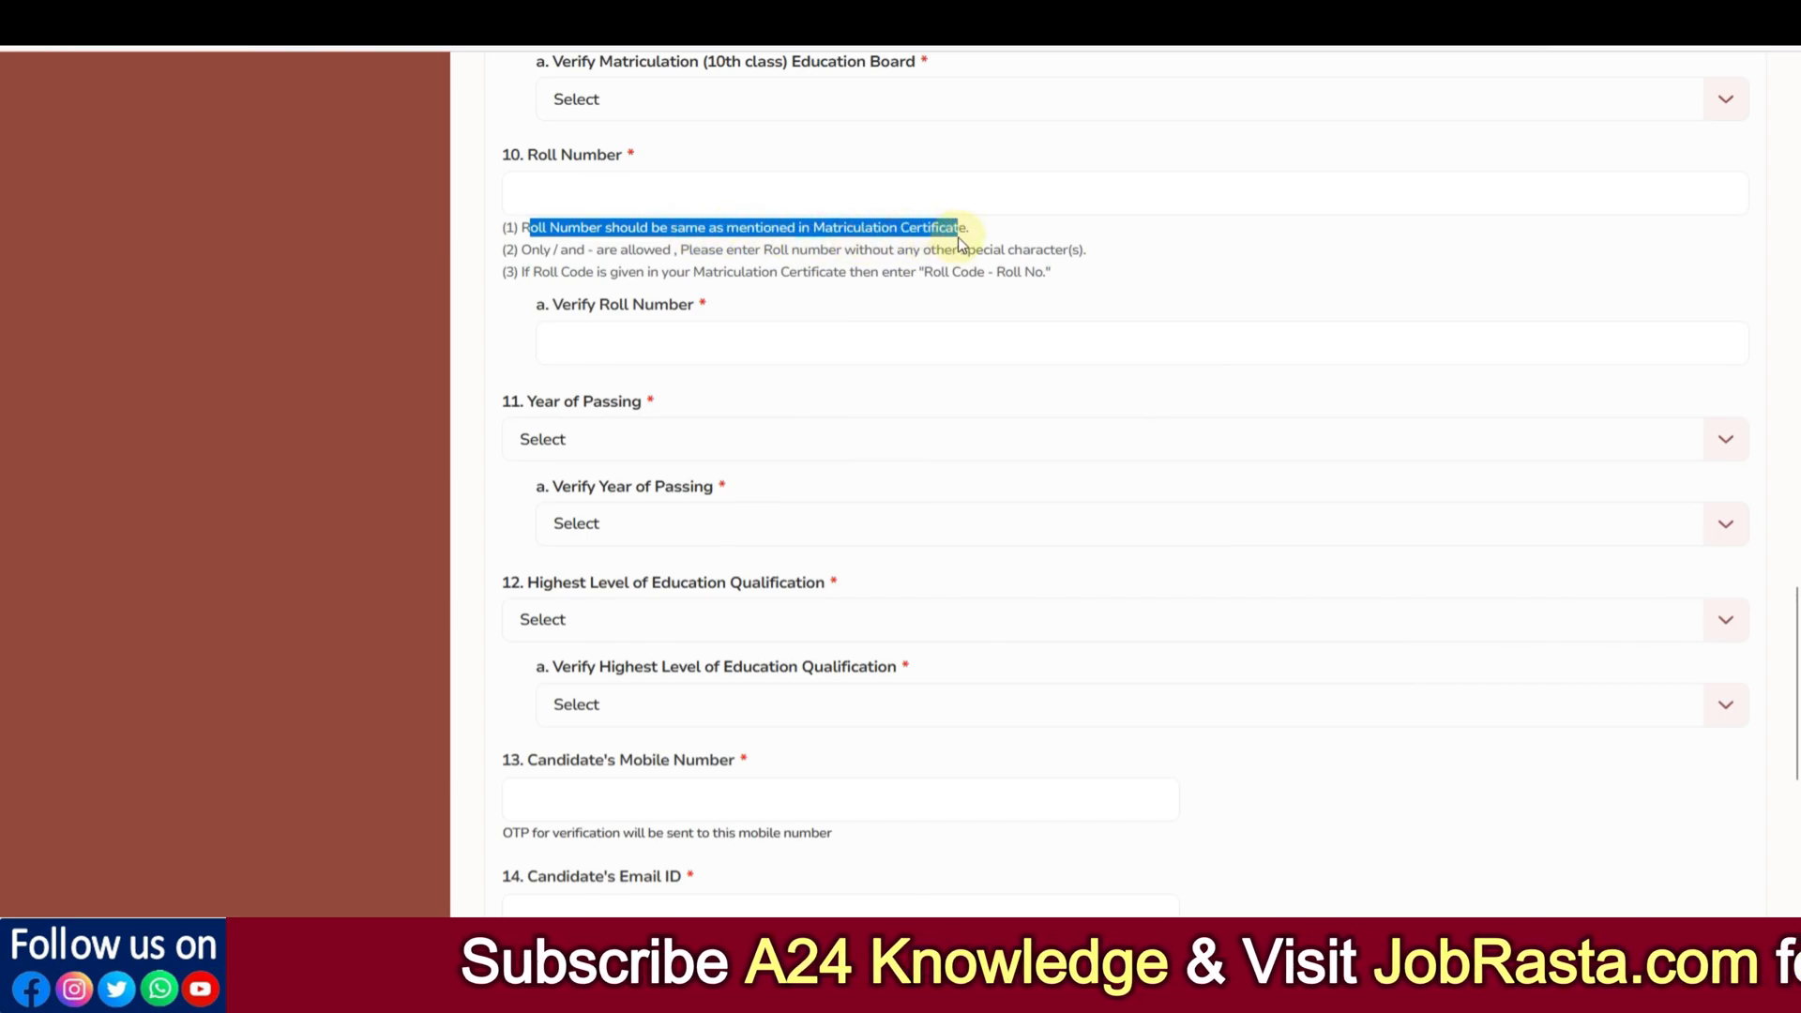
left_click(961, 245)
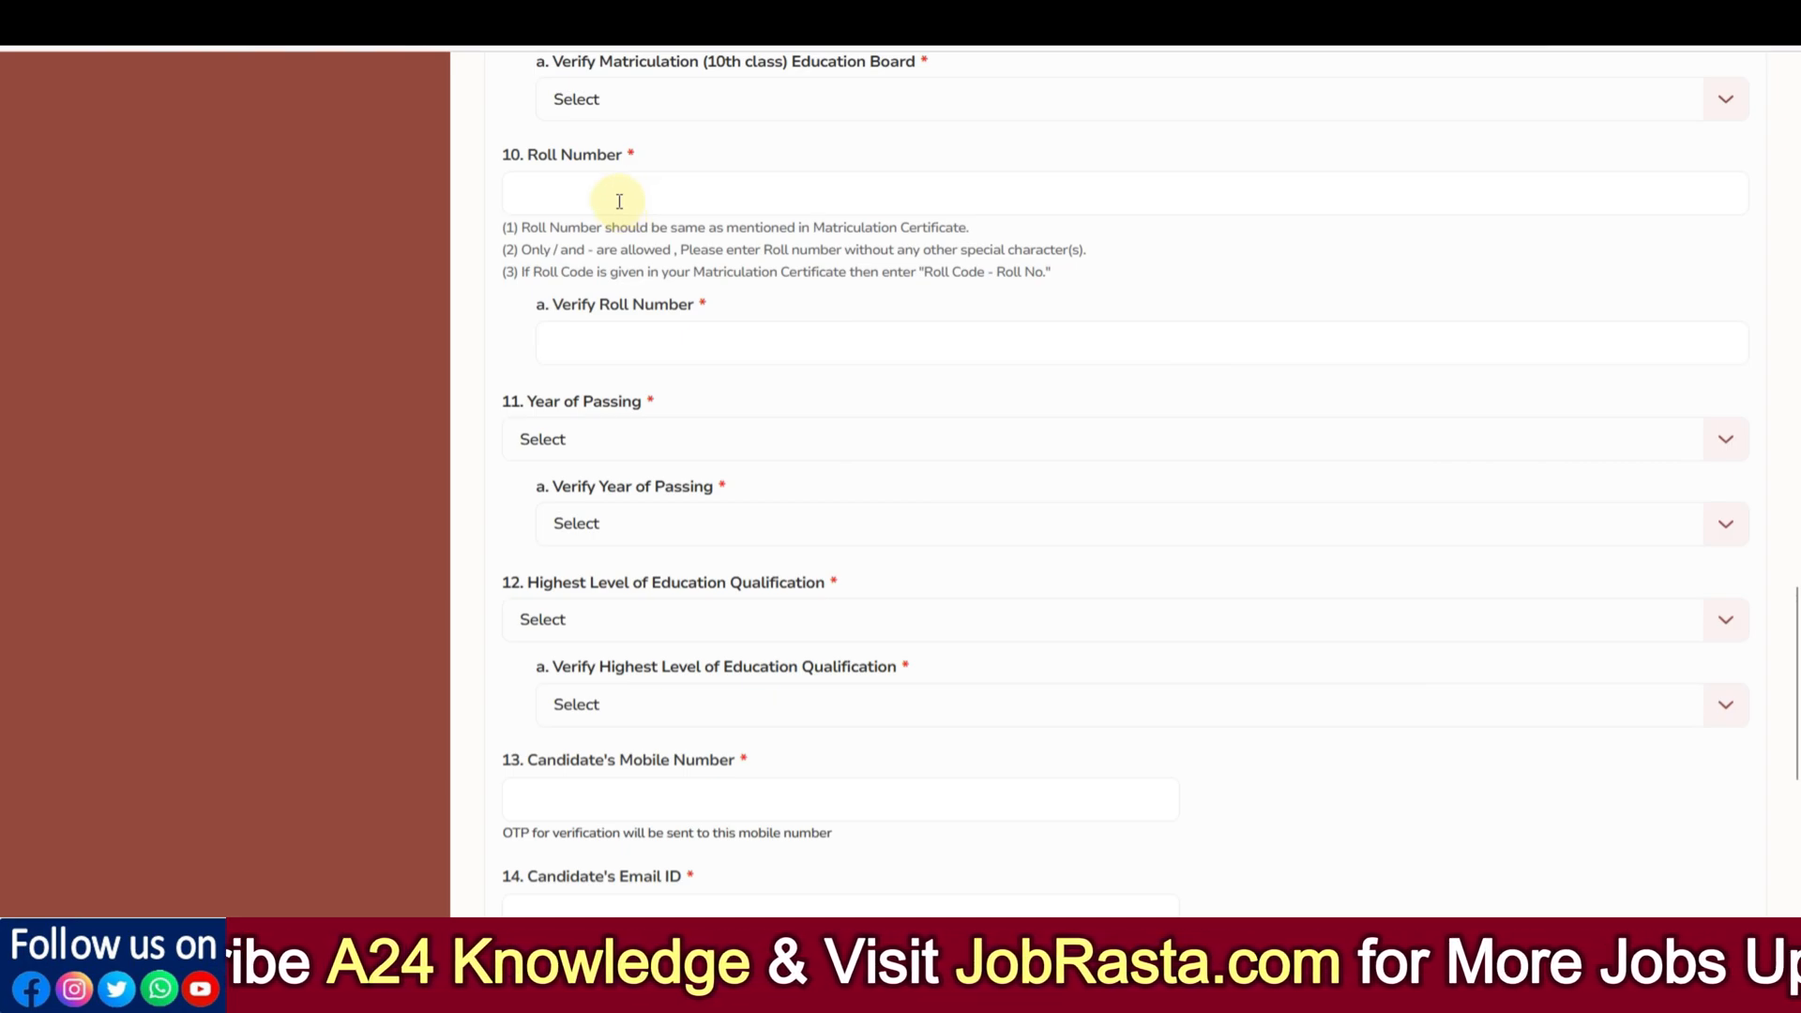
left_click_drag(542, 272, 802, 272)
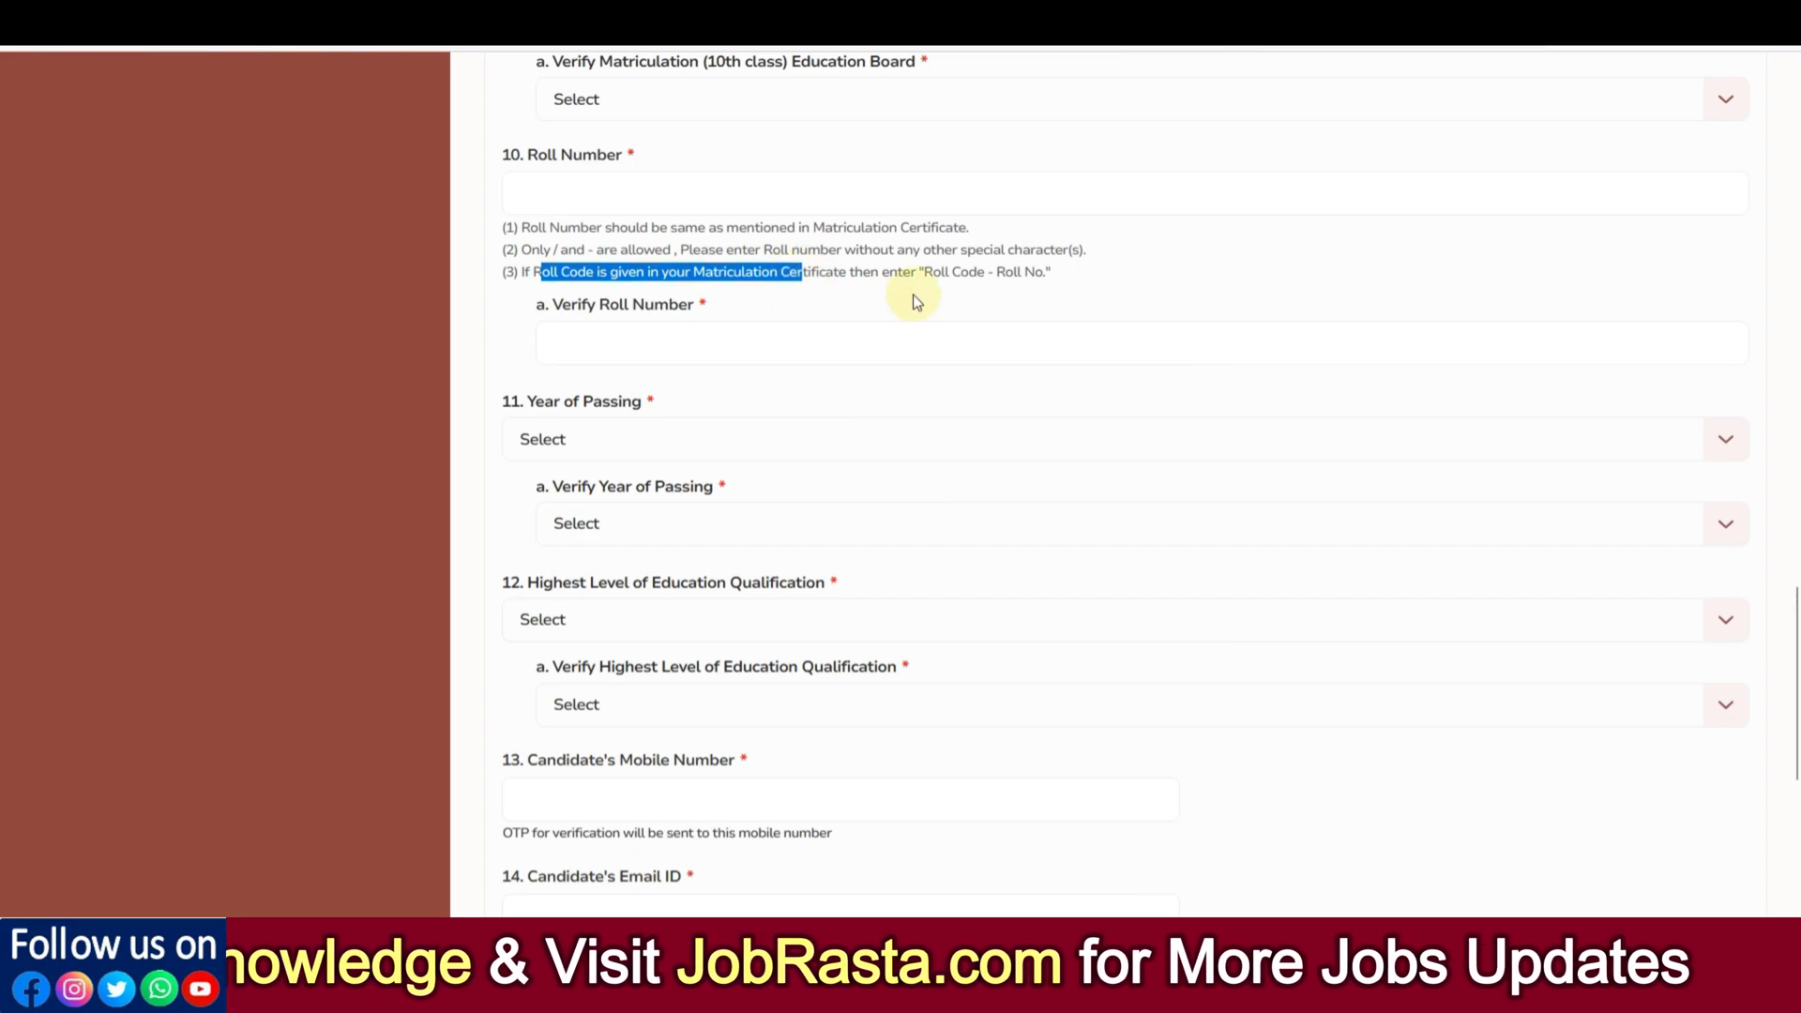
left_click_drag(938, 272, 1032, 281)
left_click(1035, 277)
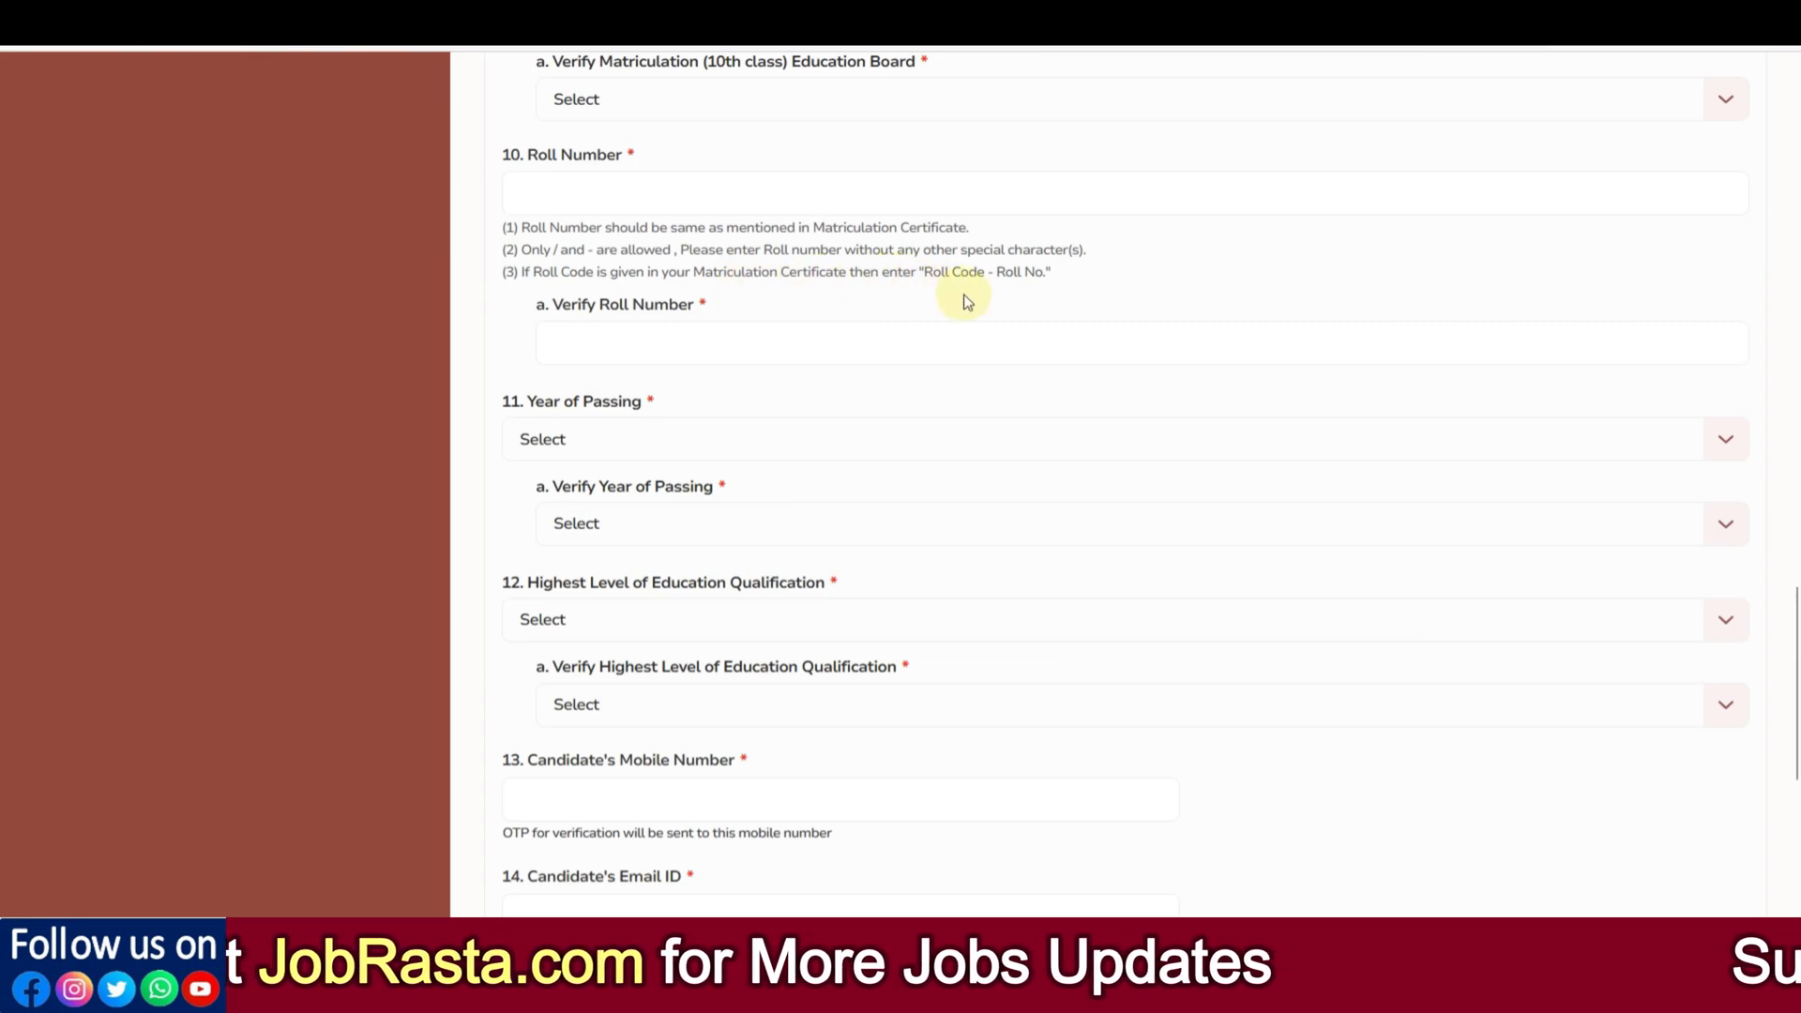
left_click_drag(934, 272, 1036, 274)
left_click(1037, 273)
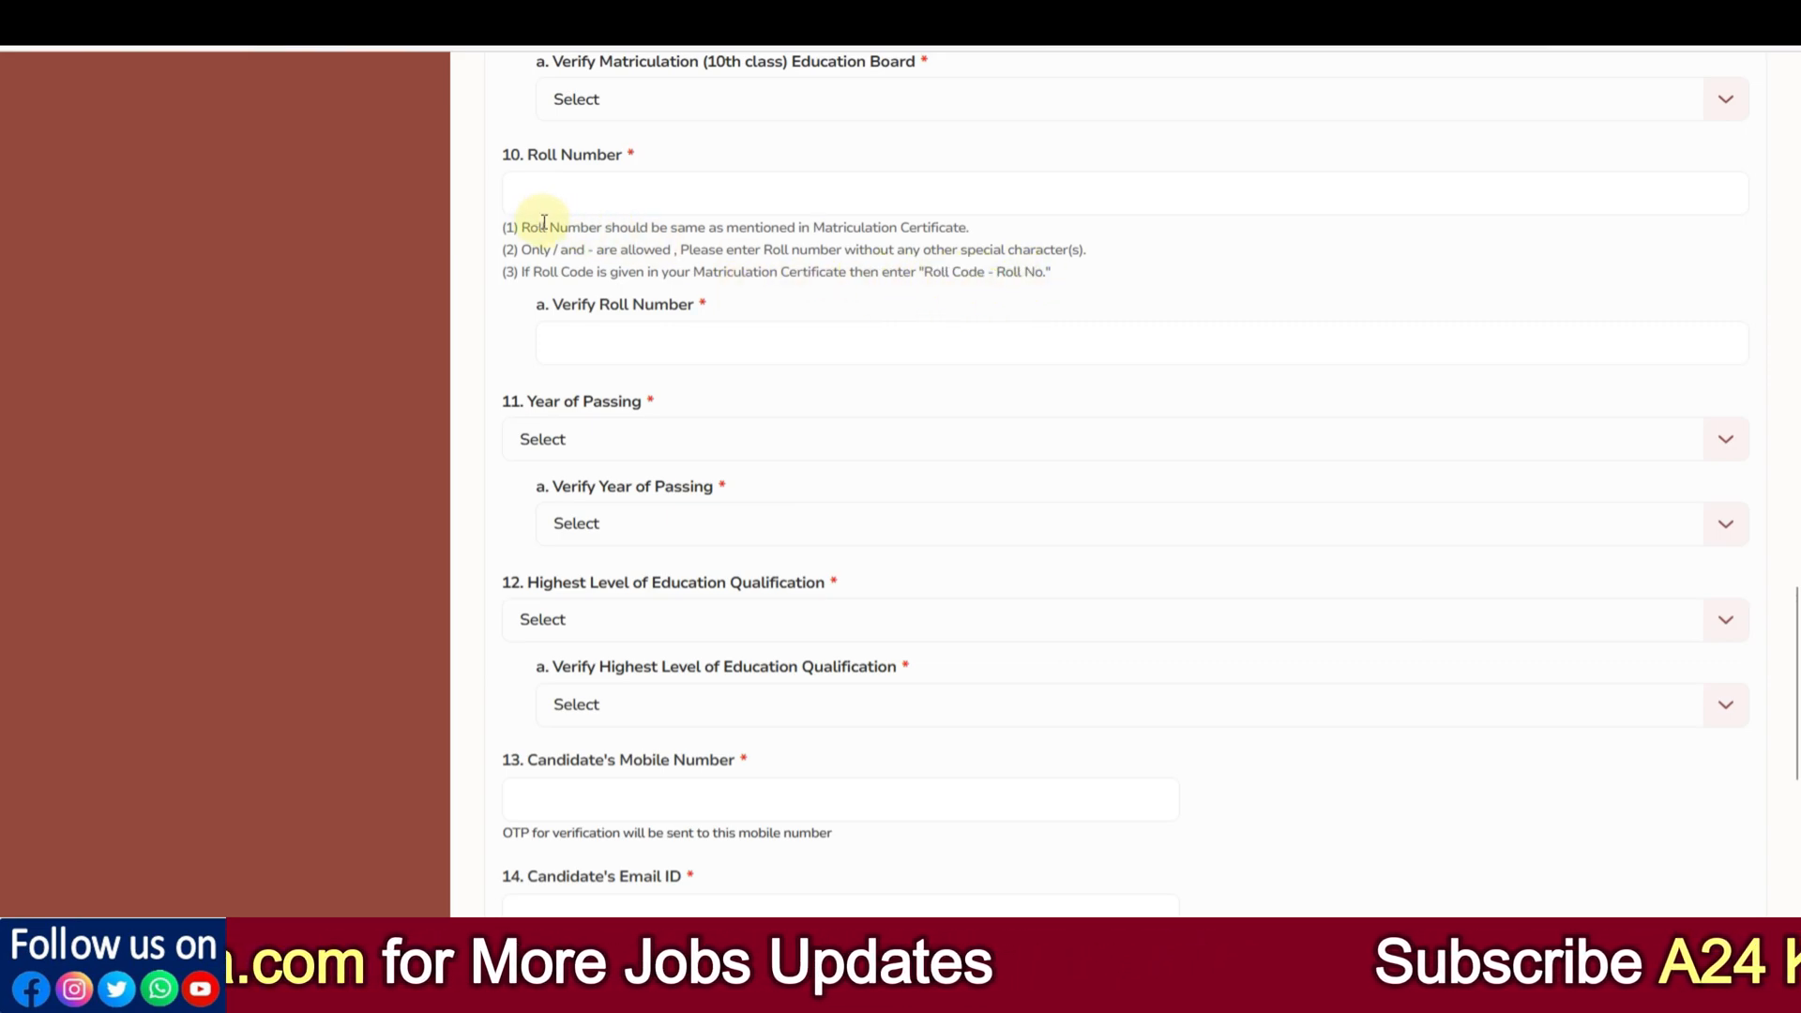
Set both the Year of Passing and its verification field to 2020.
scroll(651, 230, "down", 2)
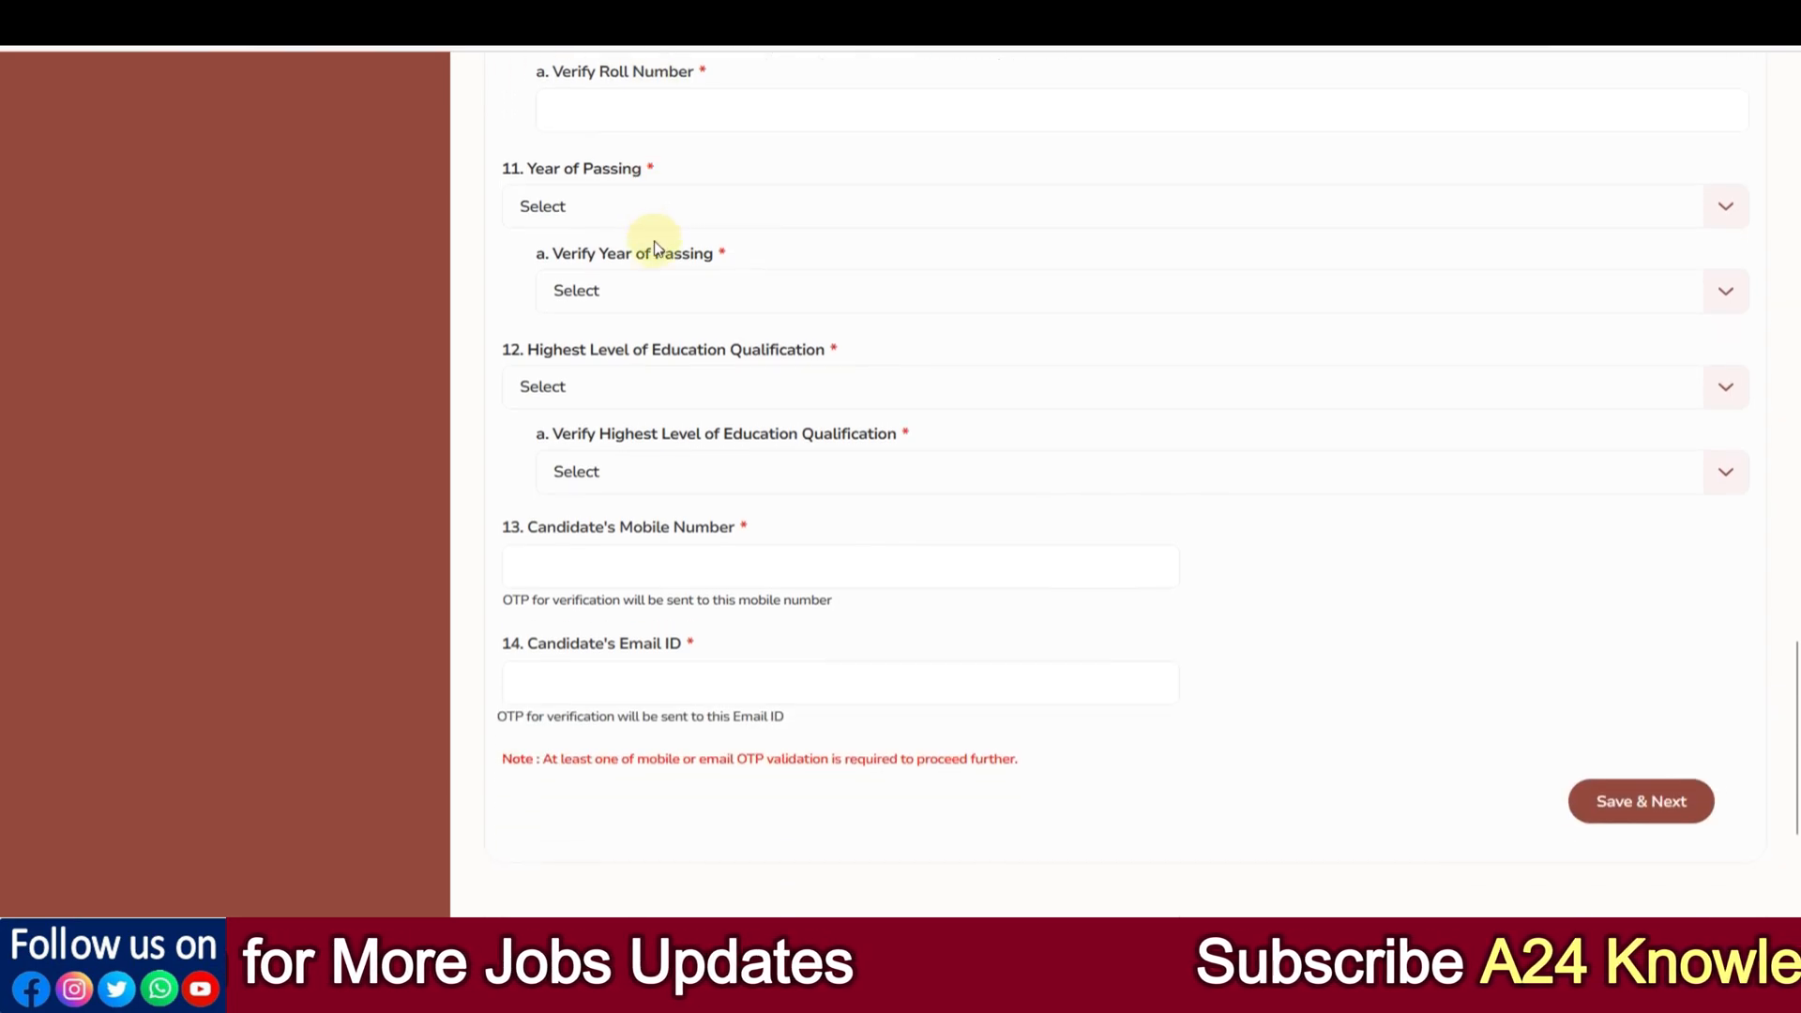
left_click(554, 217)
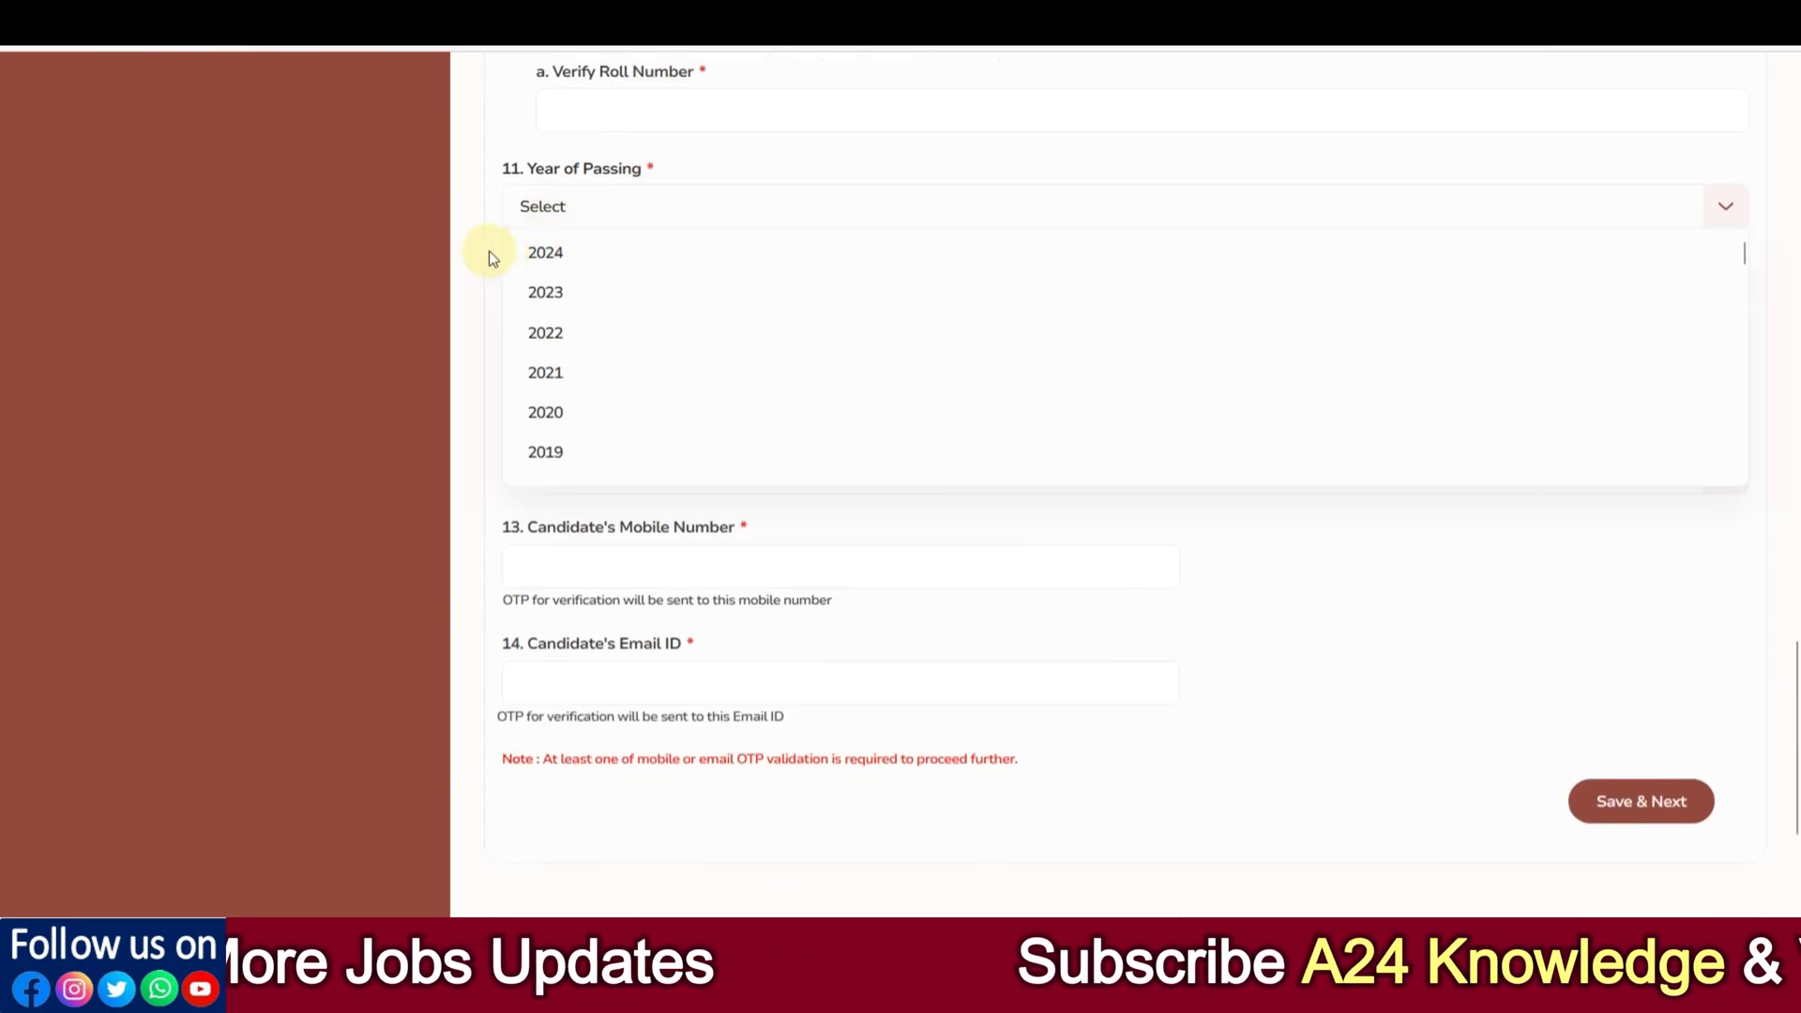
left_click(488, 250)
left_click(575, 209)
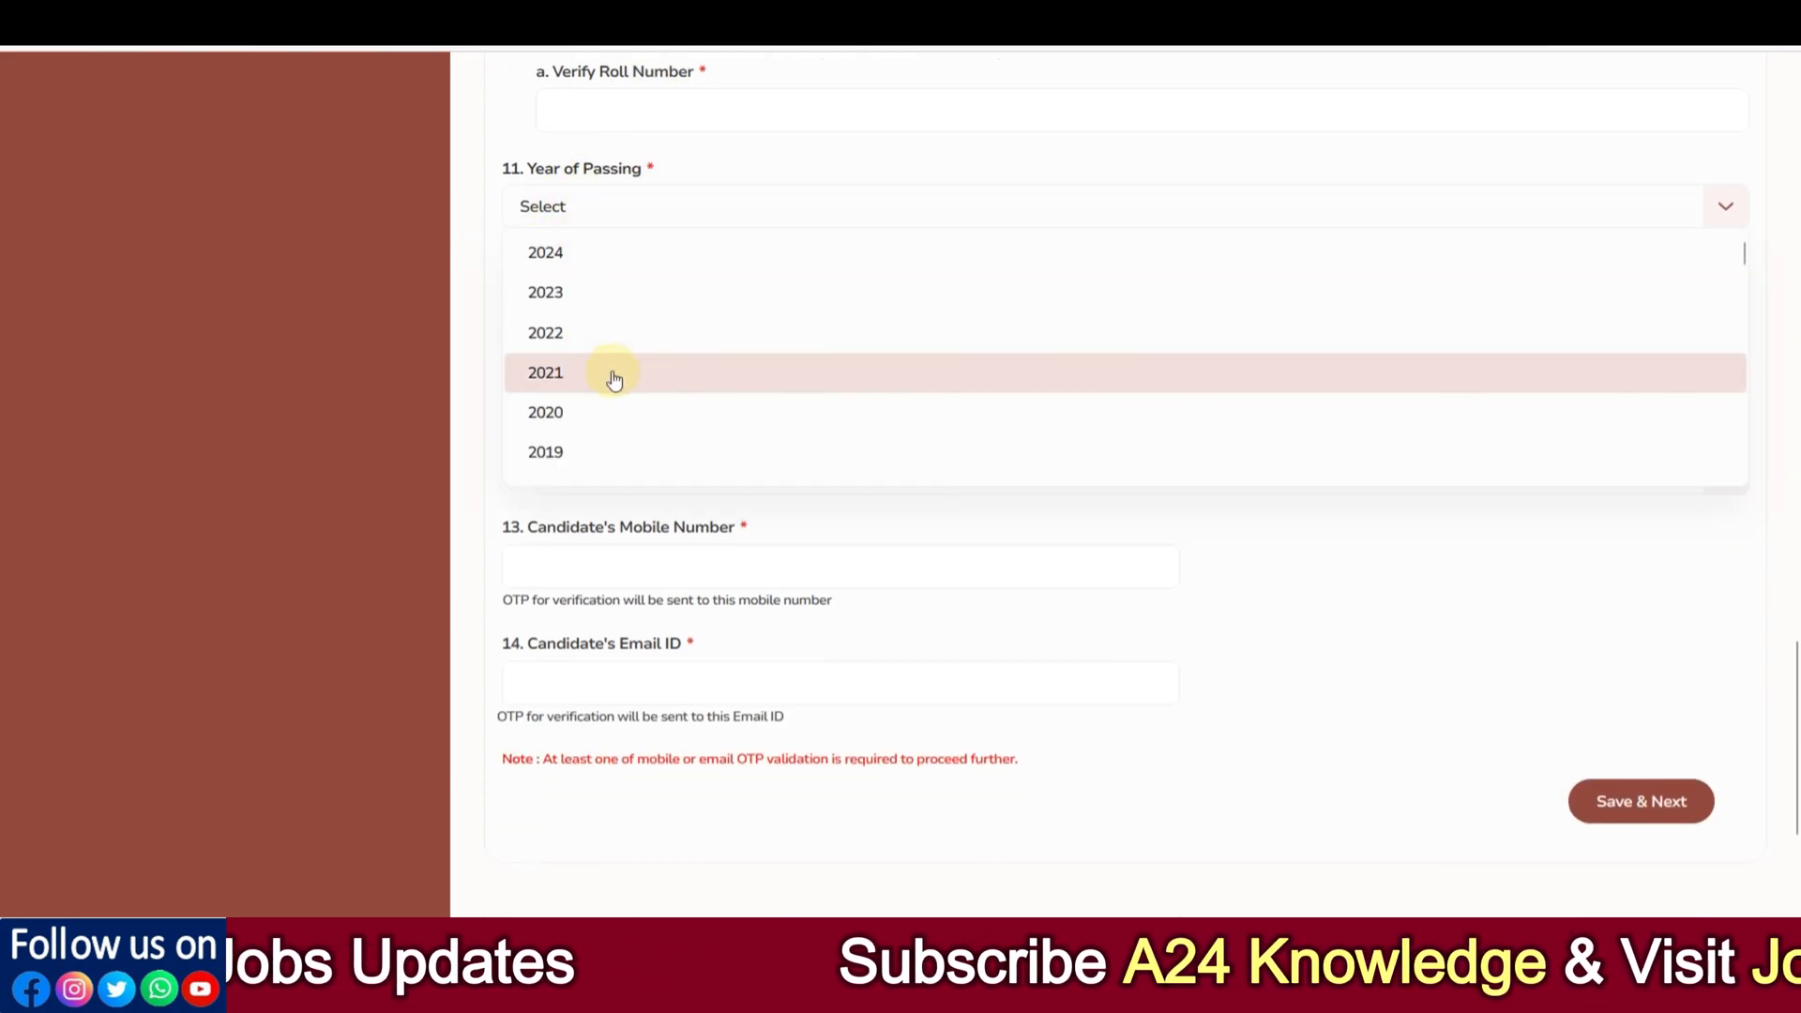
left_click(584, 410)
left_click(589, 305)
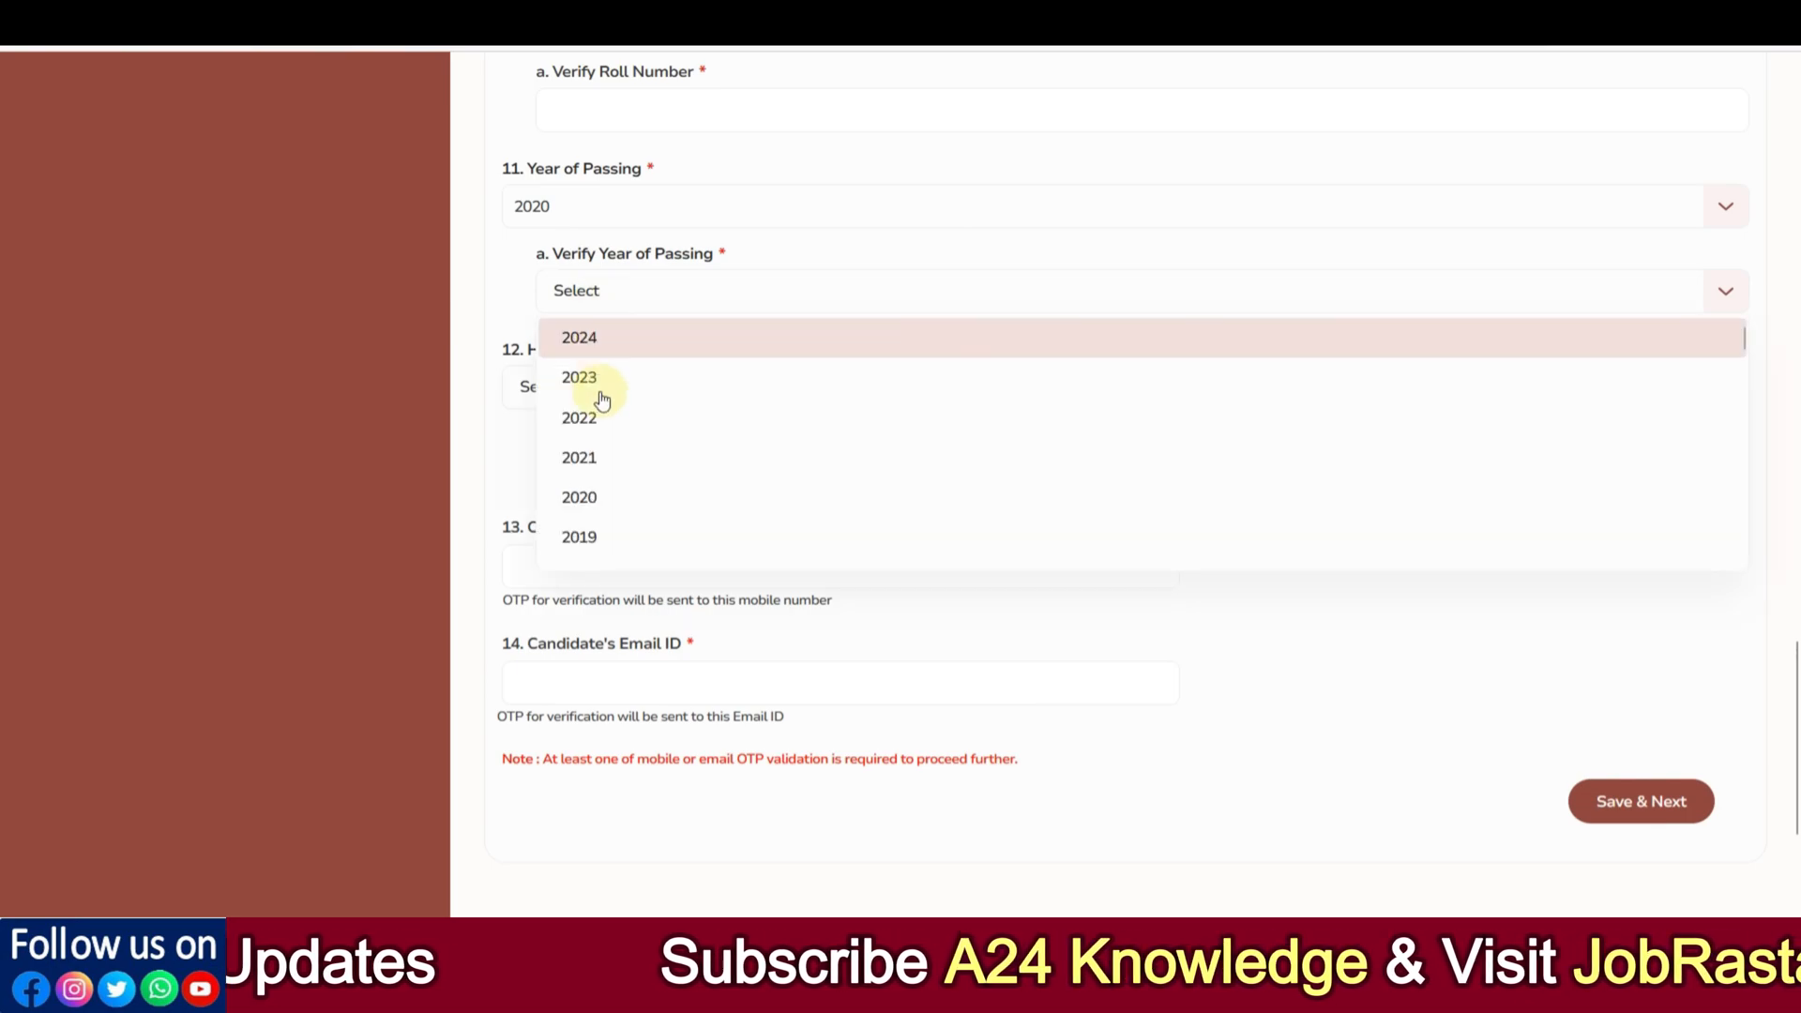
left_click(595, 486)
Set the Highest Level of Education Qualification to Higher Secondary (10+2).
scroll(601, 459, "down", 1)
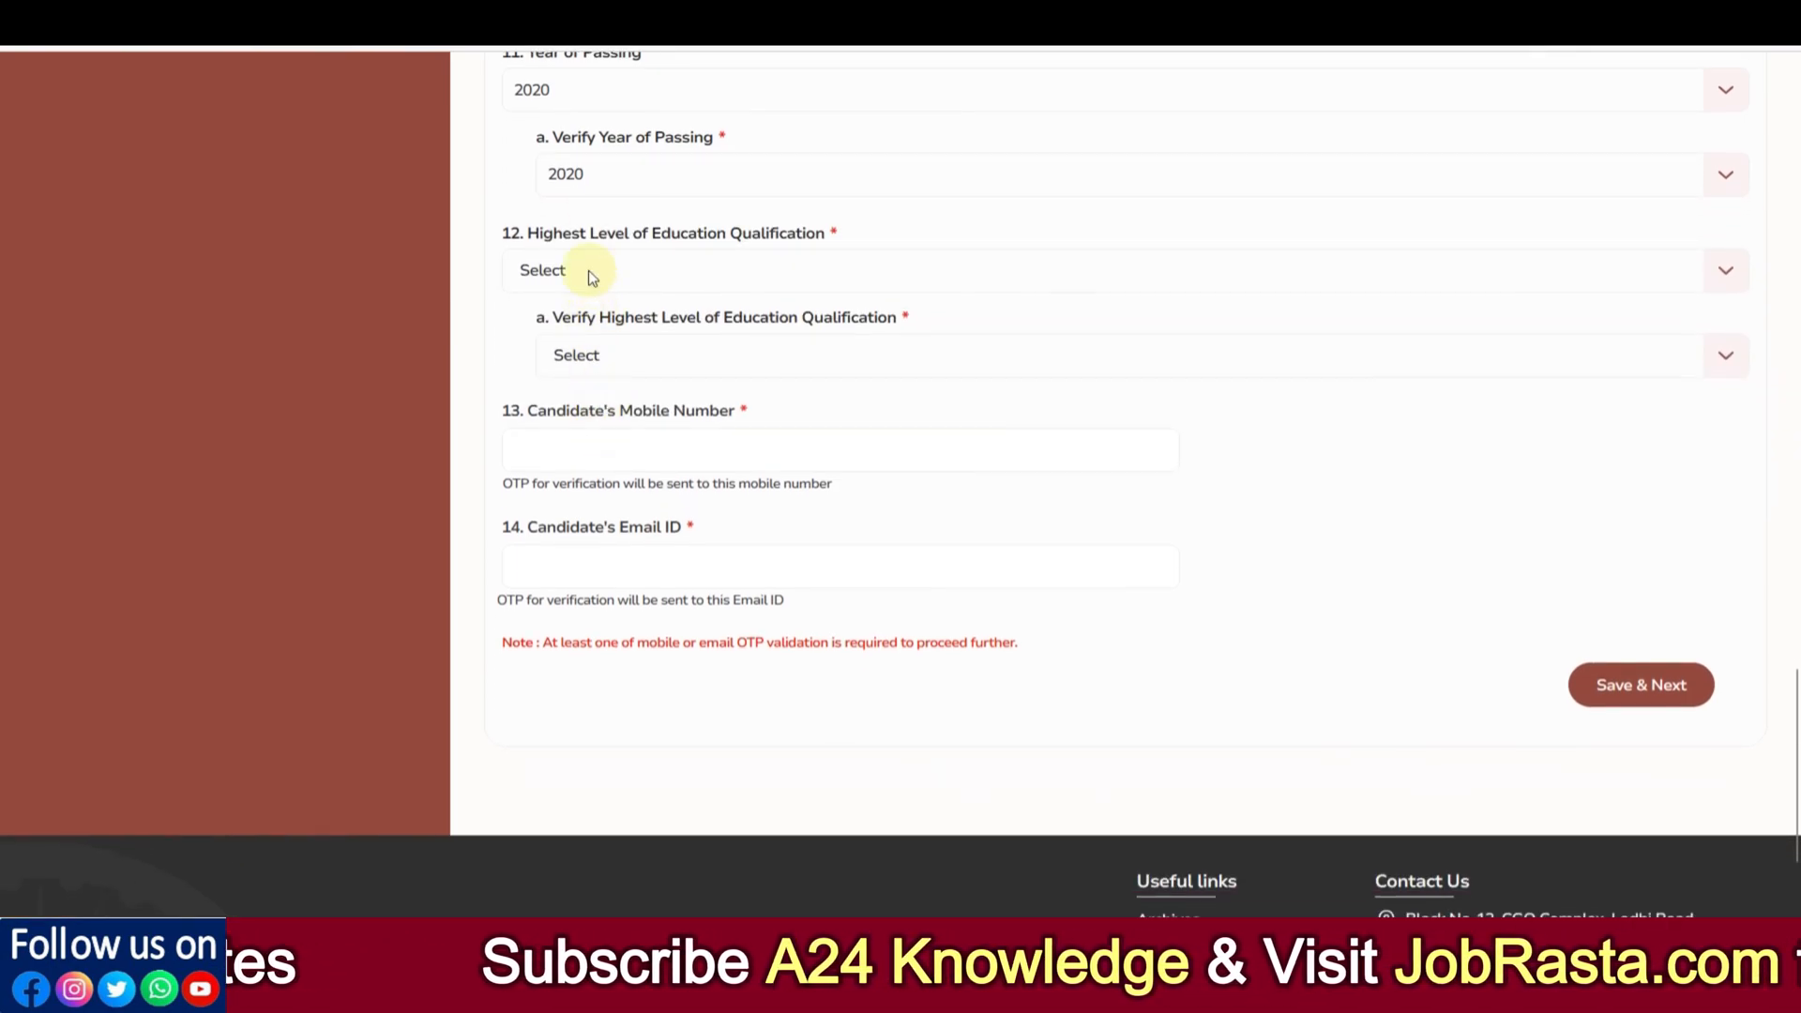
left_click(587, 270)
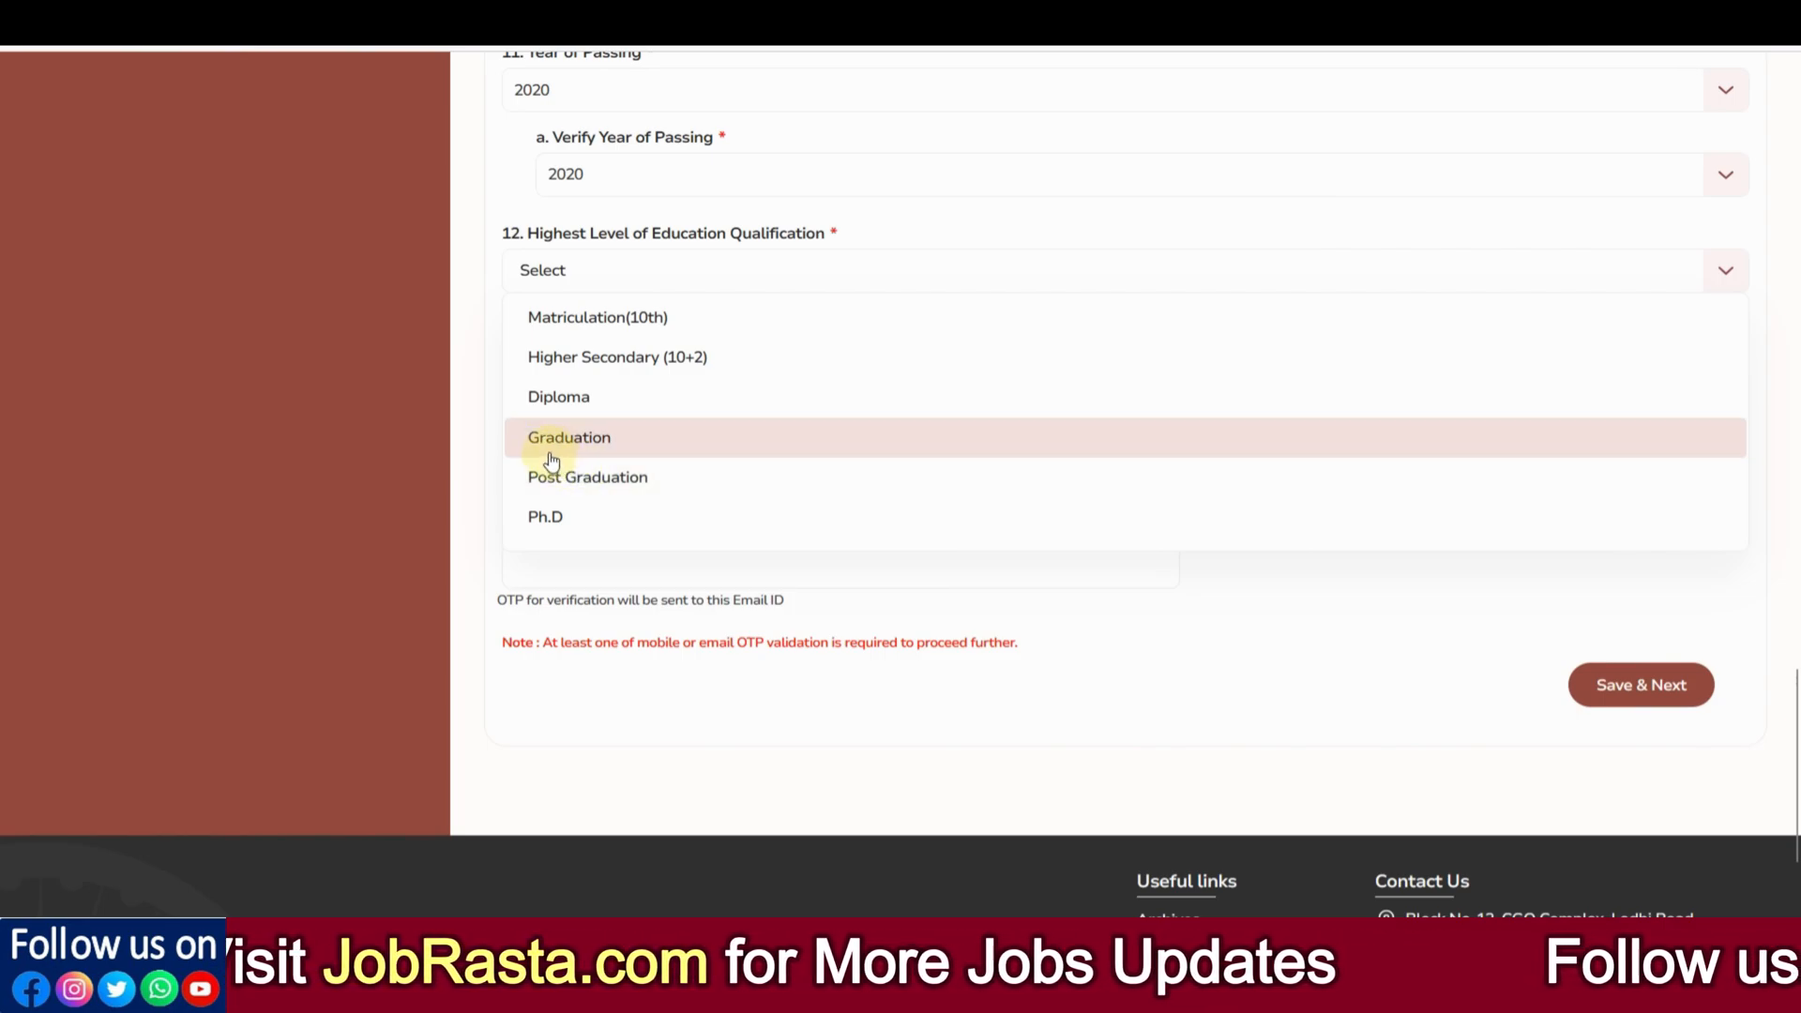
left_click(550, 449)
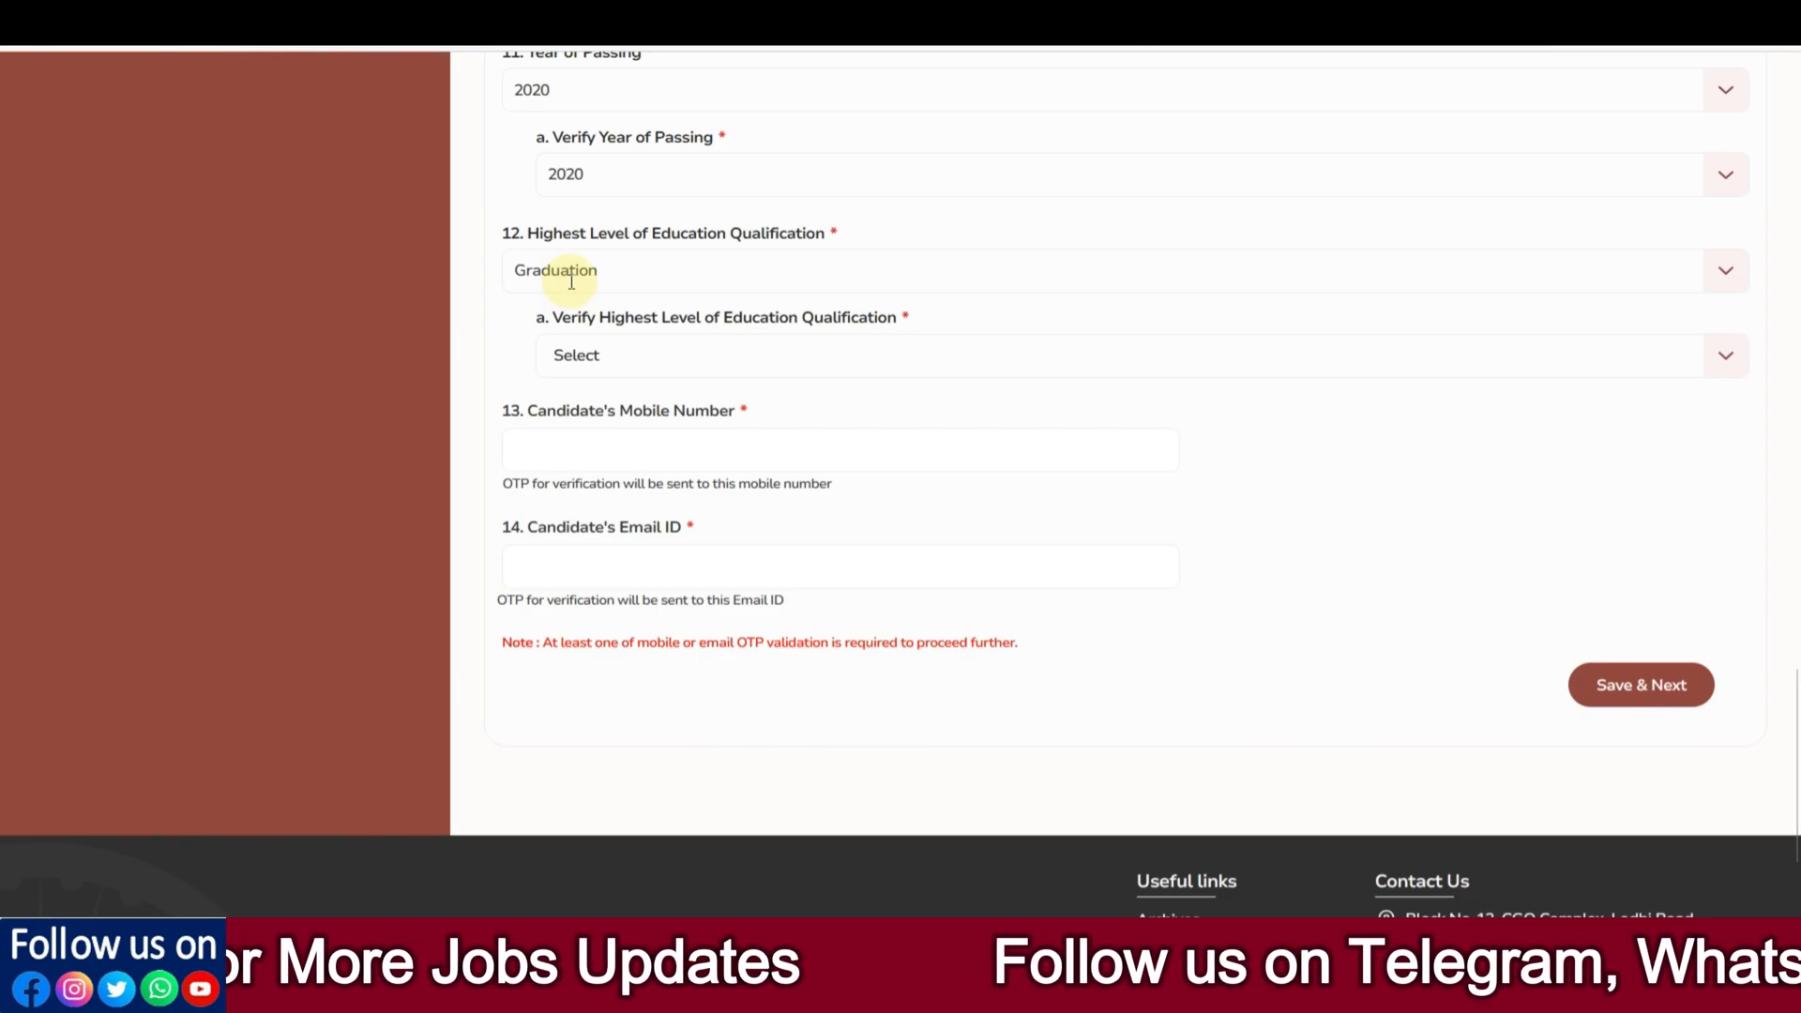
scroll(853, 160, "up", 1)
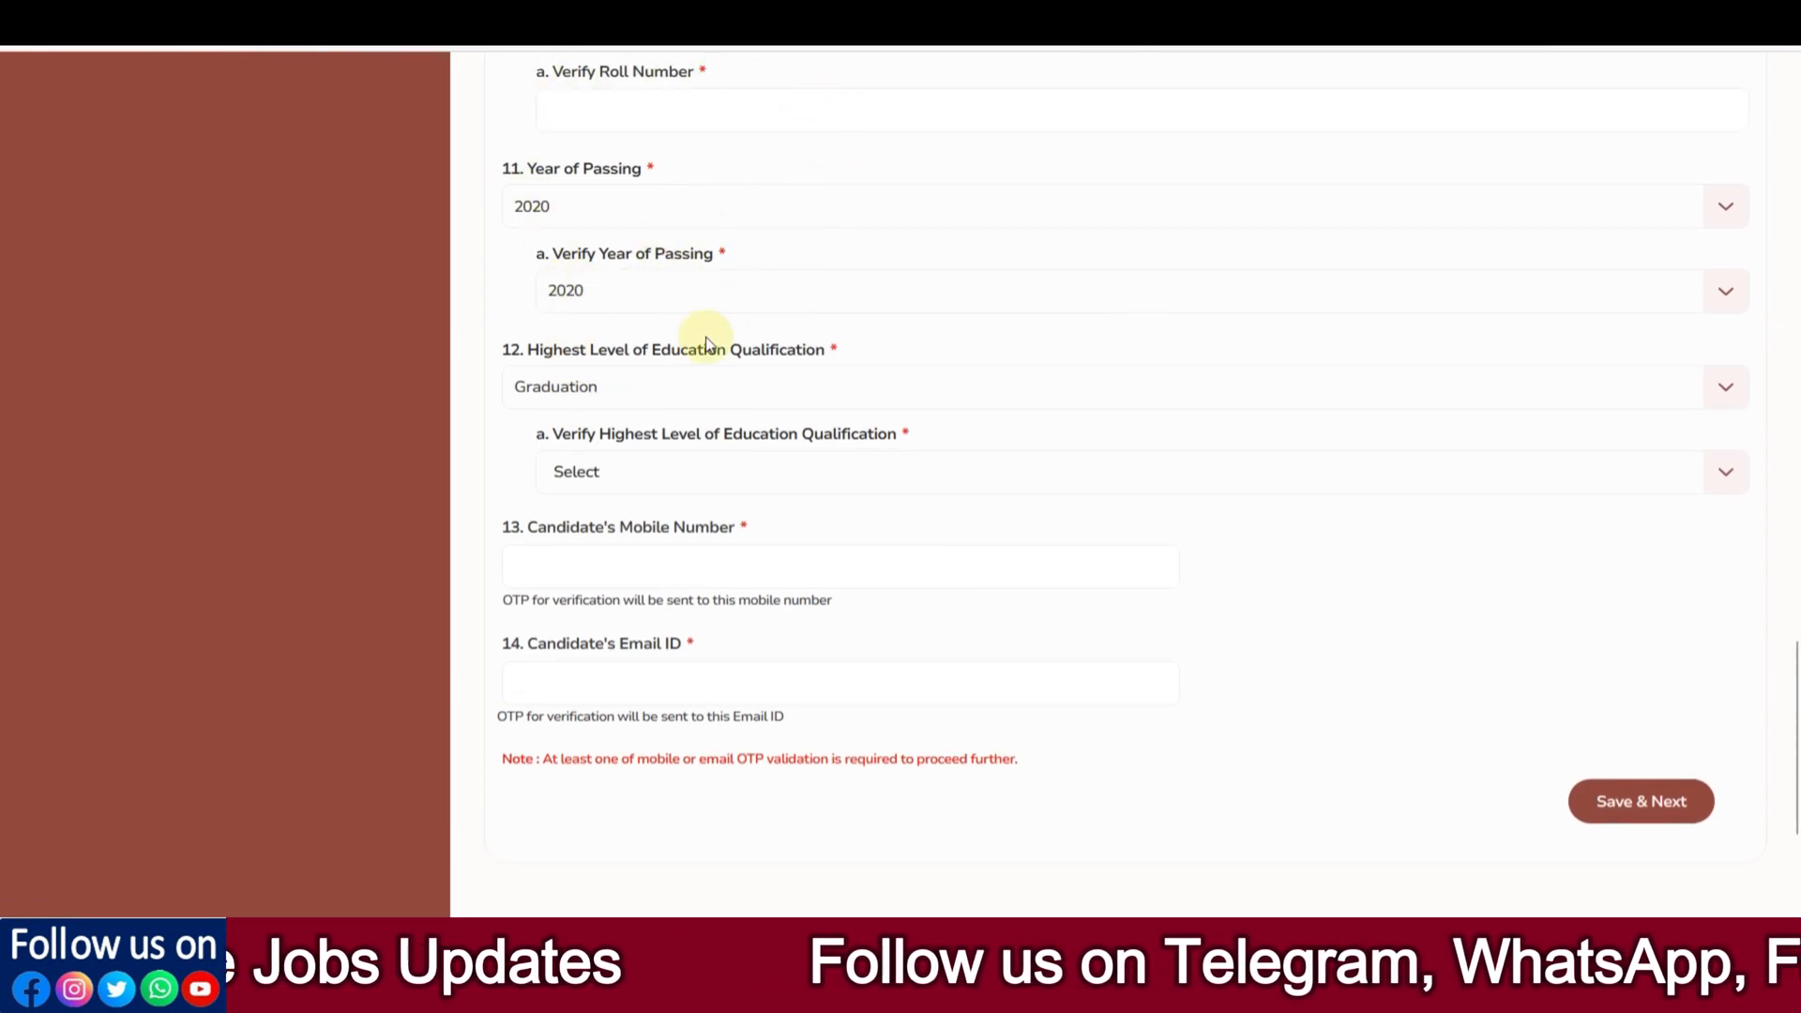
left_click(694, 386)
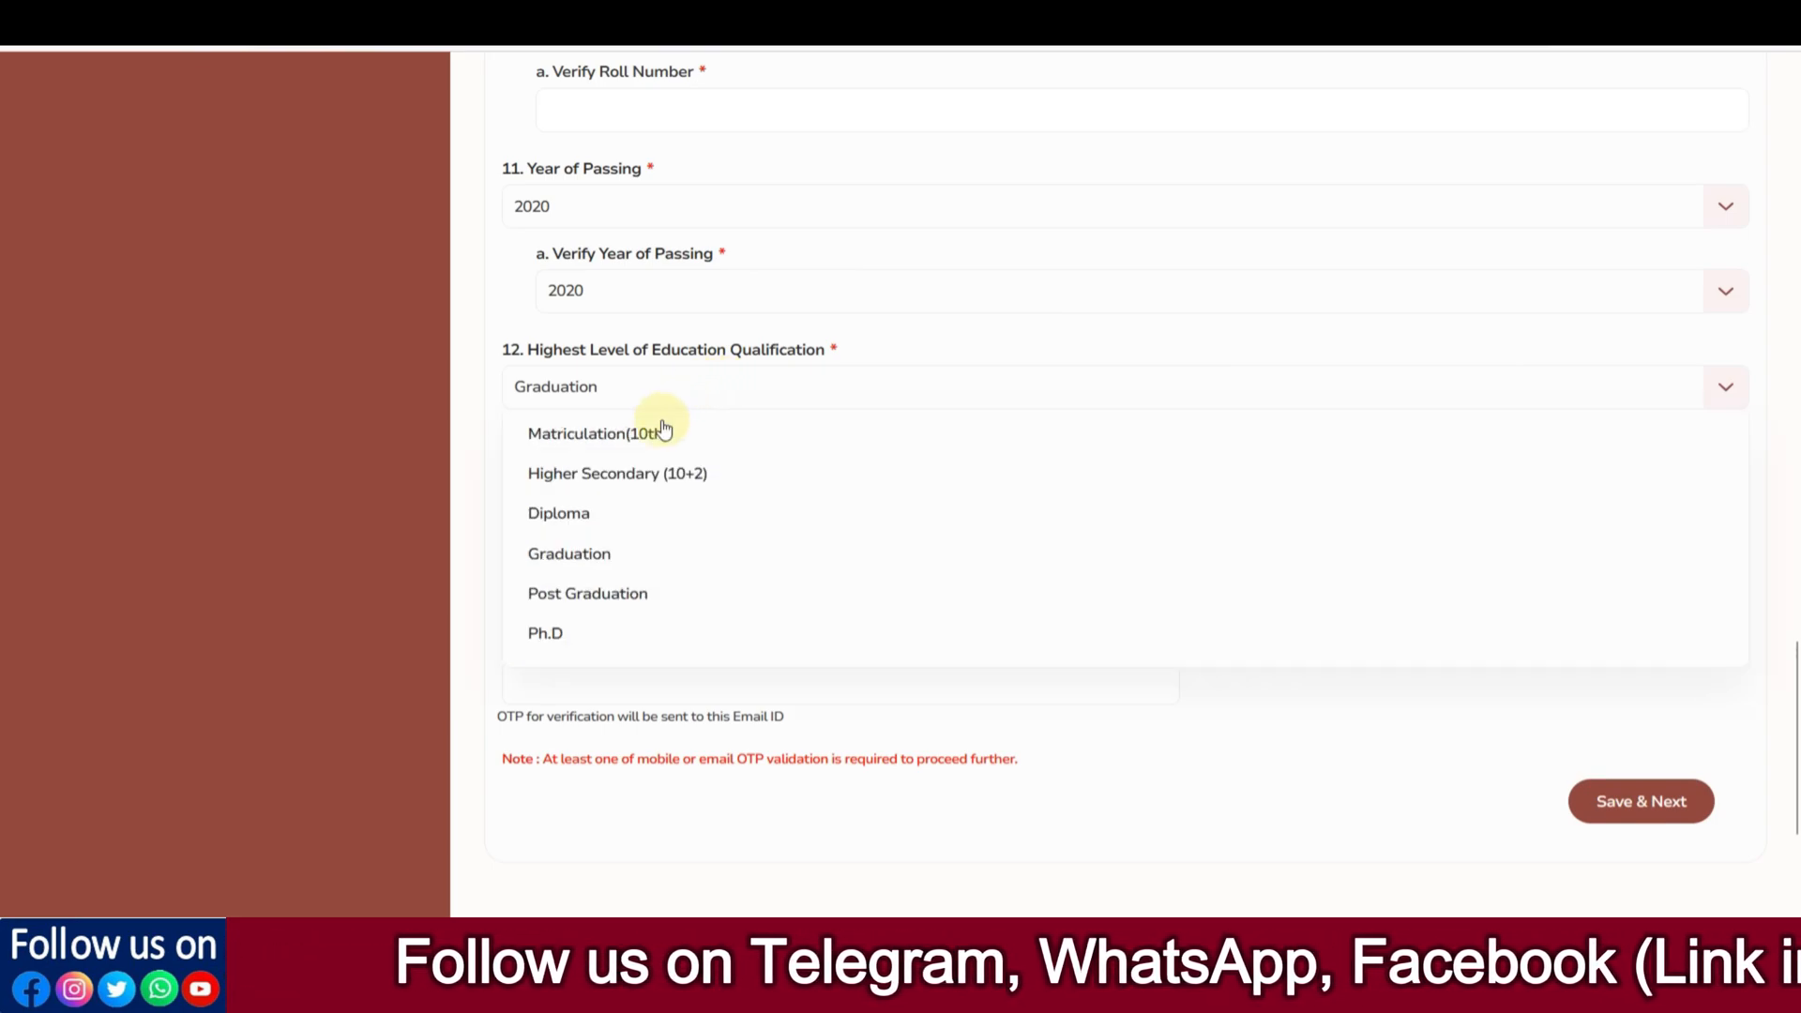
left_click(638, 475)
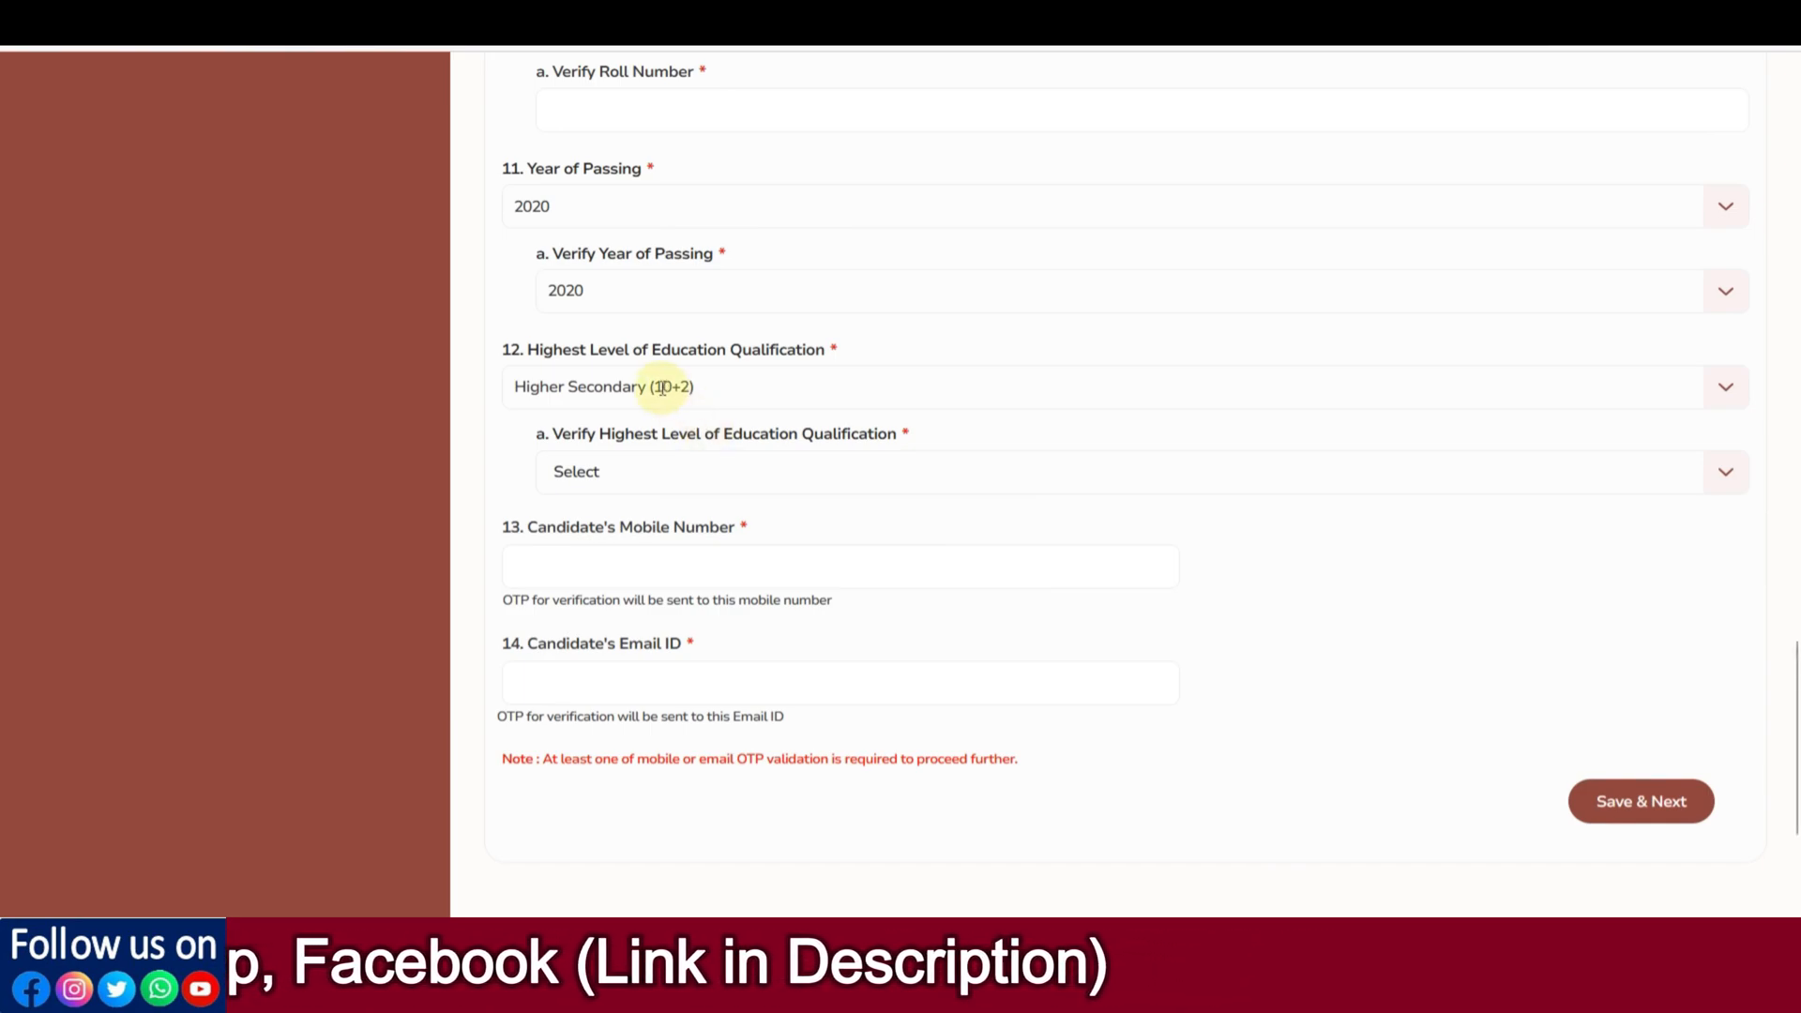
Continue from the registration number page to the candidate sign-in form and activate its captcha field.
scroll(662, 388, "down", 2)
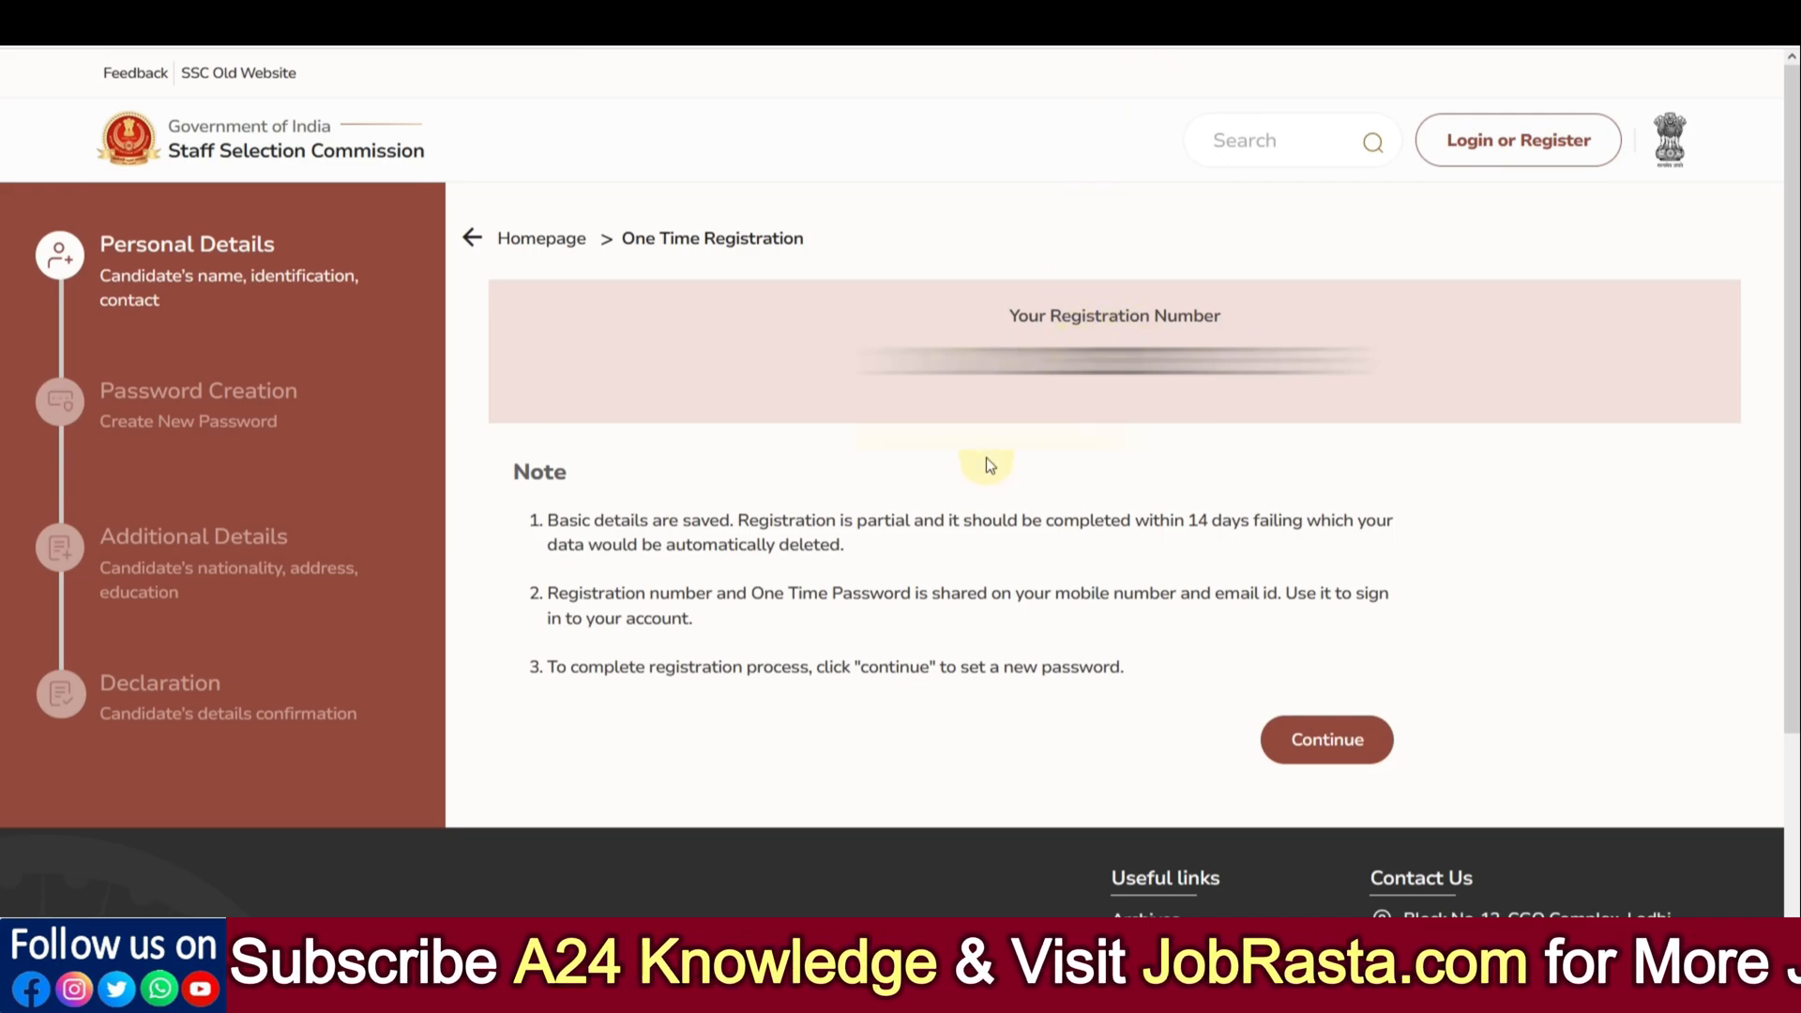
left_click(1310, 743)
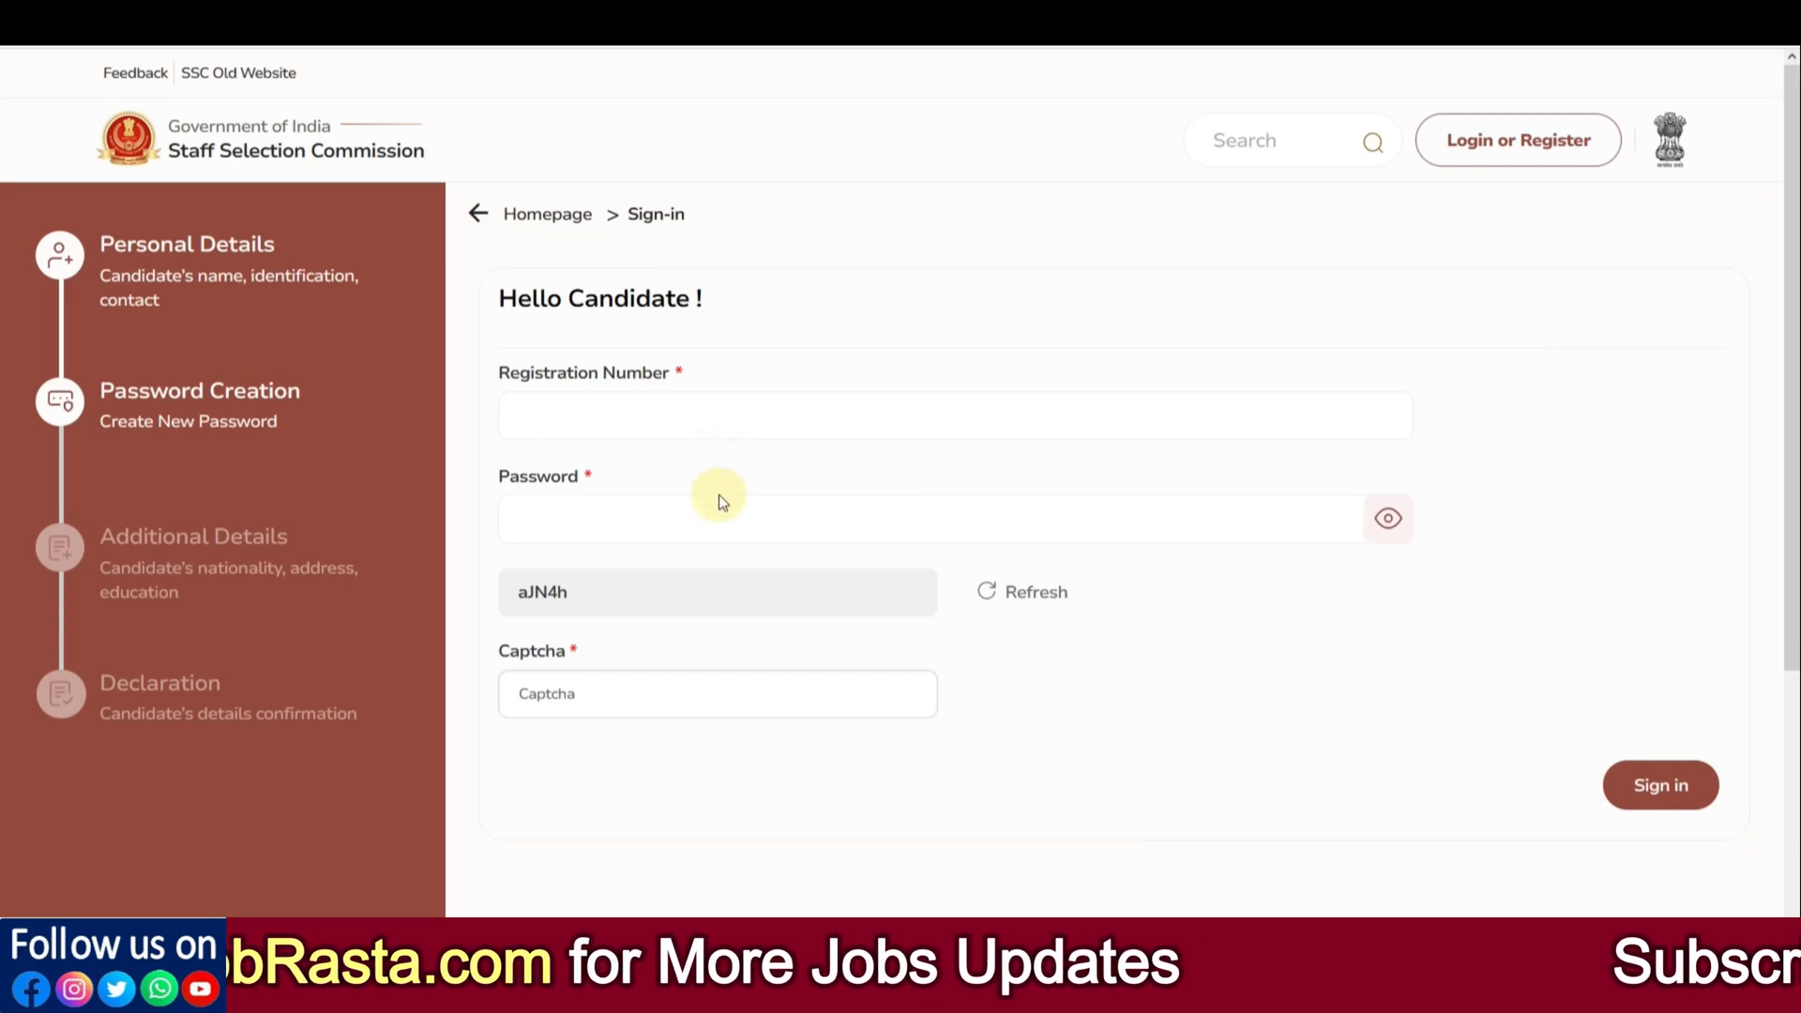
left_click(667, 694)
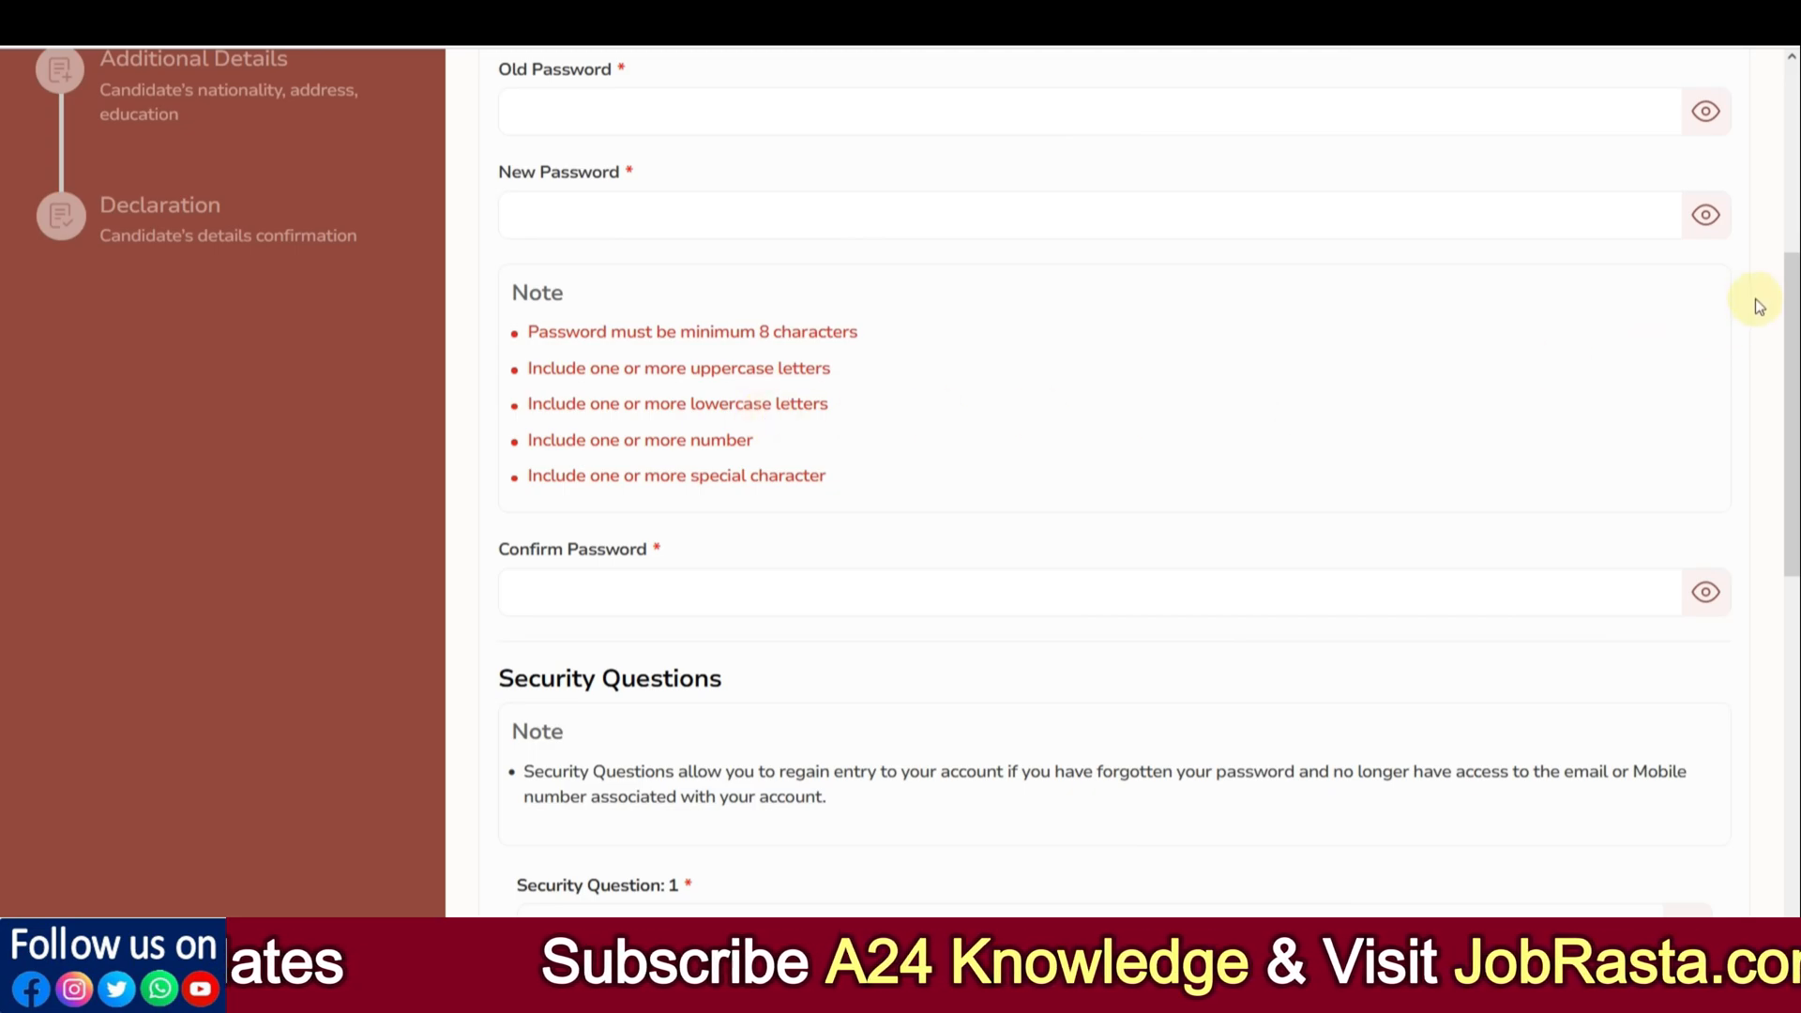
Enter a new account password that satisfies the length, uppercase, lowercase, number and special-character rules, with its characters shown.
left_click(1705, 215)
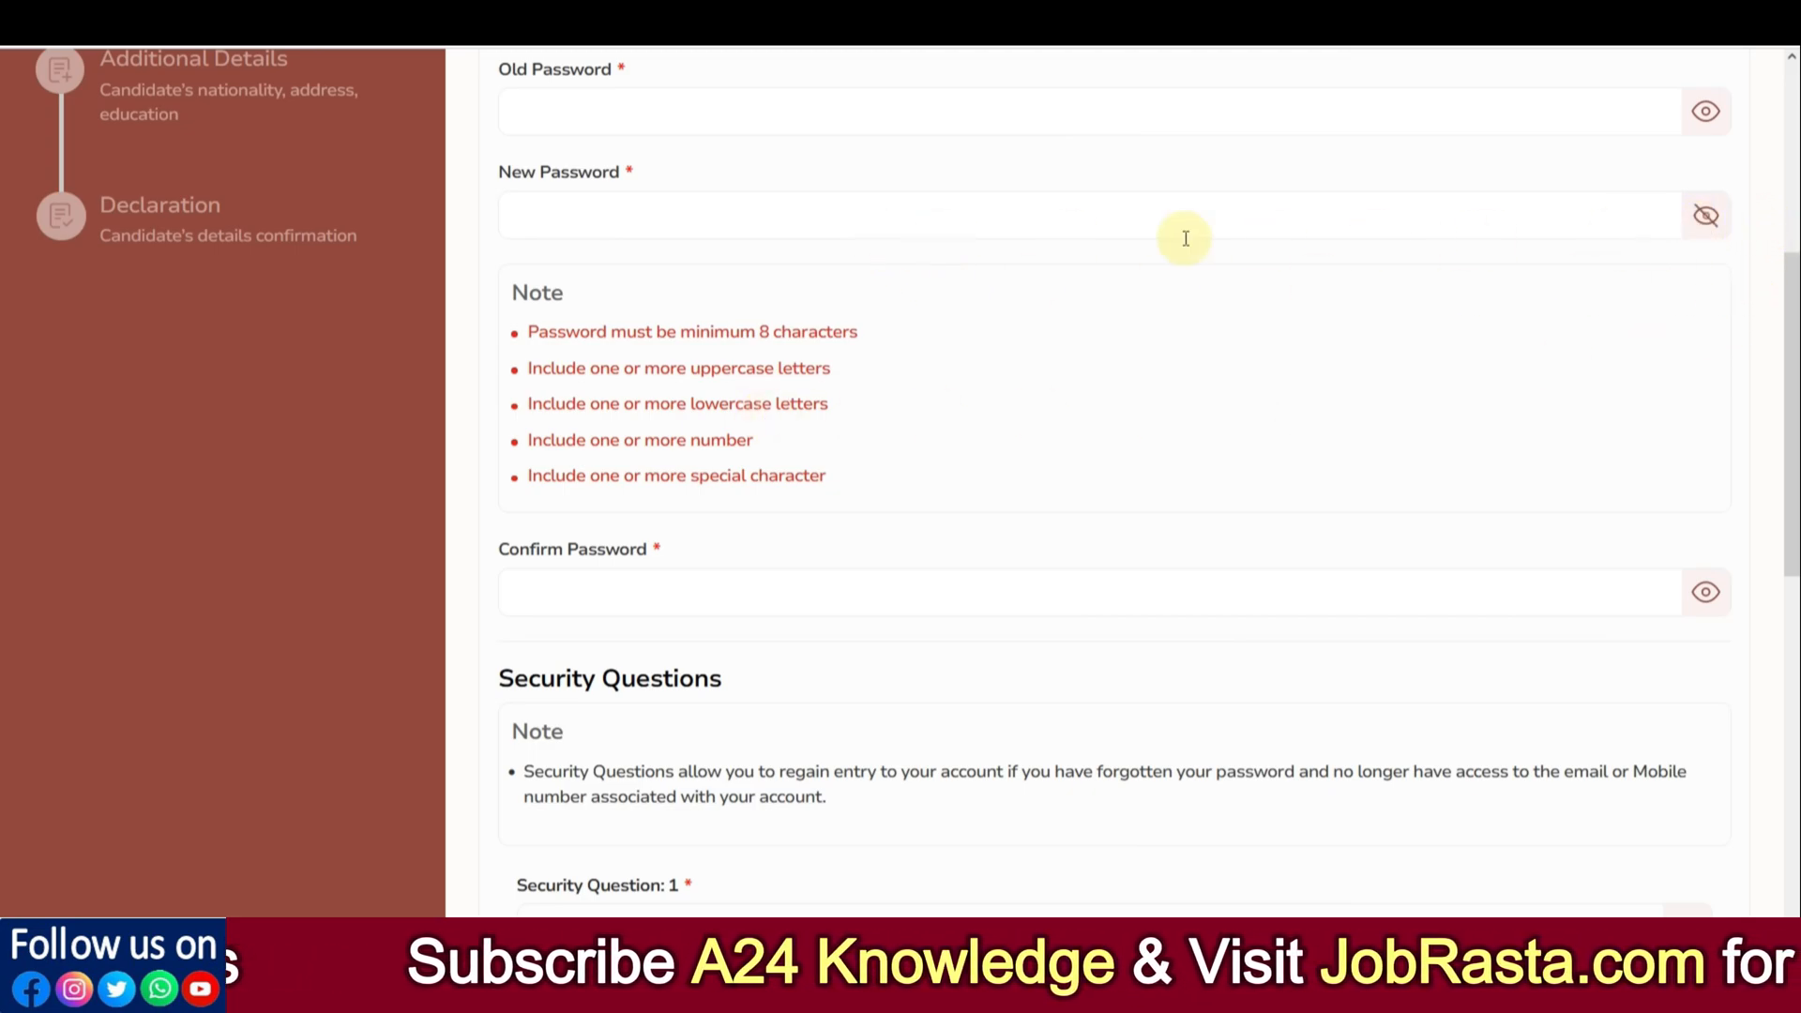
left_click(1711, 225)
left_click(927, 218)
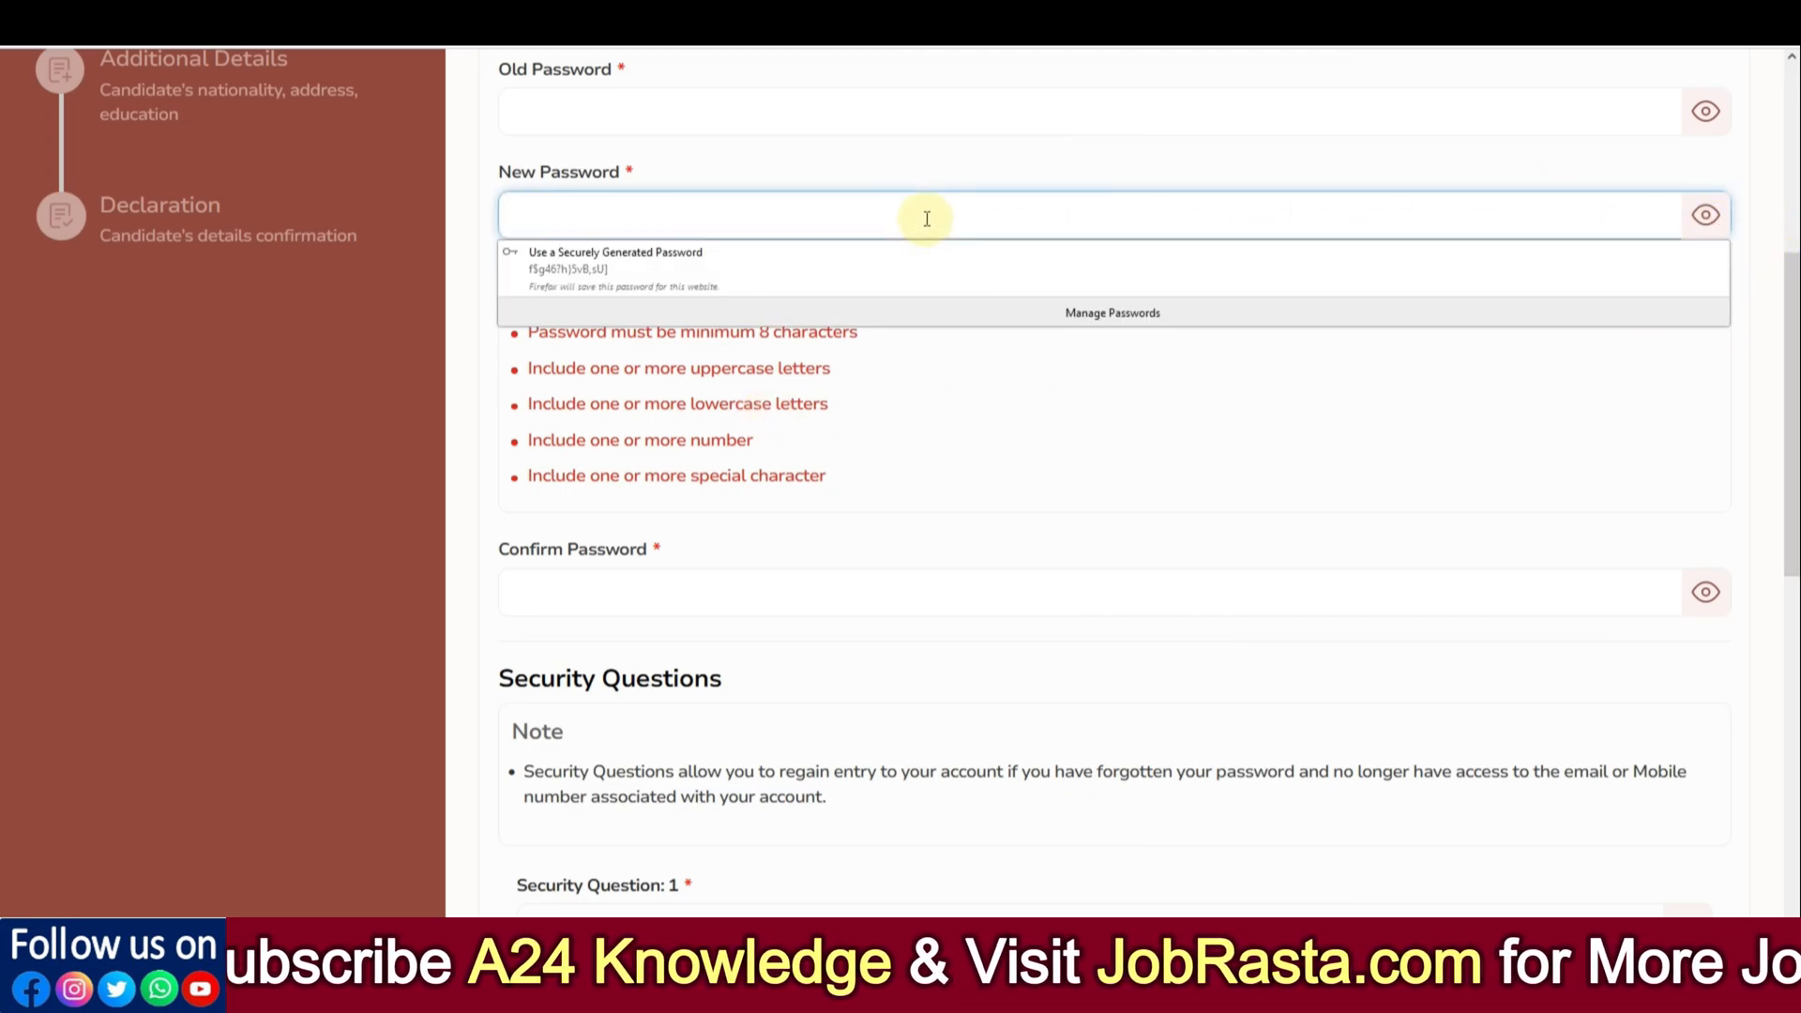
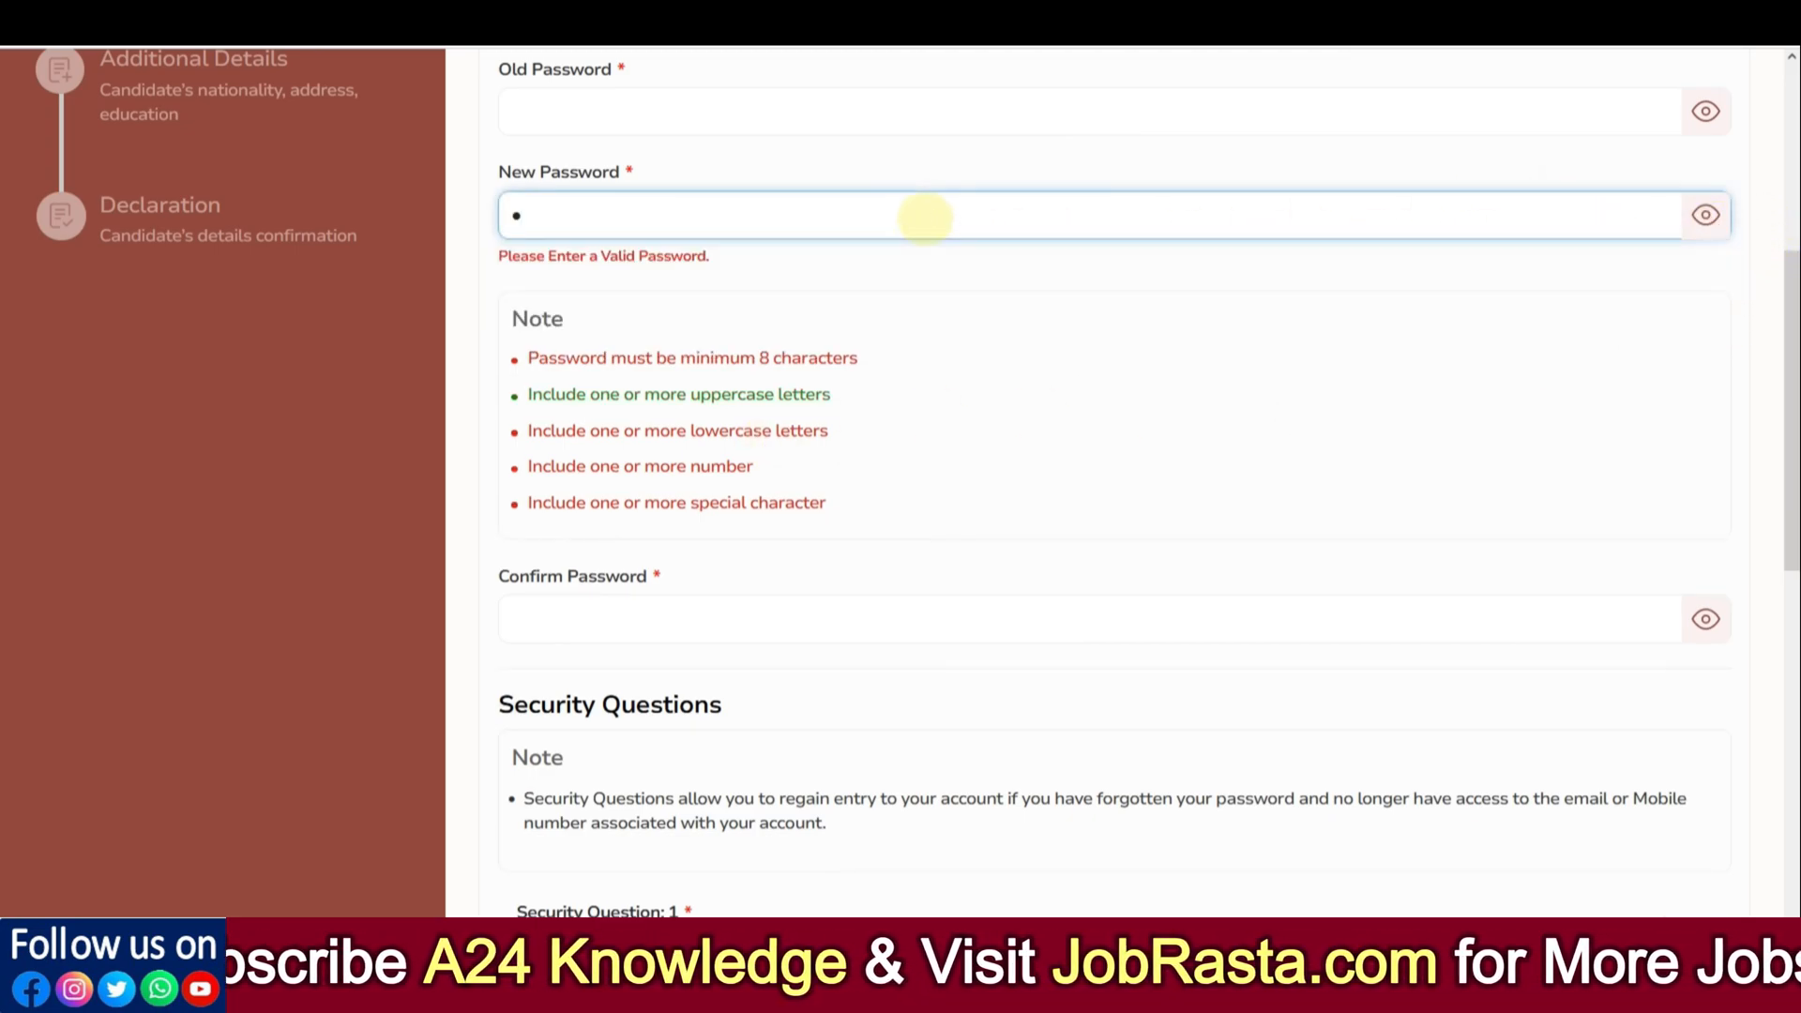
left_click(1711, 218)
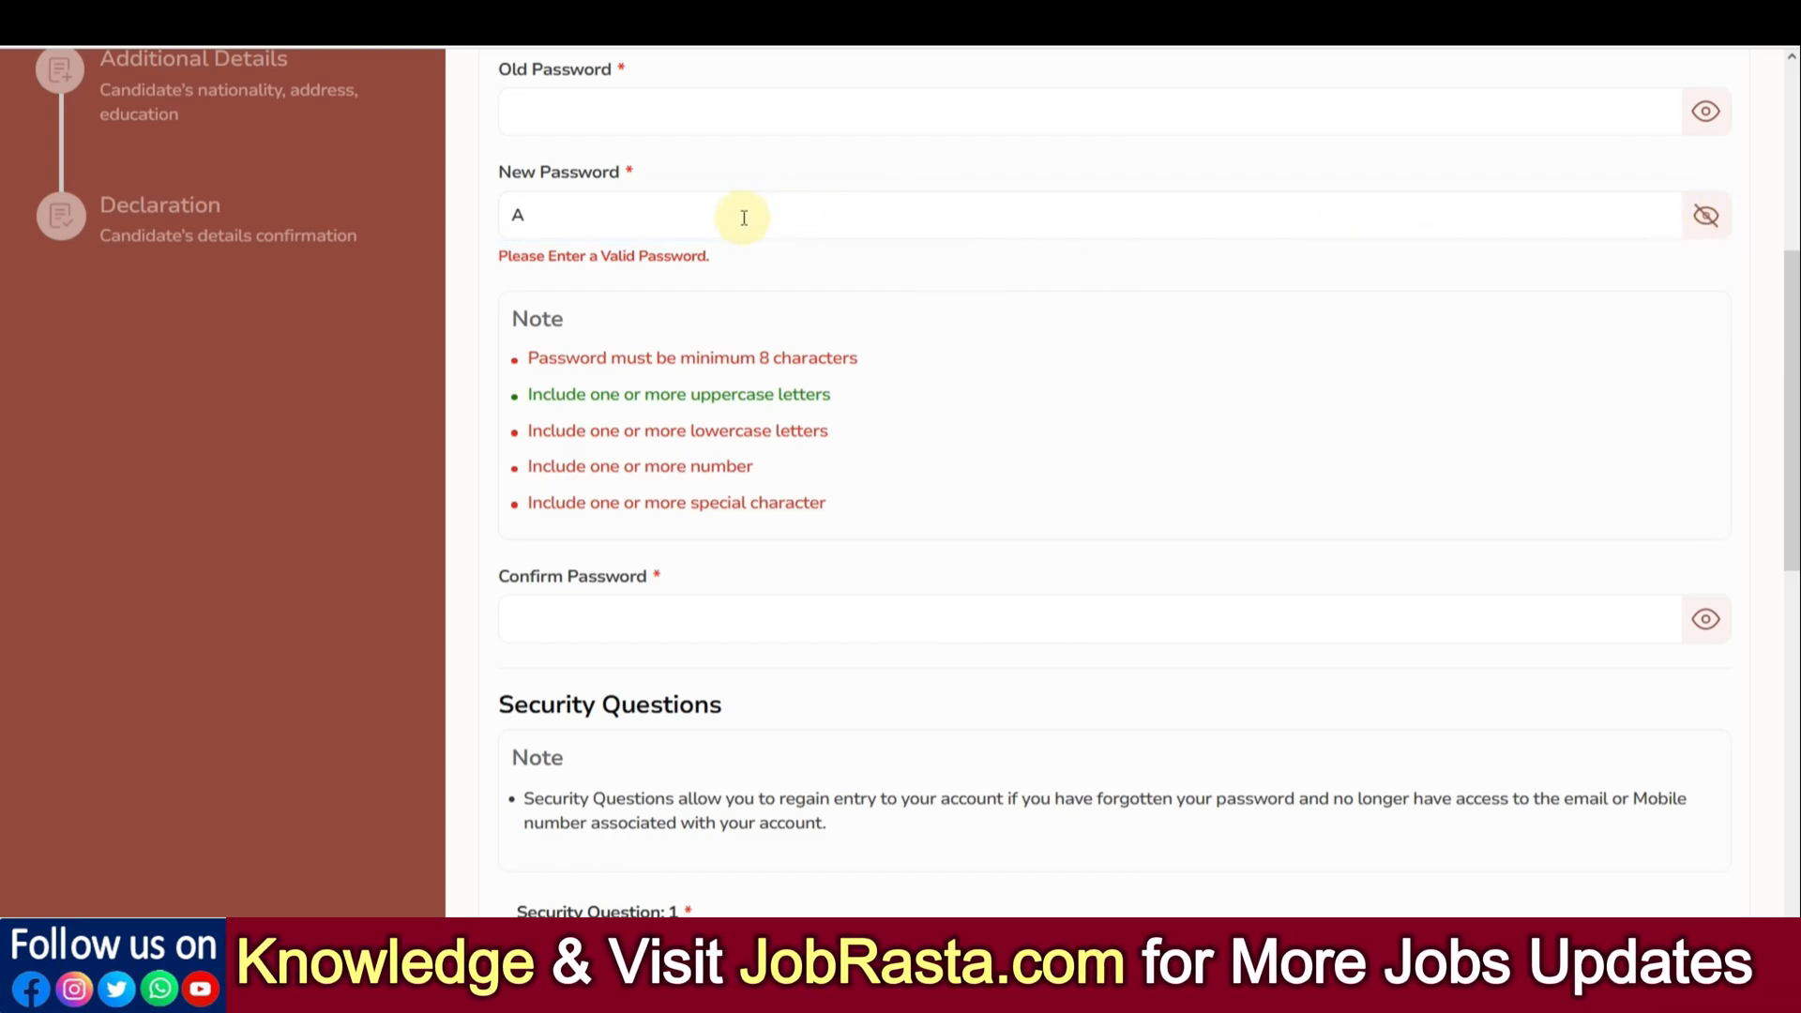
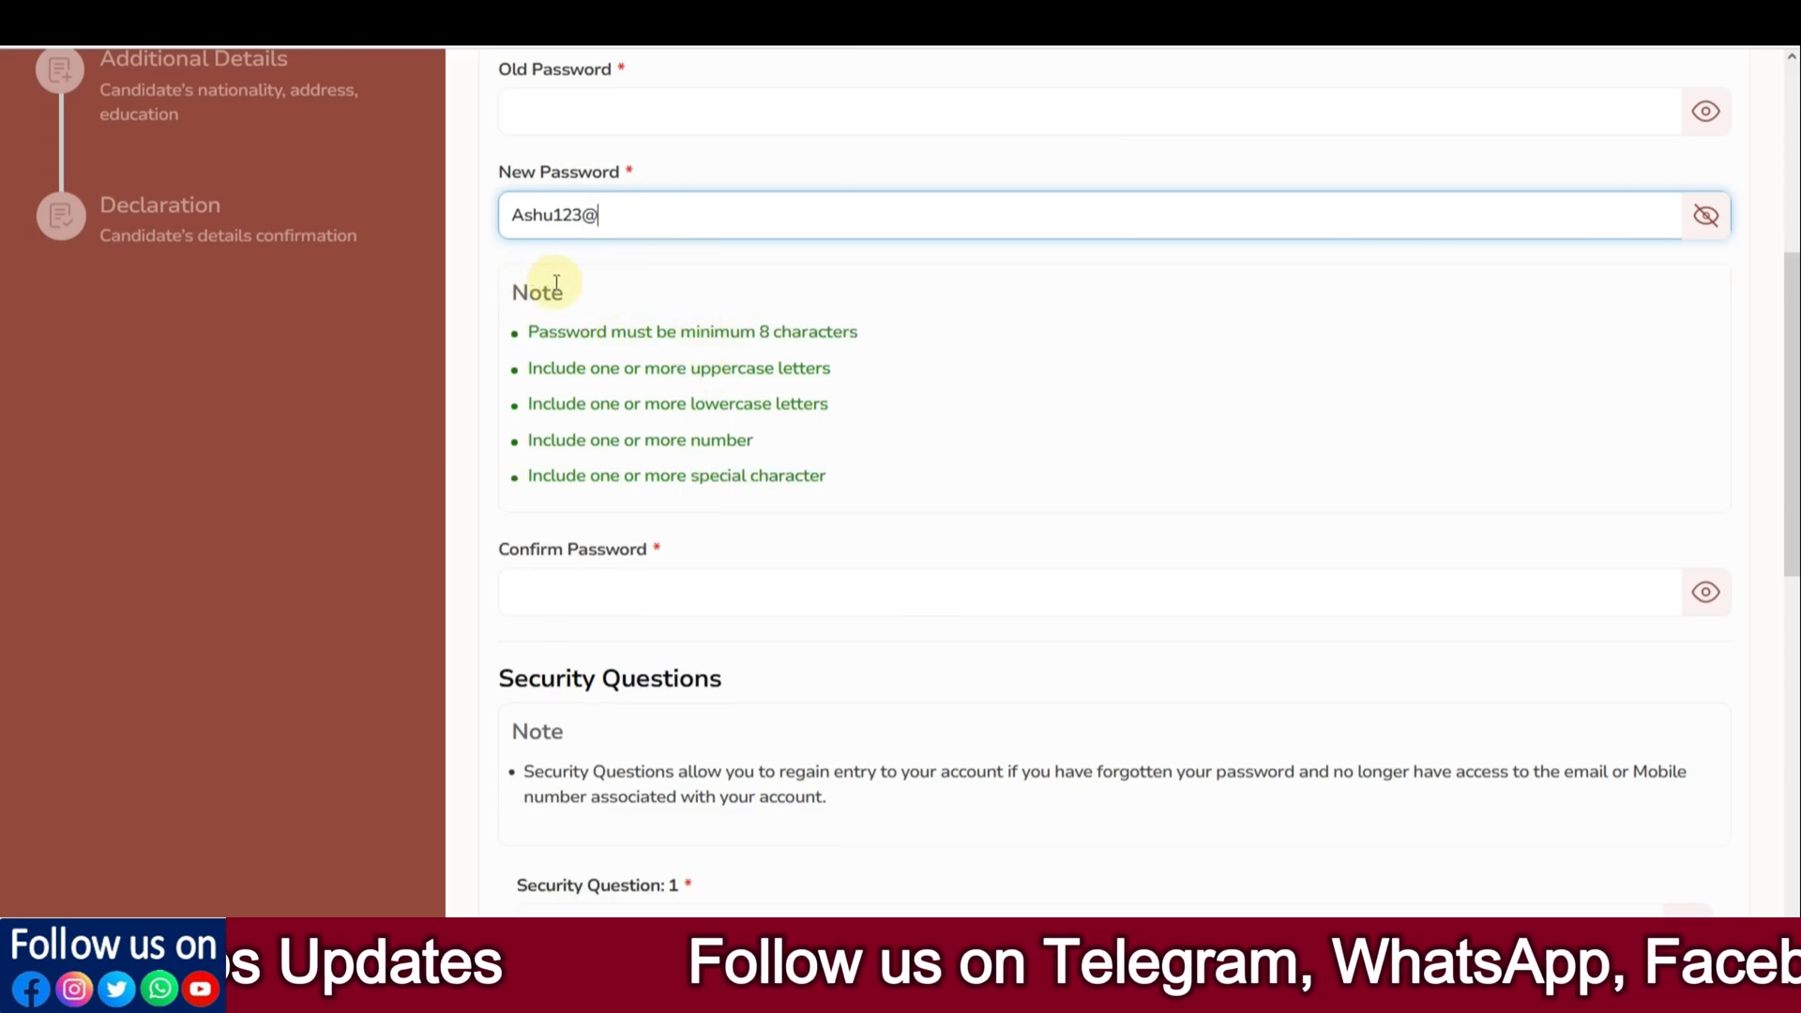
Choose "What city were you born in?" as Security Question 1 and "What is your favorite movie?" as Security Question 2.
scroll(684, 433, "down", 2)
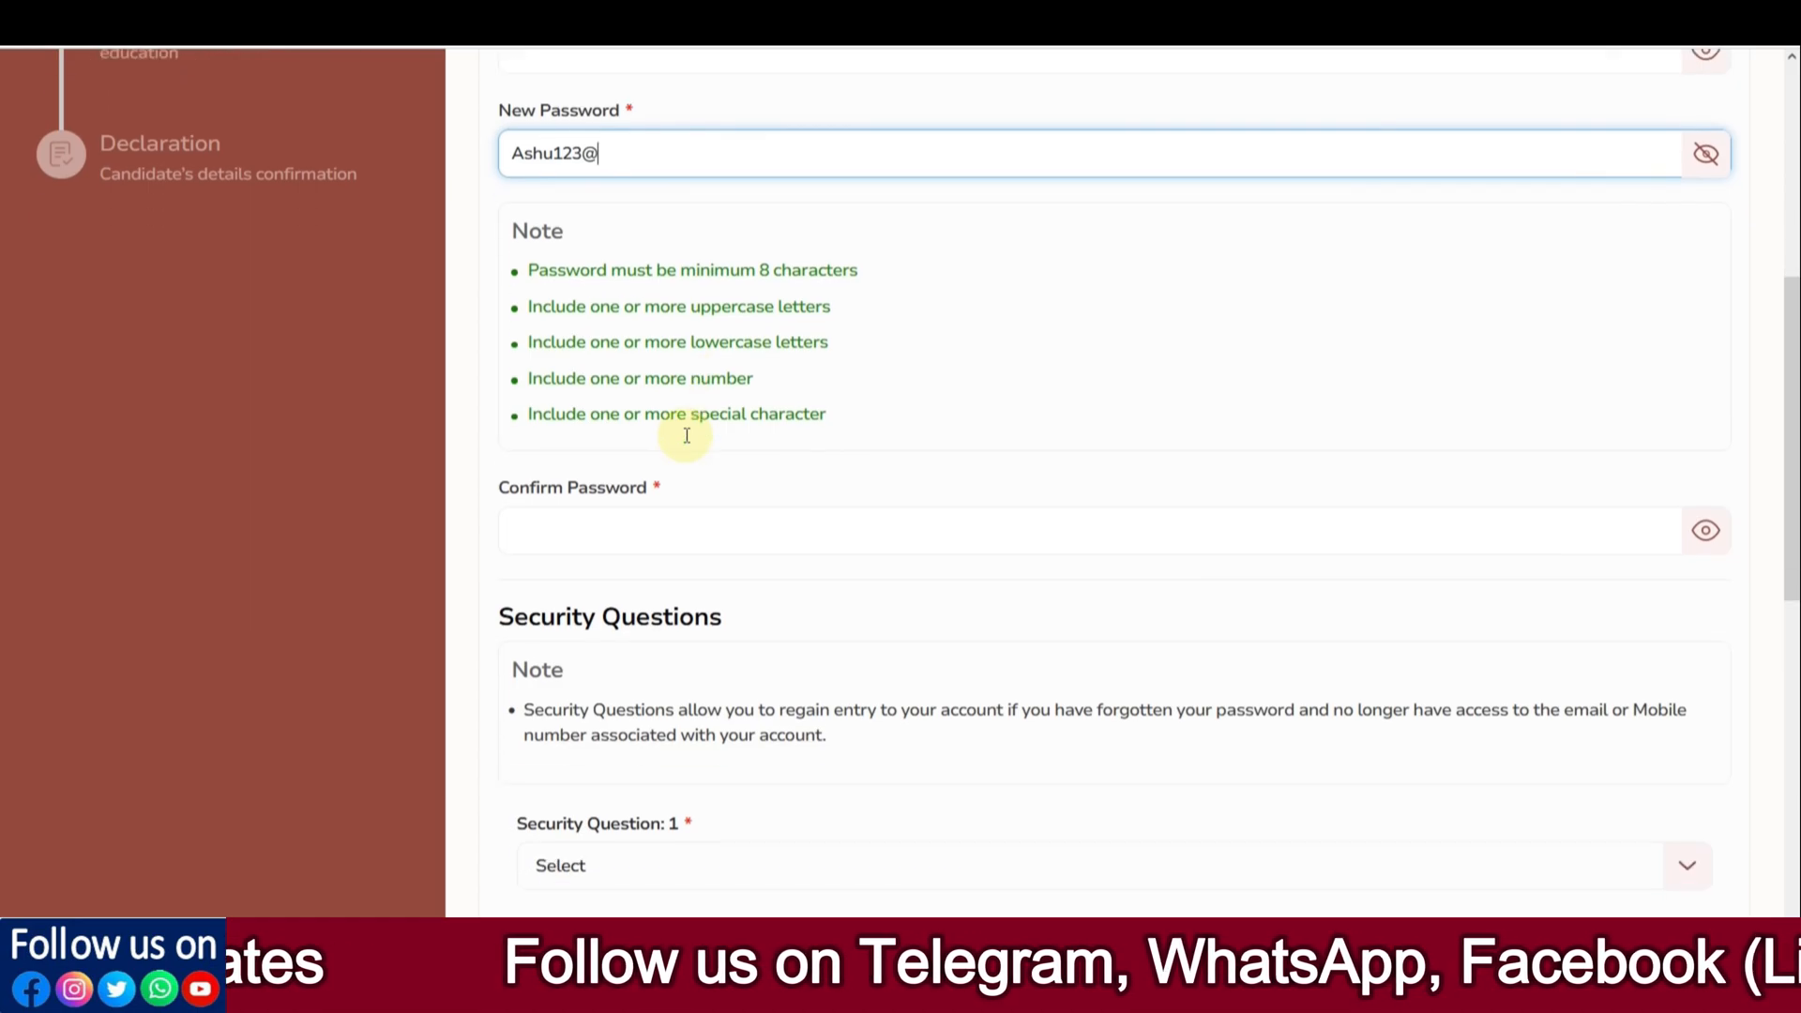
scroll(706, 452, "down", 5)
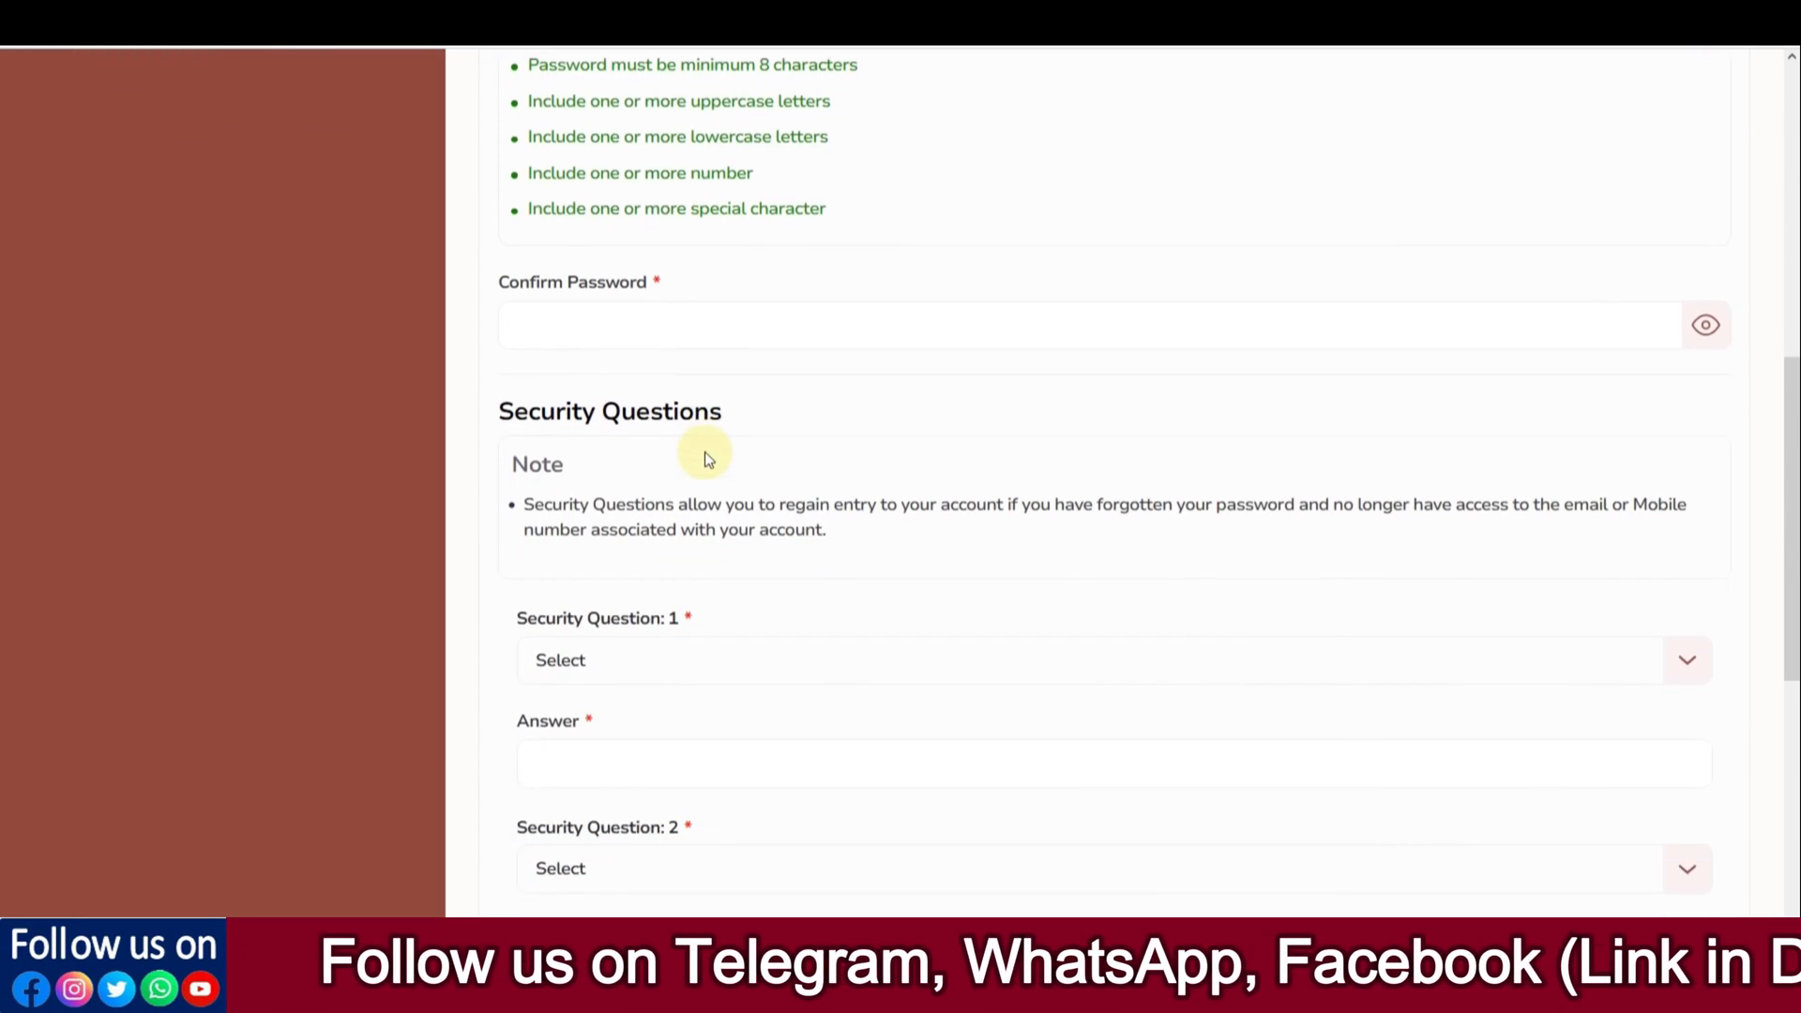
left_click(631, 255)
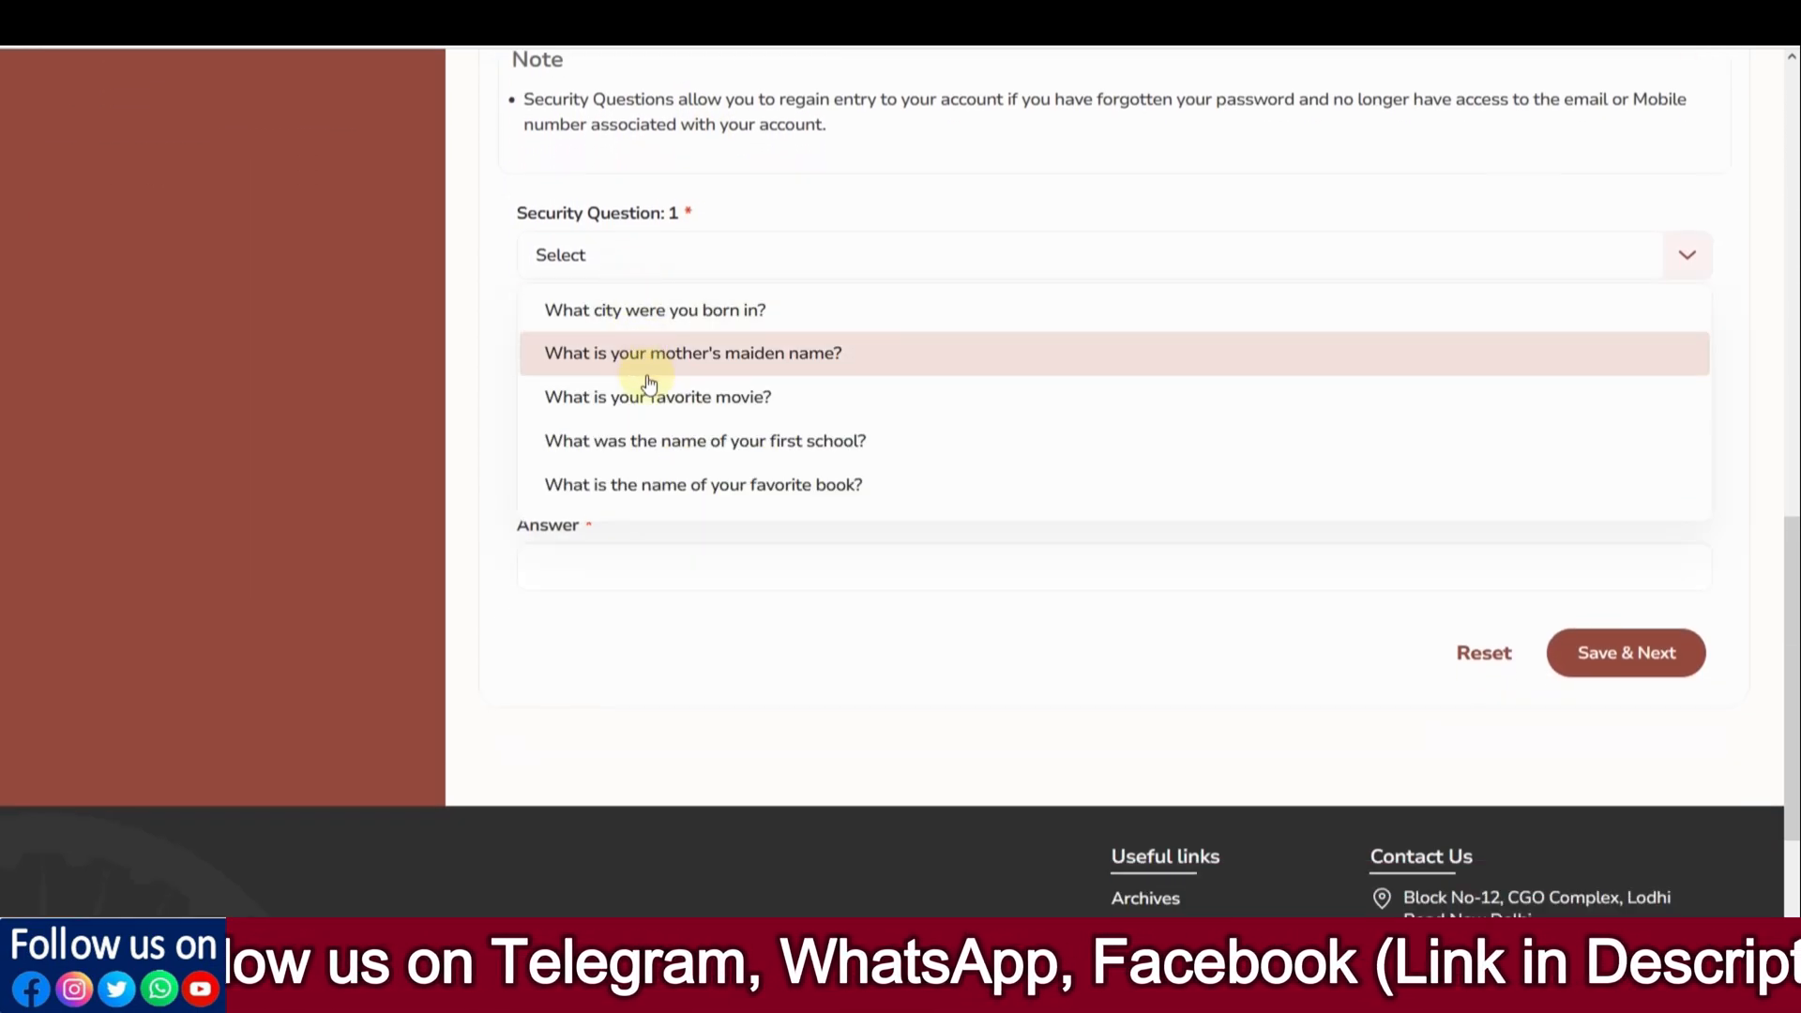
left_click(679, 327)
left_click(645, 466)
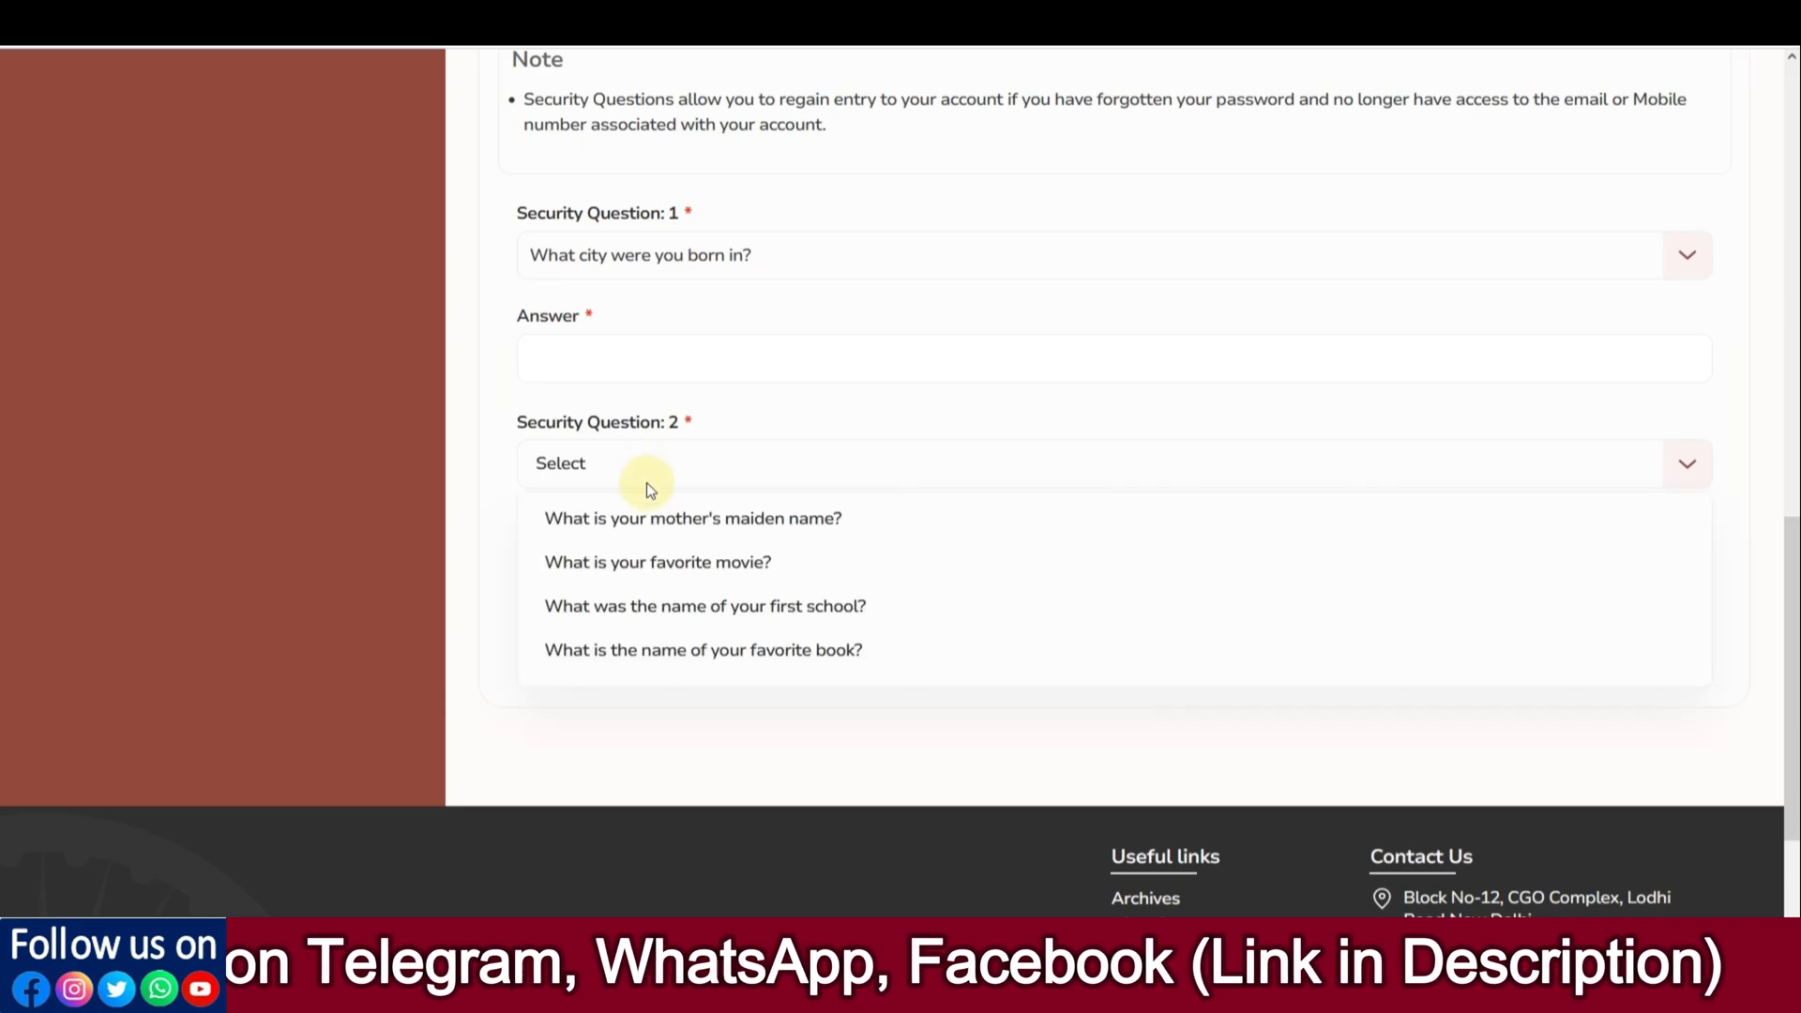
left_click(662, 562)
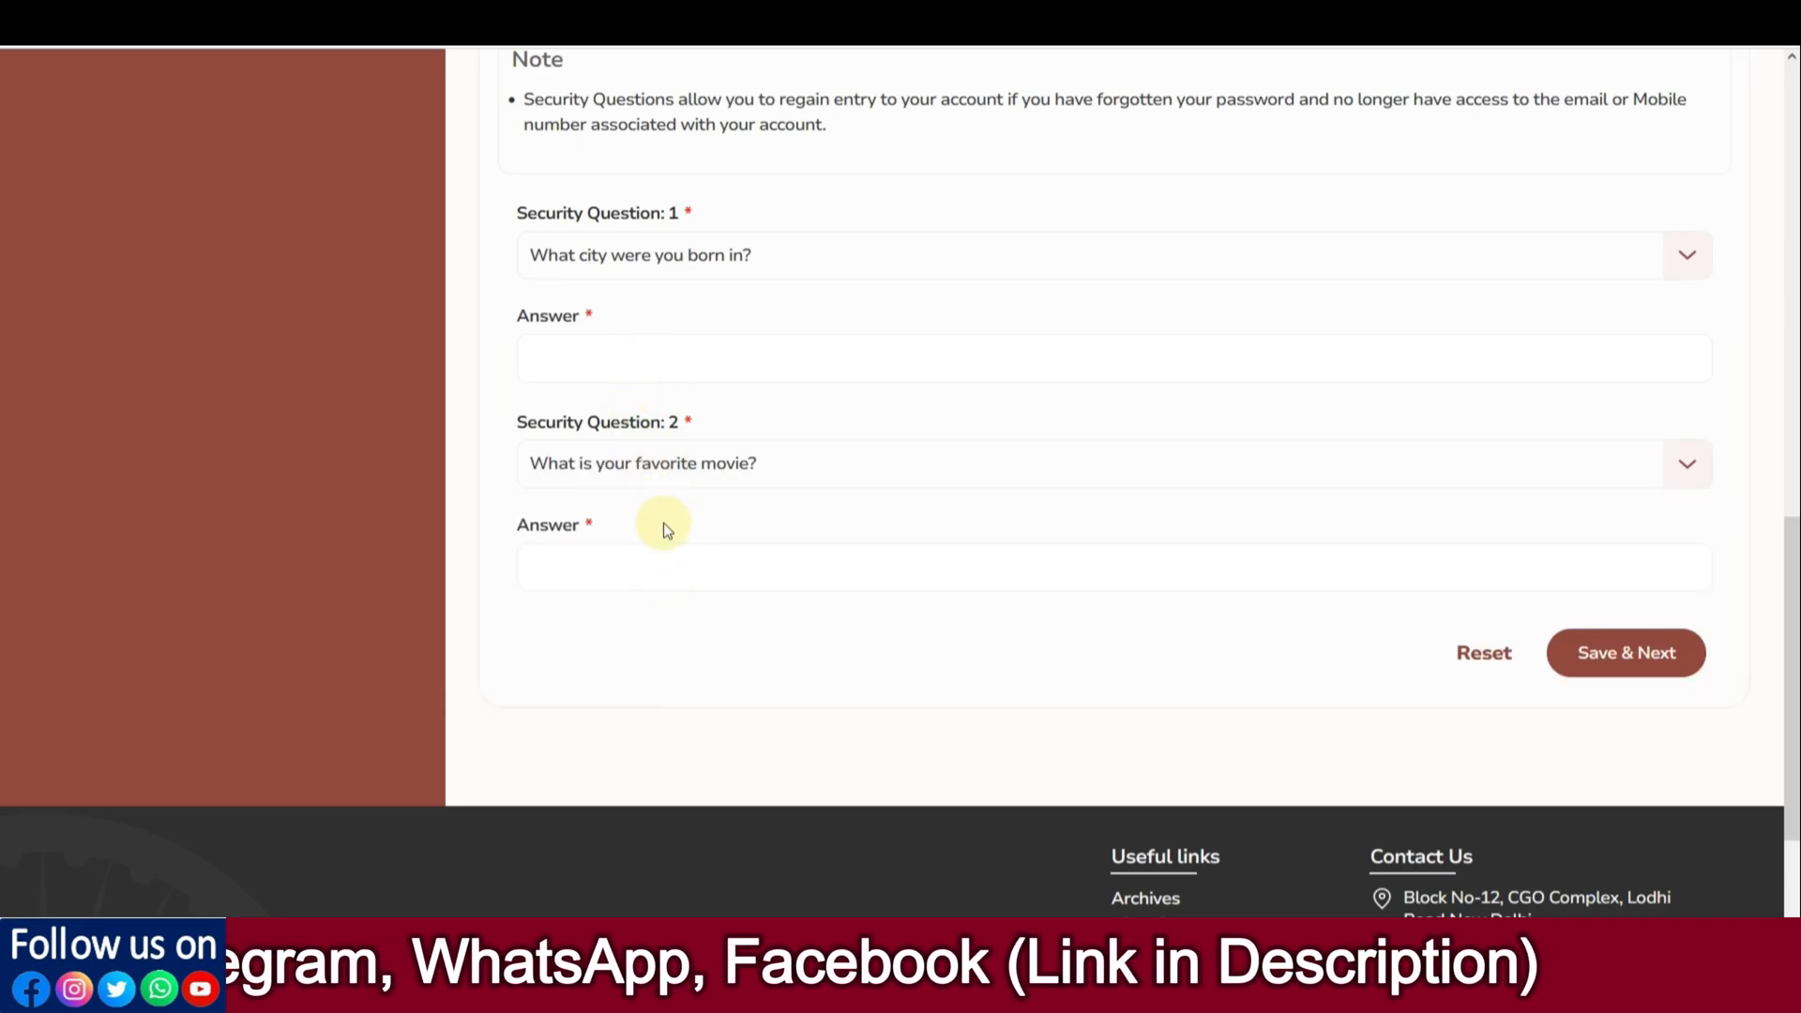
Save the security questions and continue to Additional Details, setting both Category and Verify Category to SC.
left_click(1606, 657)
scroll(768, 454, "down", 2)
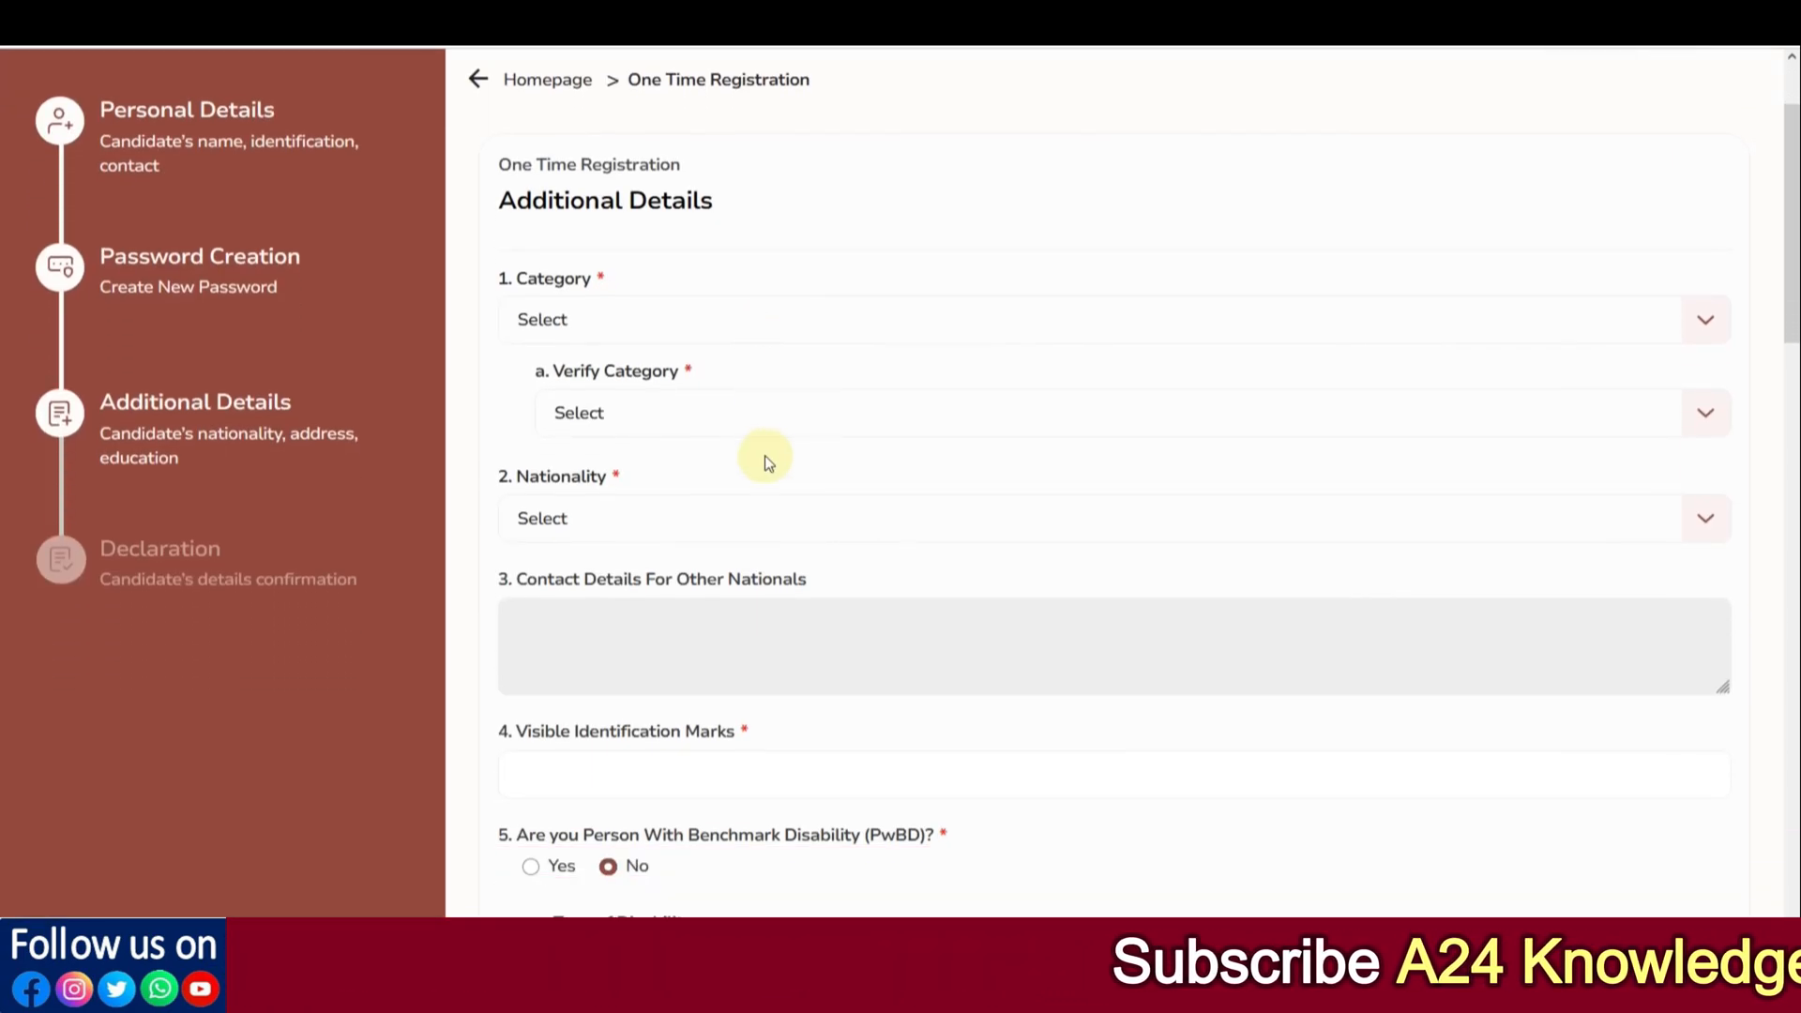
left_click(635, 333)
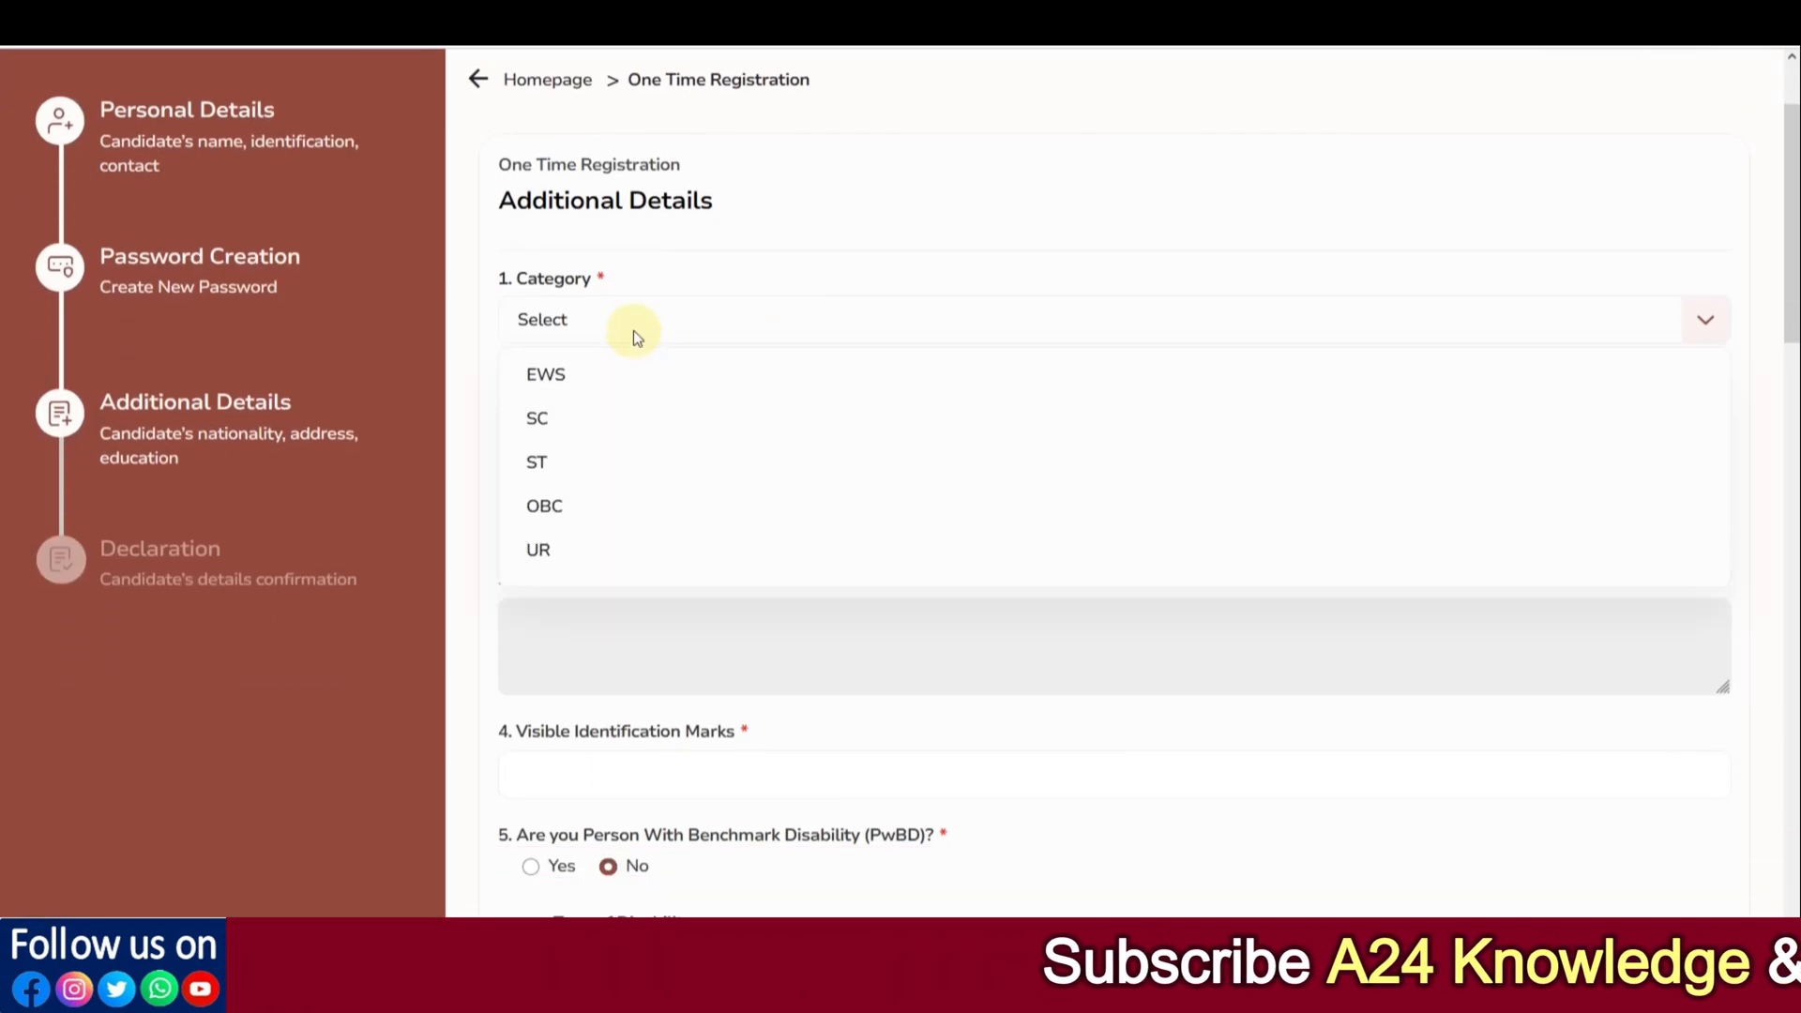
left_click(625, 422)
left_click(627, 424)
left_click(623, 517)
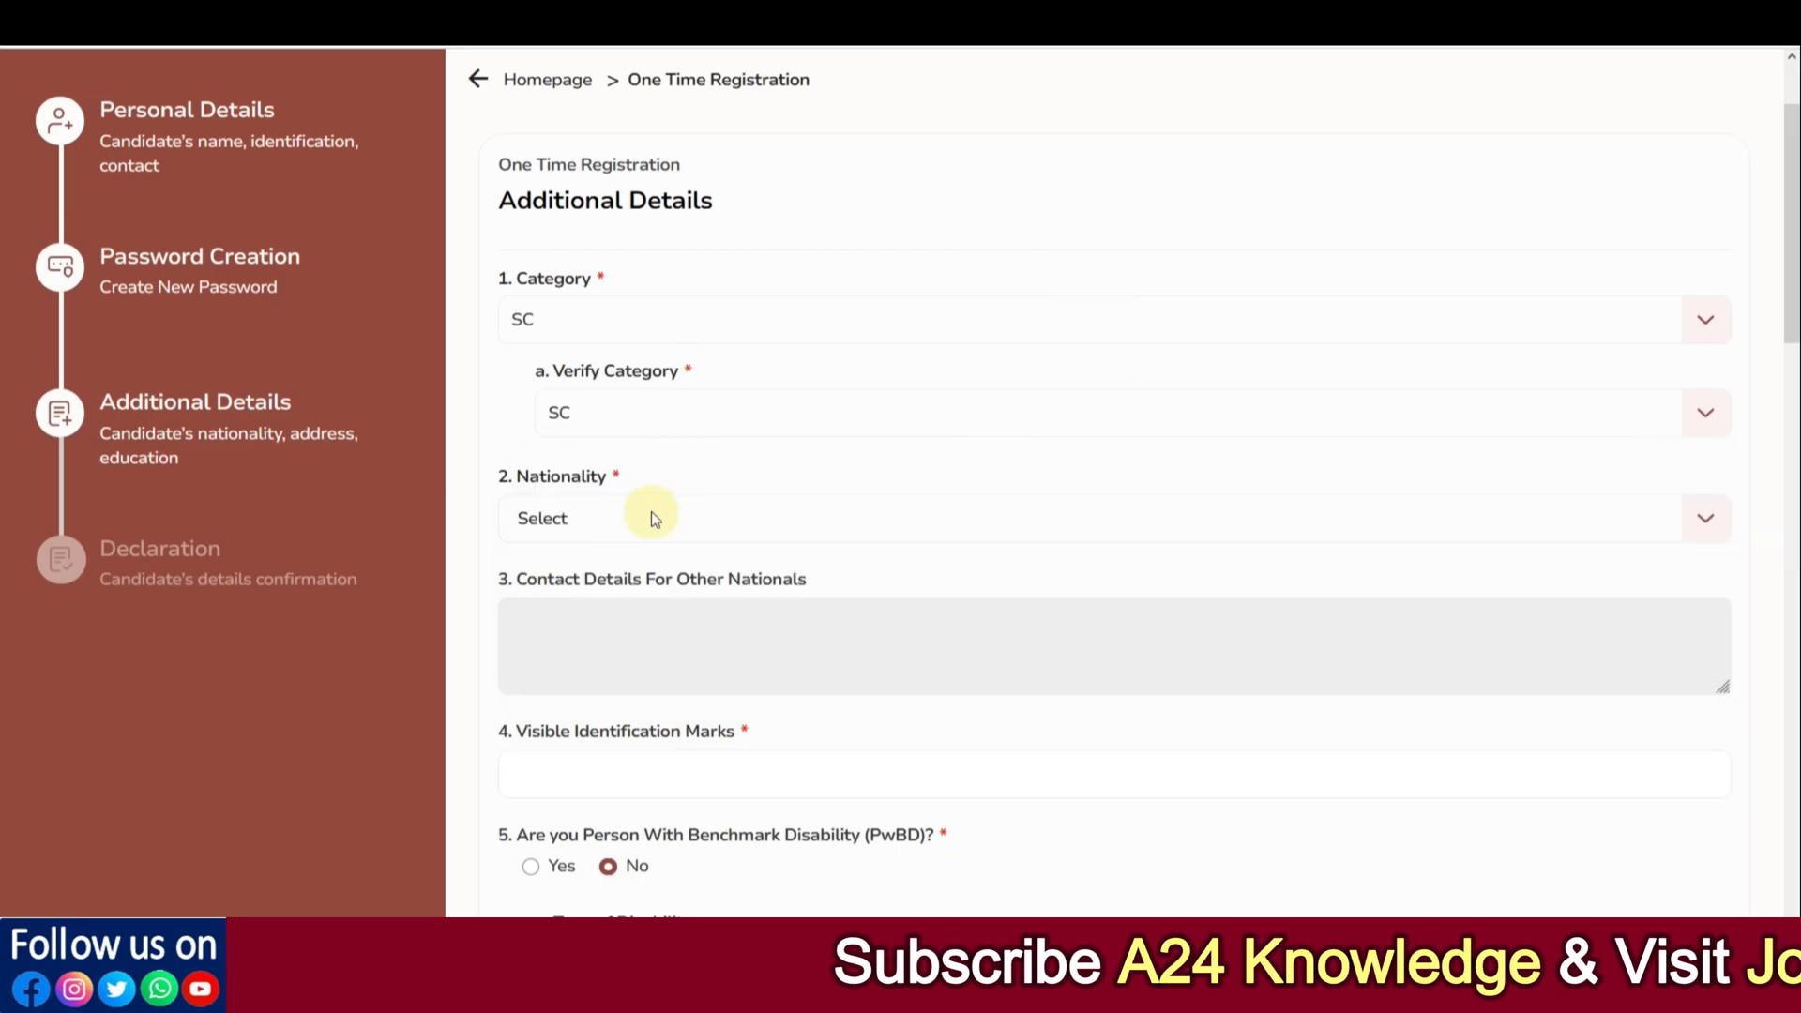
Set Nationality to Citizen Of India and enter "NO MARK" as the Visible Identification Marks.
scroll(638, 469, "down", 2)
left_click(617, 405)
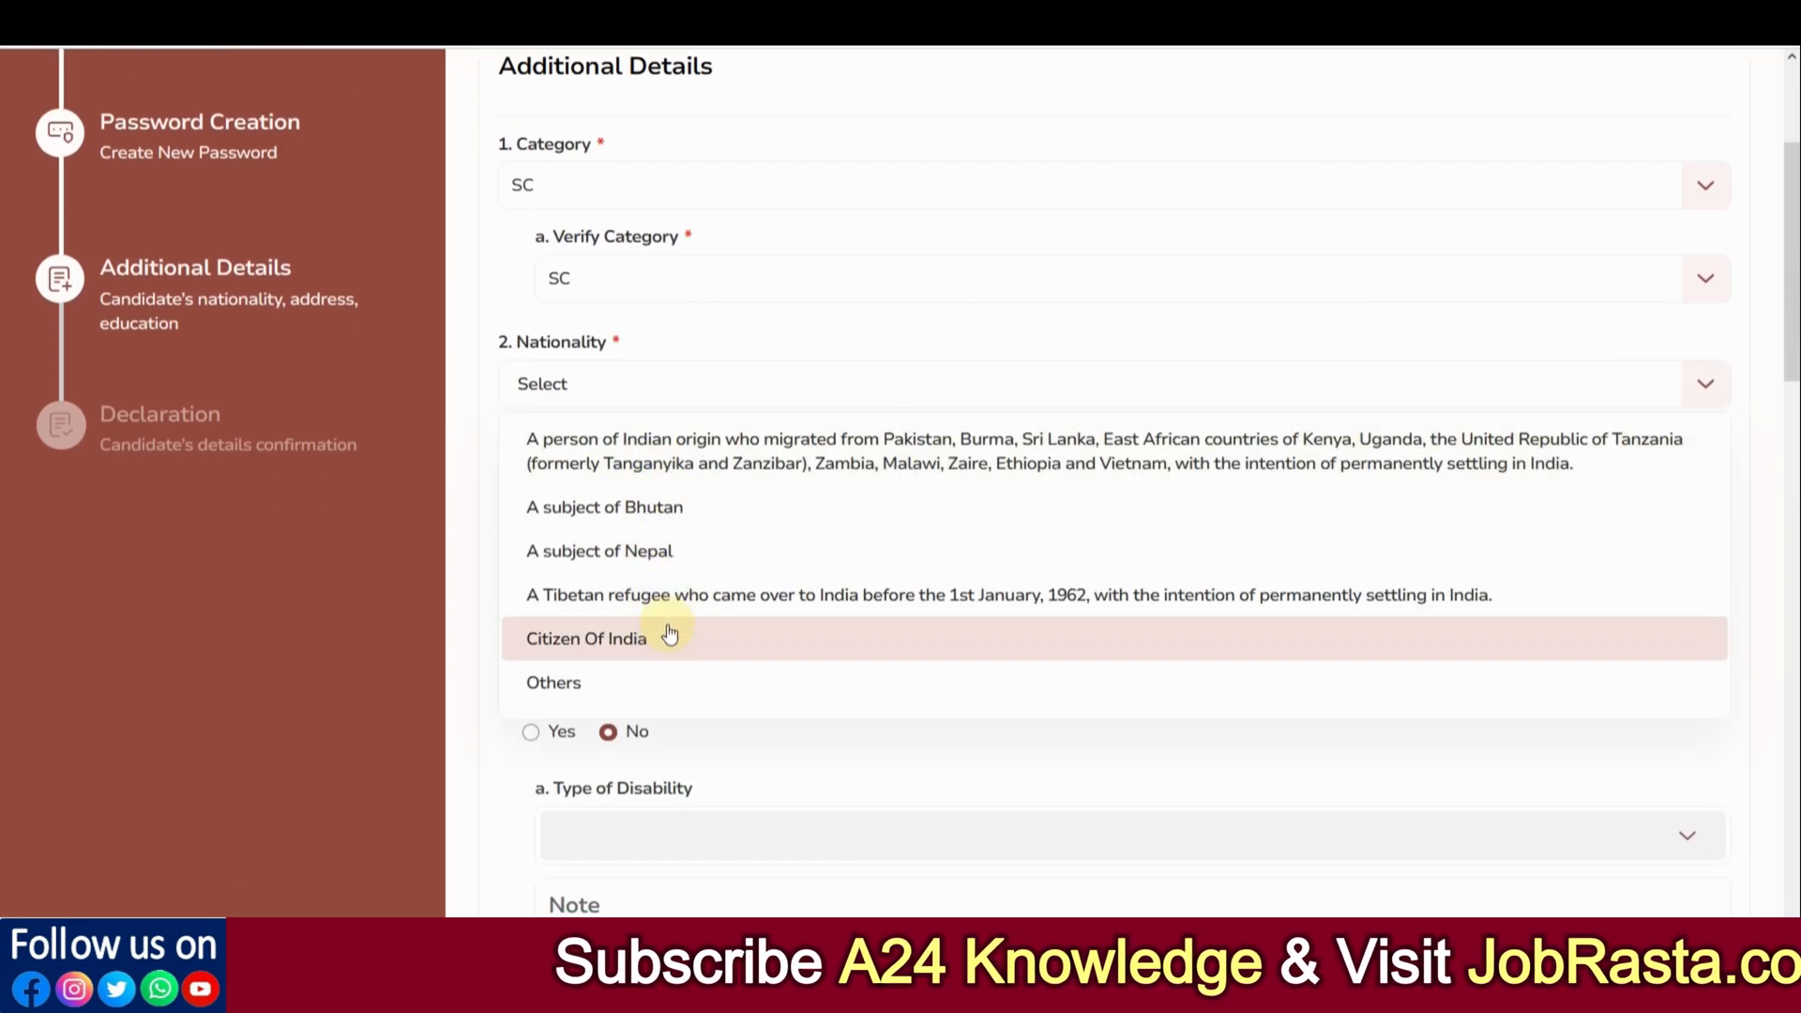
left_click(672, 636)
scroll(823, 555, "down", 4)
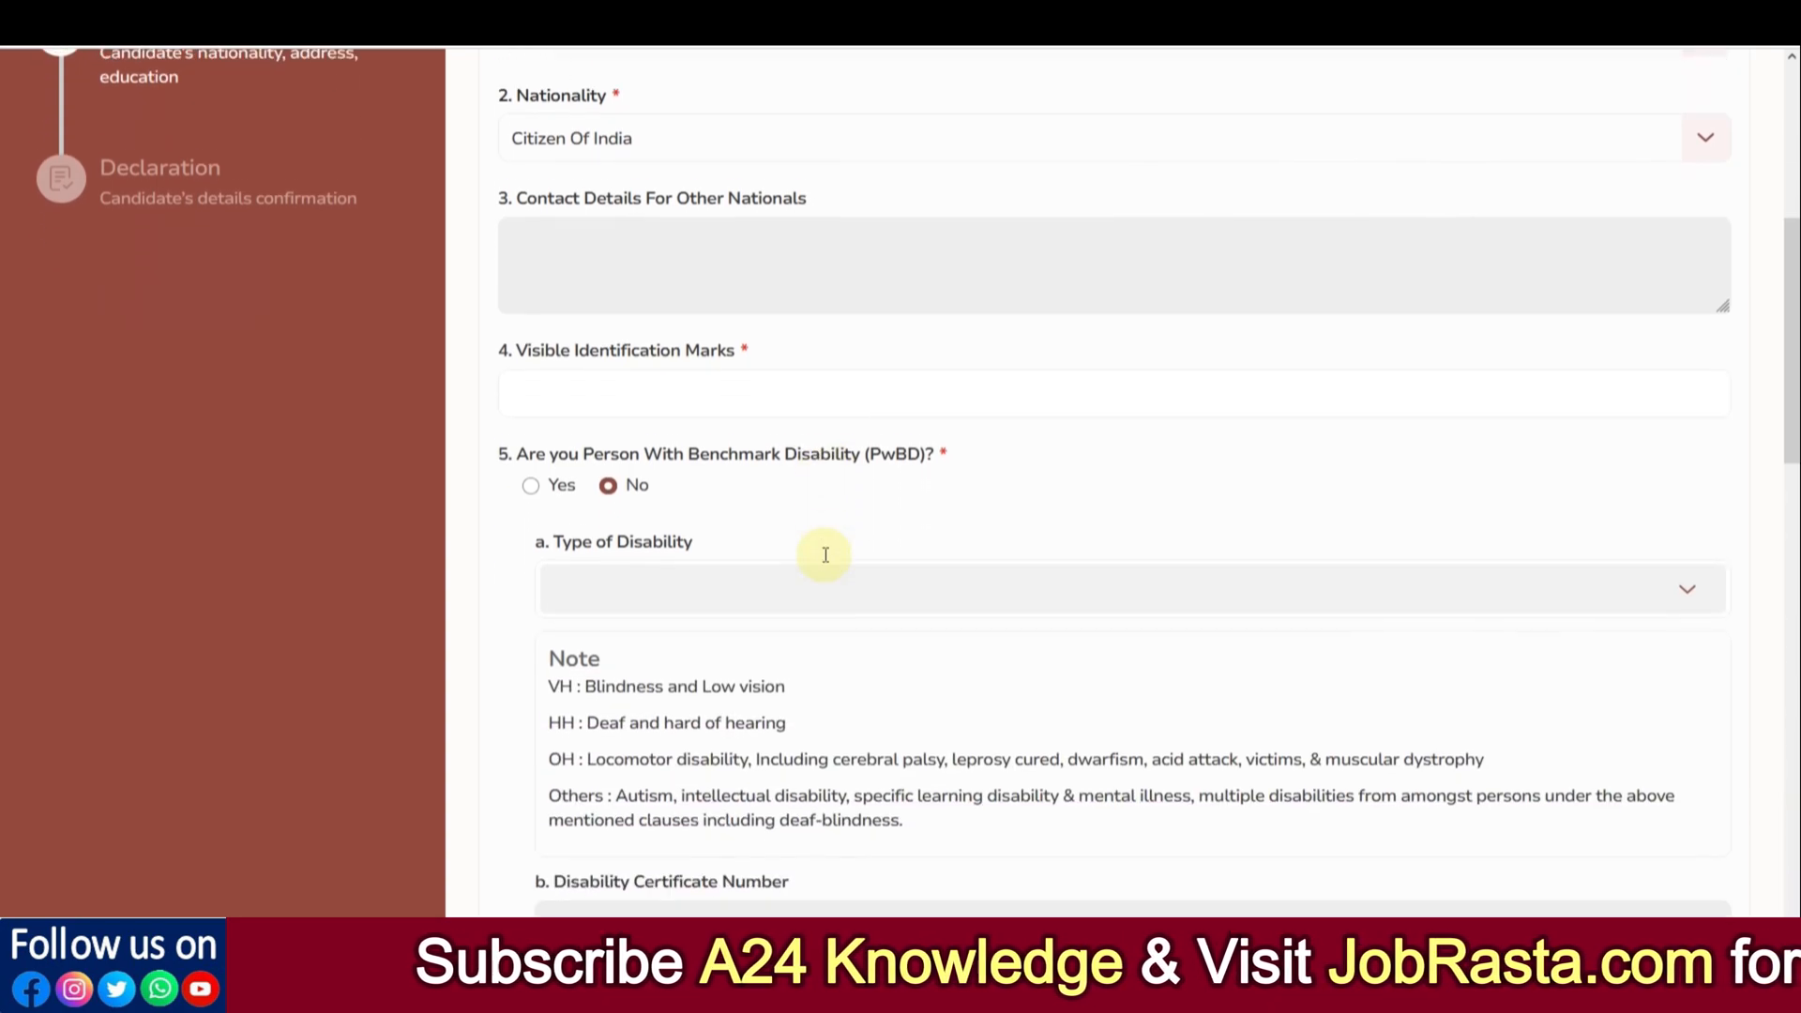
left_click(602, 247)
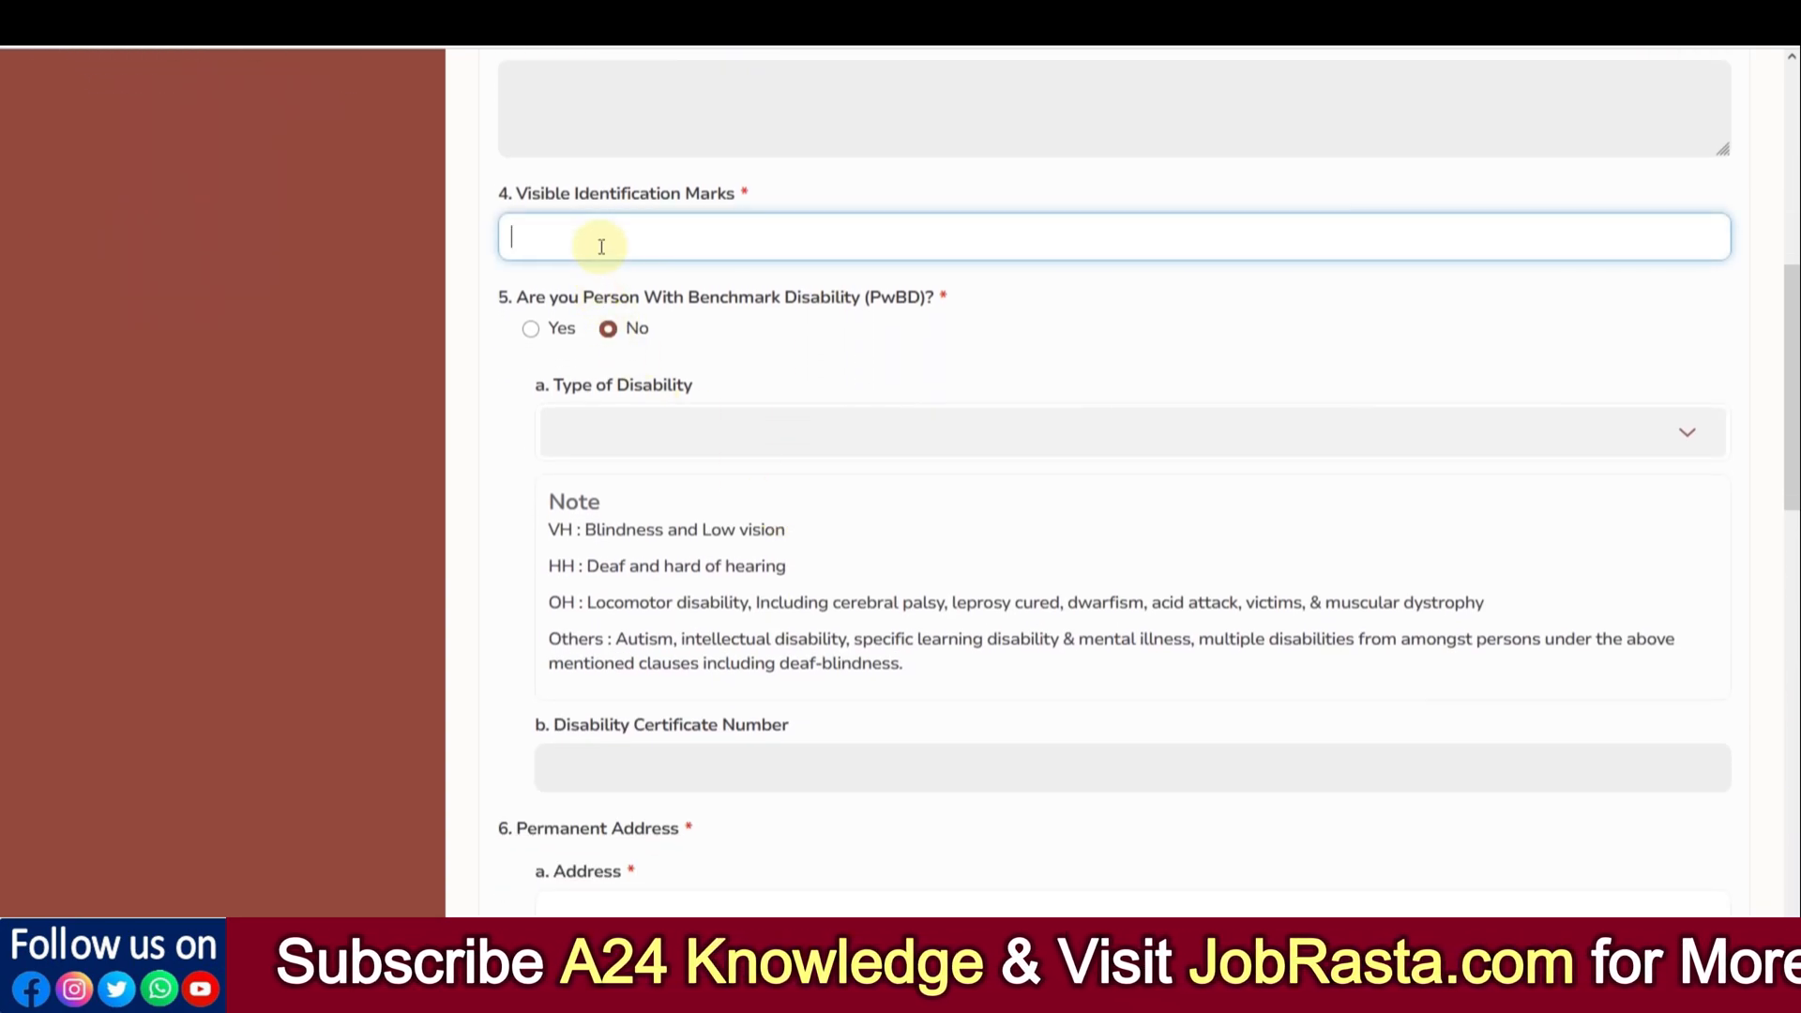
type("NO MARK")
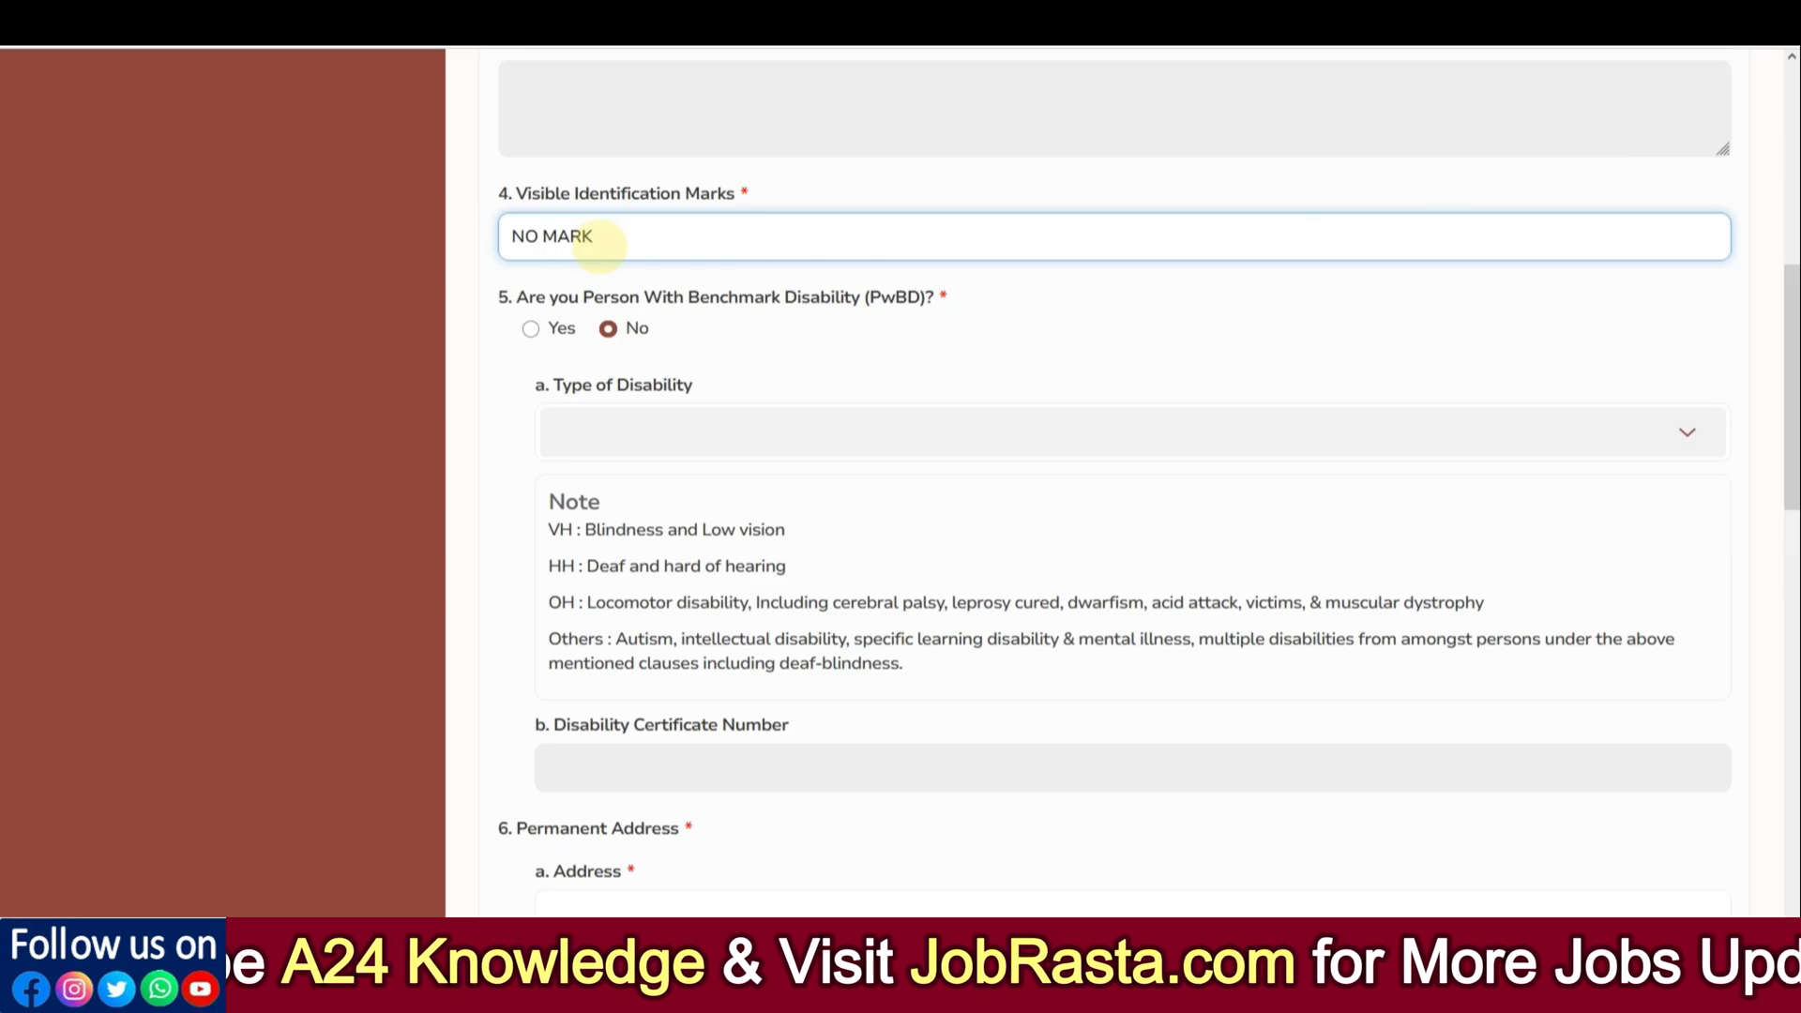
Try answering Yes to the Person With Benchmark Disability question to examine its type and certificate fields, and restore the answer to No.
left_click(531, 330)
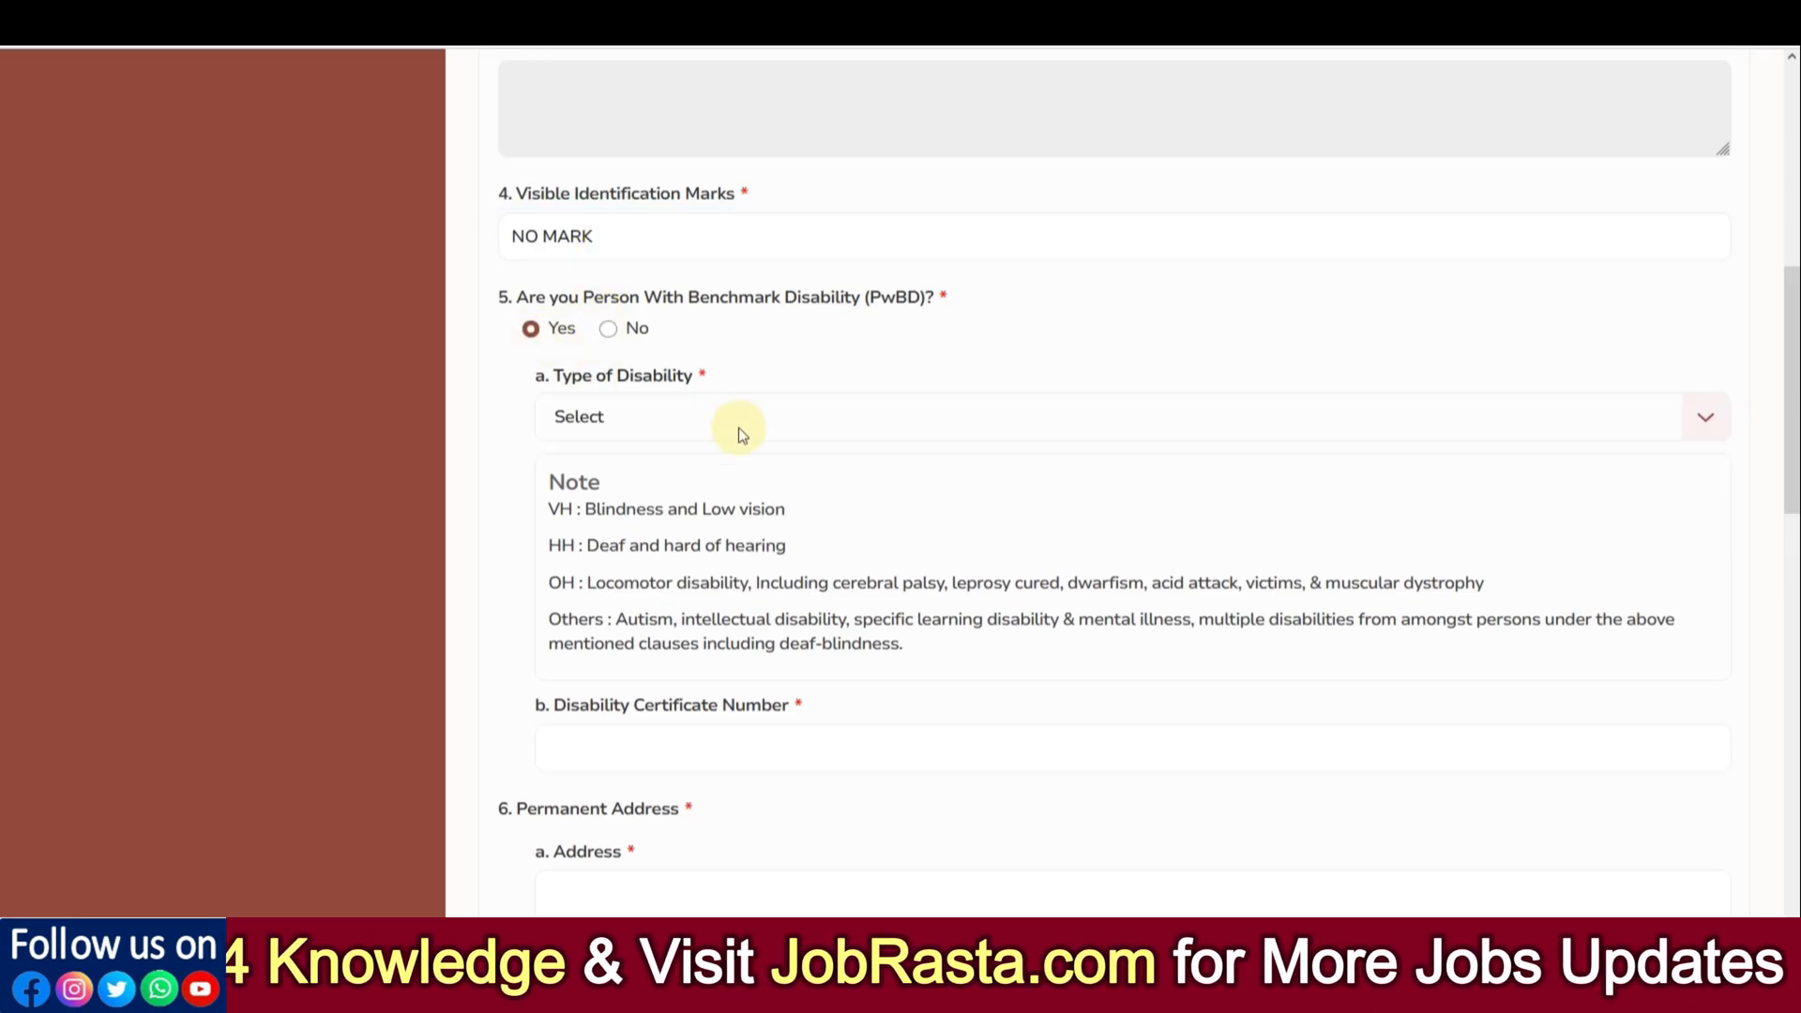
scroll(680, 293, "down", 1)
left_click(680, 292)
left_click(611, 626)
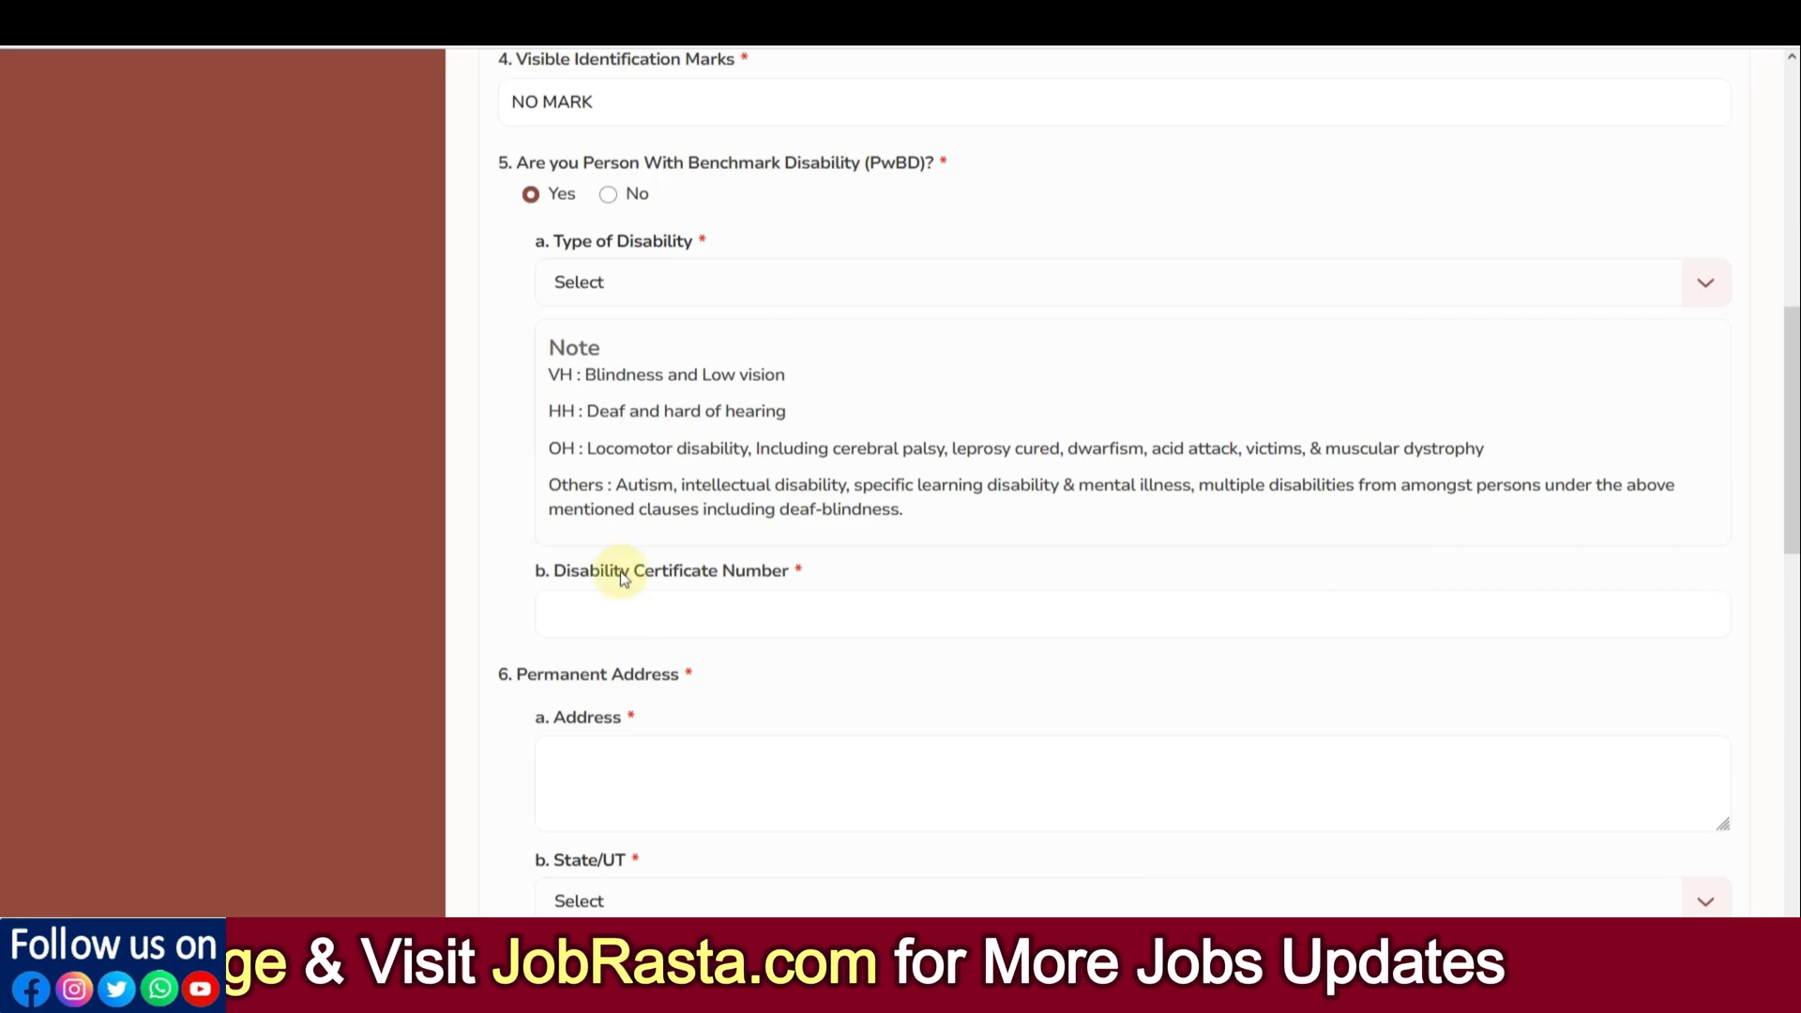
left_click(608, 193)
Fill in the permanent address line and select Rajasthan as its State/UT.
scroll(708, 357, "down", 4)
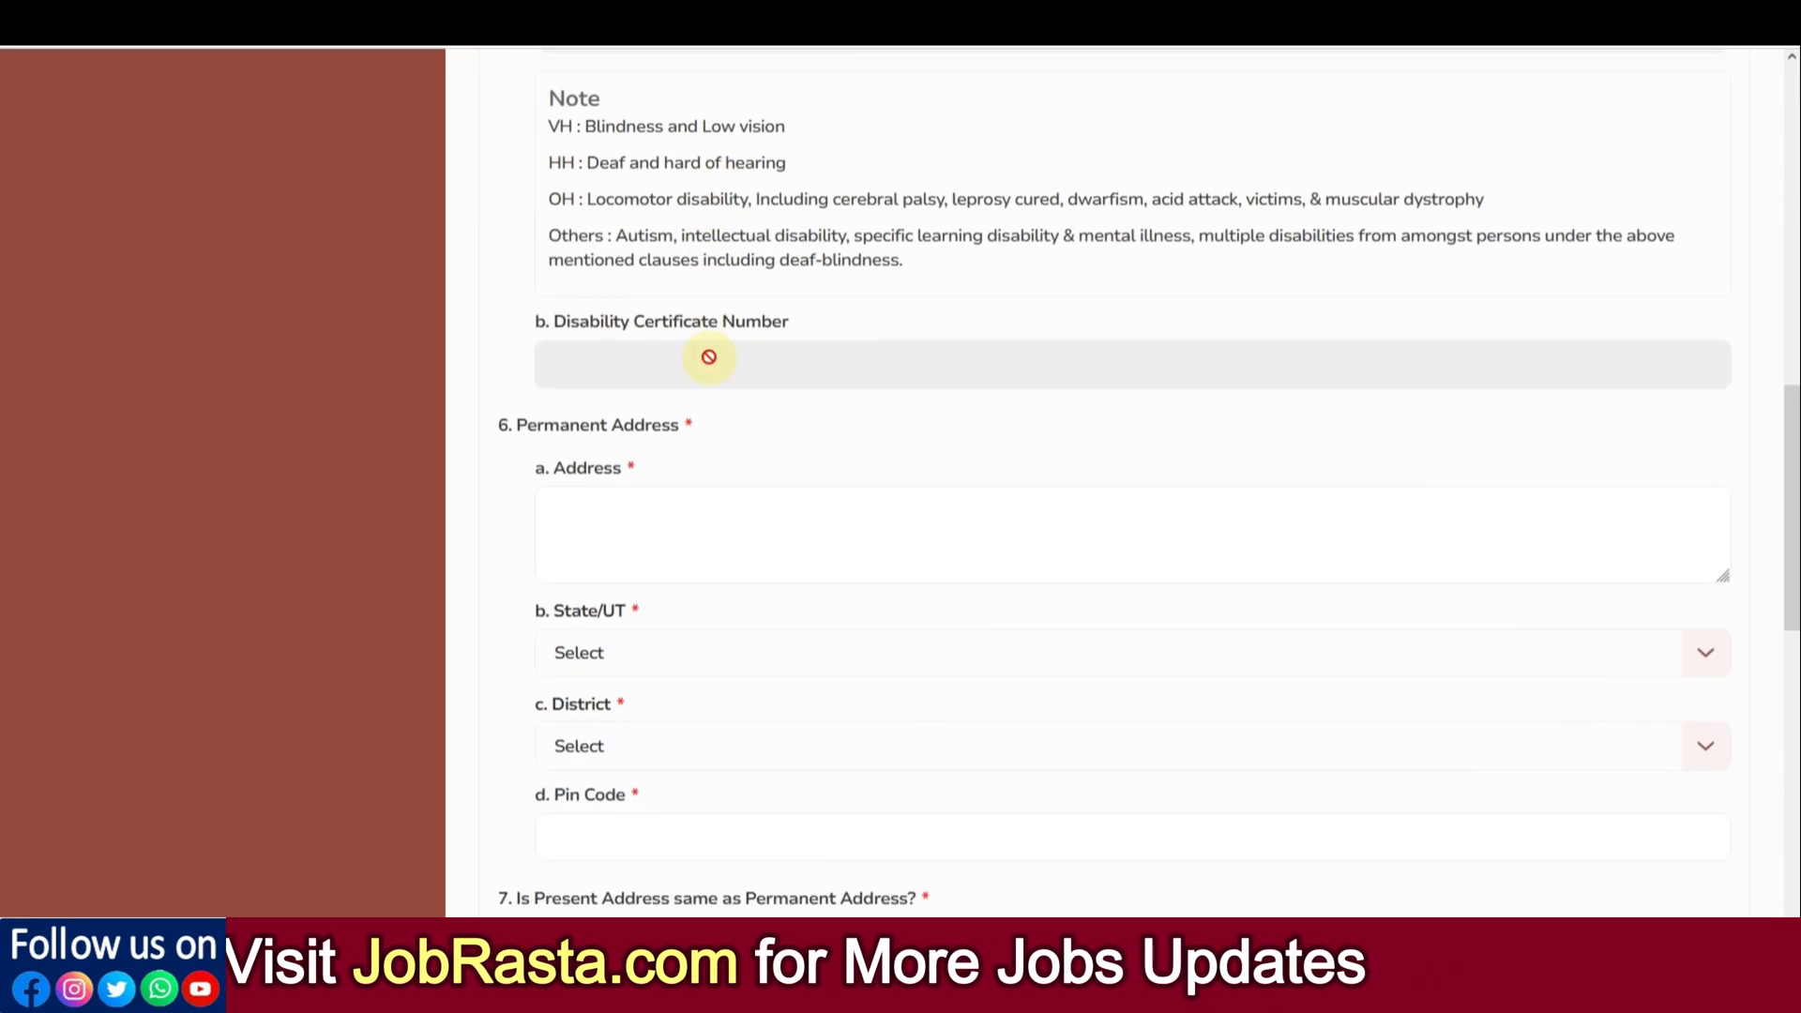
left_click(646, 283)
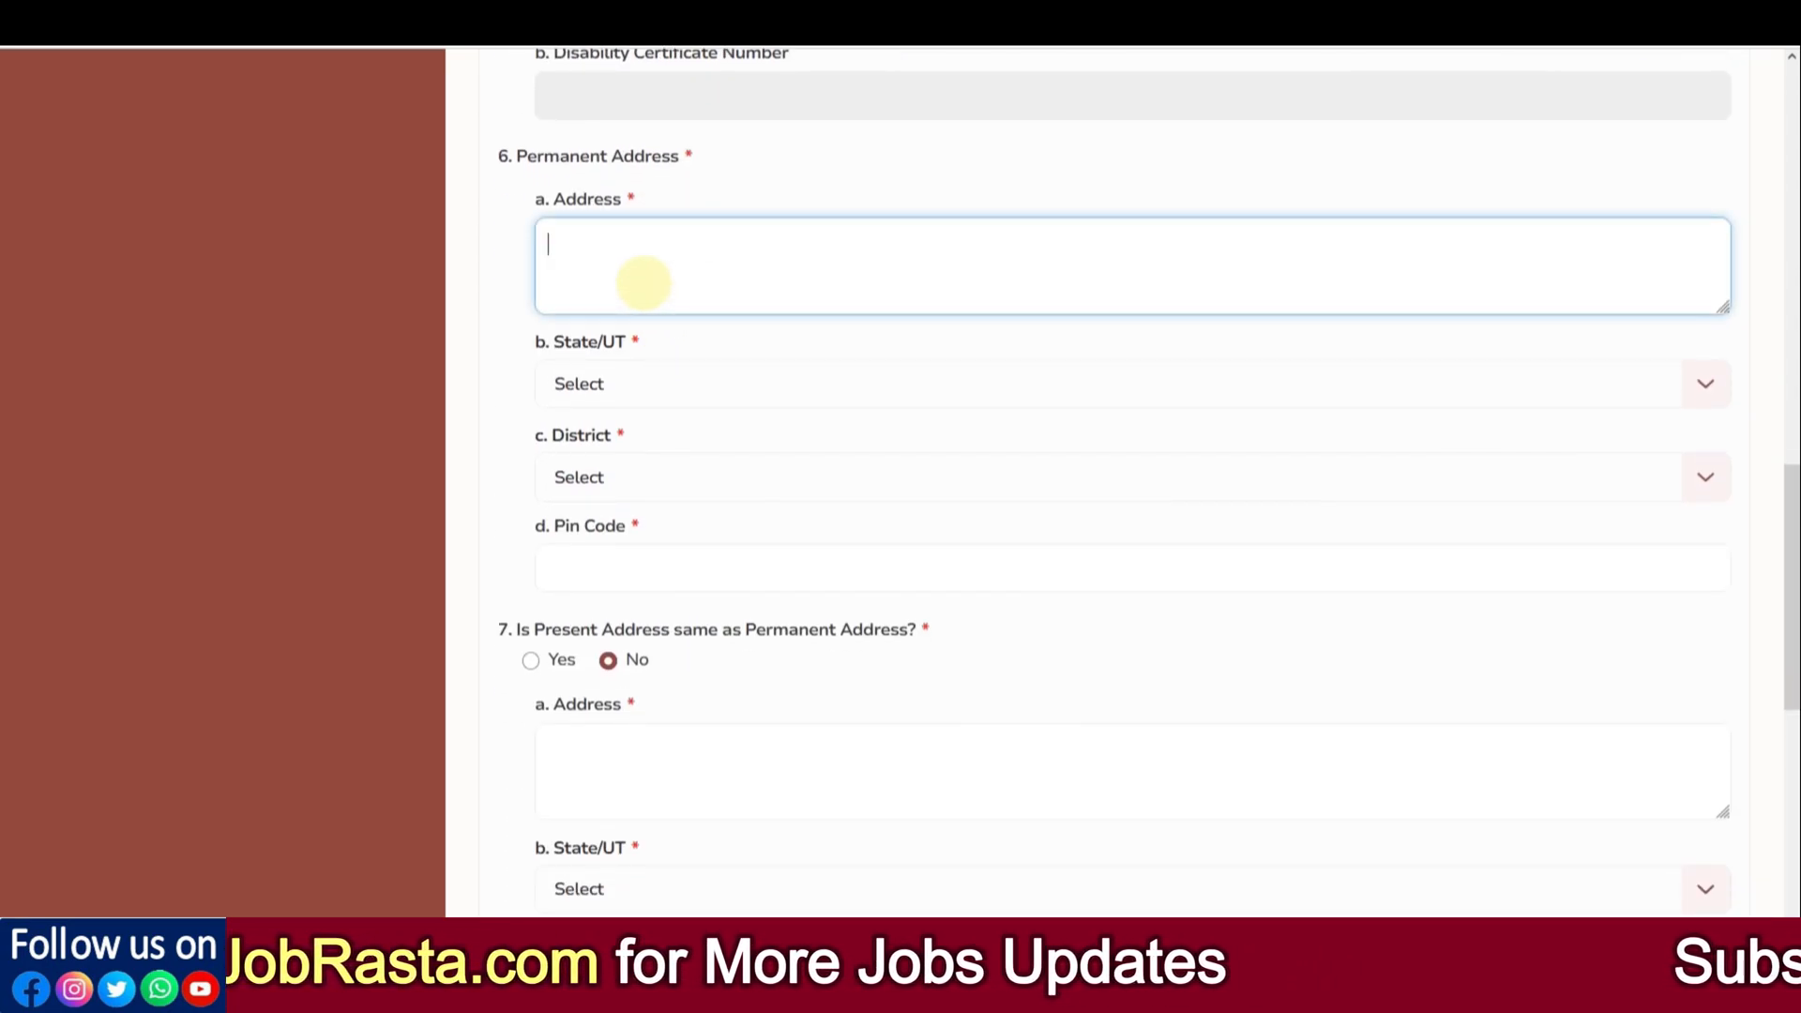
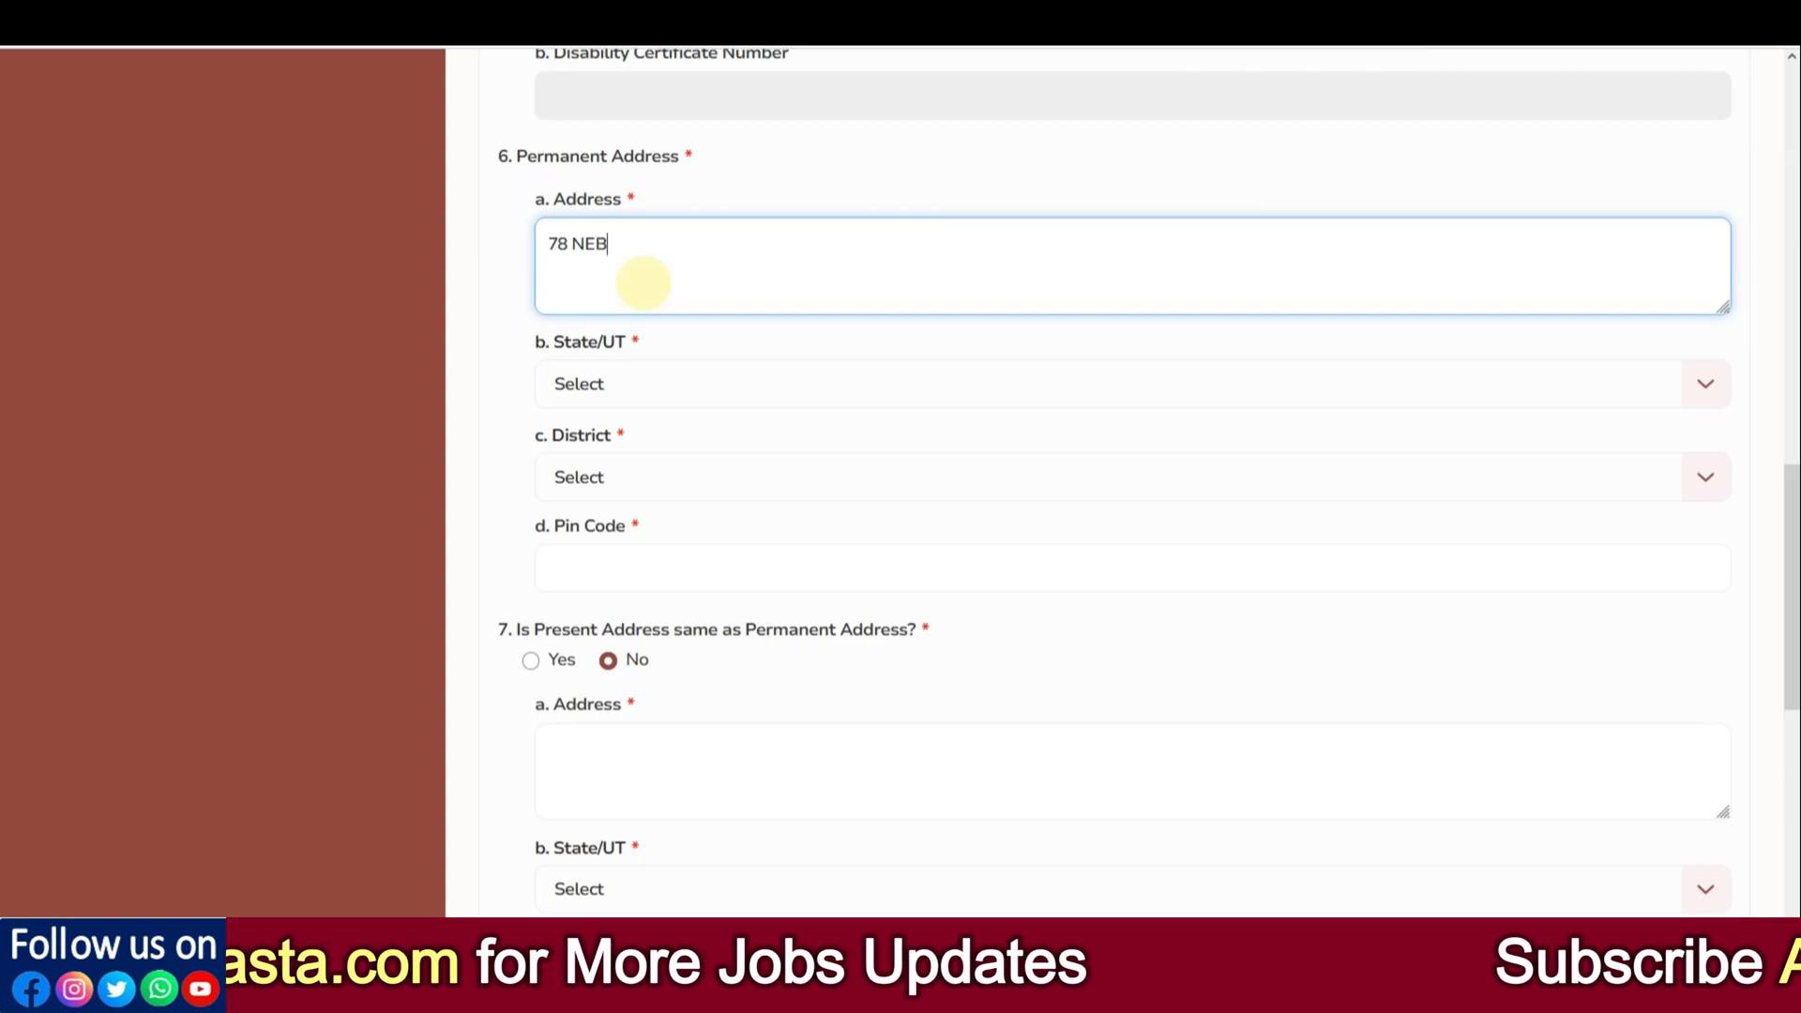
left_click(703, 382)
scroll(695, 514, "down", 8)
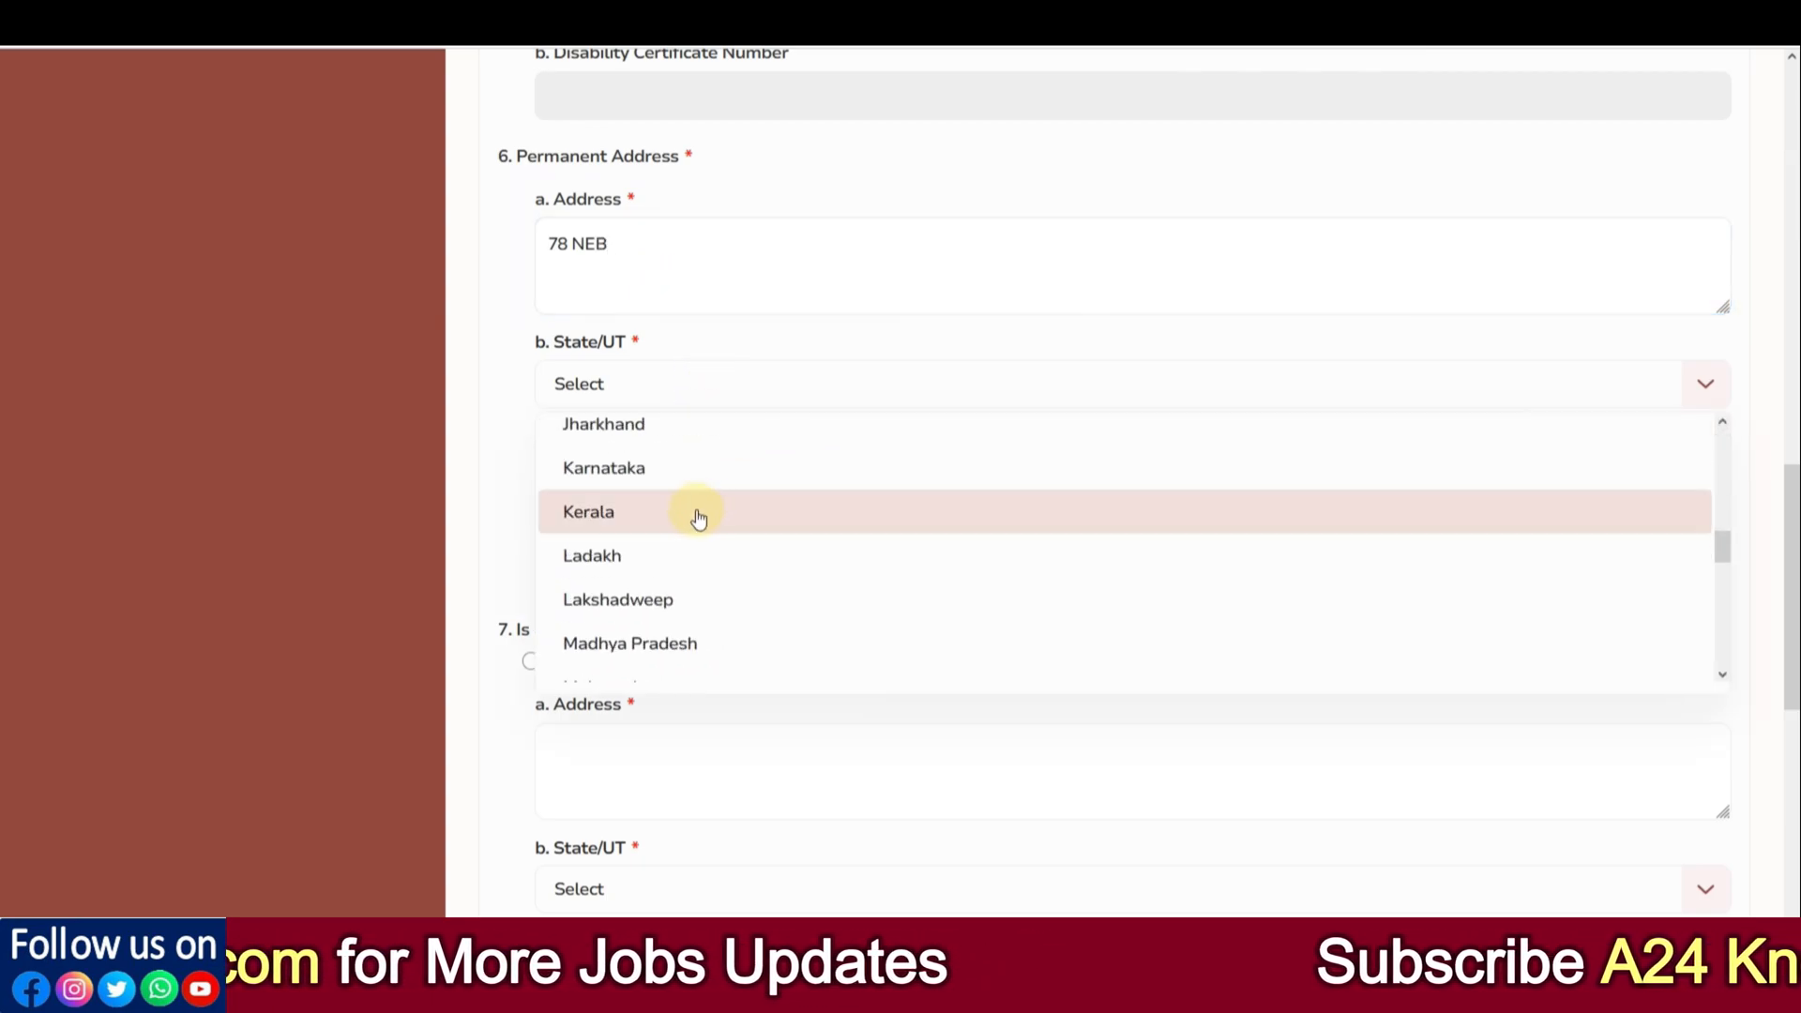
scroll(673, 593, "down", 3)
left_click(659, 631)
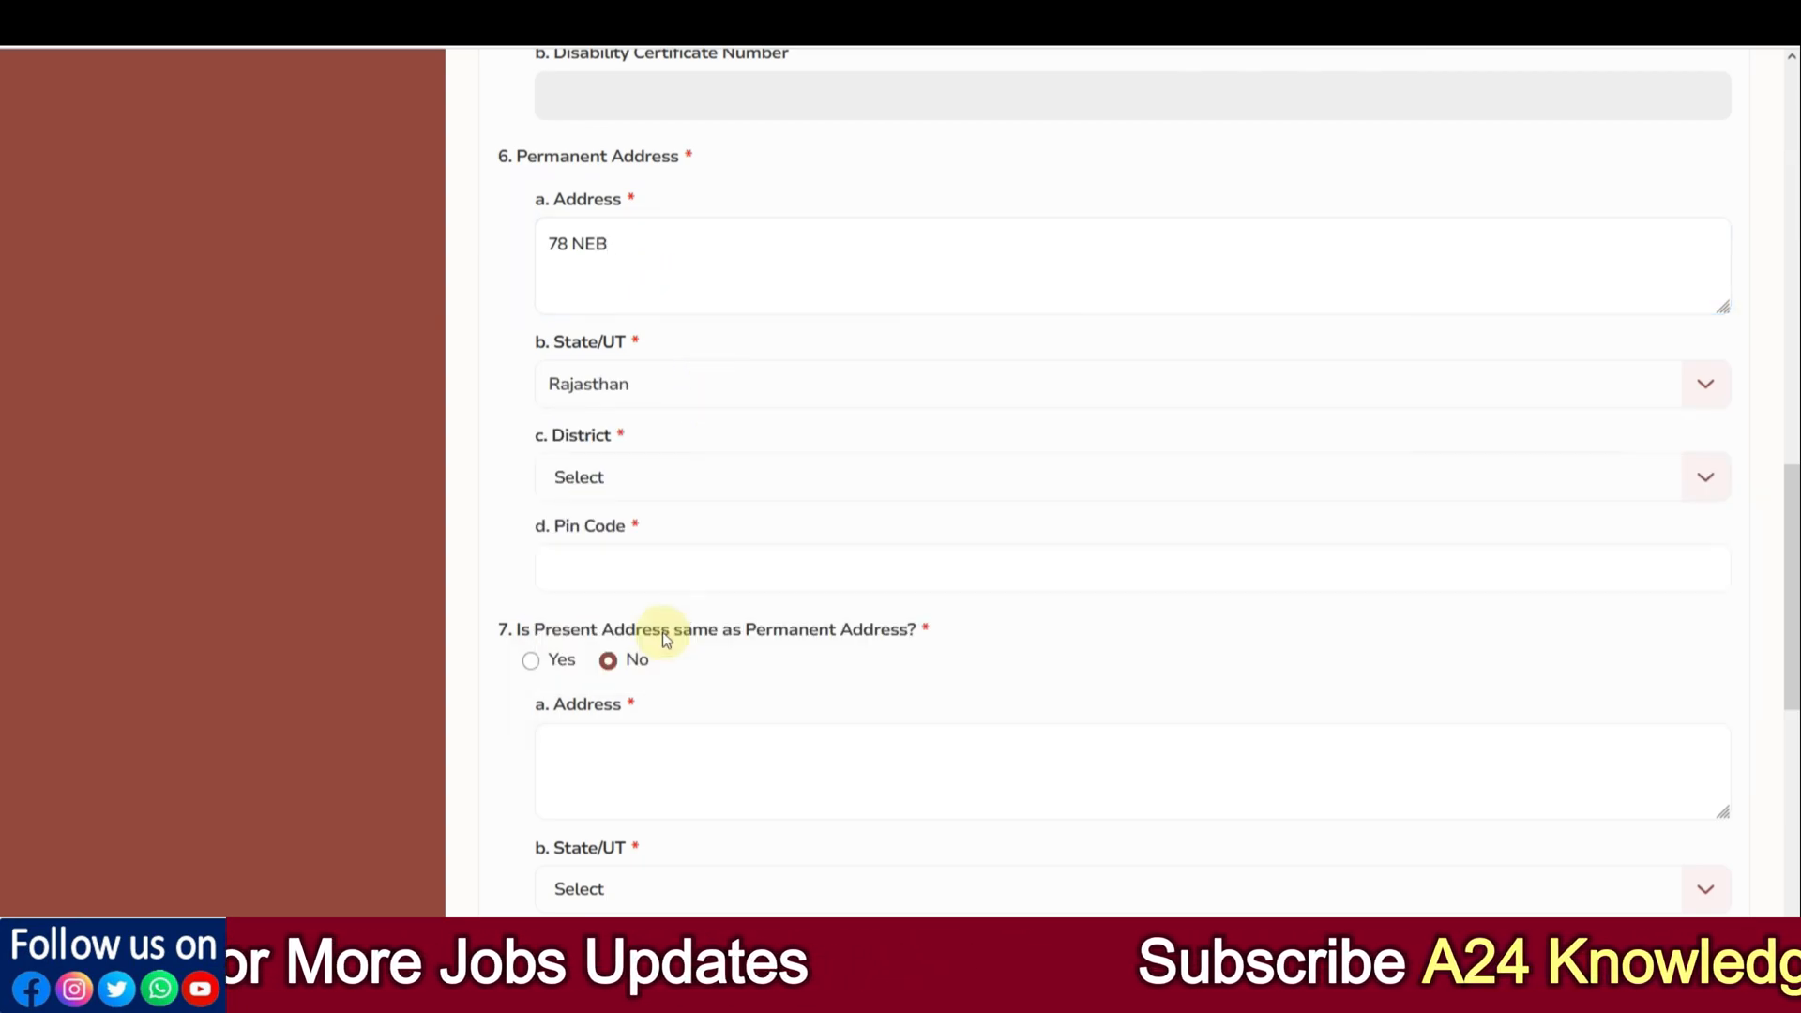
Select Alwar as the permanent address district and enter the postal pin code.
left_click(625, 479)
left_click(623, 571)
left_click(631, 562)
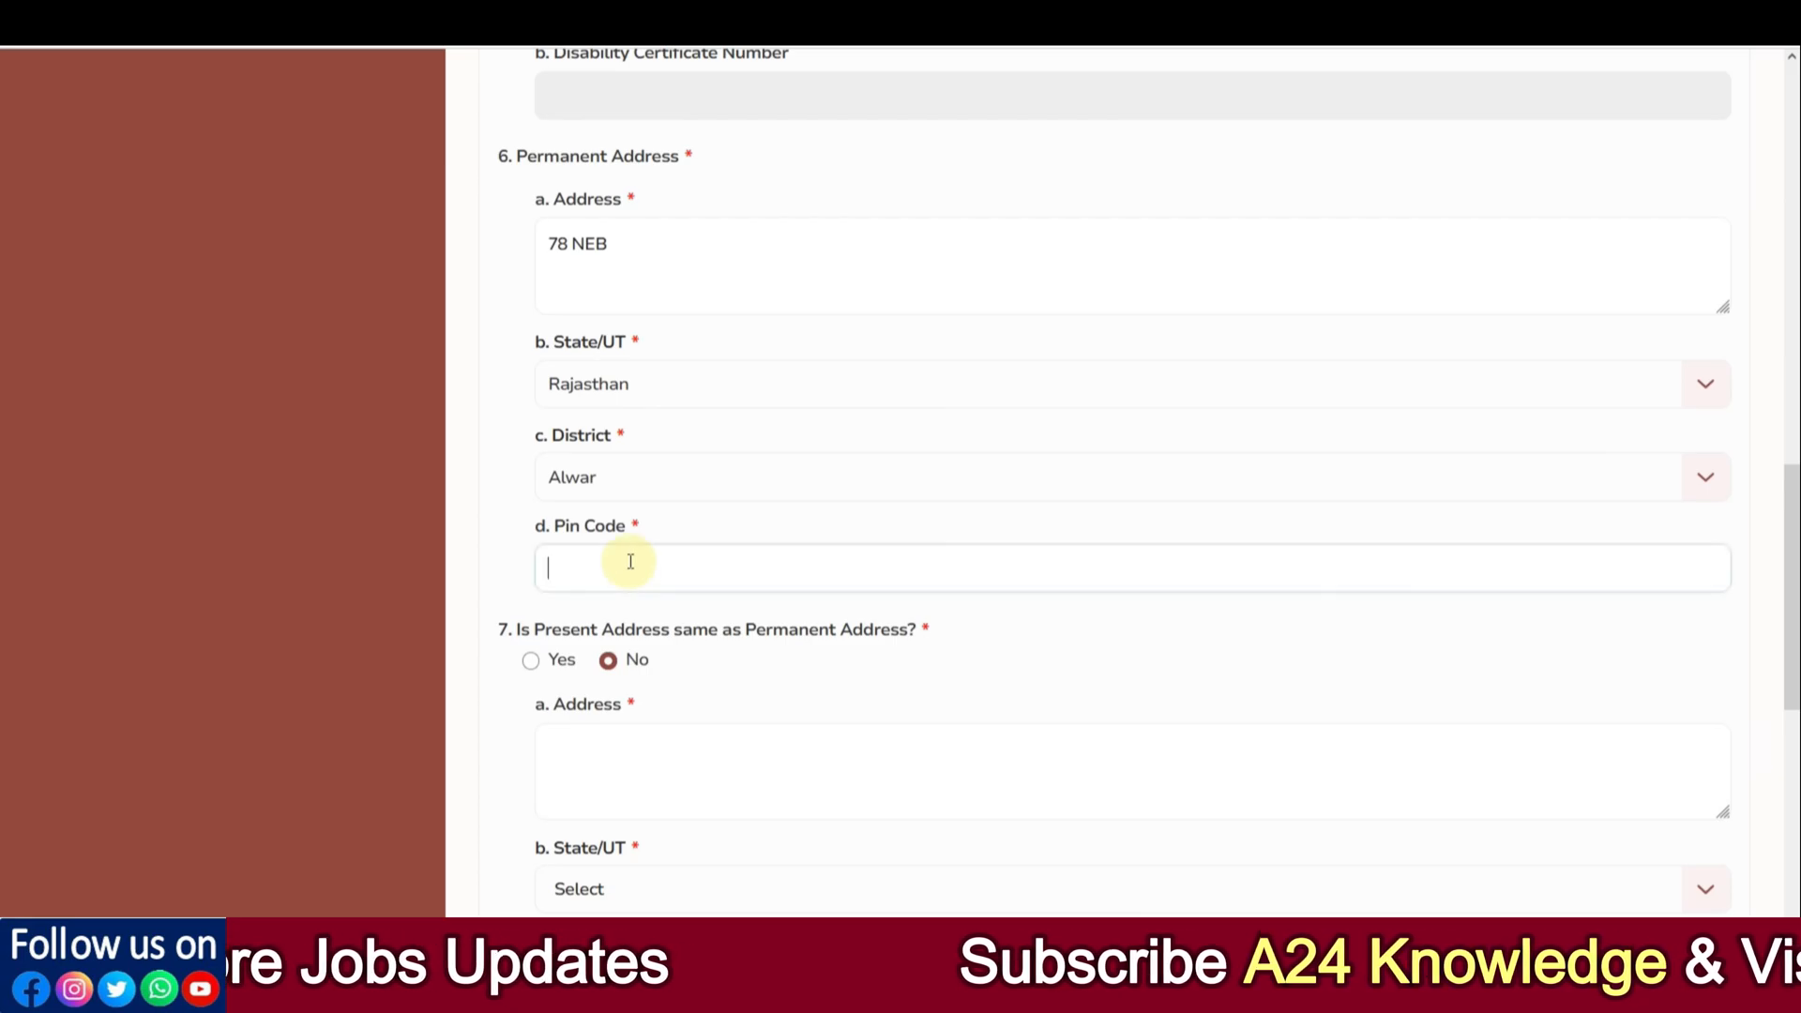
type("30")
type("1001")
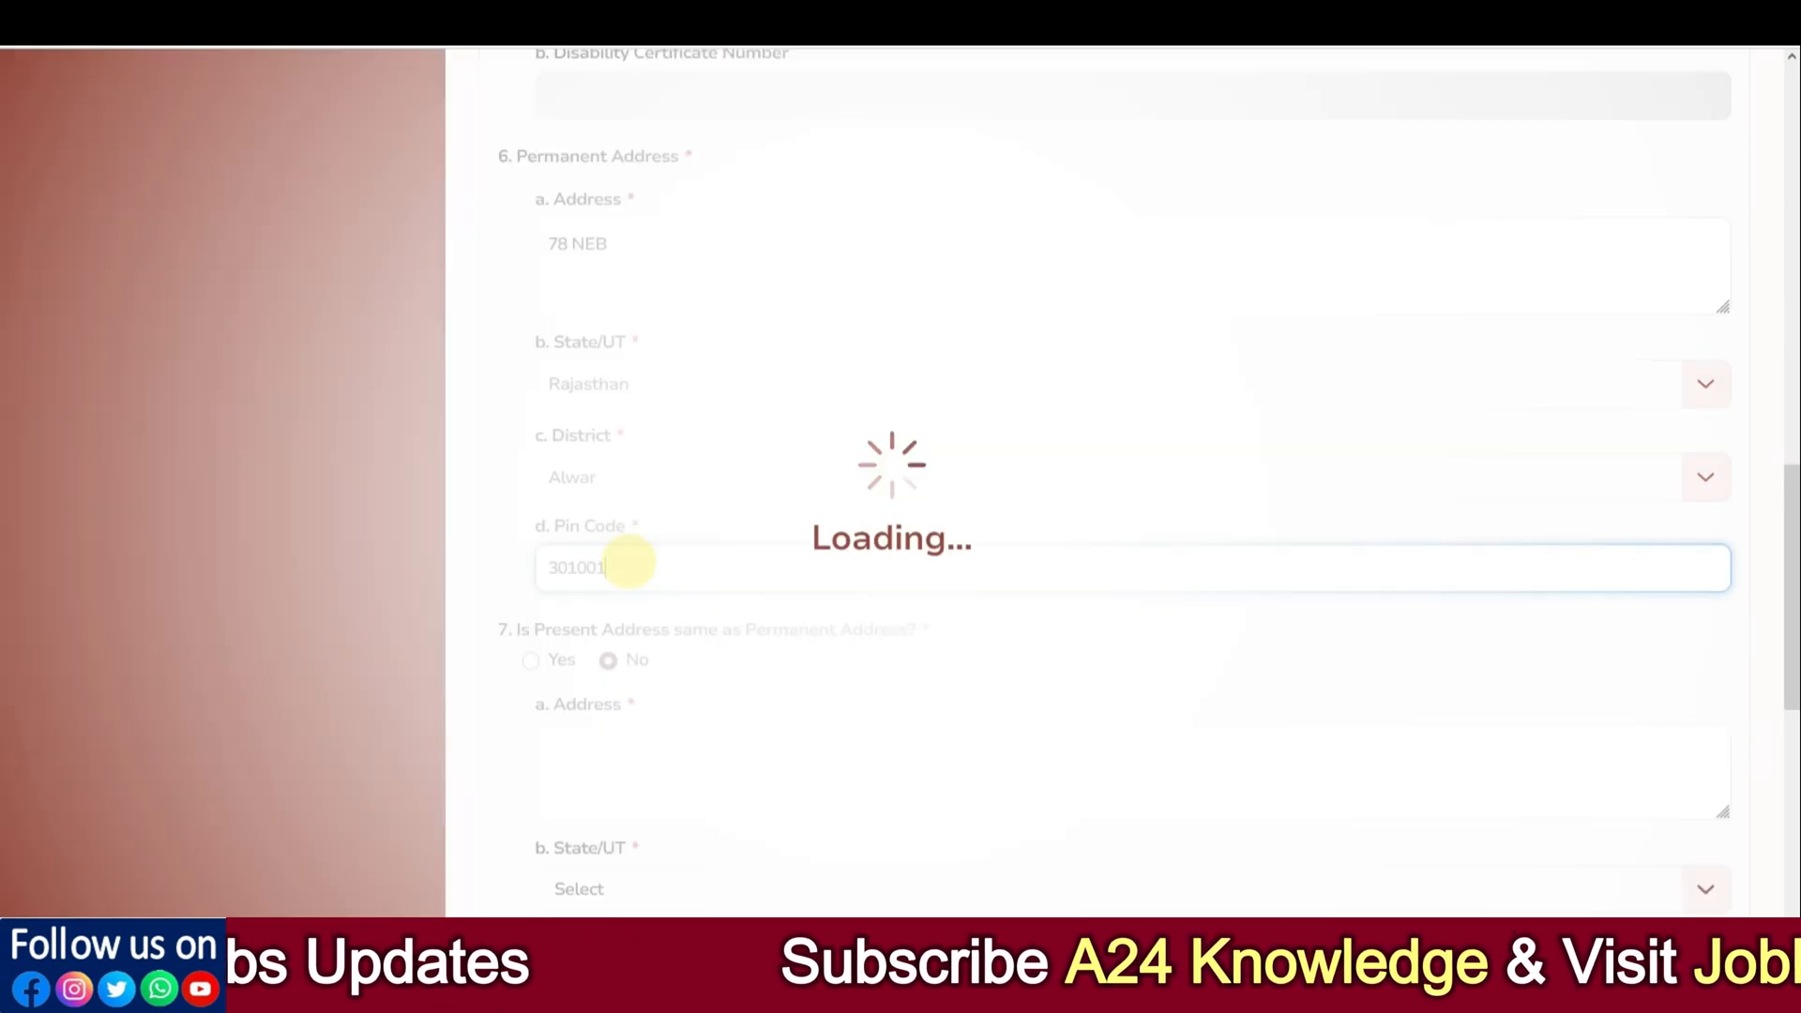
left_click(488, 561)
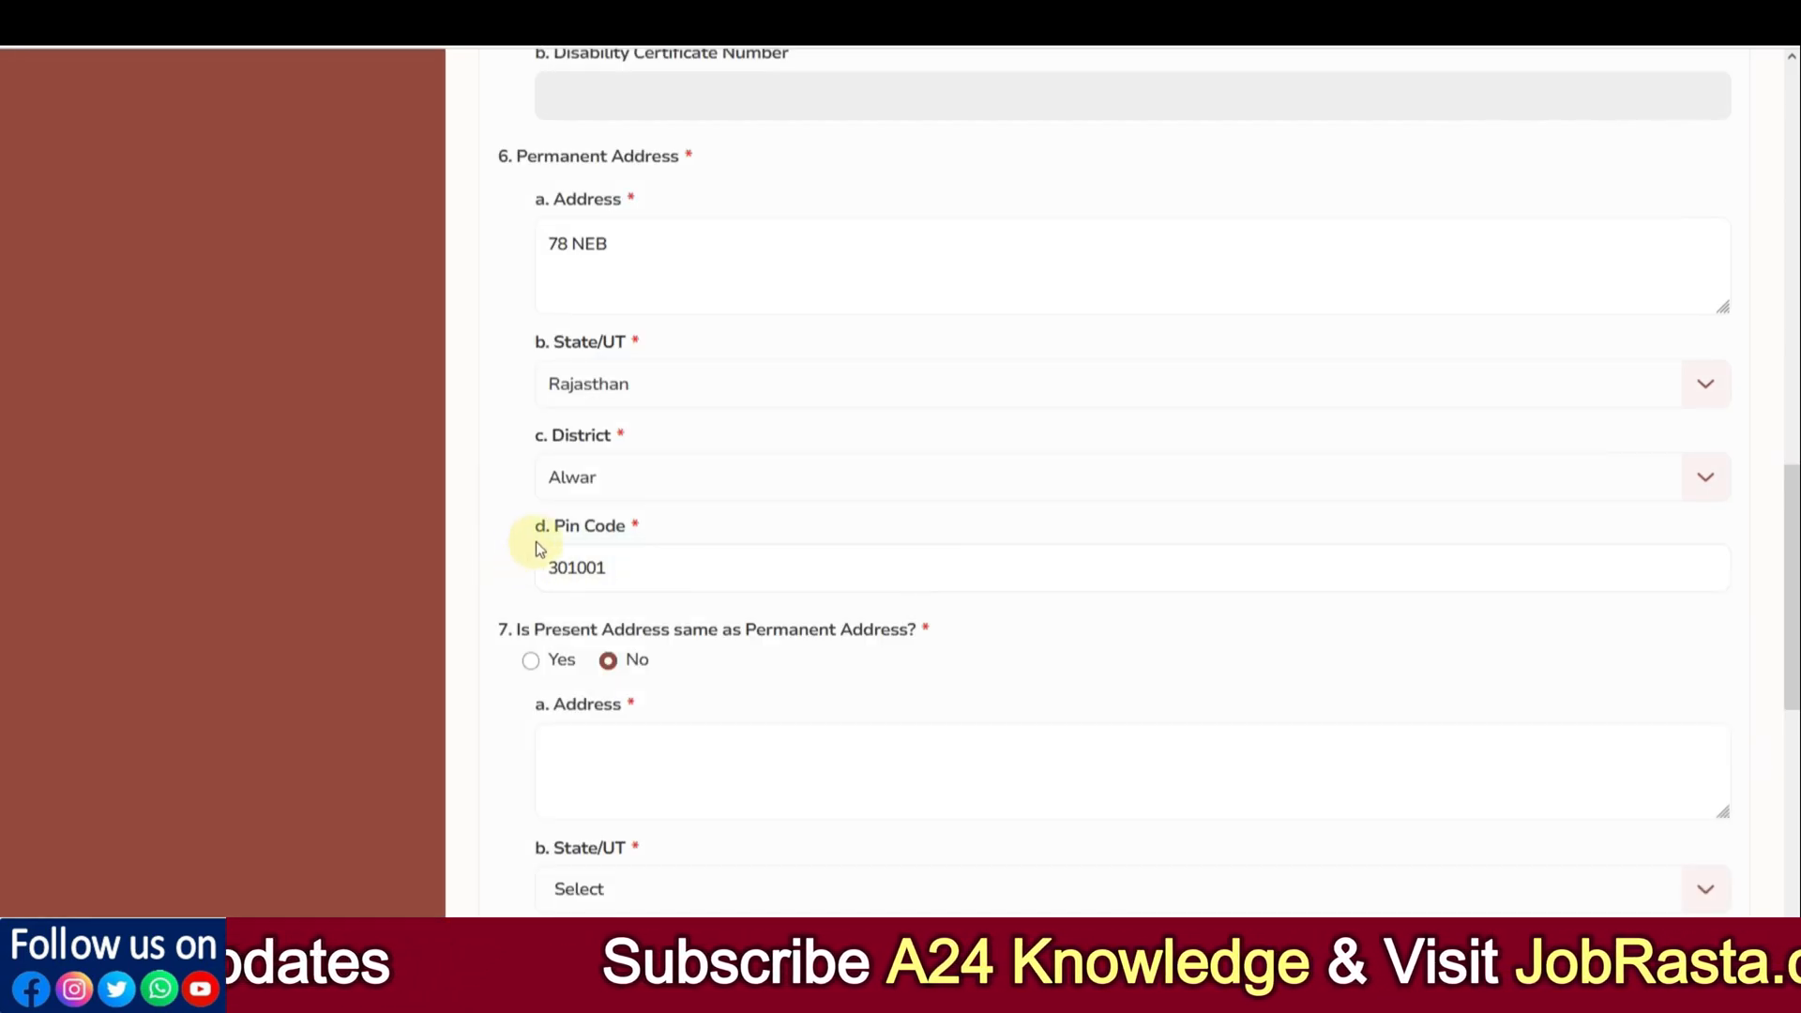
Mark the present address as the same as the permanent address and save the Additional Details.
scroll(539, 549, "down", 3)
left_click(531, 392)
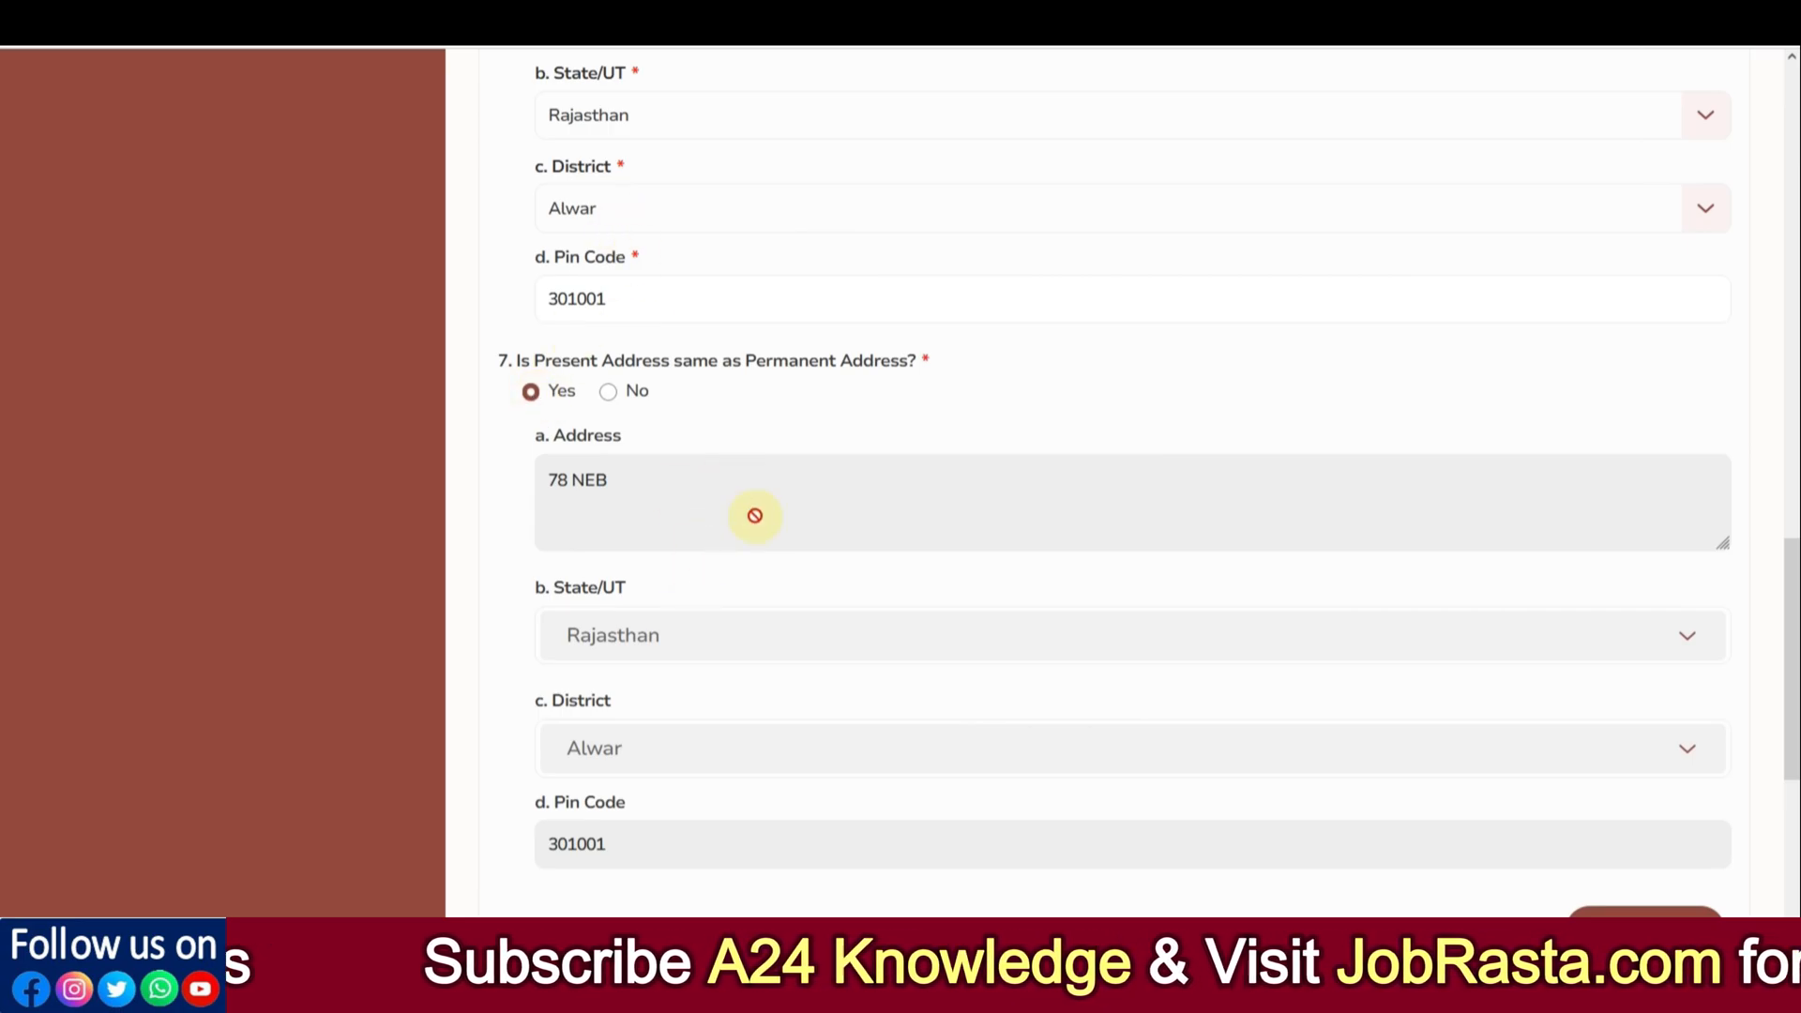
scroll(773, 566, "down", 3)
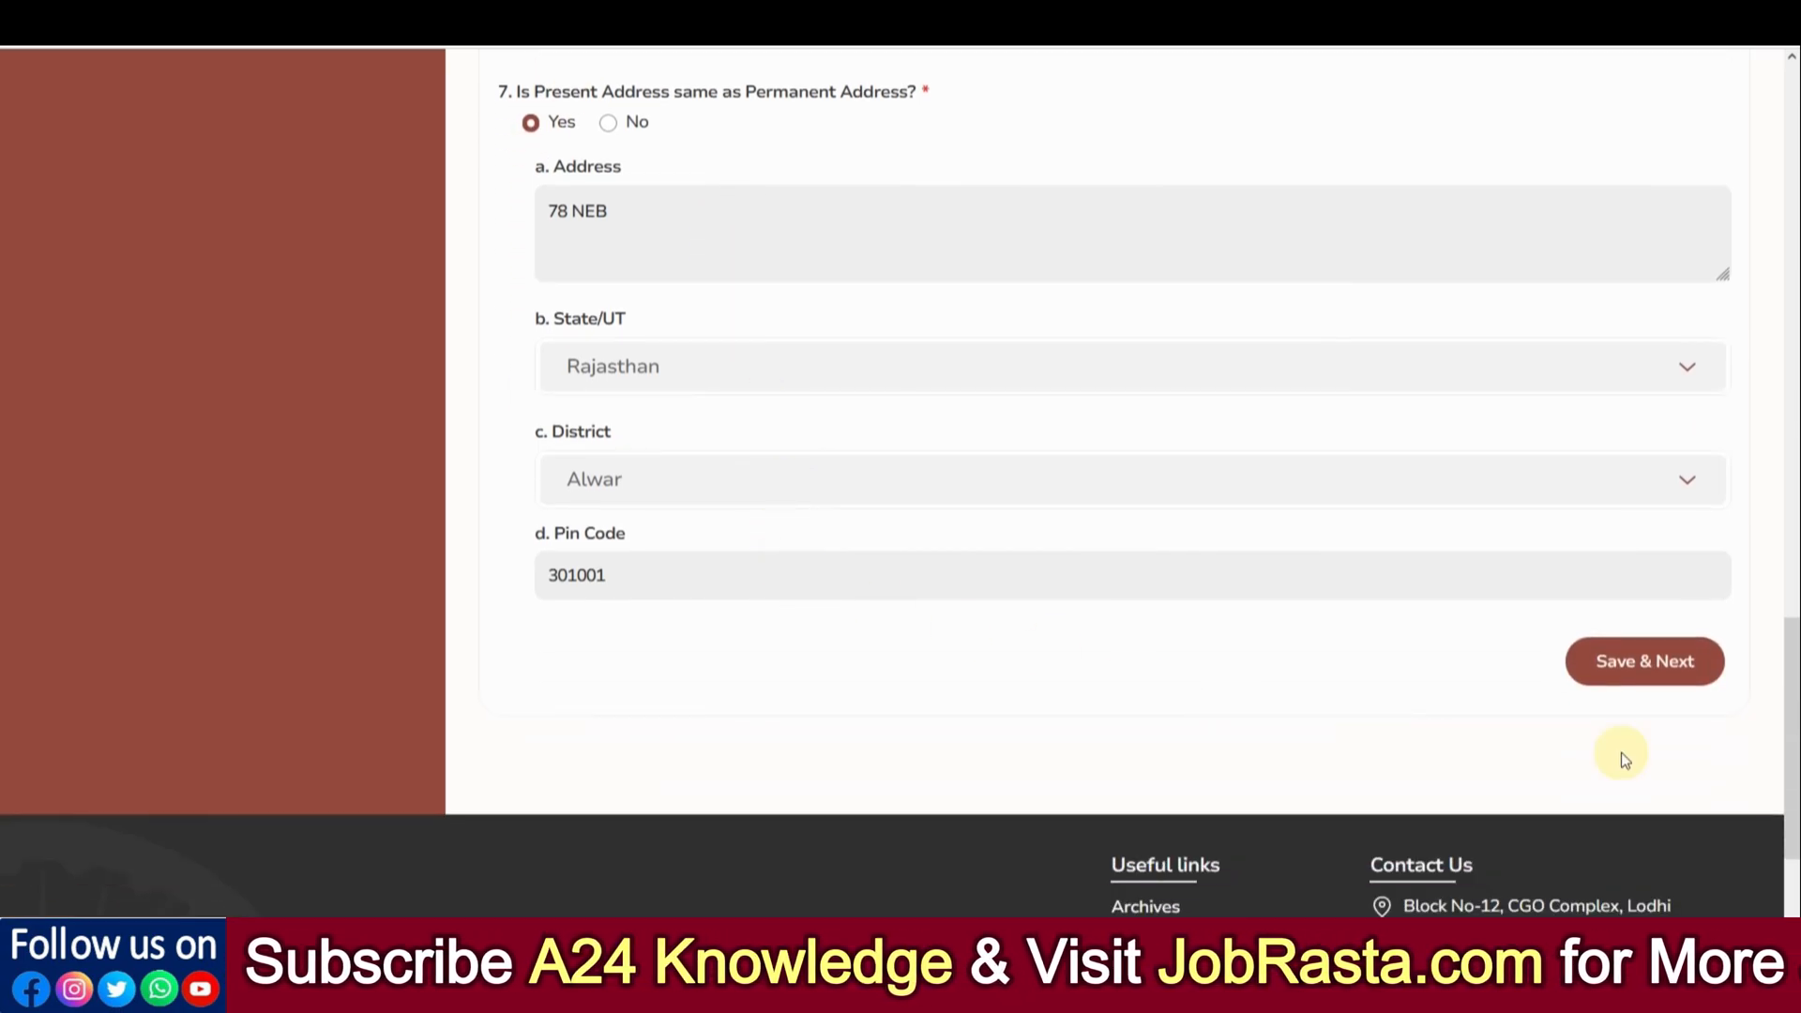
left_click(1638, 676)
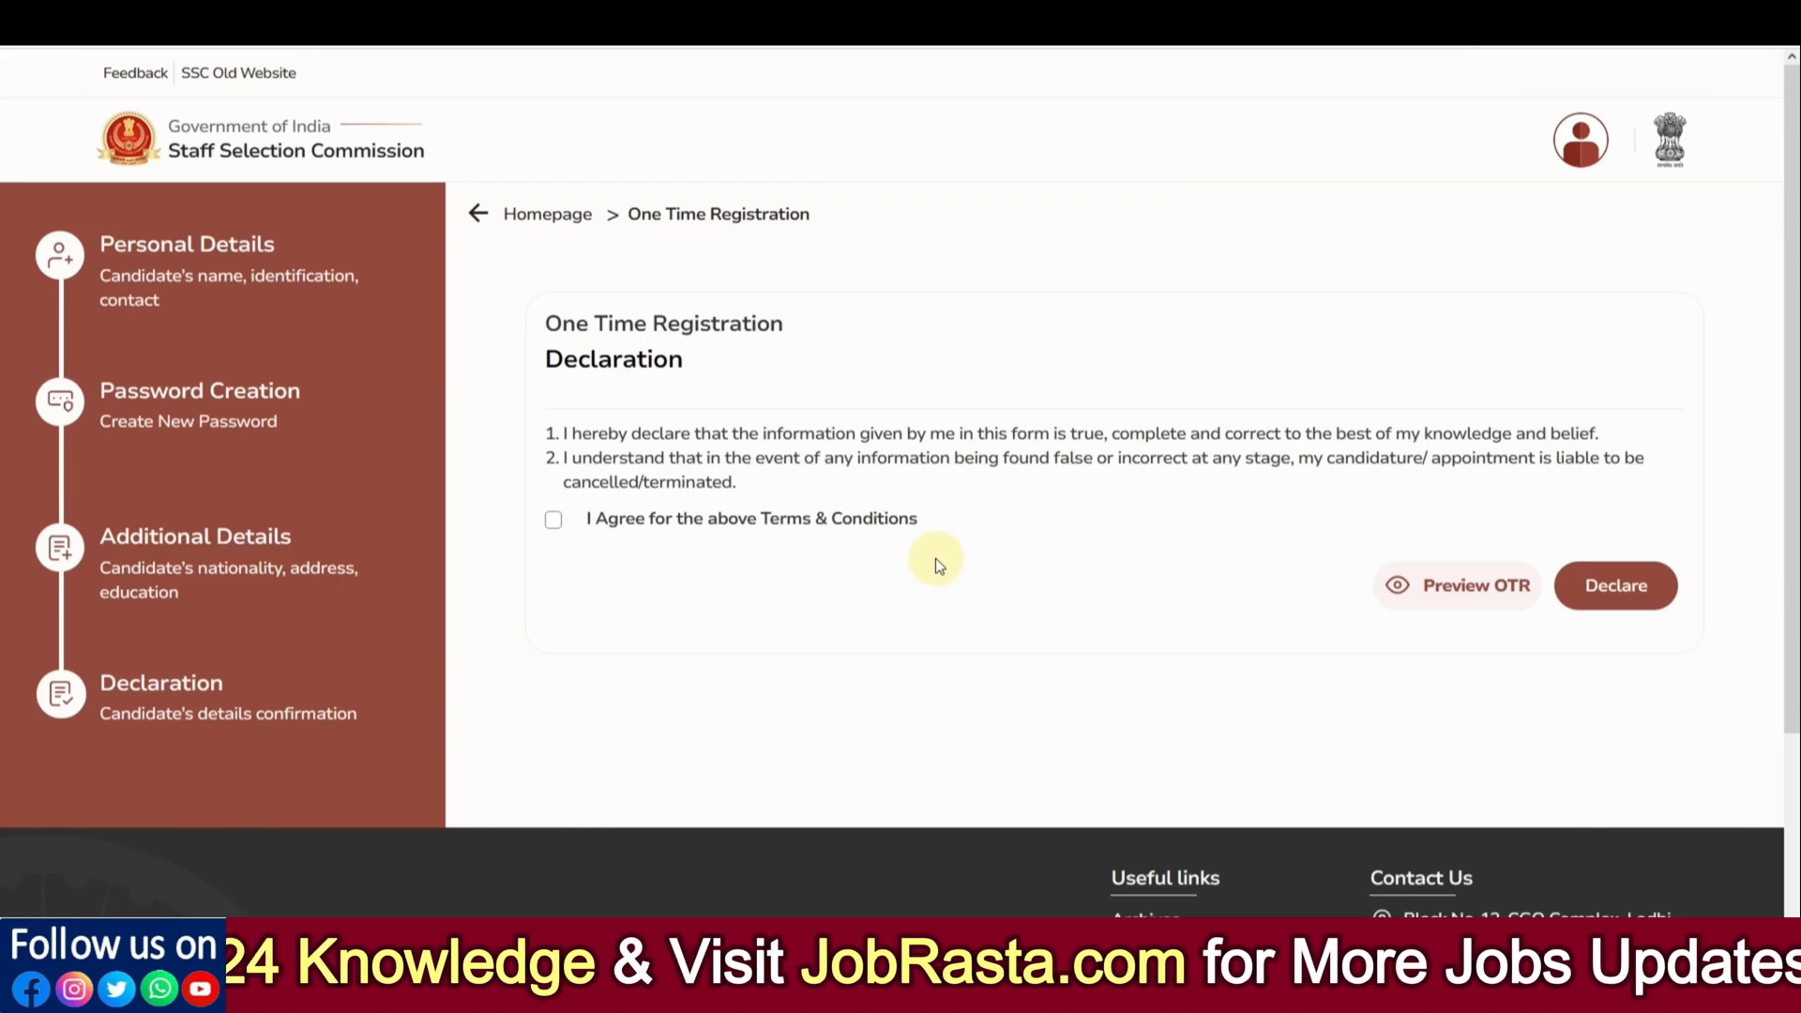
Agree to the declaration's Terms & Conditions, submit the declaration and acknowledge its confirmation.
left_click(552, 521)
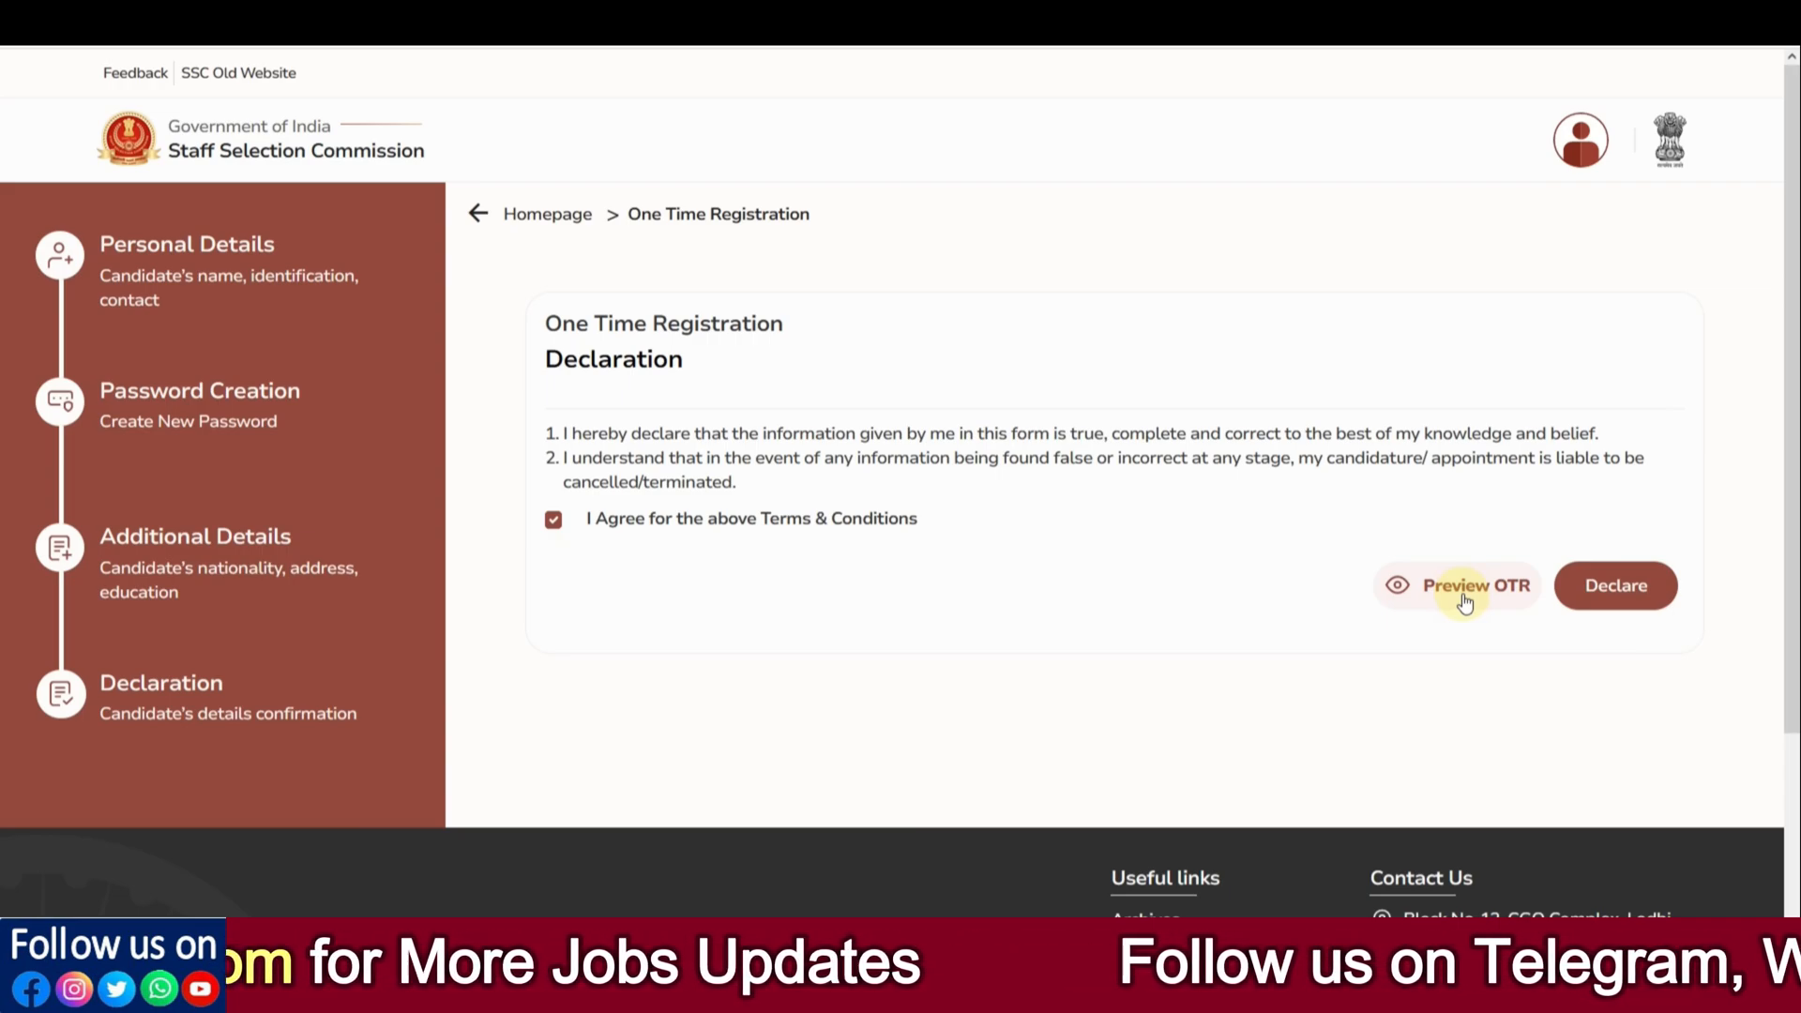
left_click(1635, 608)
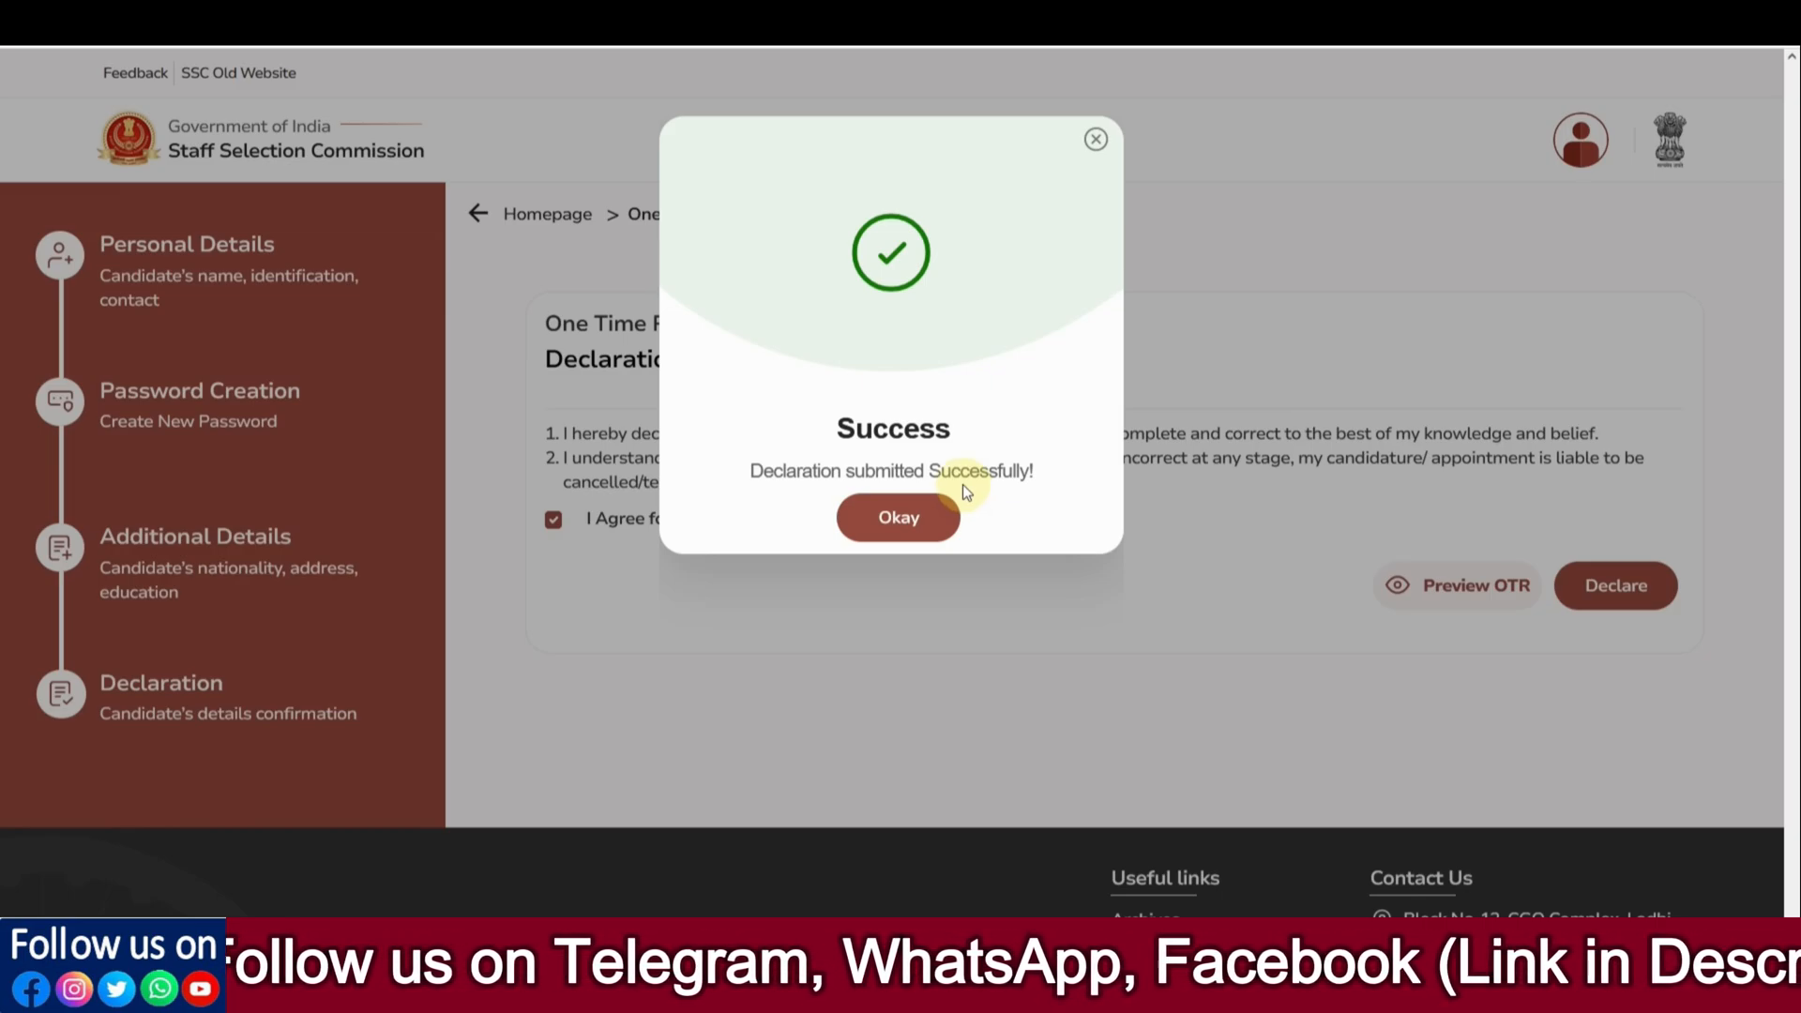
left_click(916, 536)
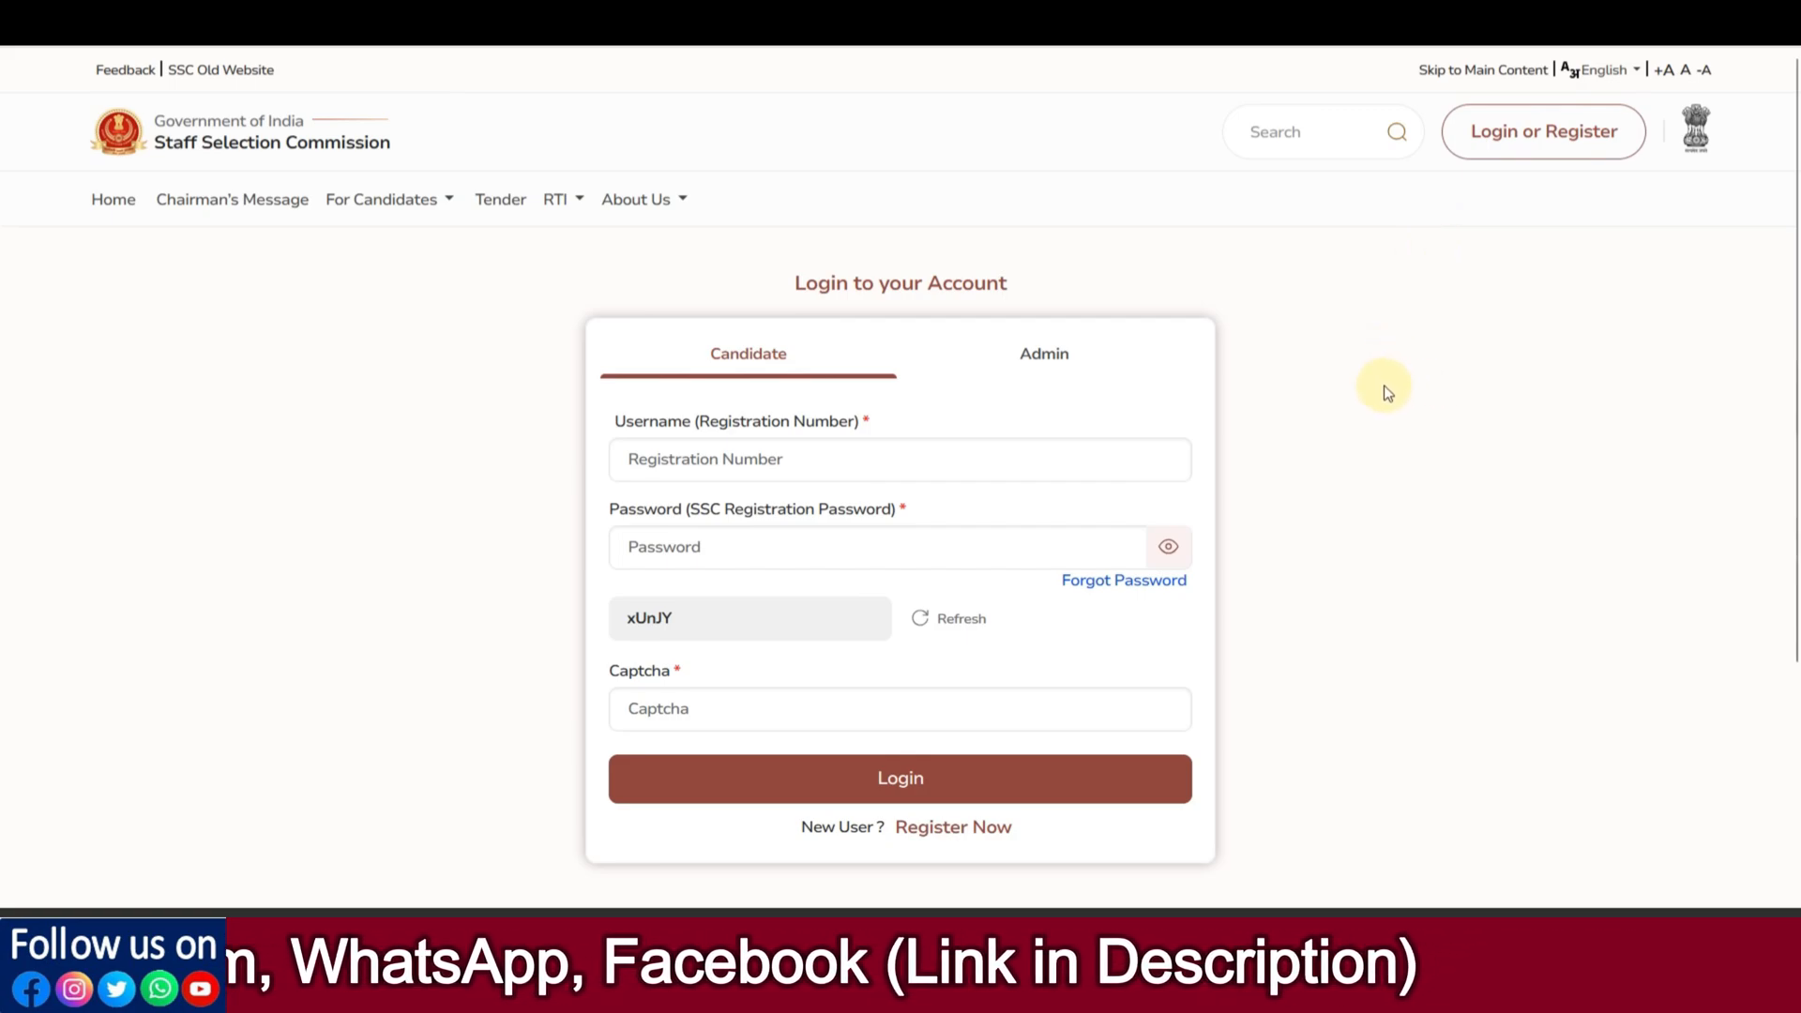
Apply for the Constable (GD) Examination-2025 from the live examinations and proceed from its instructions to the application form.
scroll(1383, 390, "down", 2)
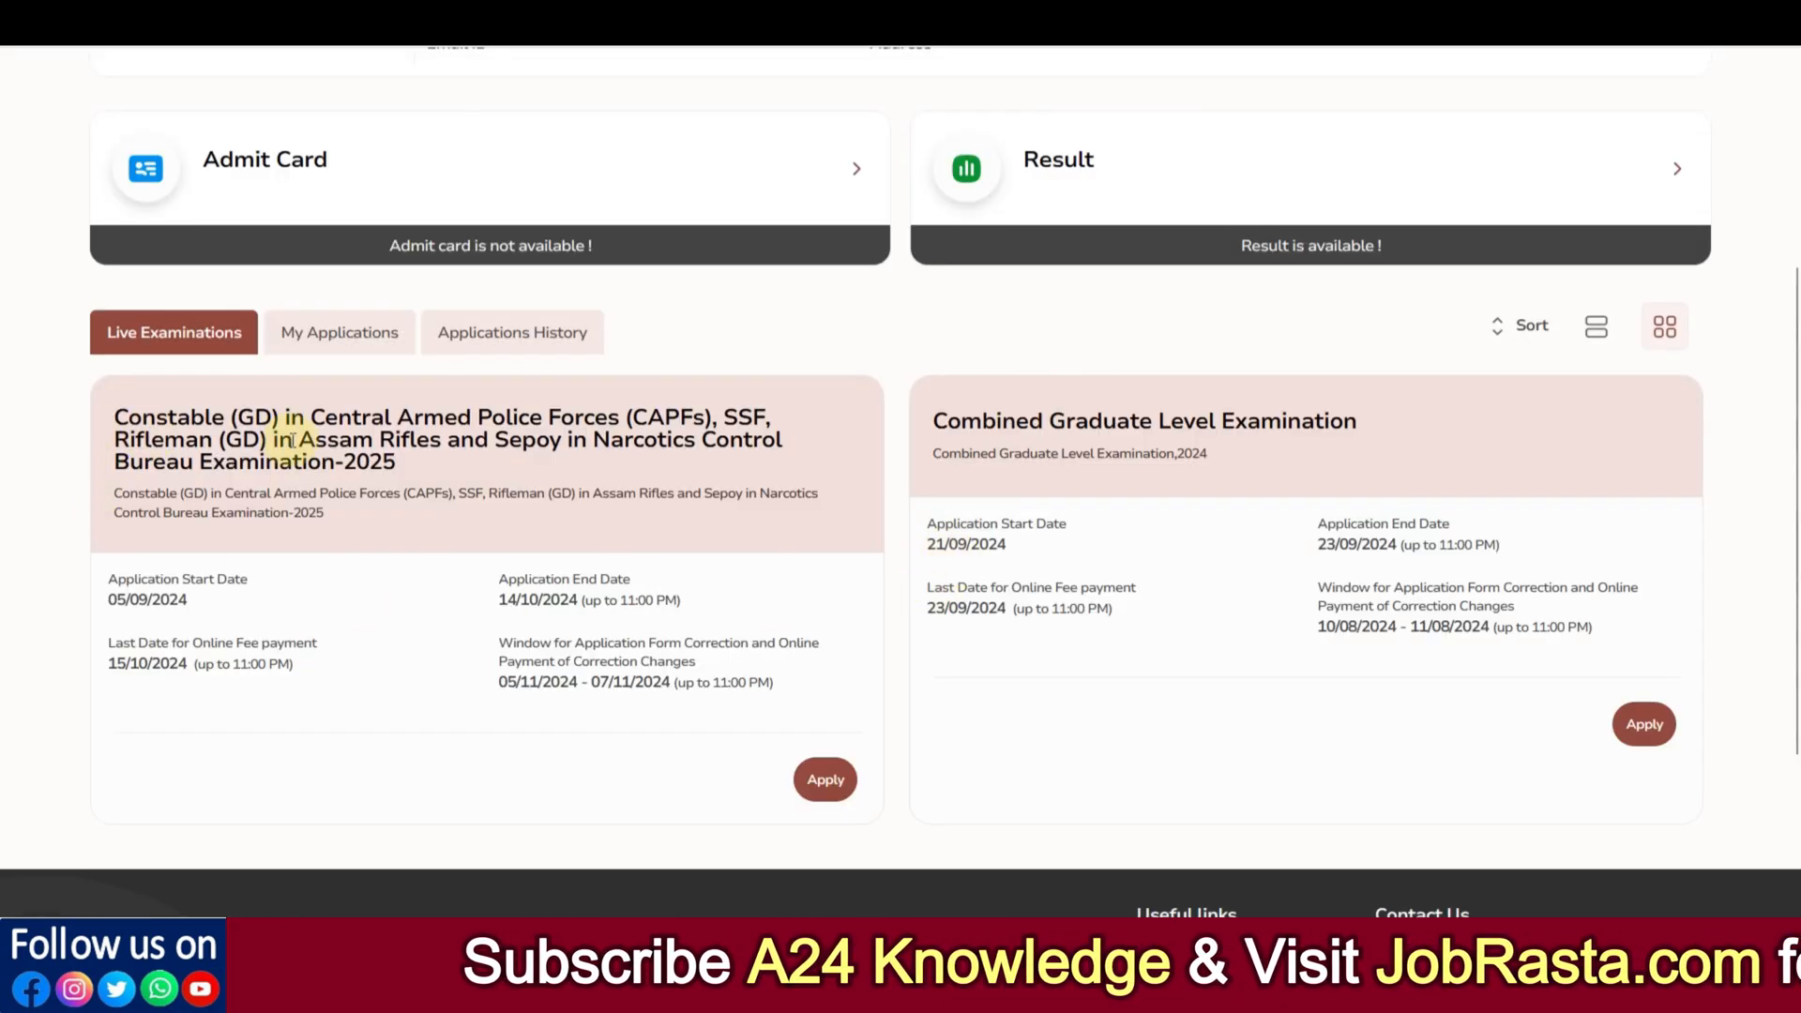
left_click(823, 784)
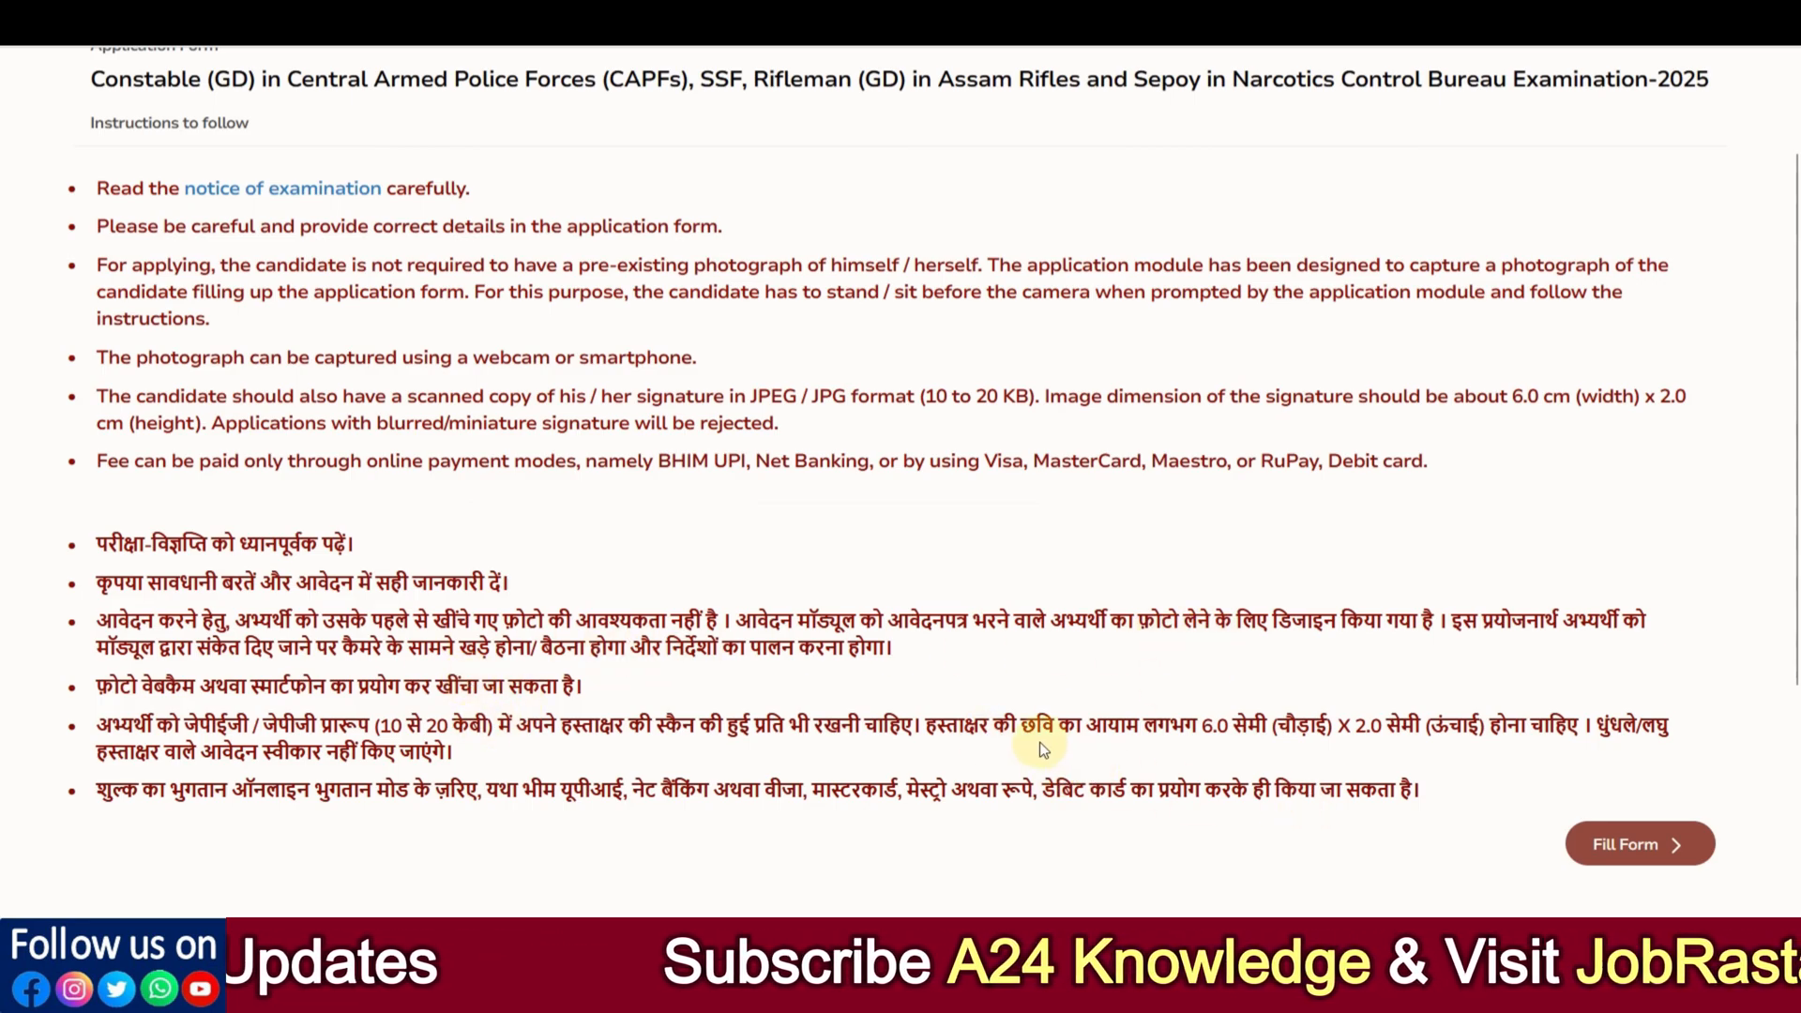
left_click(1628, 849)
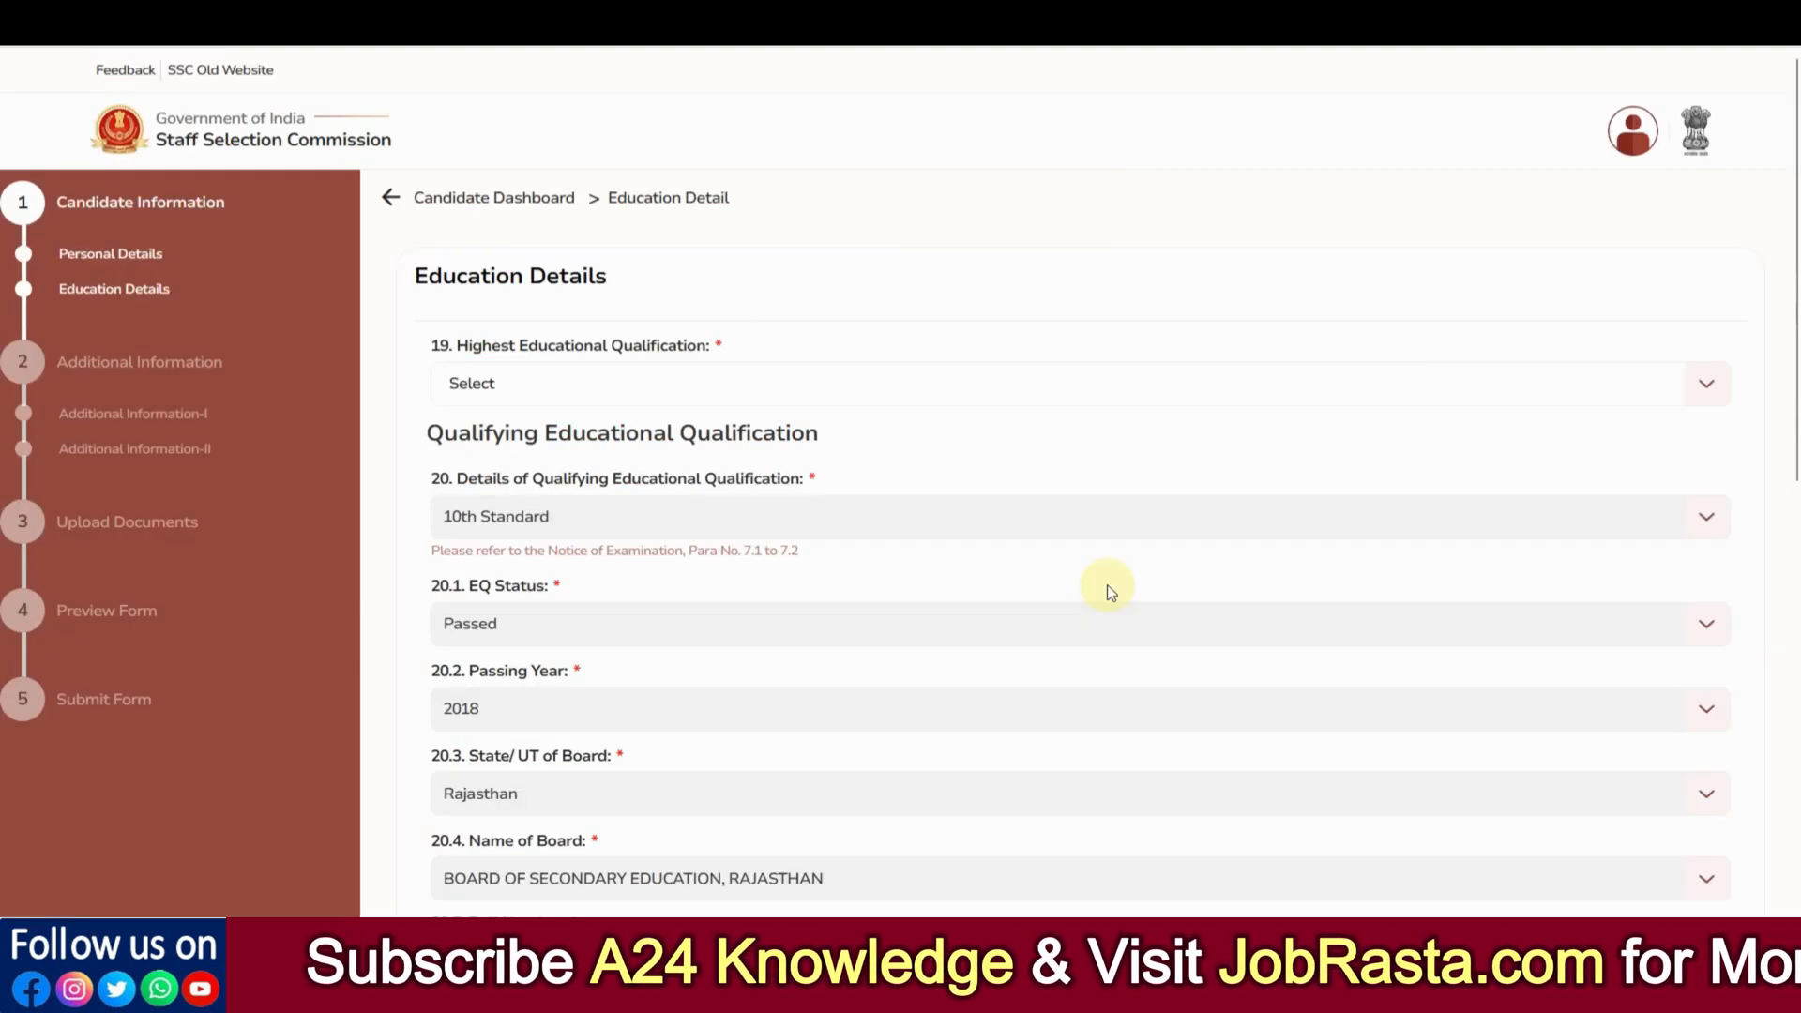
Set the Highest Educational Qualification to Graduation, enter 80.00 as the 10th Standard percentage, and save the Education Details.
left_click(563, 392)
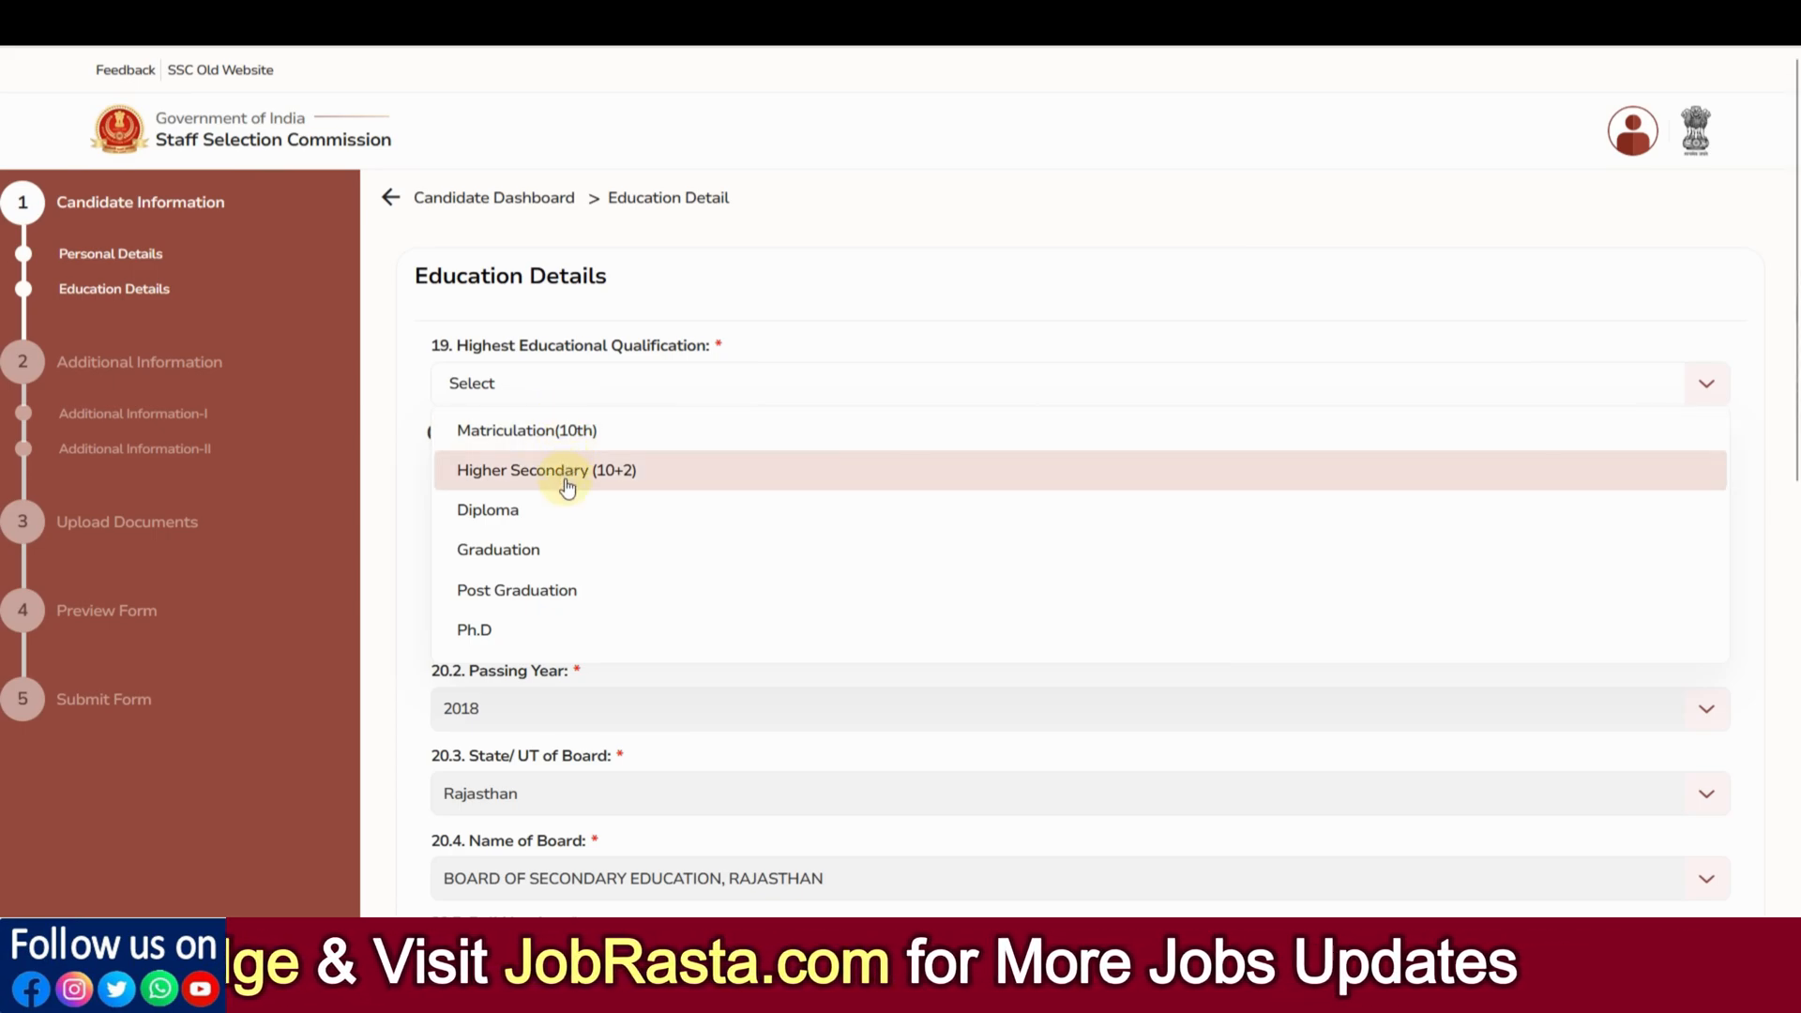
left_click(564, 553)
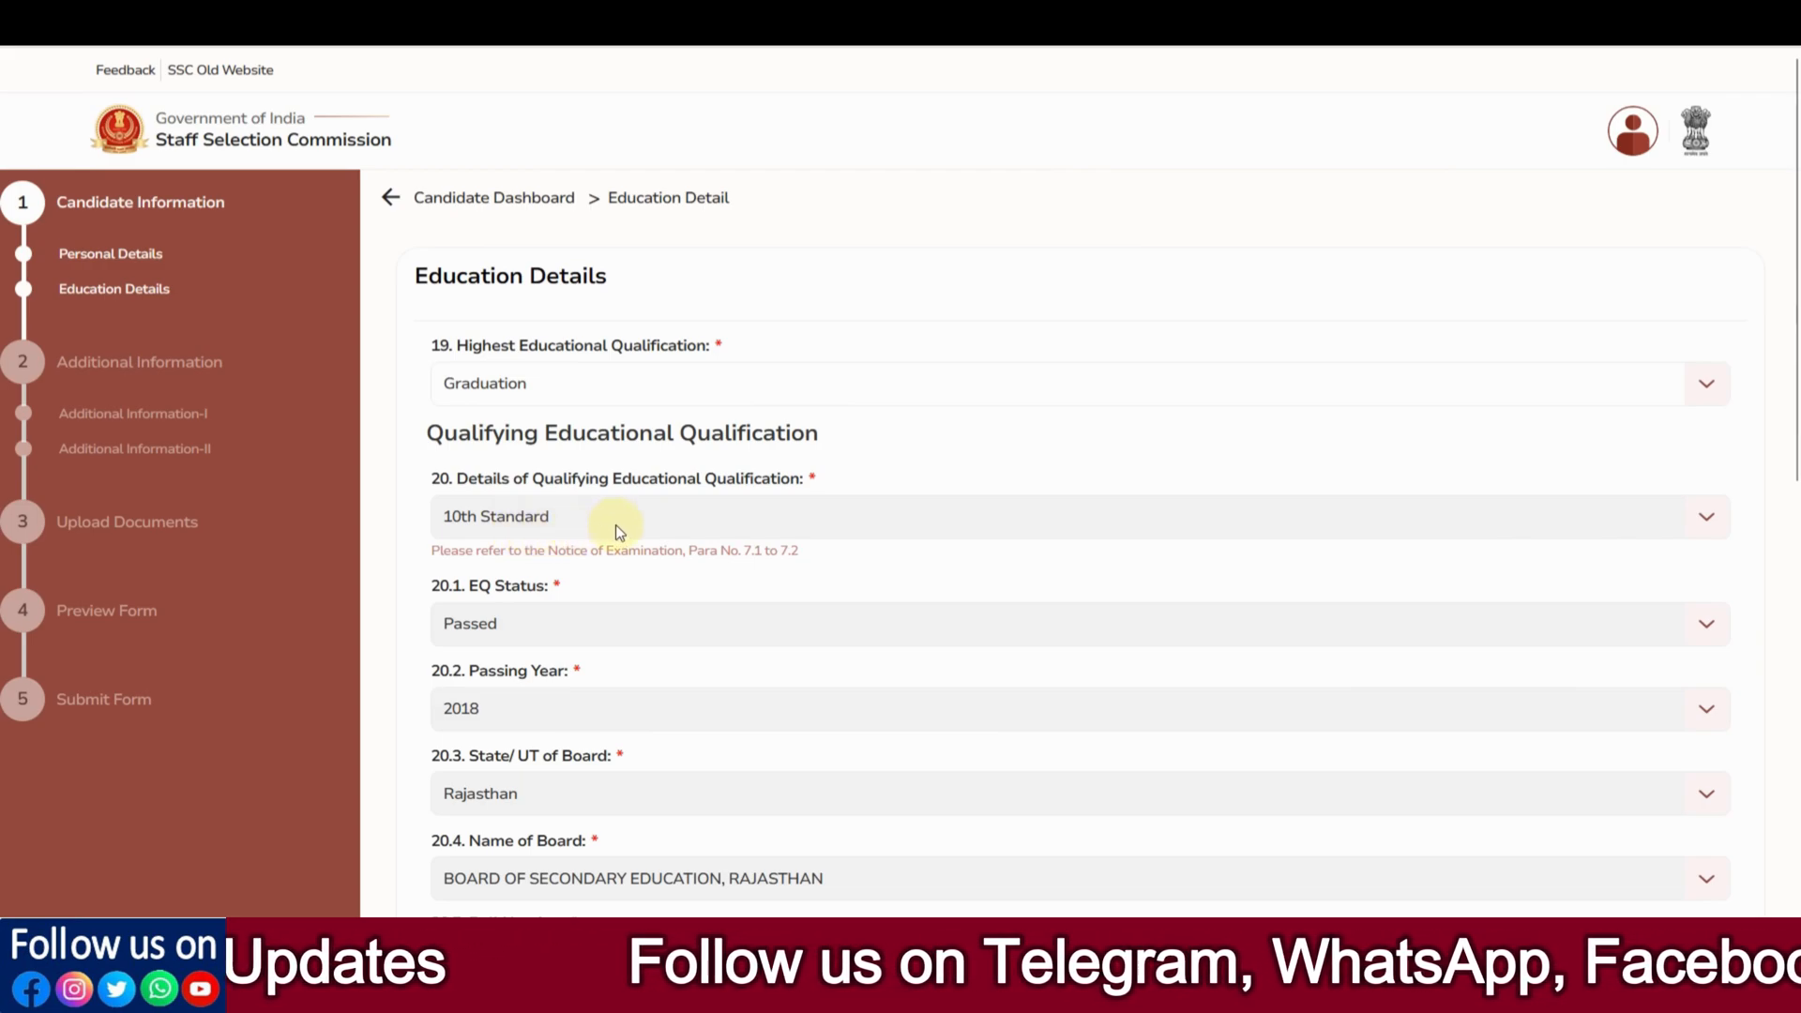
scroll(615, 525, "down", 1)
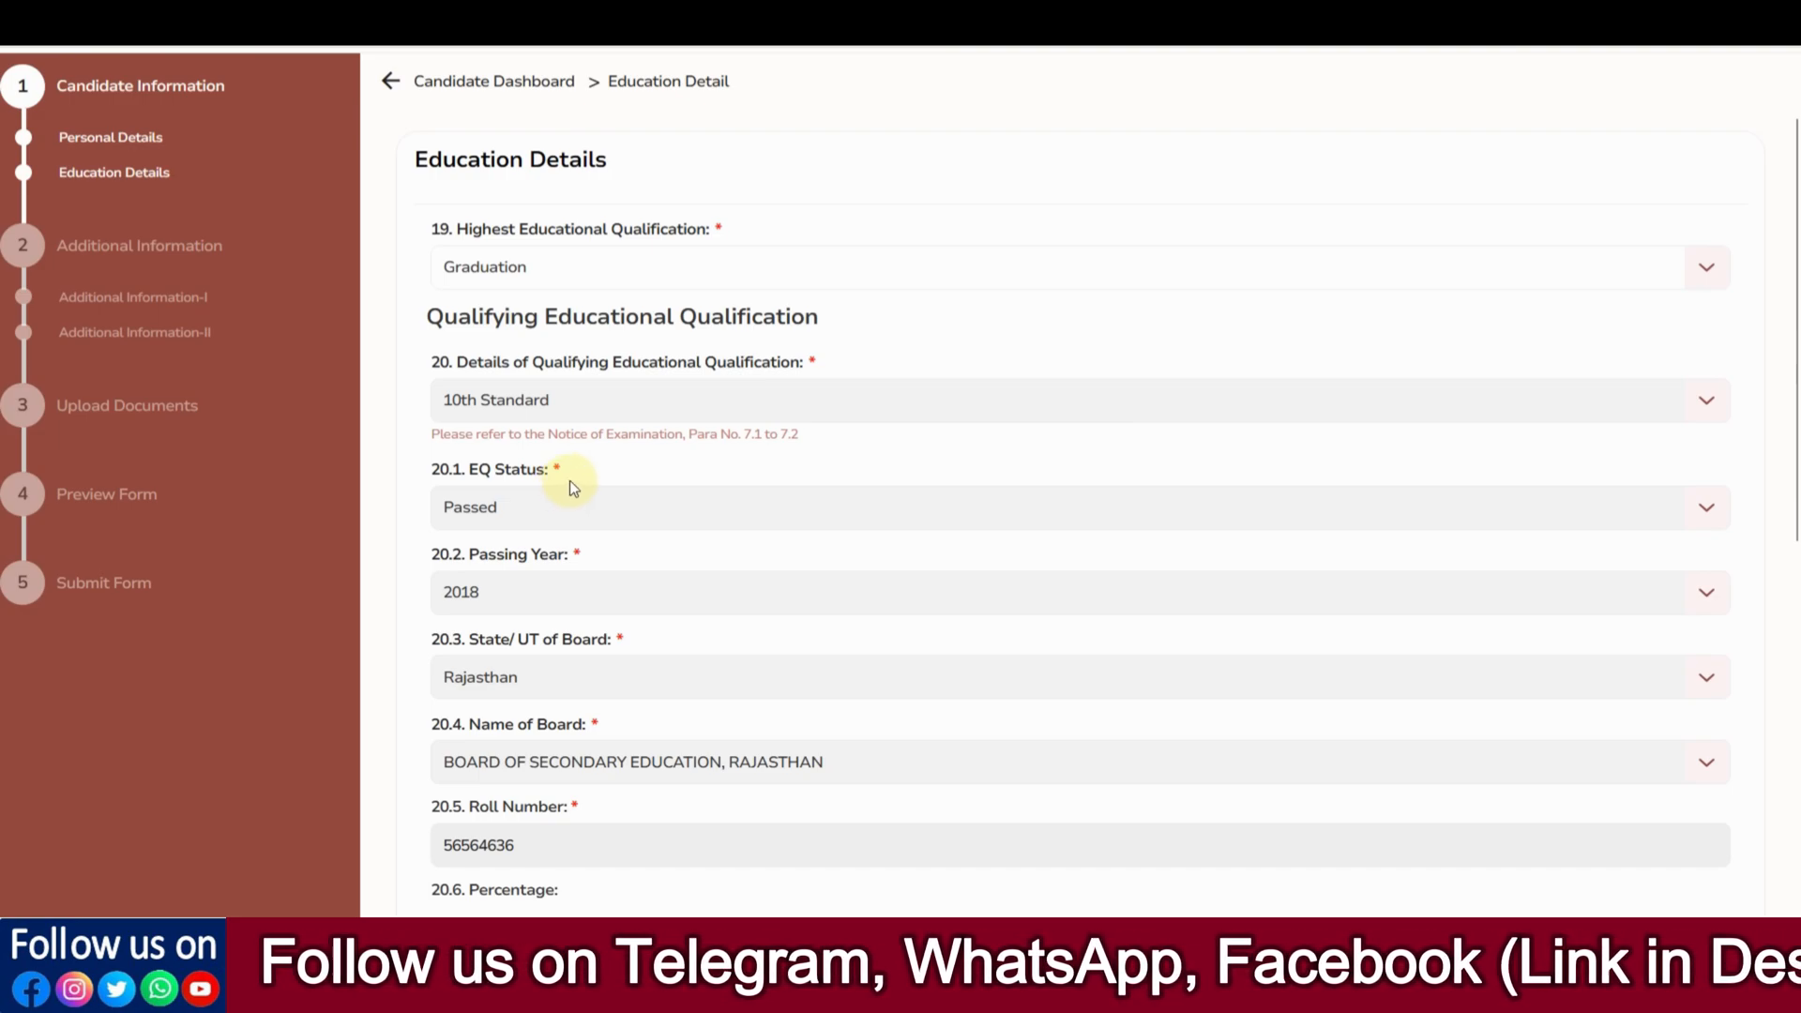
scroll(568, 478, "down", 1)
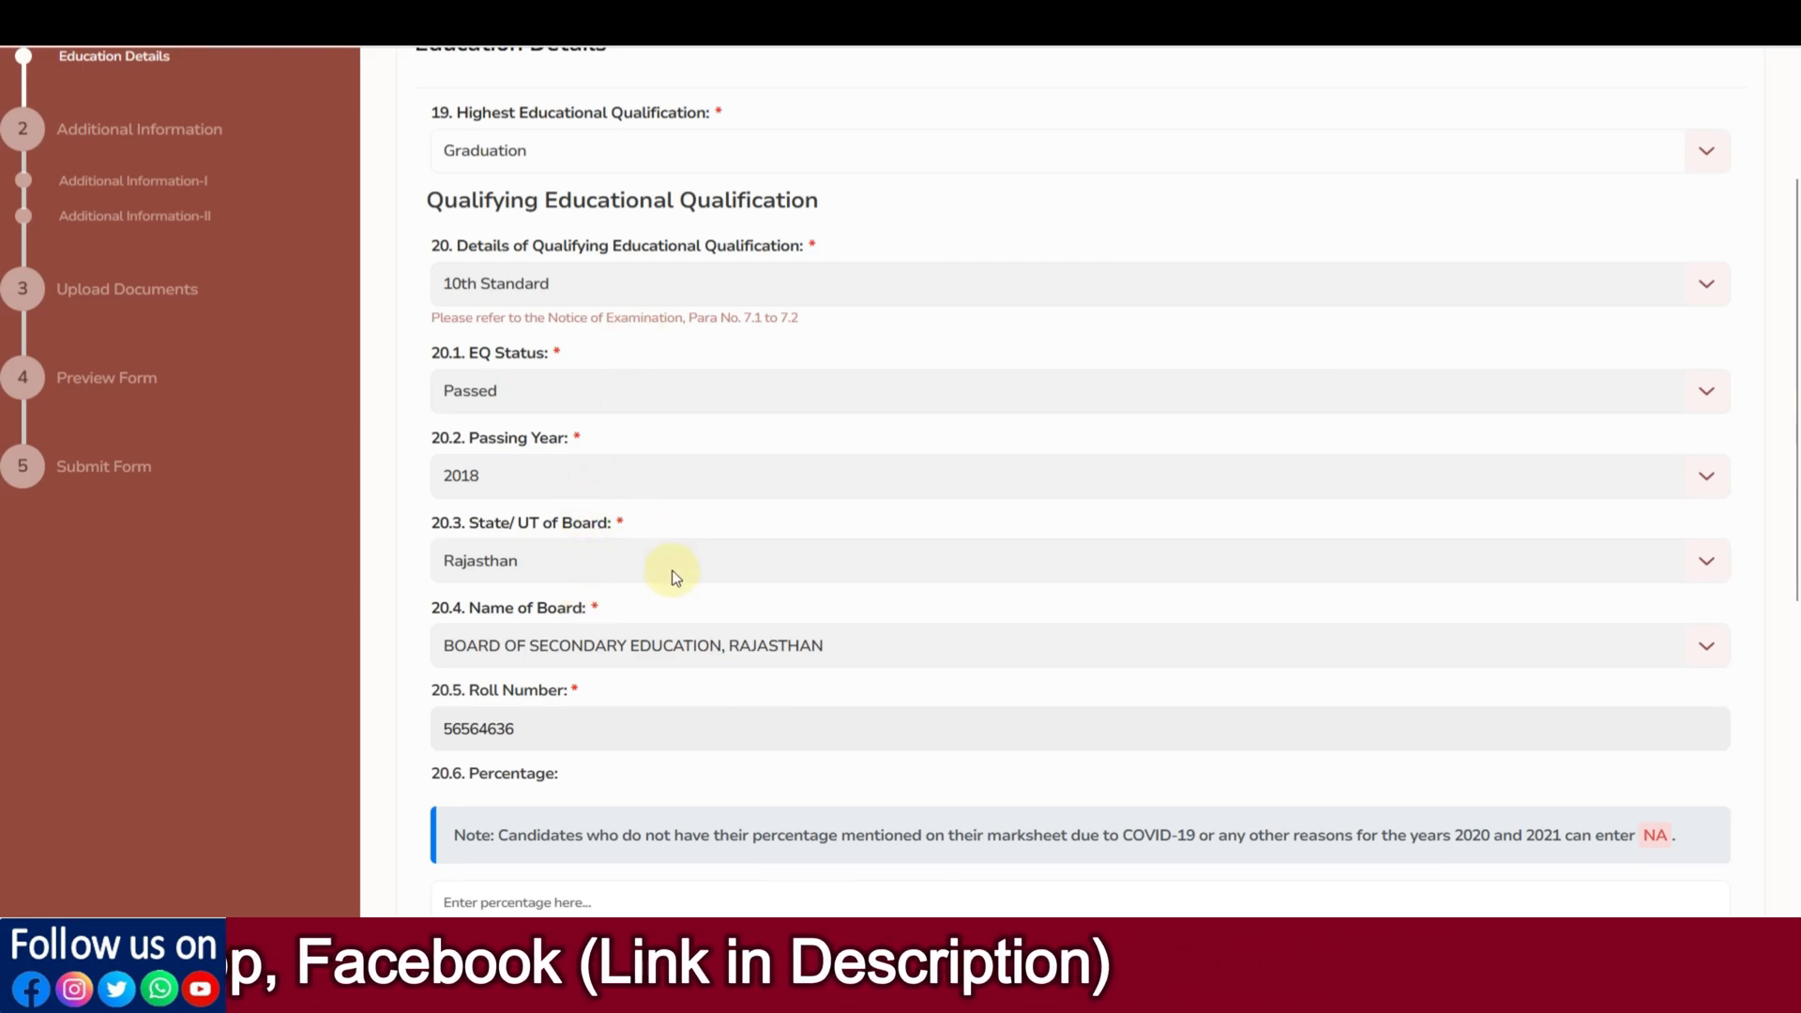
scroll(676, 577, "down", 3)
left_click(568, 556)
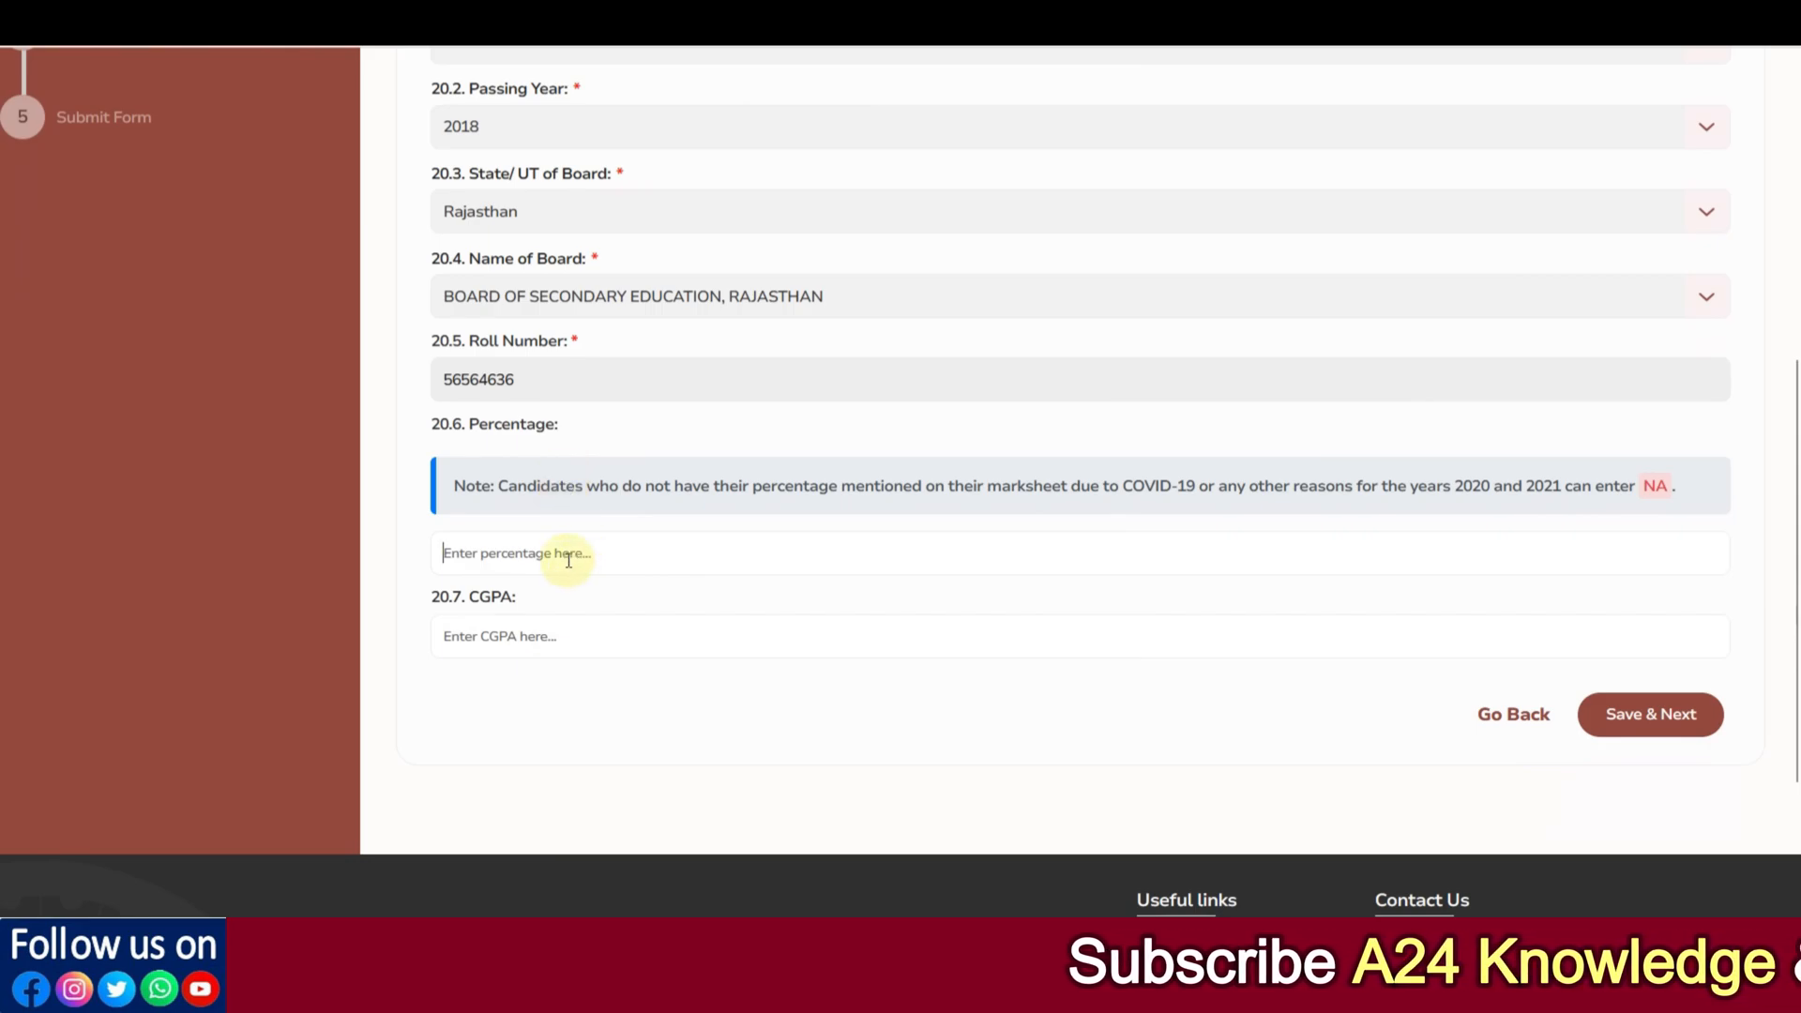
type("80.00")
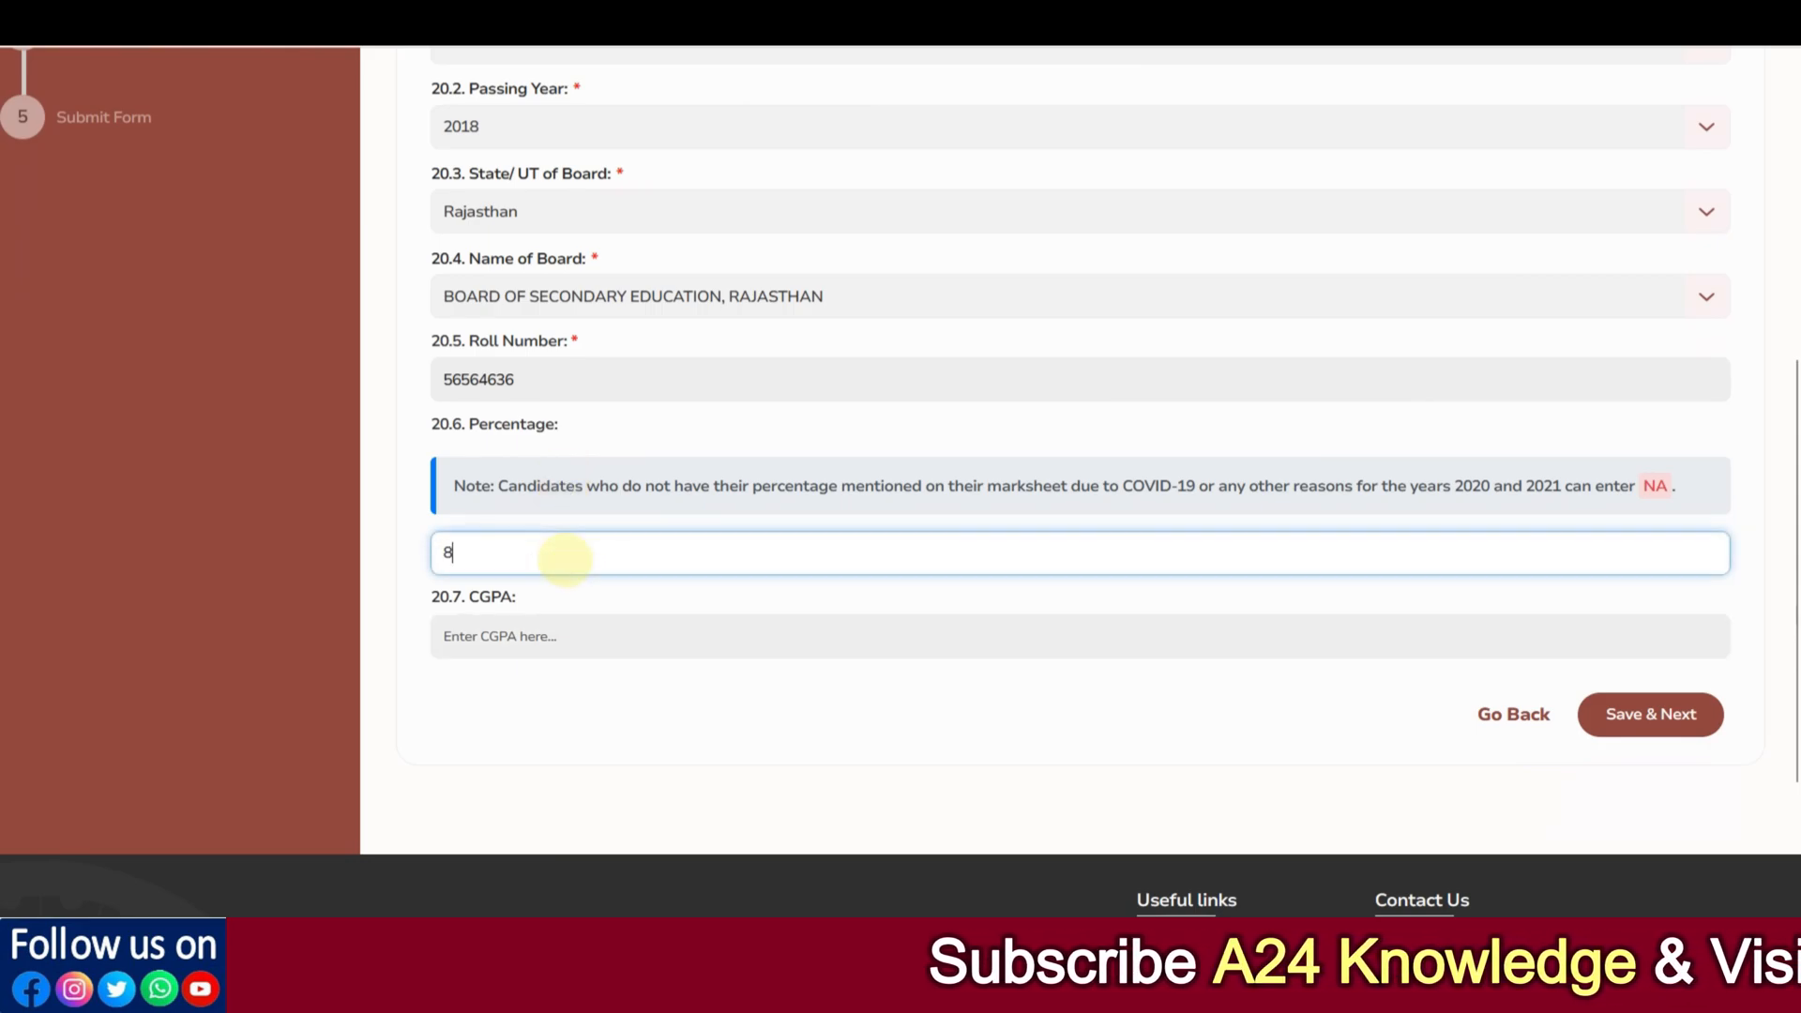
left_click(896, 739)
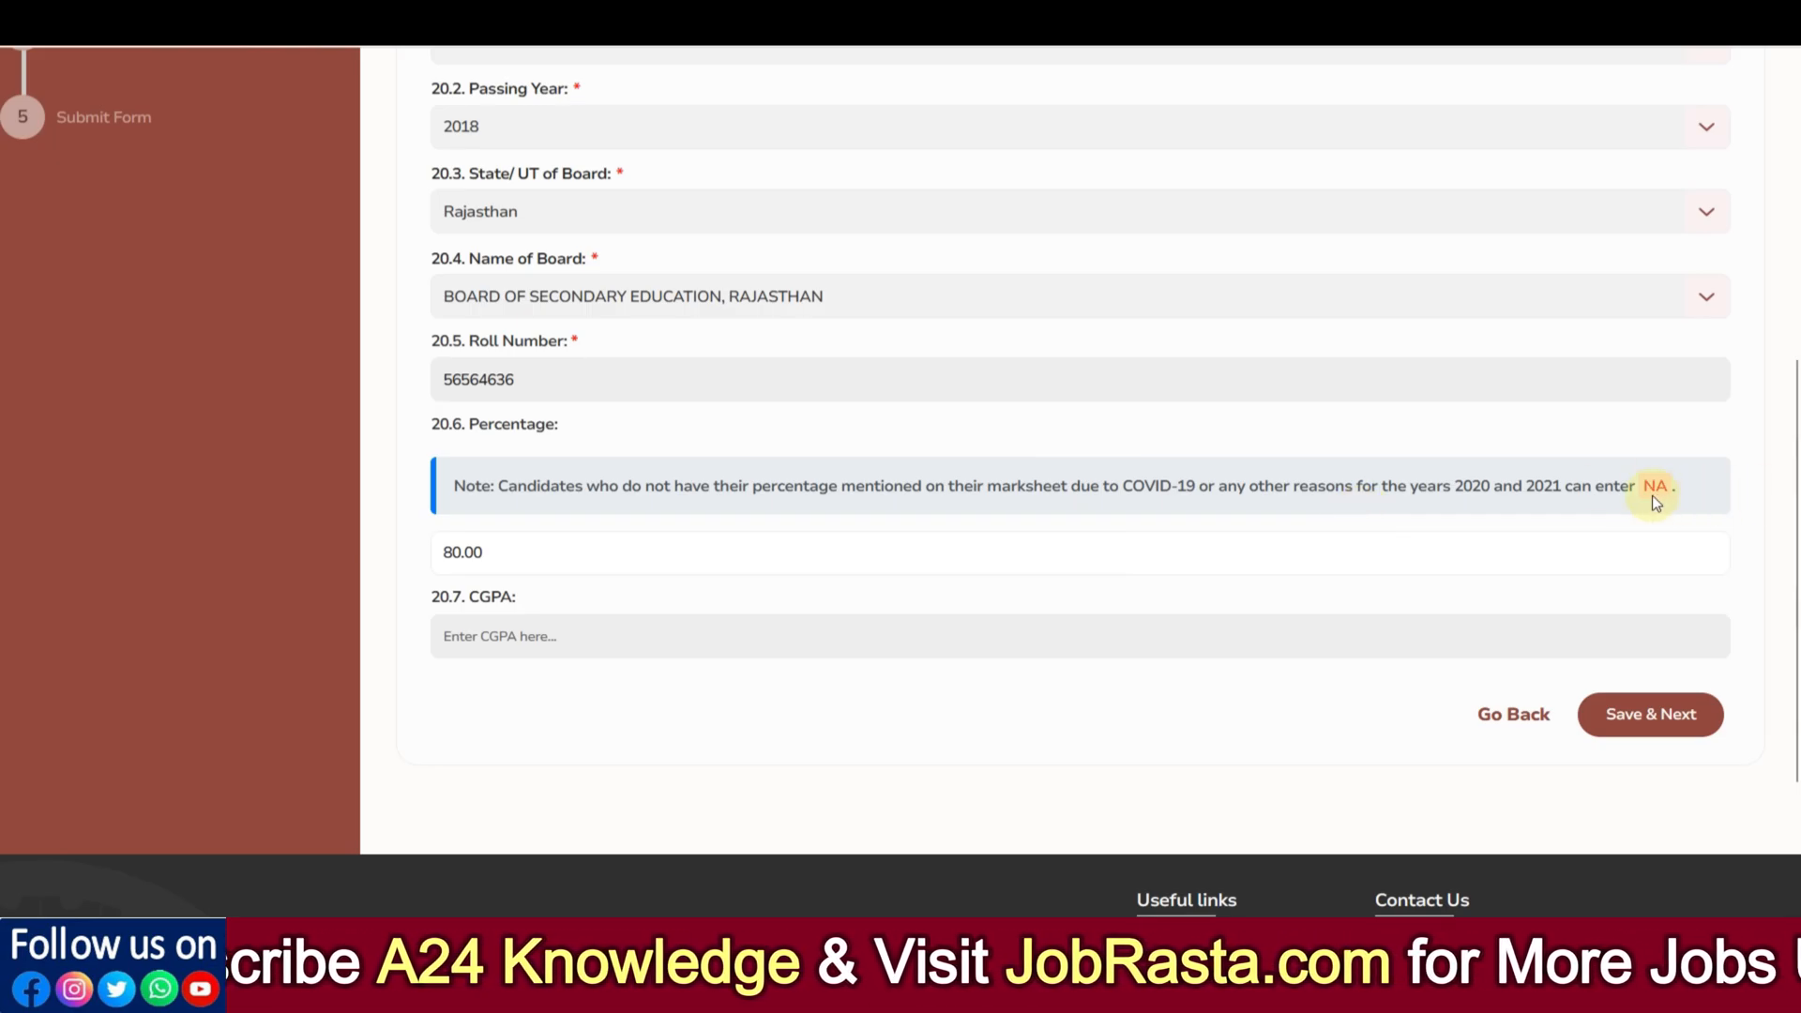
left_click(1639, 716)
left_click(920, 475)
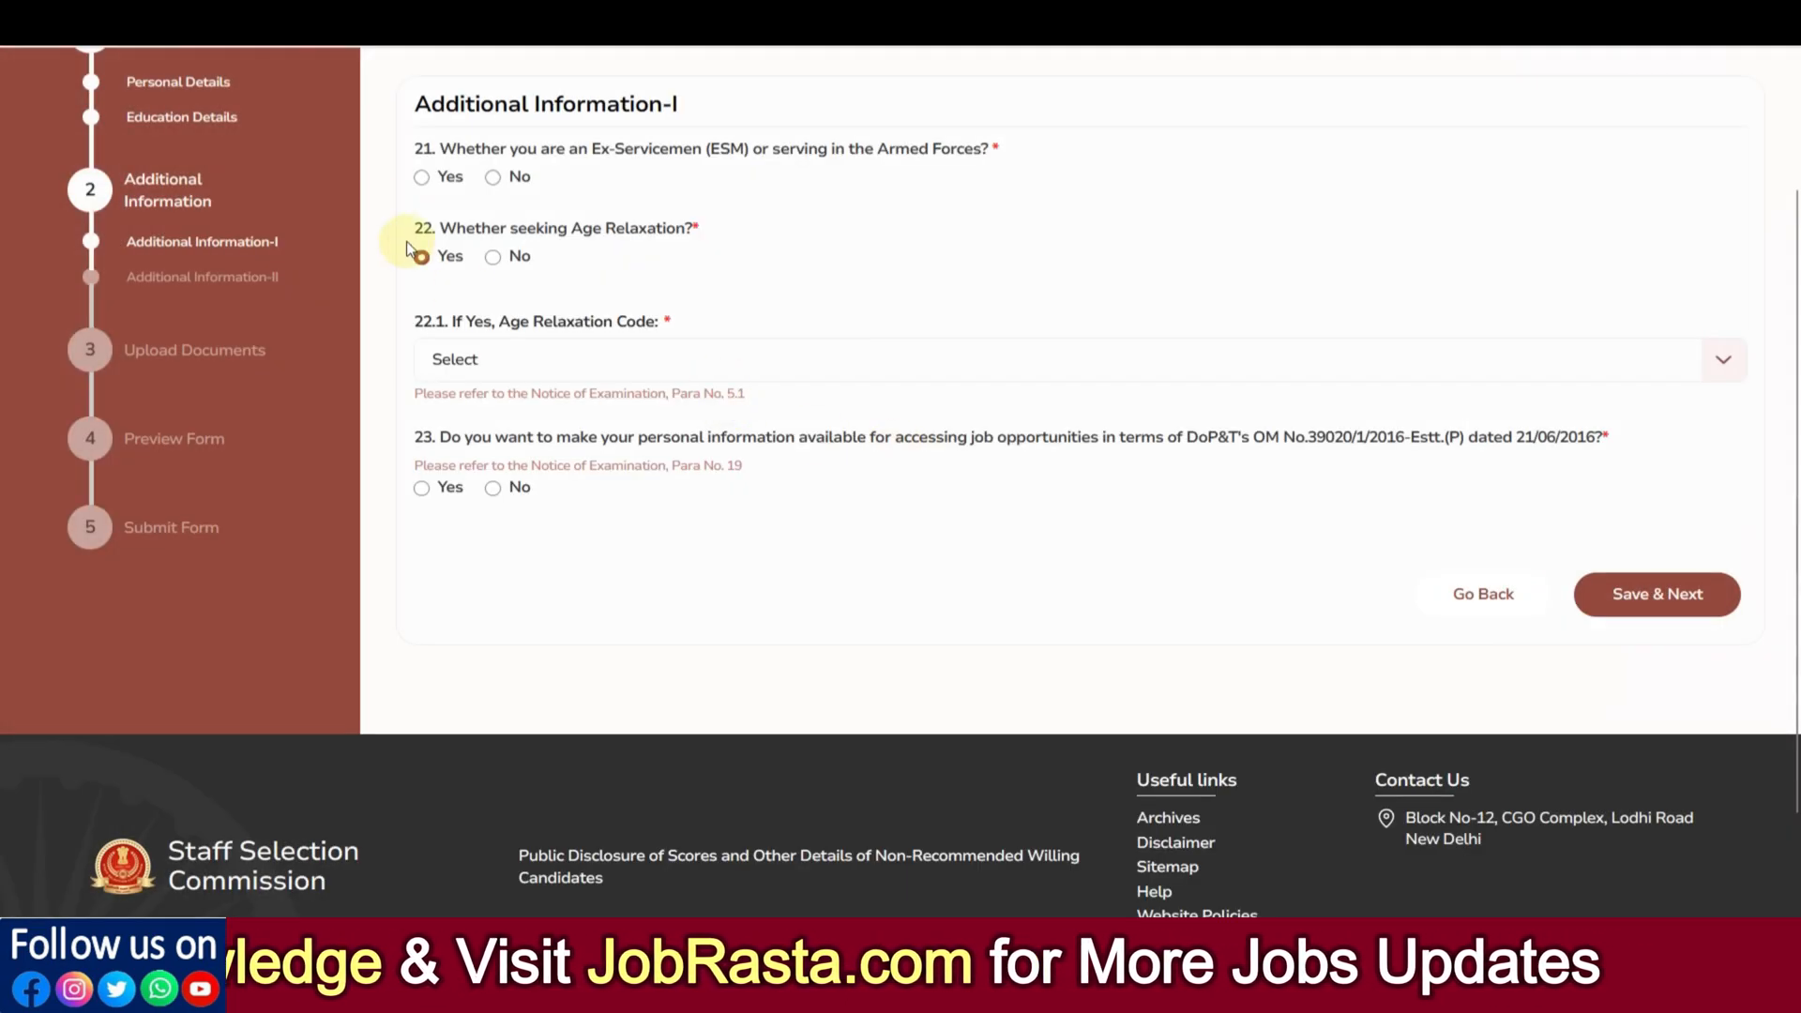
left_click(421, 178)
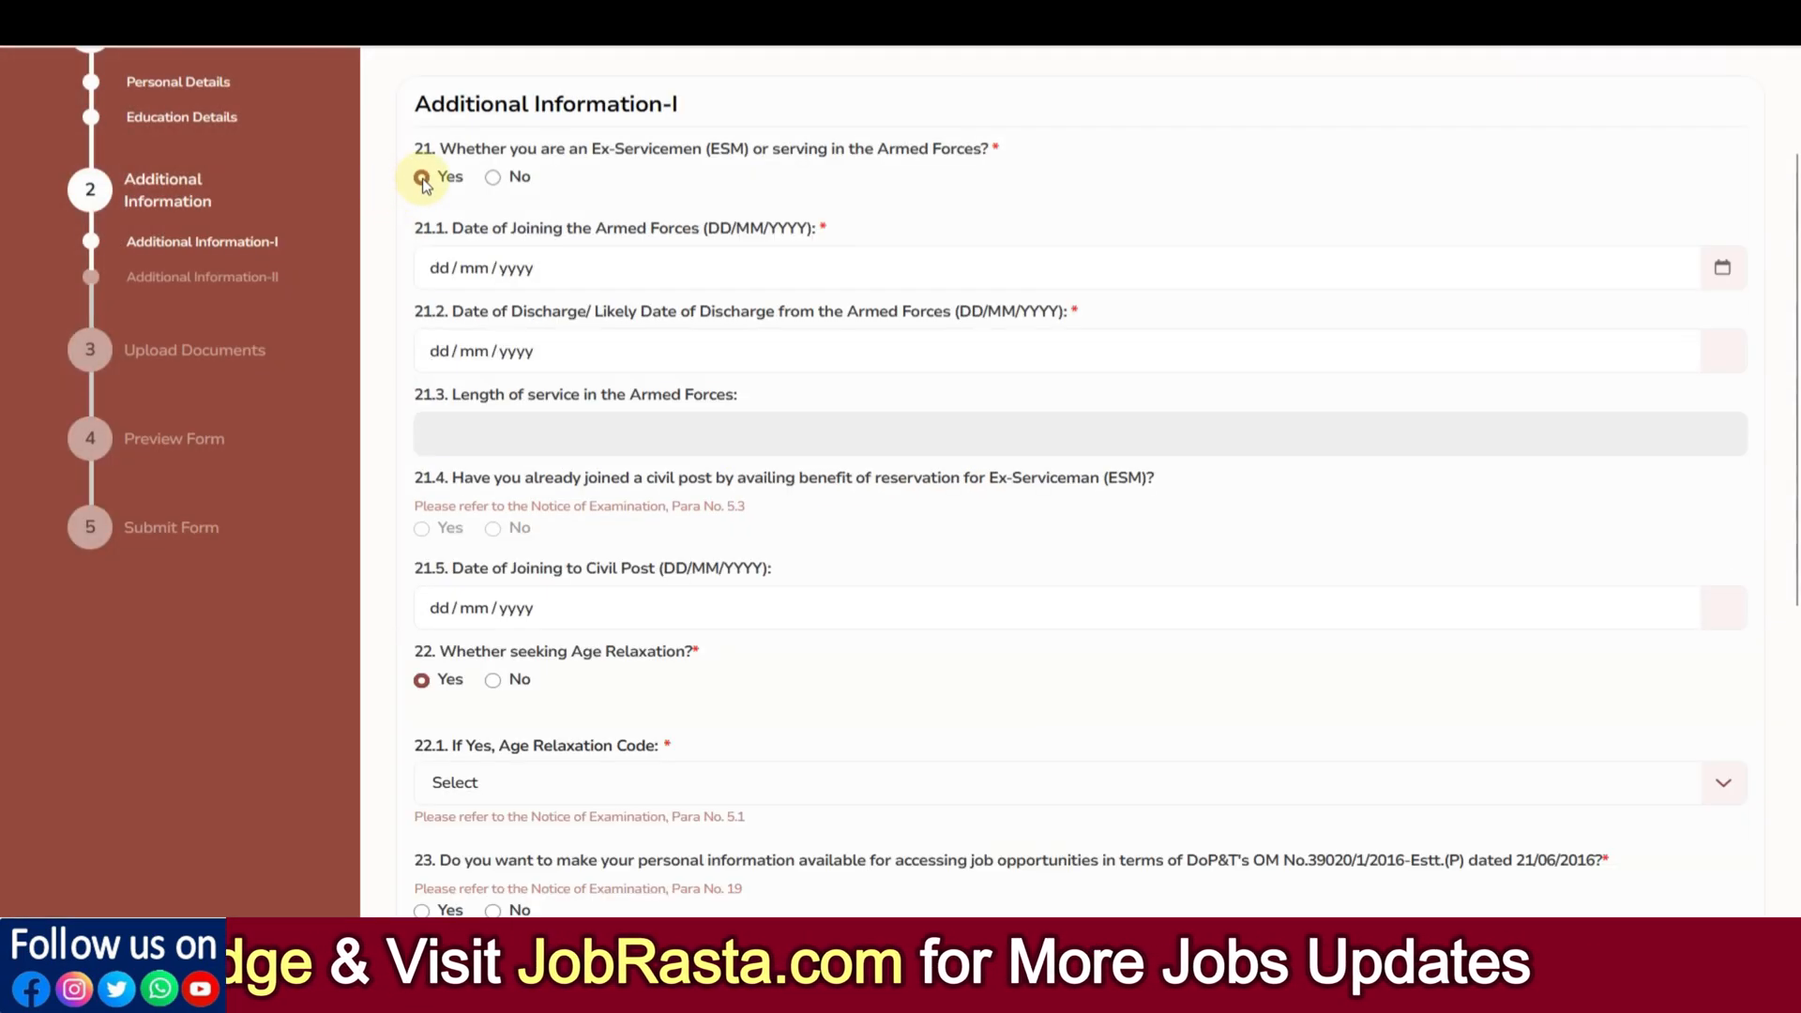
left_click(563, 277)
left_click(797, 230)
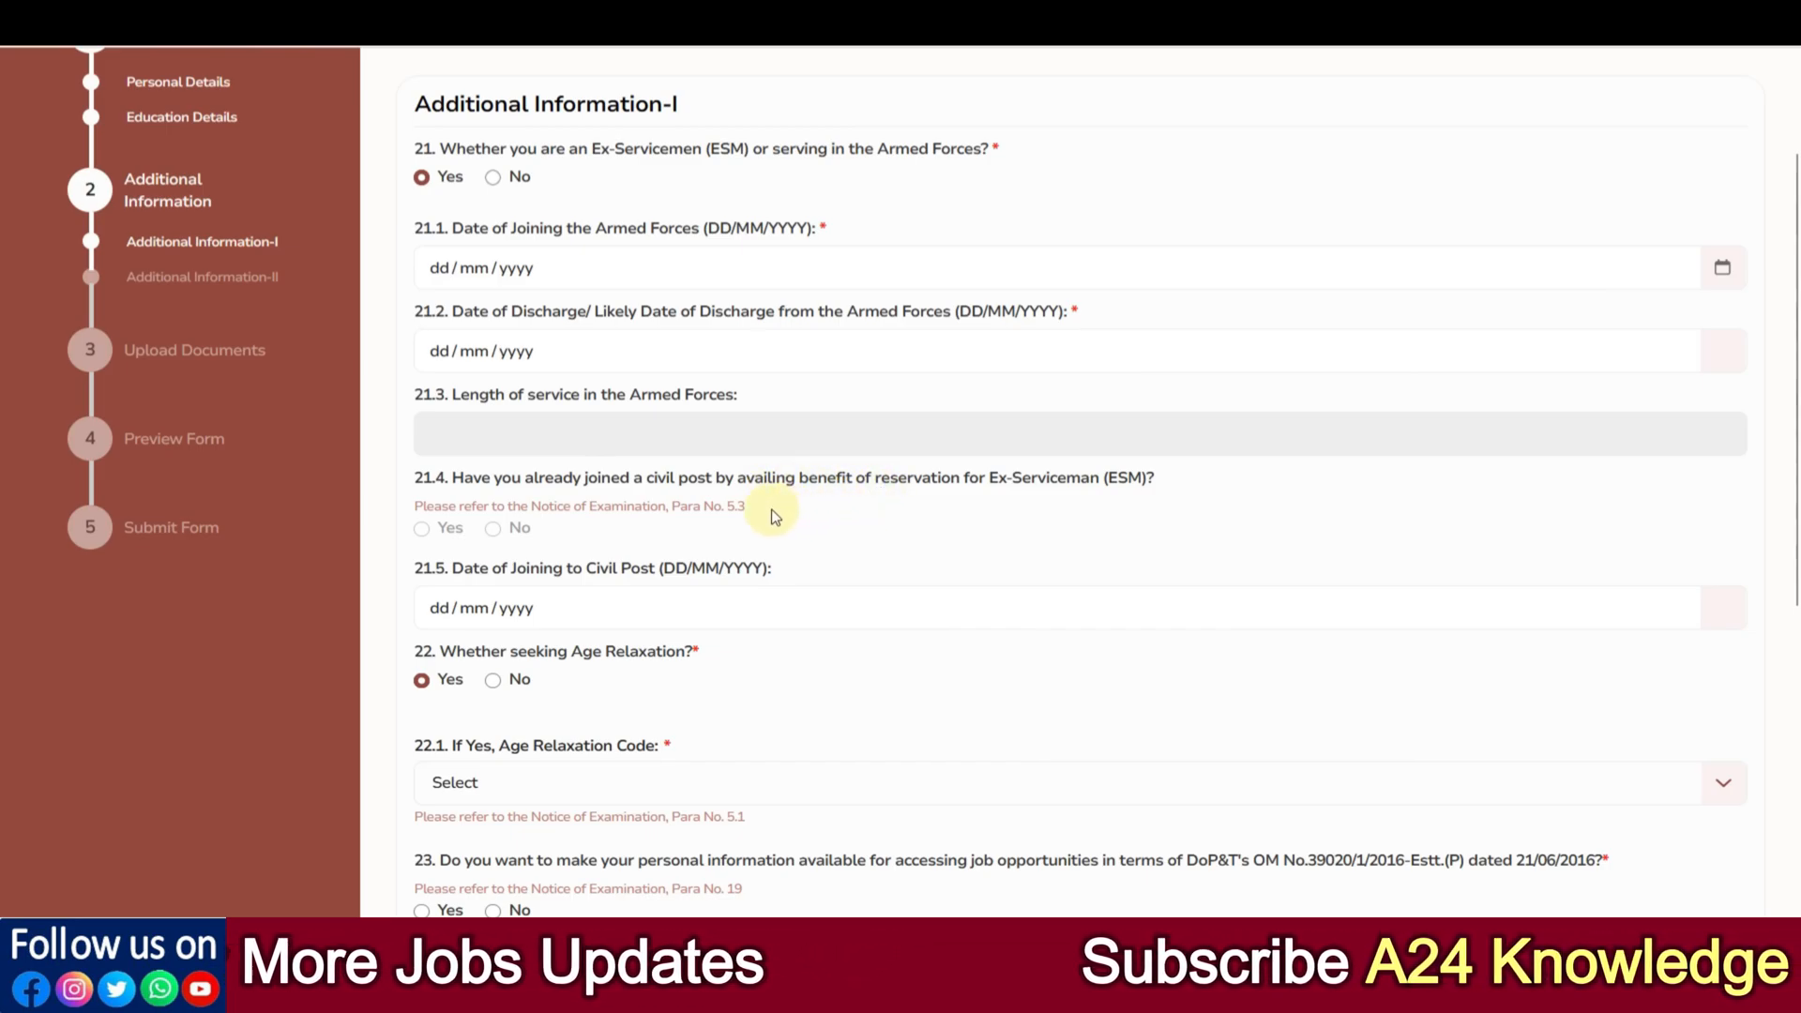
scroll(732, 482, "down", 1)
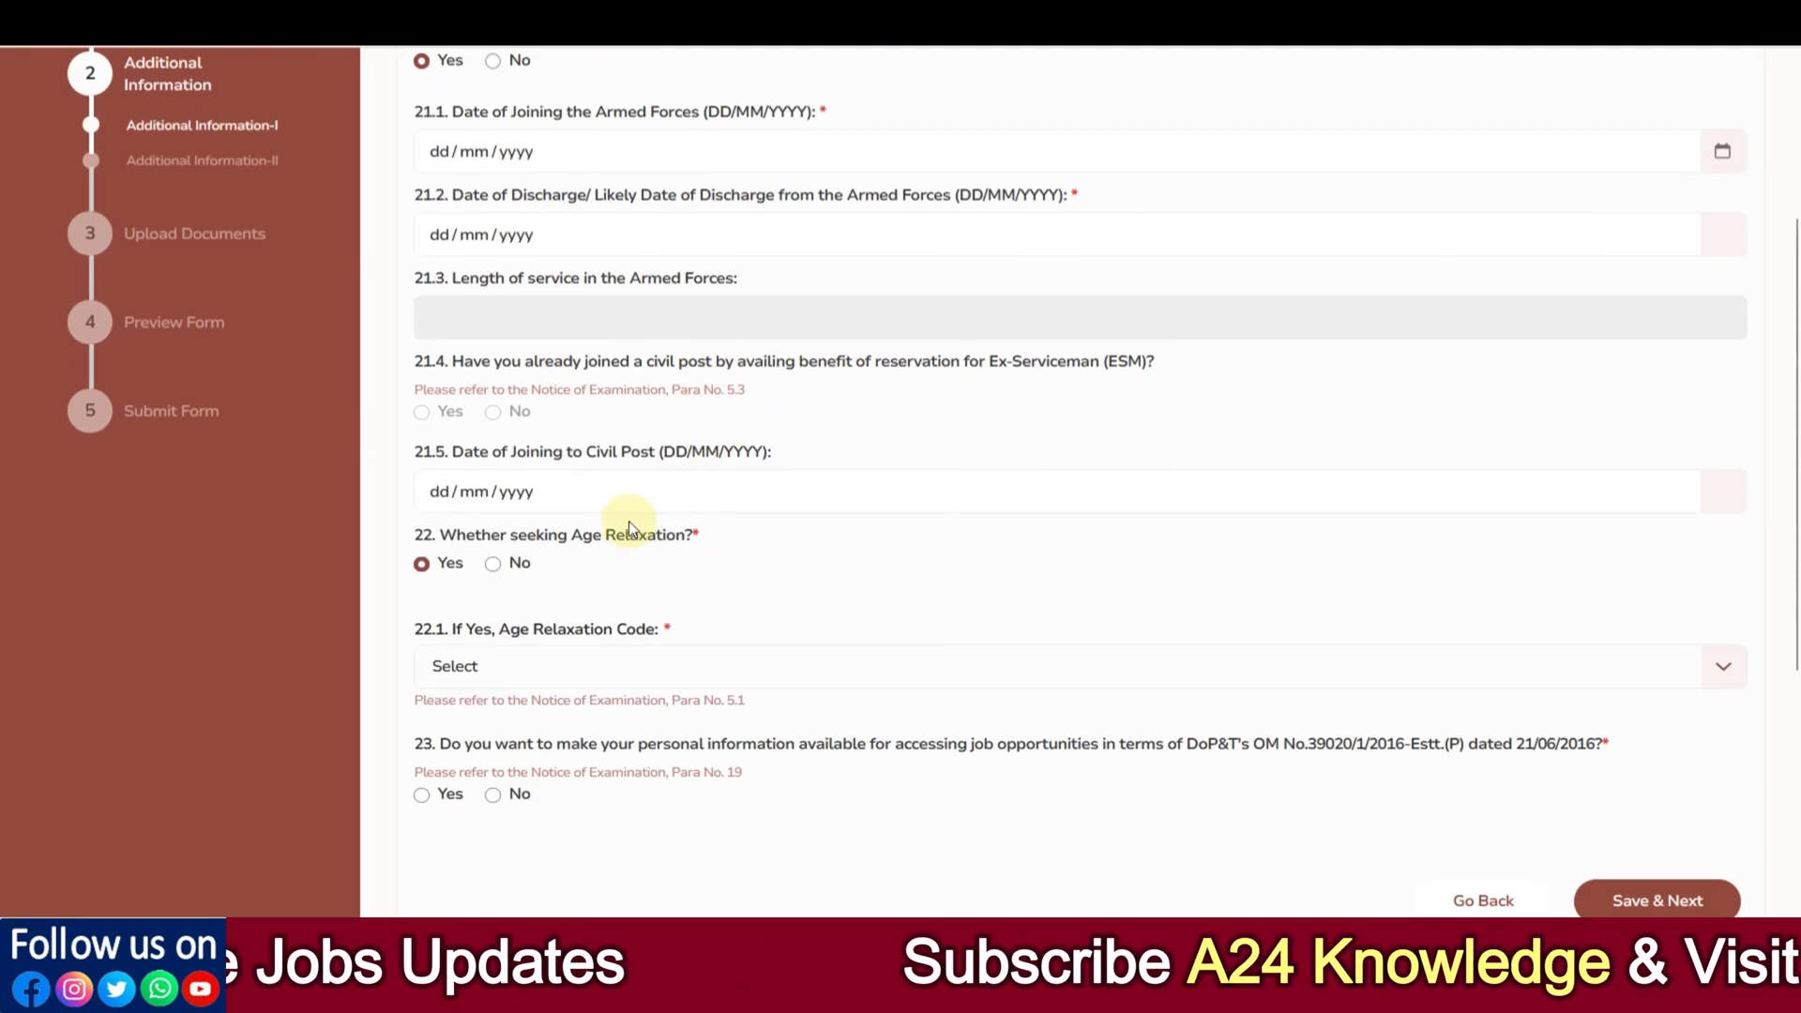
scroll(488, 226, "up", 1)
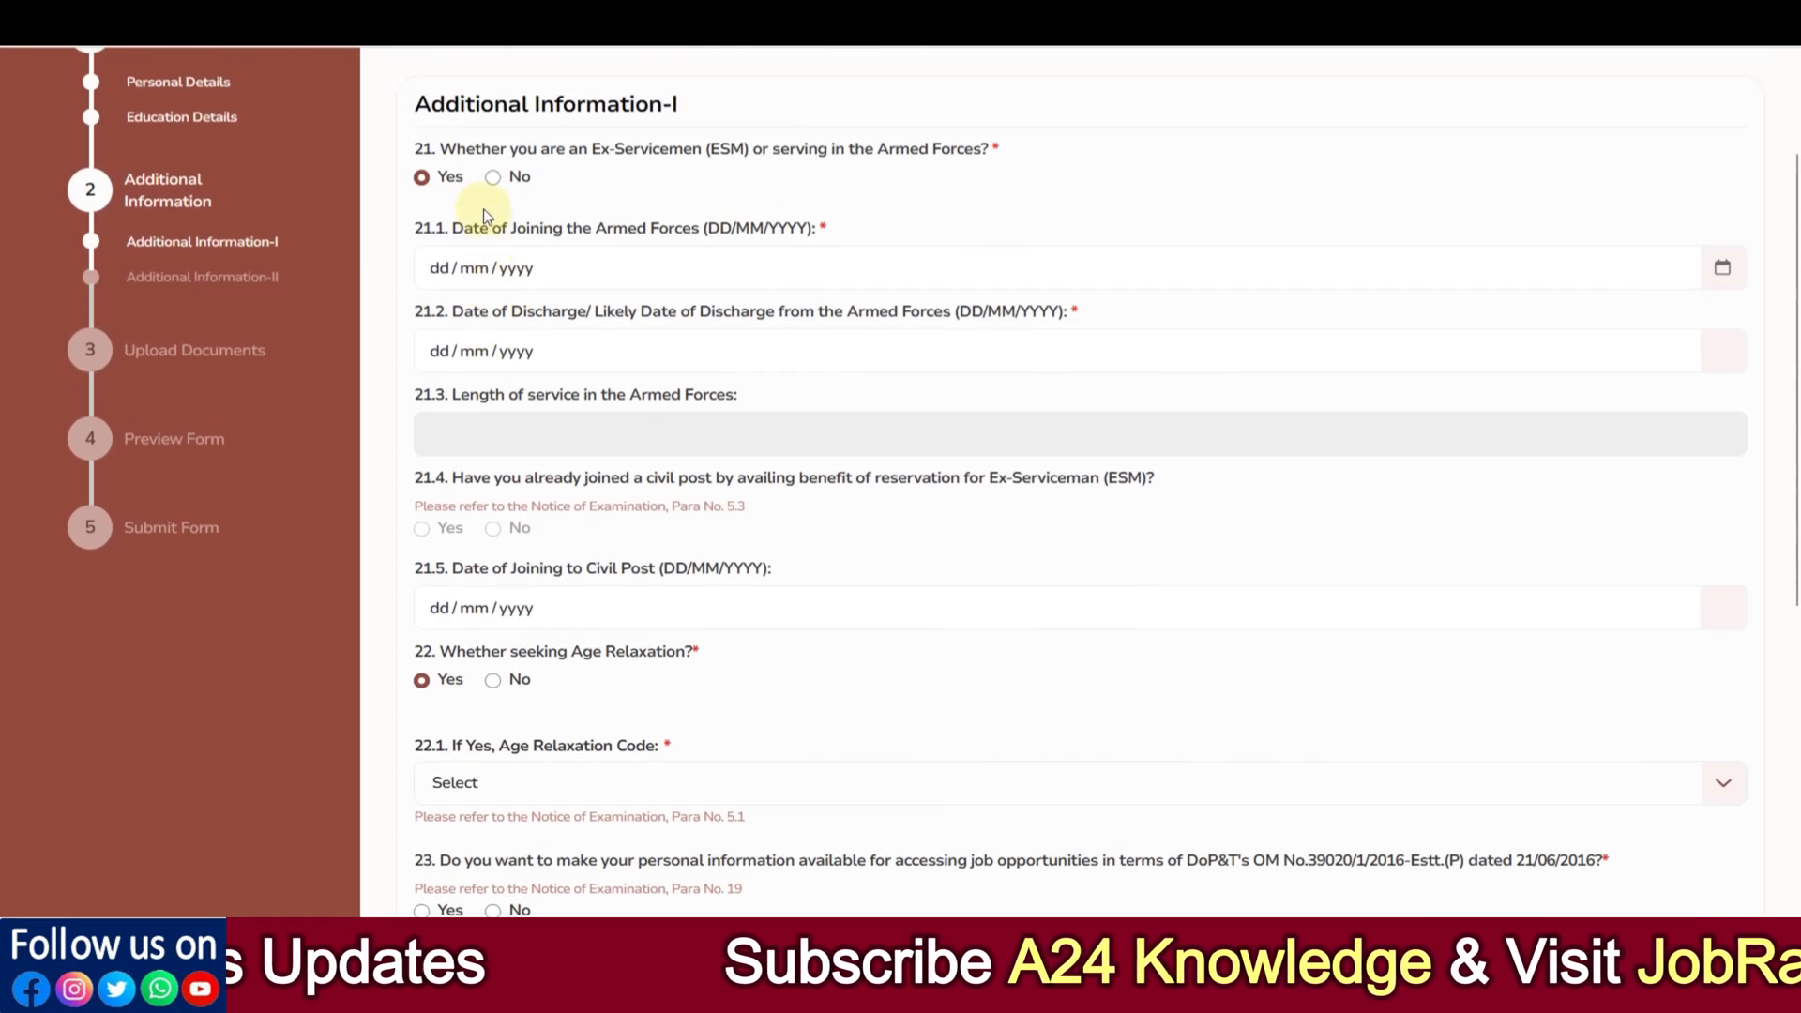
Answer No to Ex-Servicemen status and age relaxation, answer Yes to sharing personal information for job opportunities, and save Additional Information-I.
left_click(494, 177)
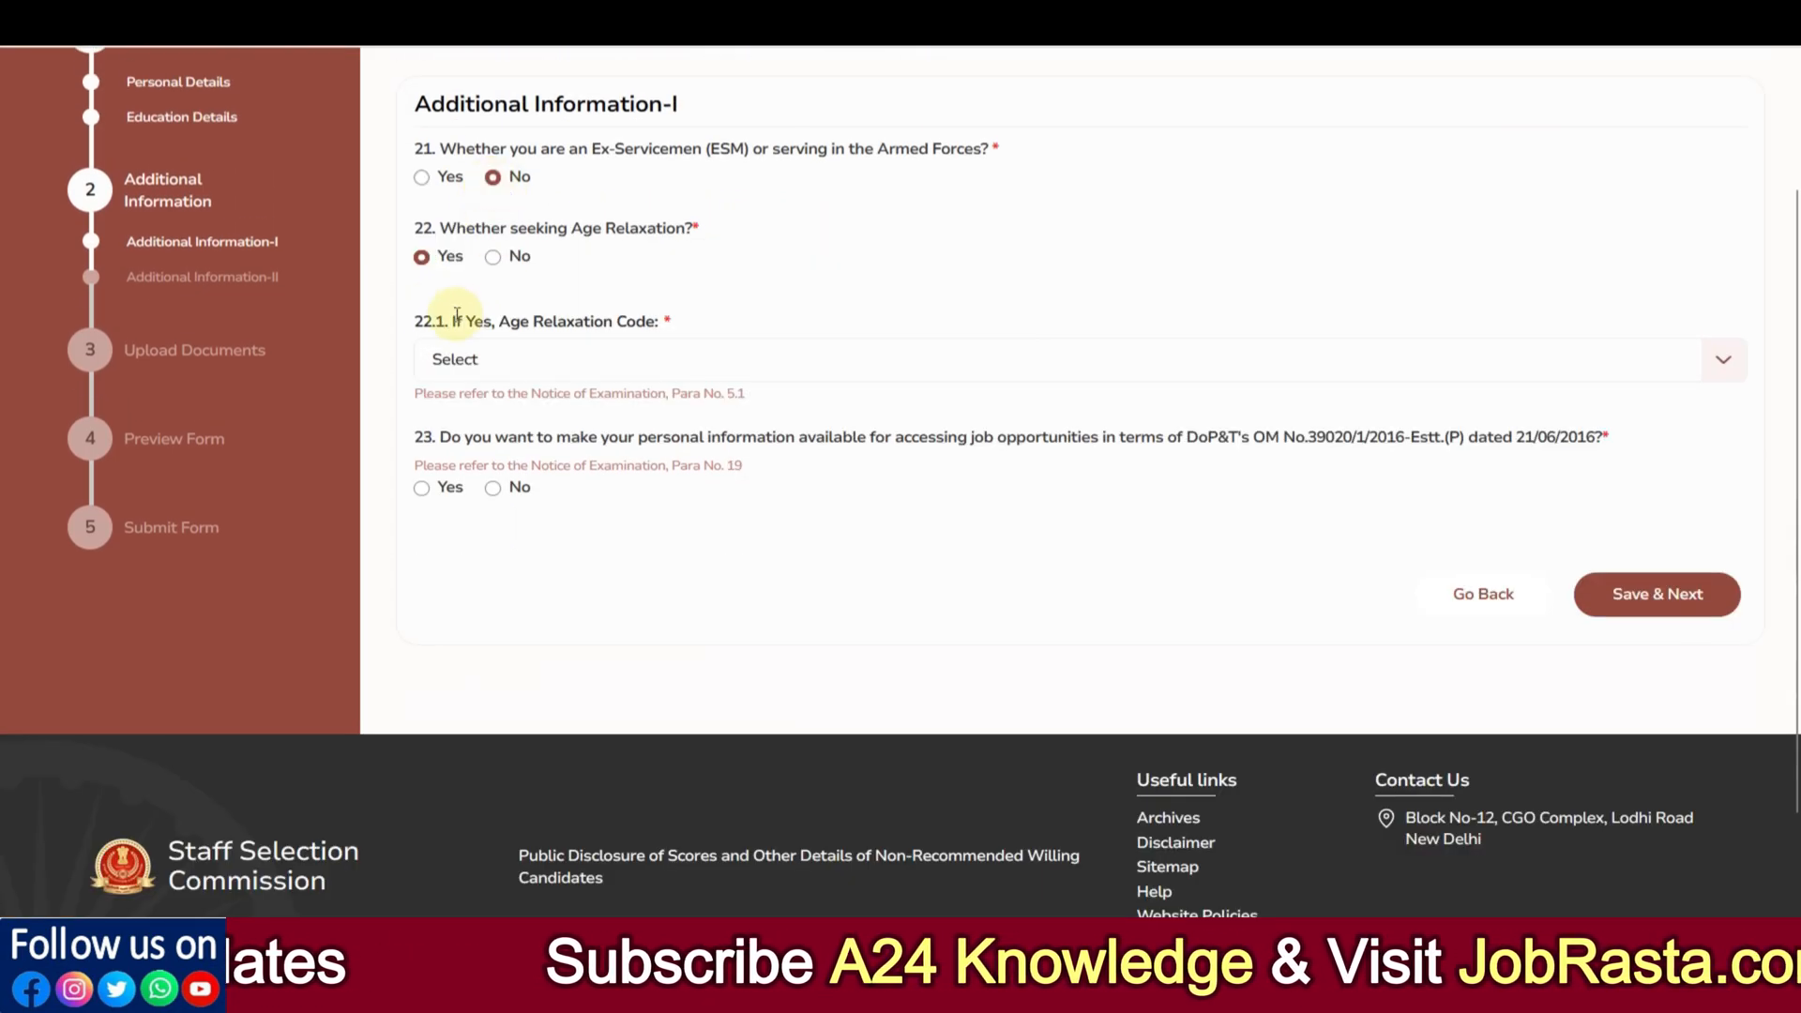
left_click(512, 365)
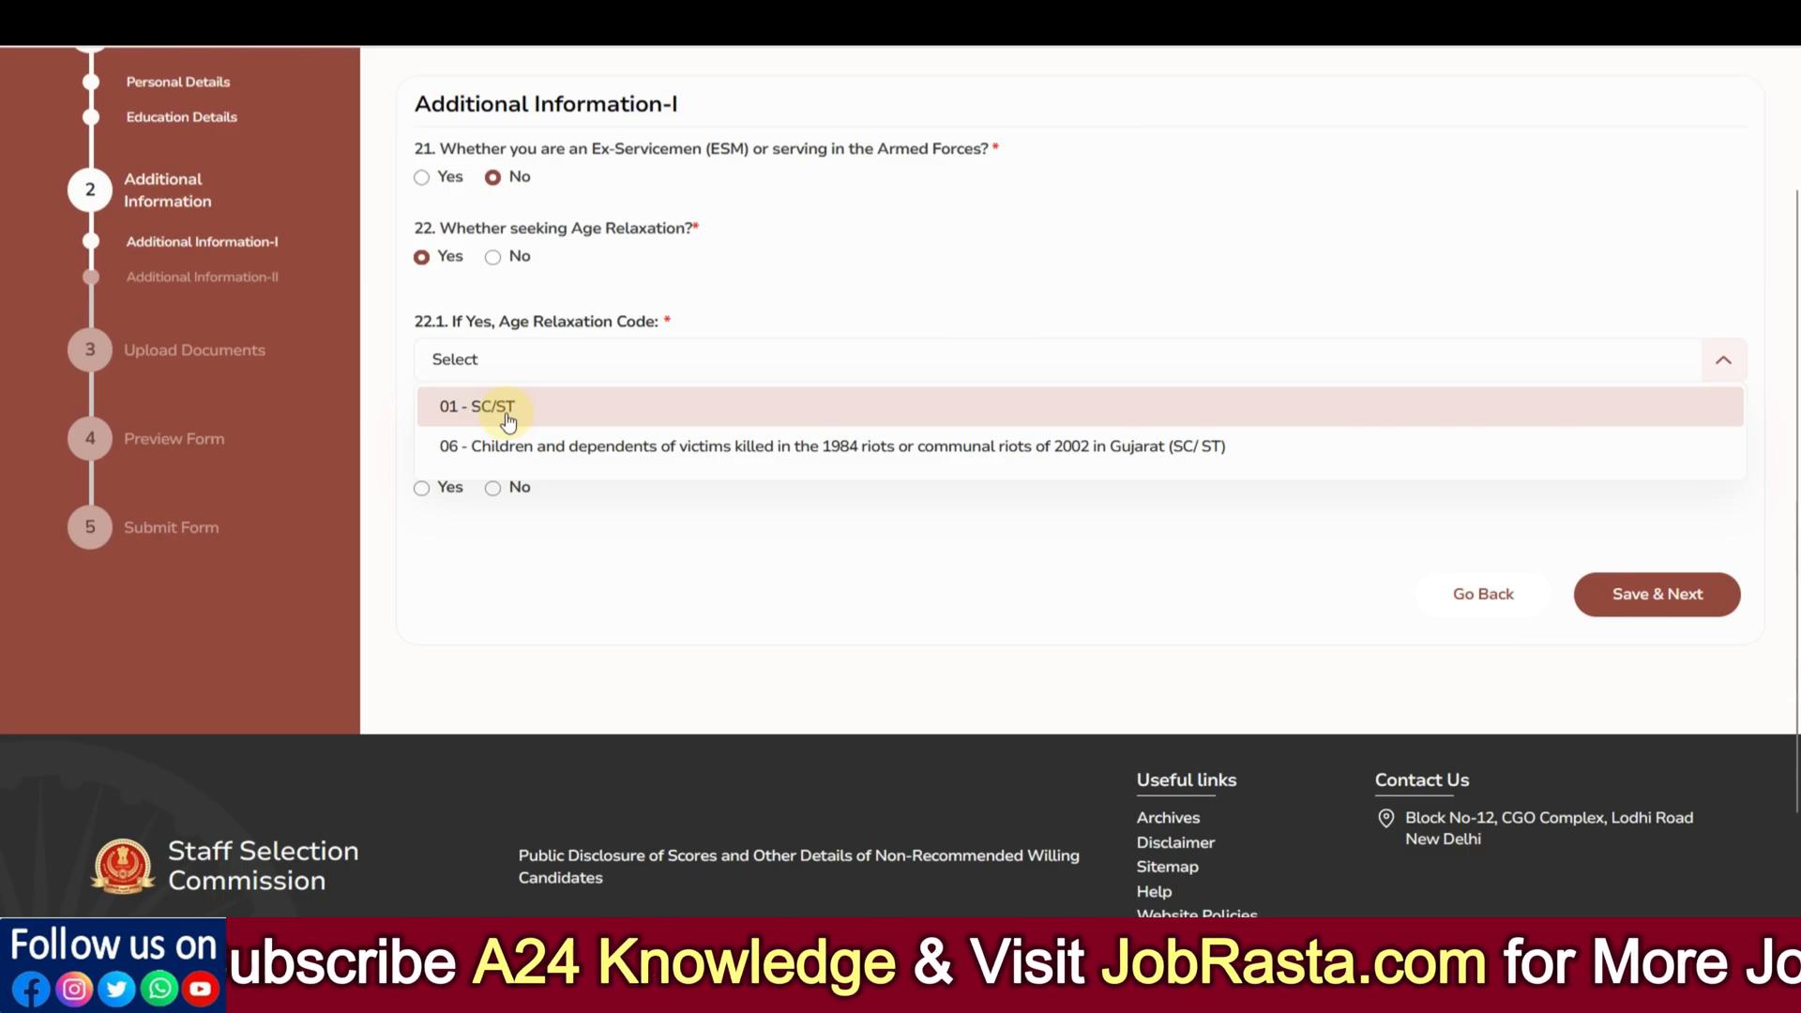
left_click(500, 407)
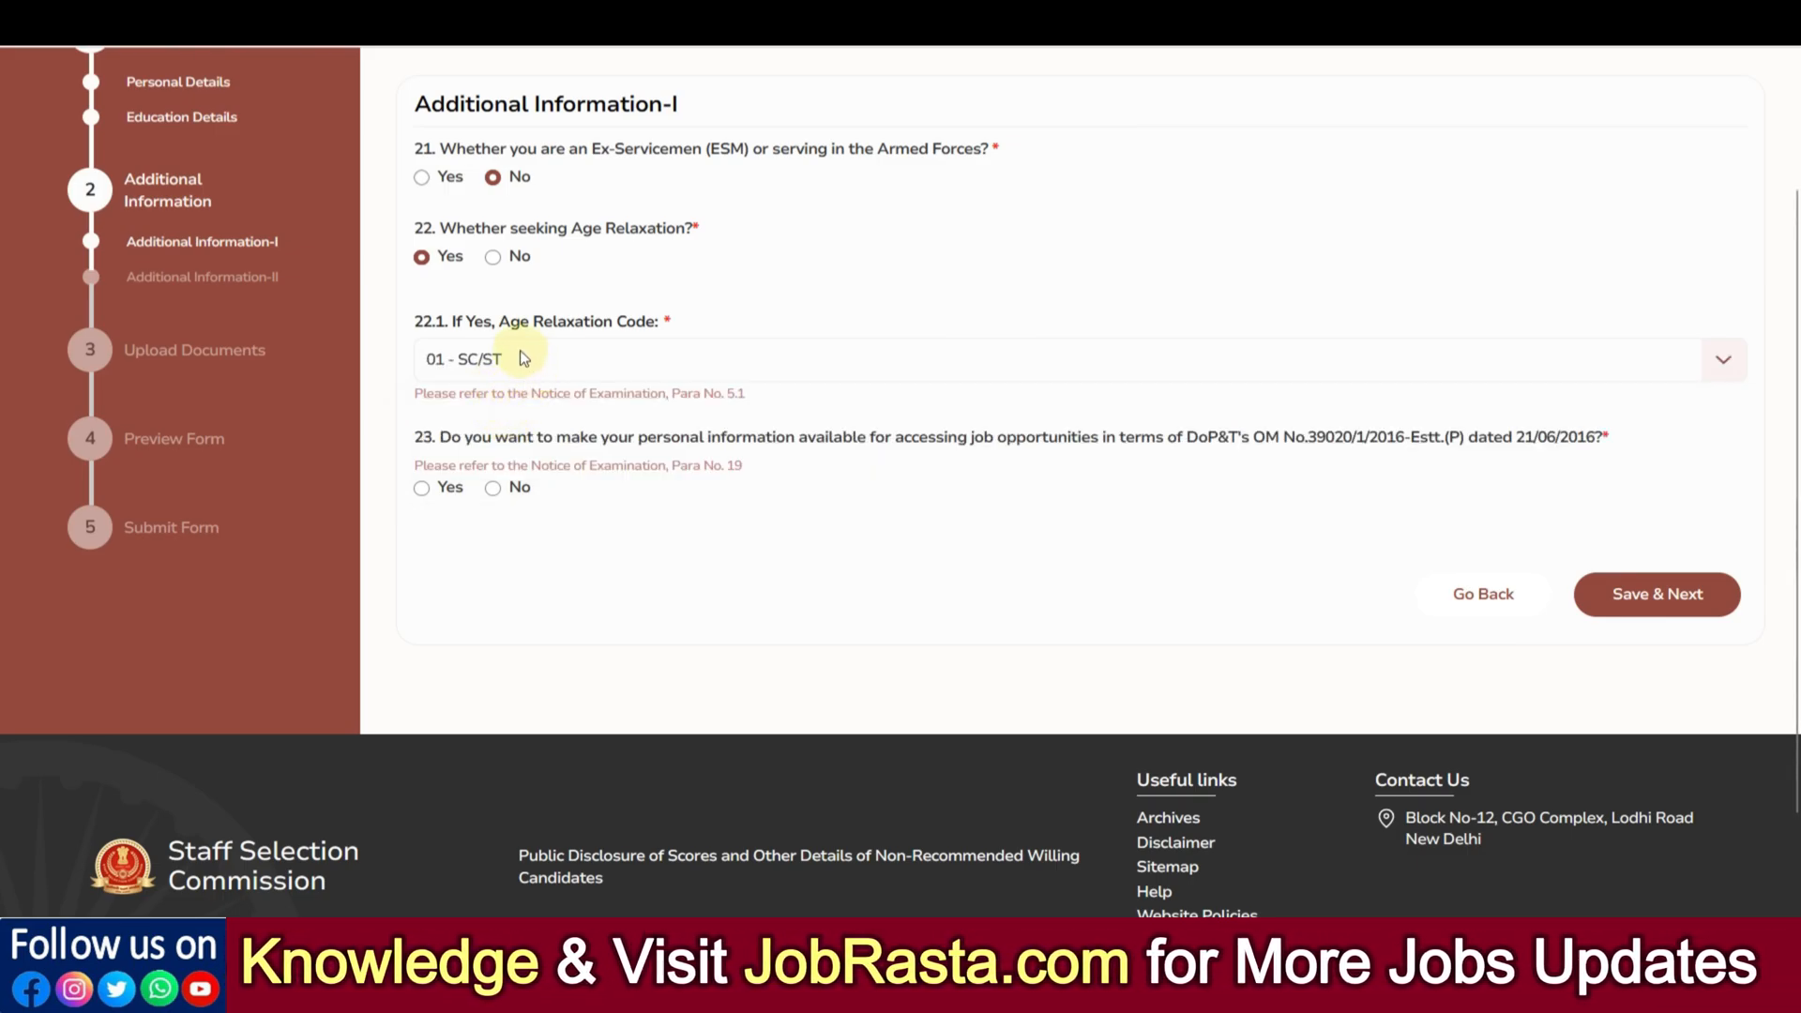
left_click(492, 255)
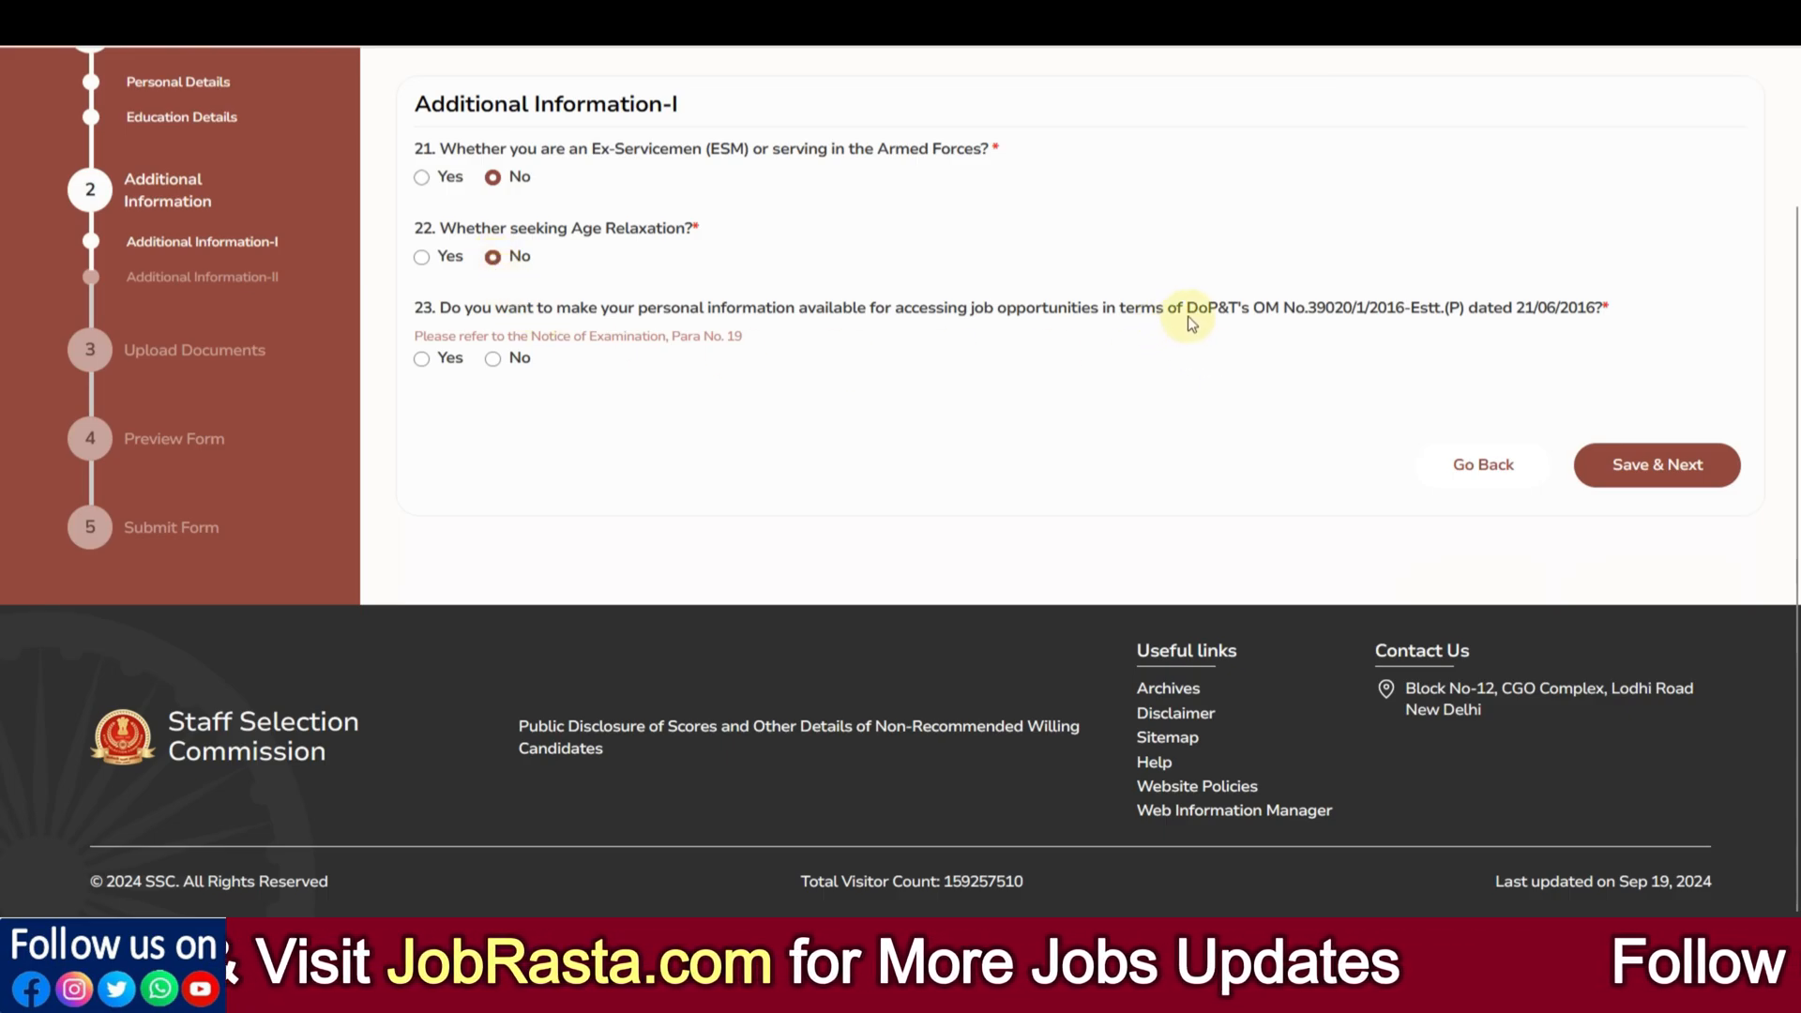
left_click_drag(735, 319, 919, 310)
left_click(929, 308)
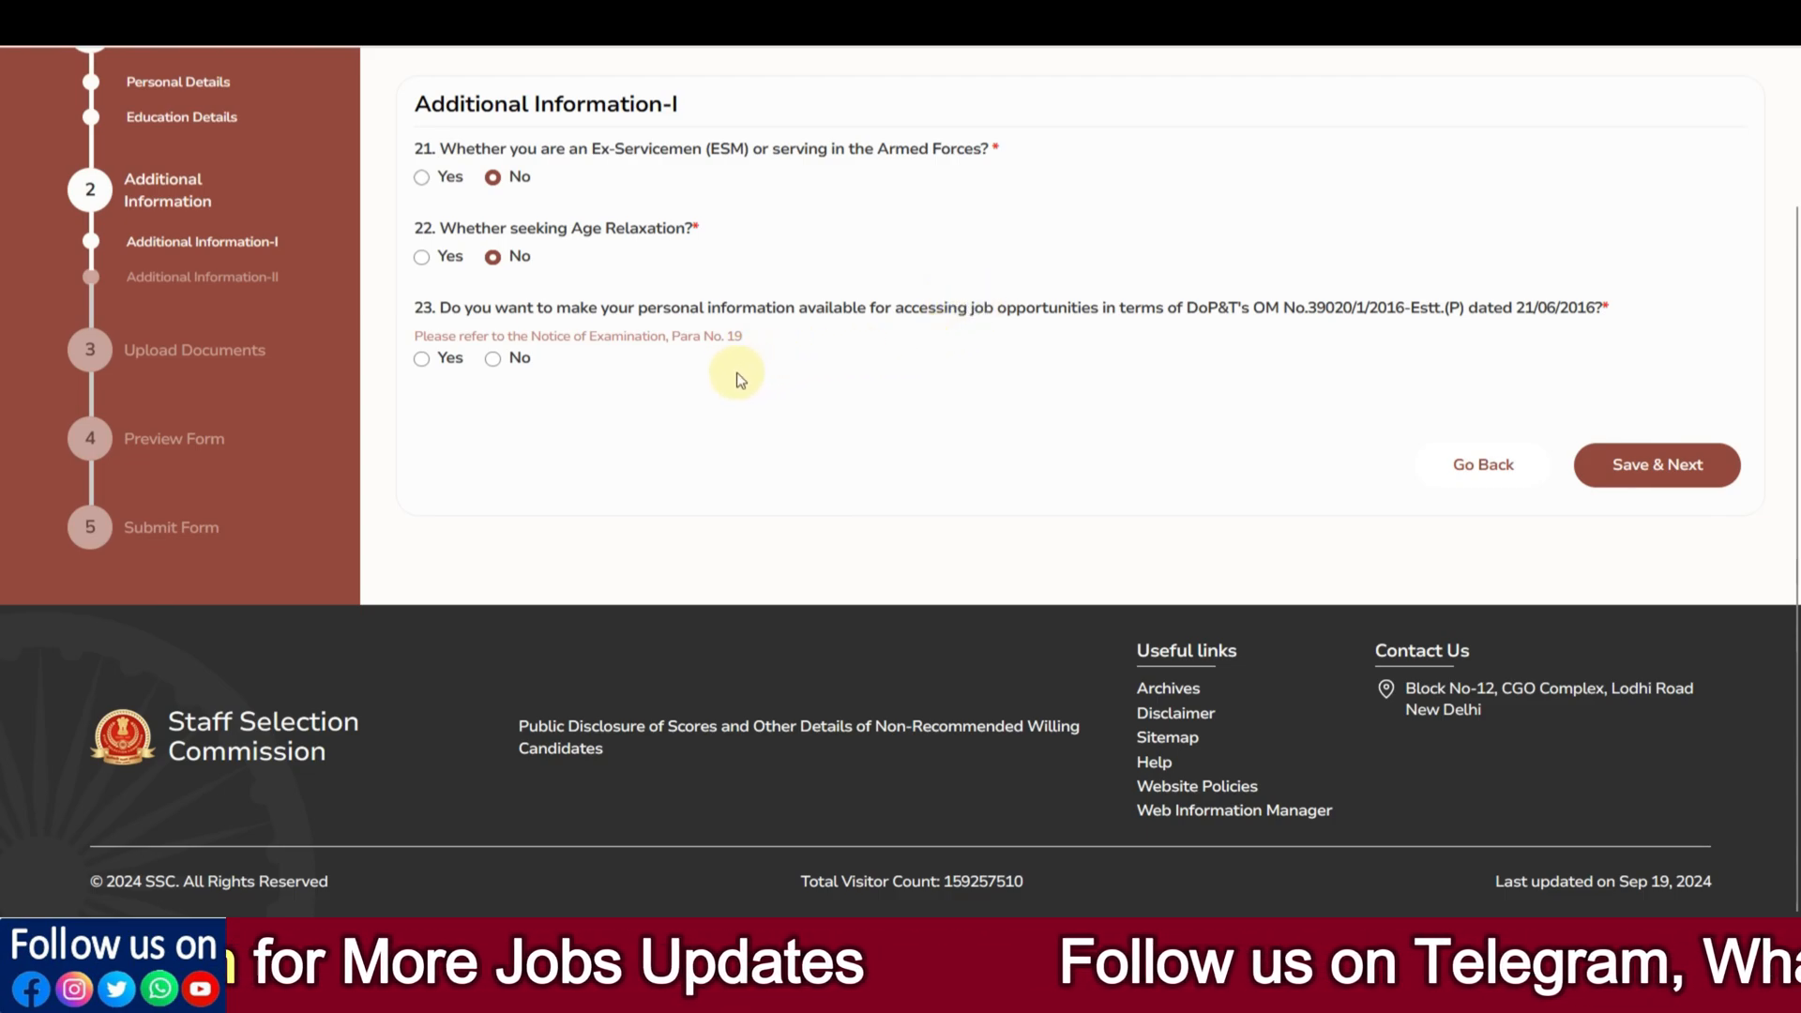
left_click(430, 359)
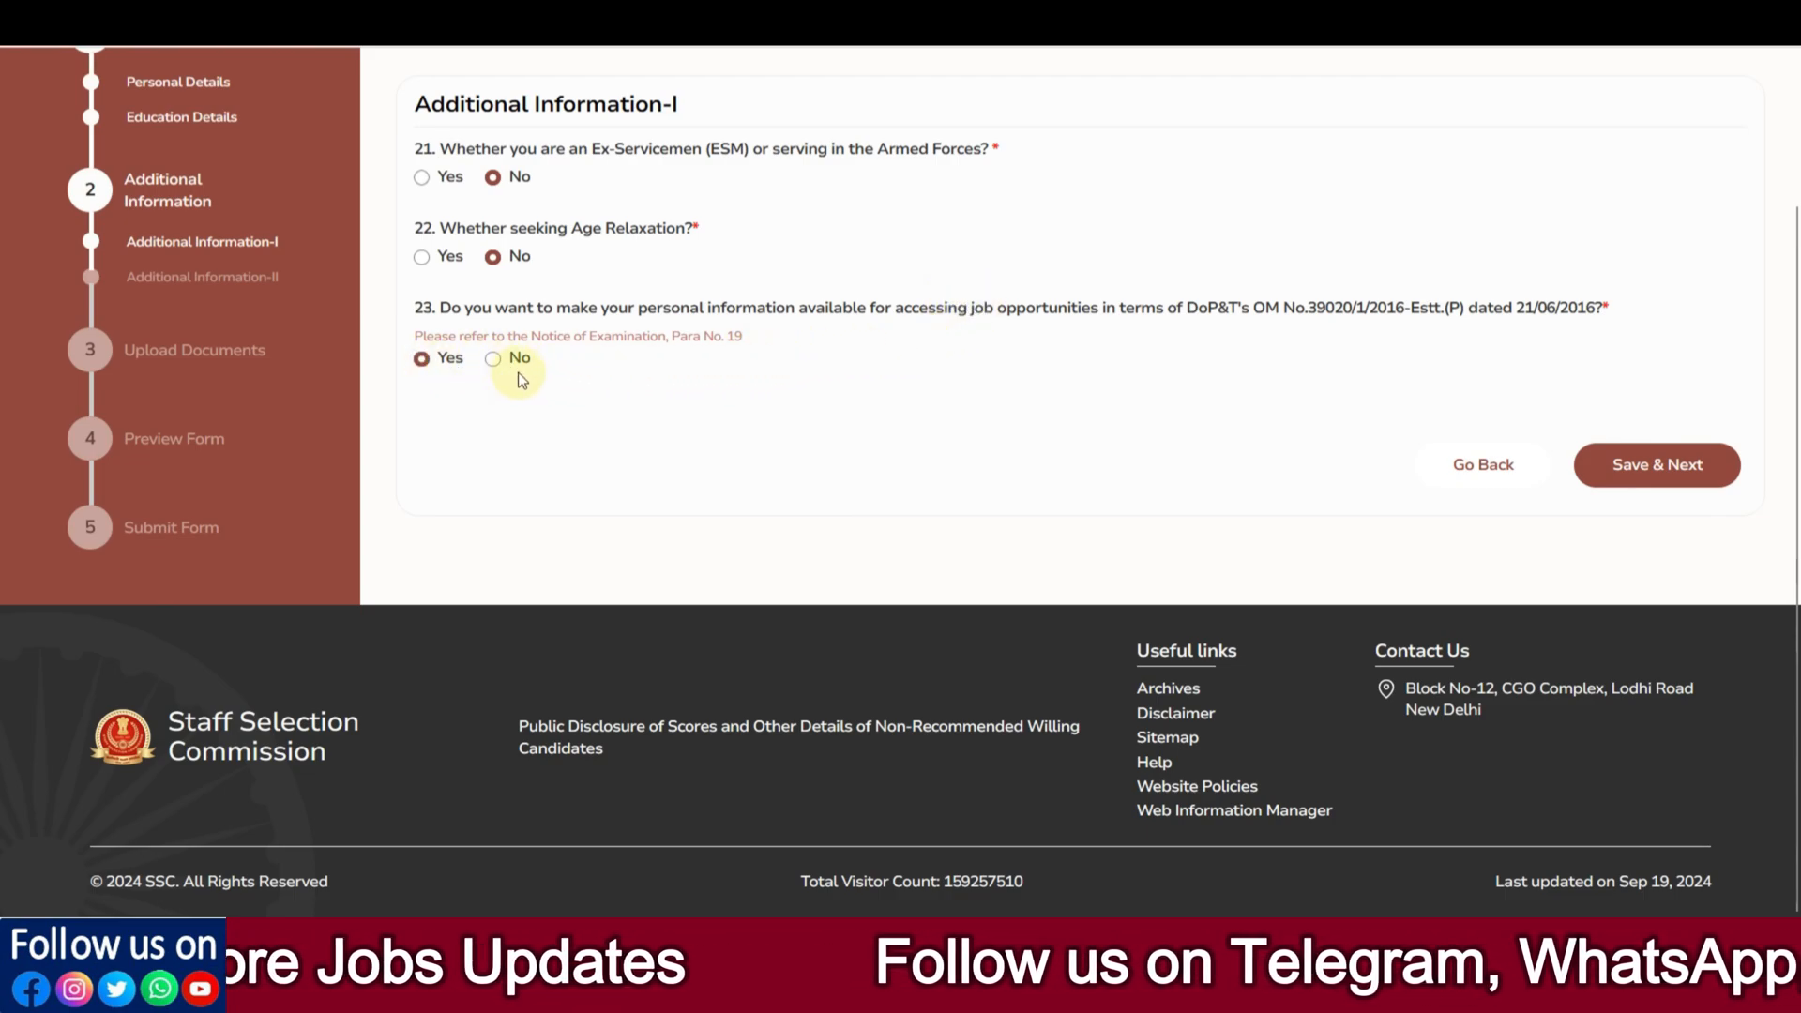
left_click(1649, 490)
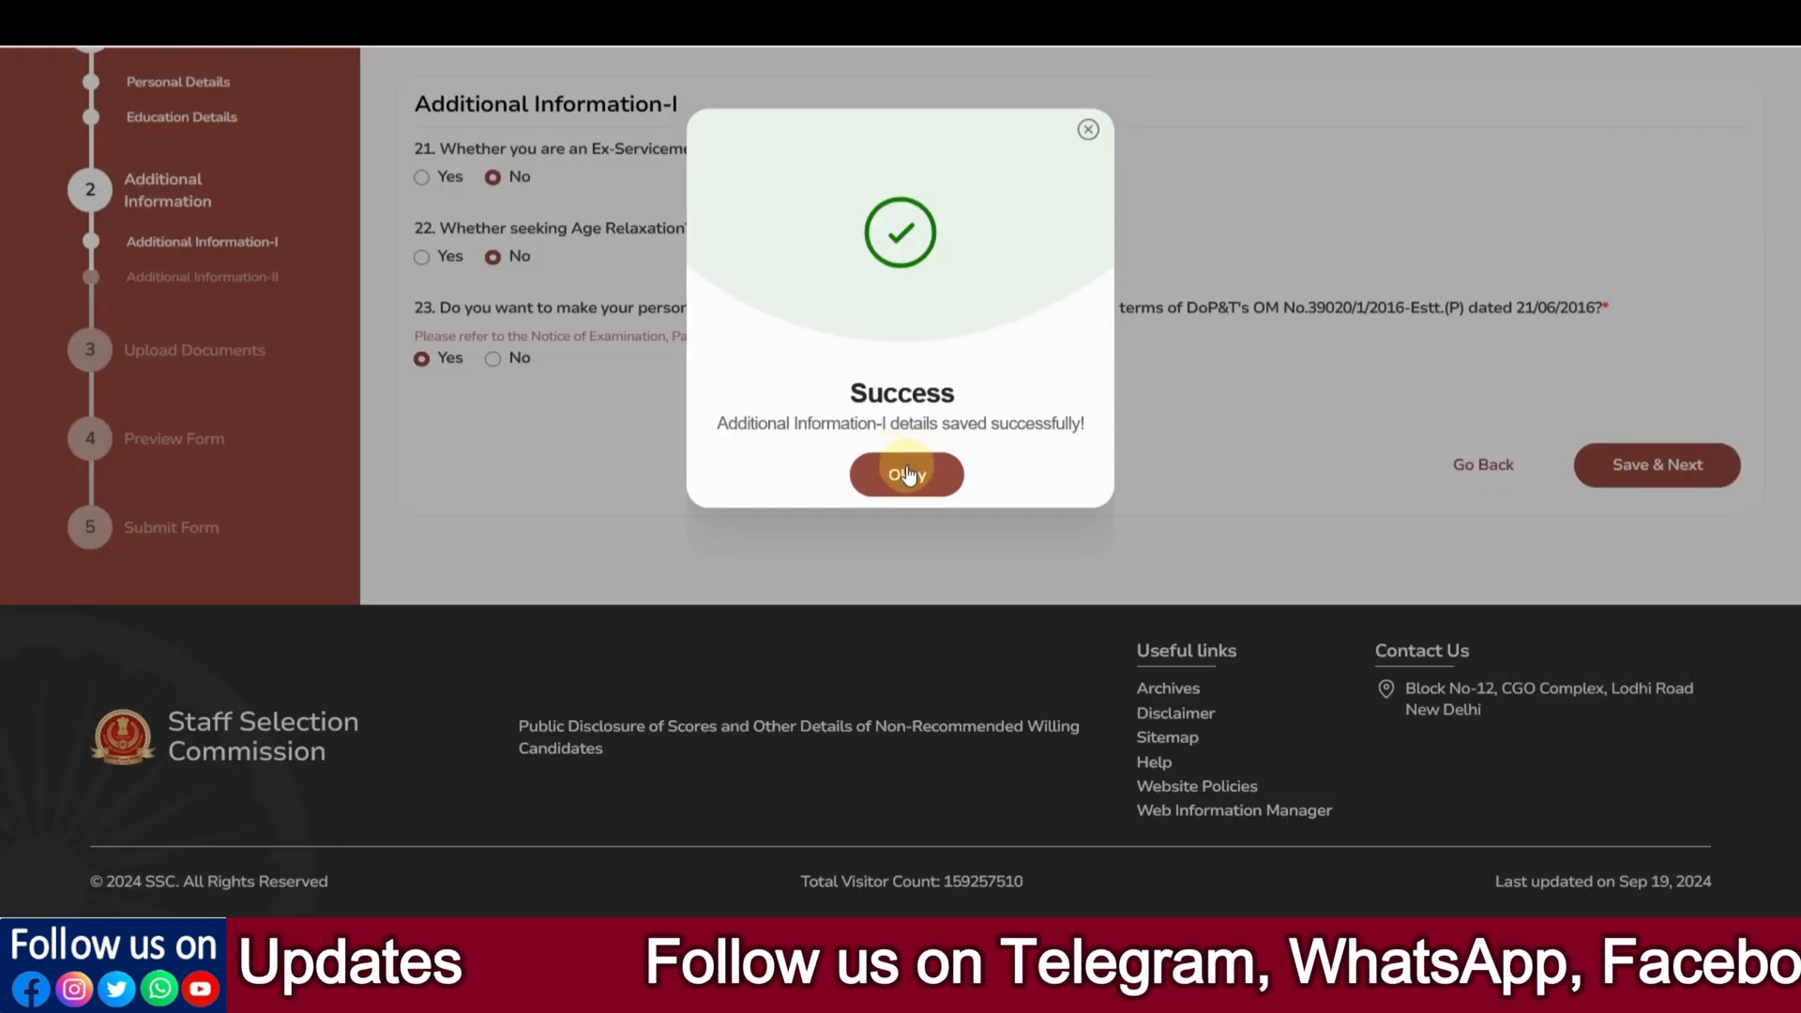
left_click(907, 473)
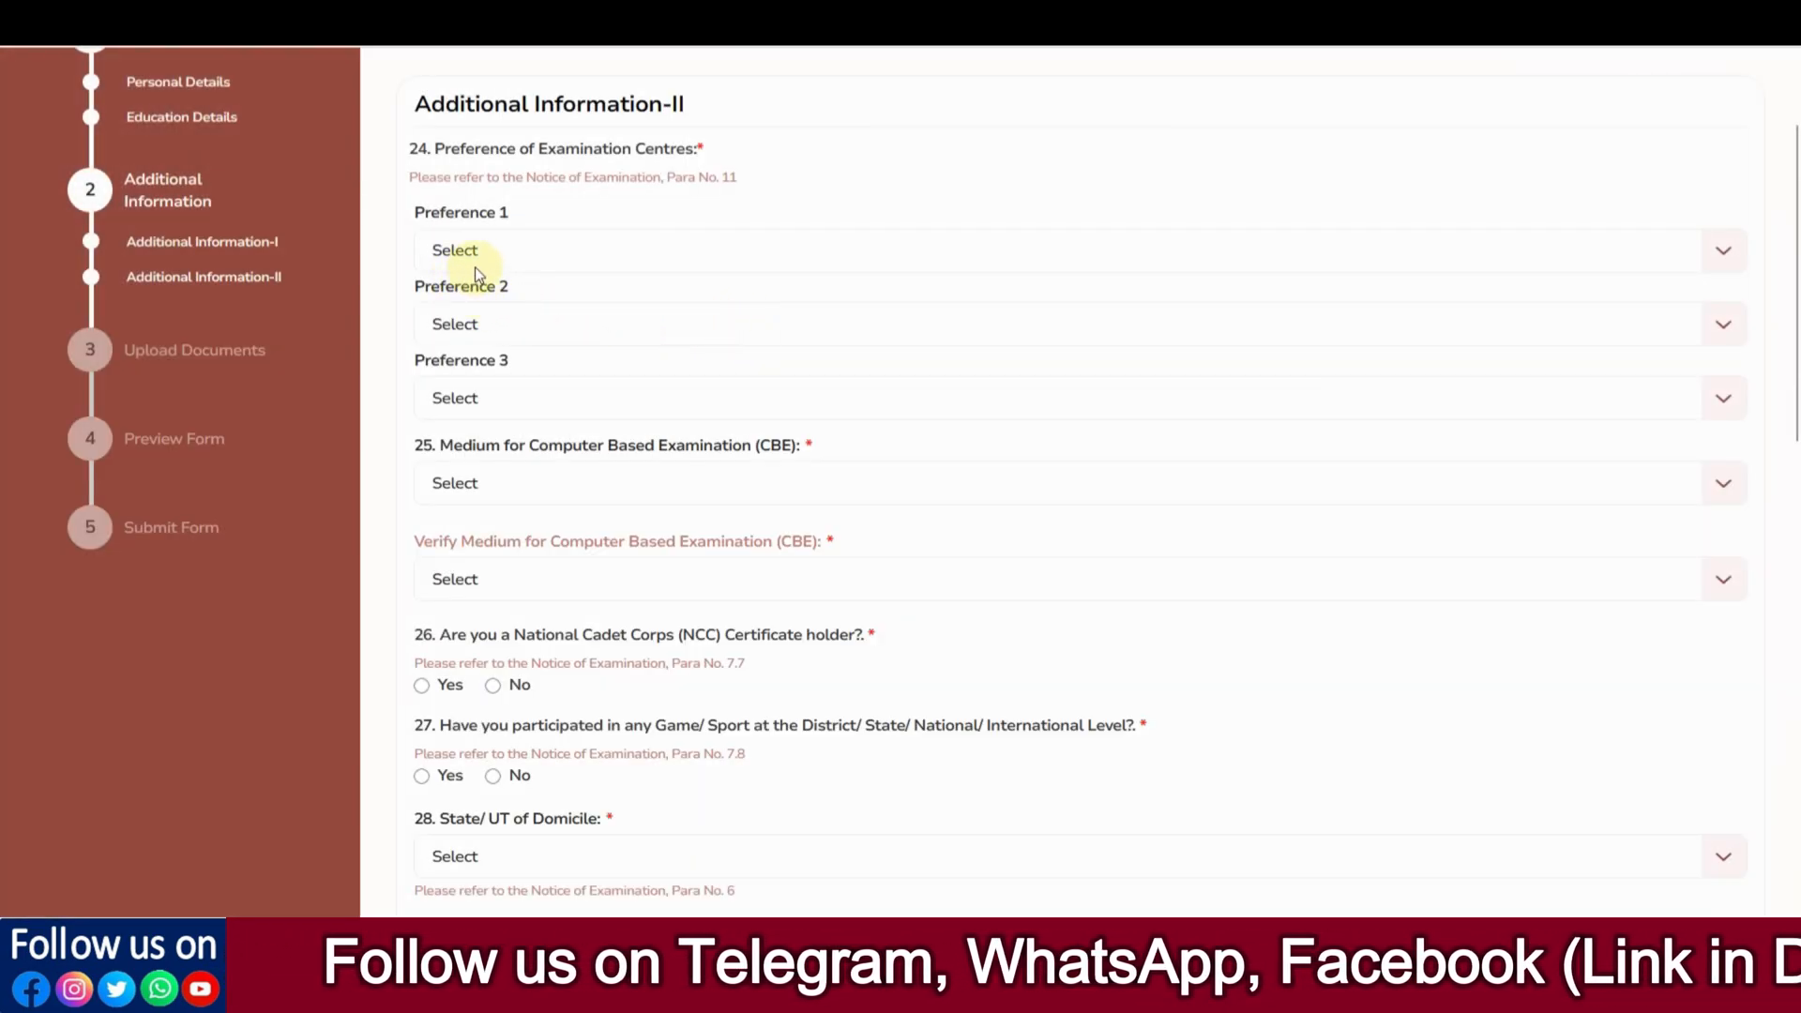
Set the examination centre preferences to NR-Ajmer (2401), NR-Jodhpur (2406) and NR-Udaipur (2409), in that order.
left_click(563, 253)
scroll(563, 345, "down", 1)
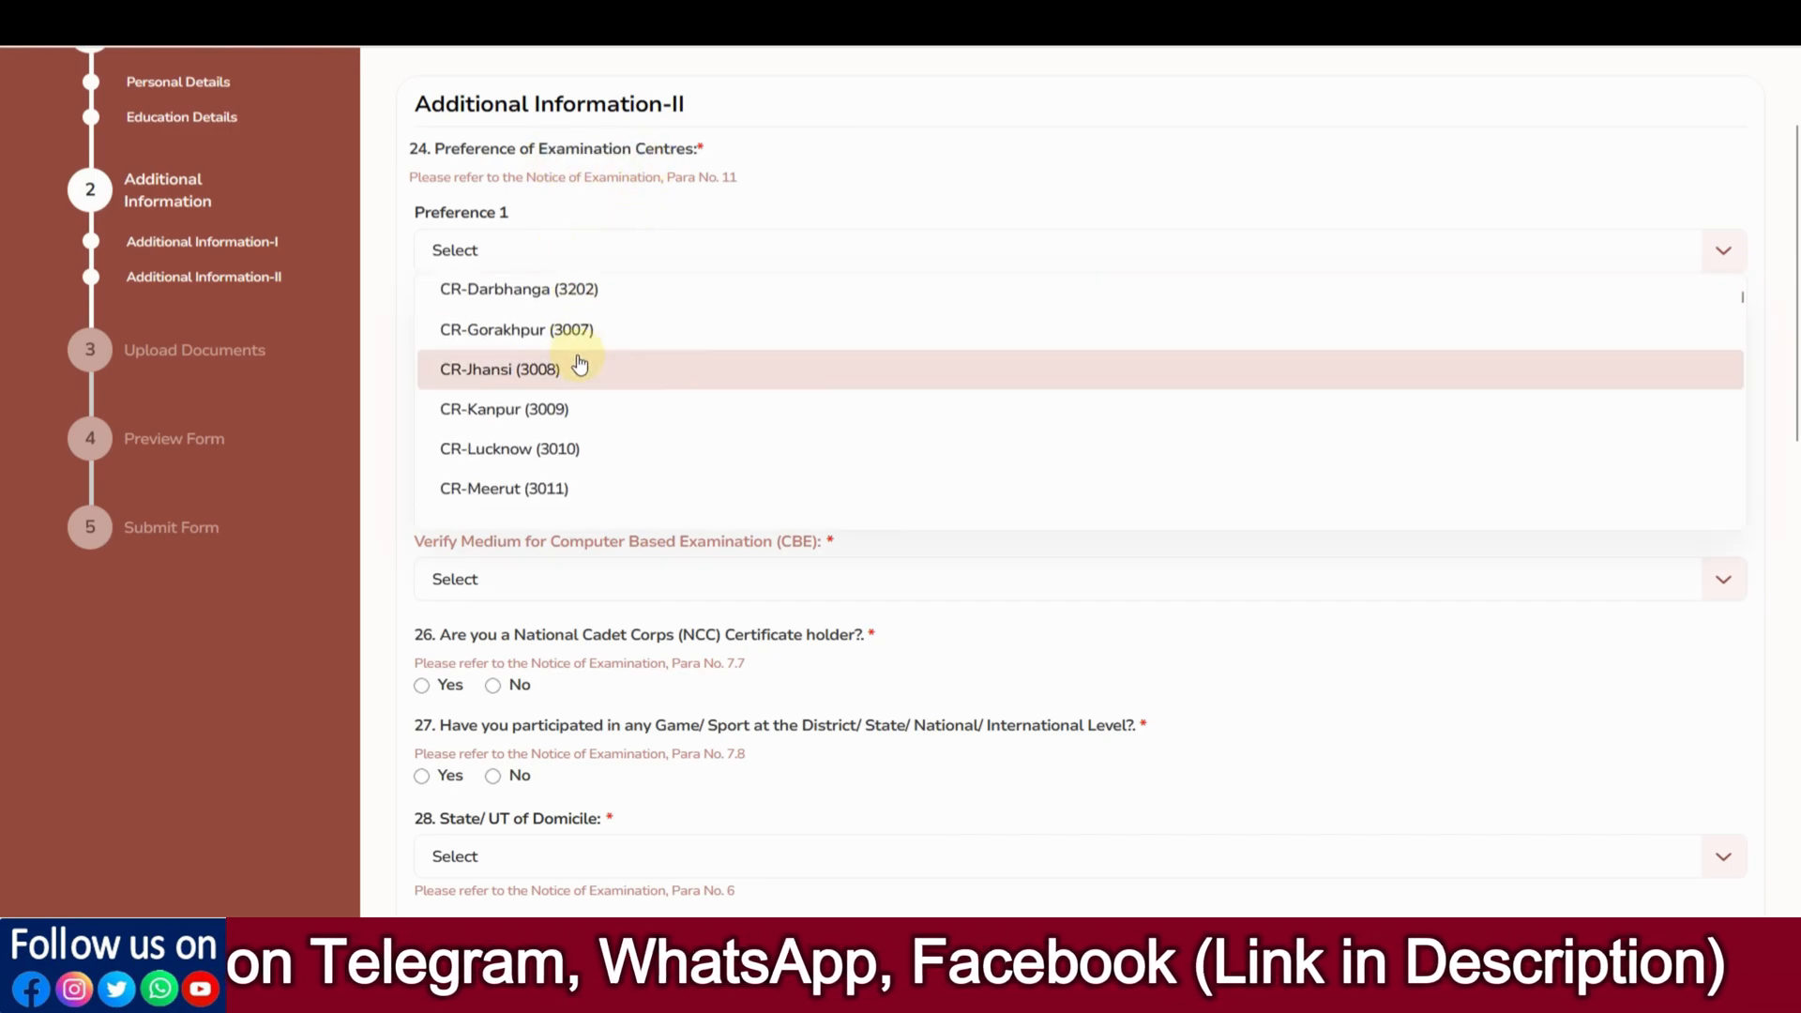
scroll(579, 364, "down", 3)
scroll(580, 364, "down", 6)
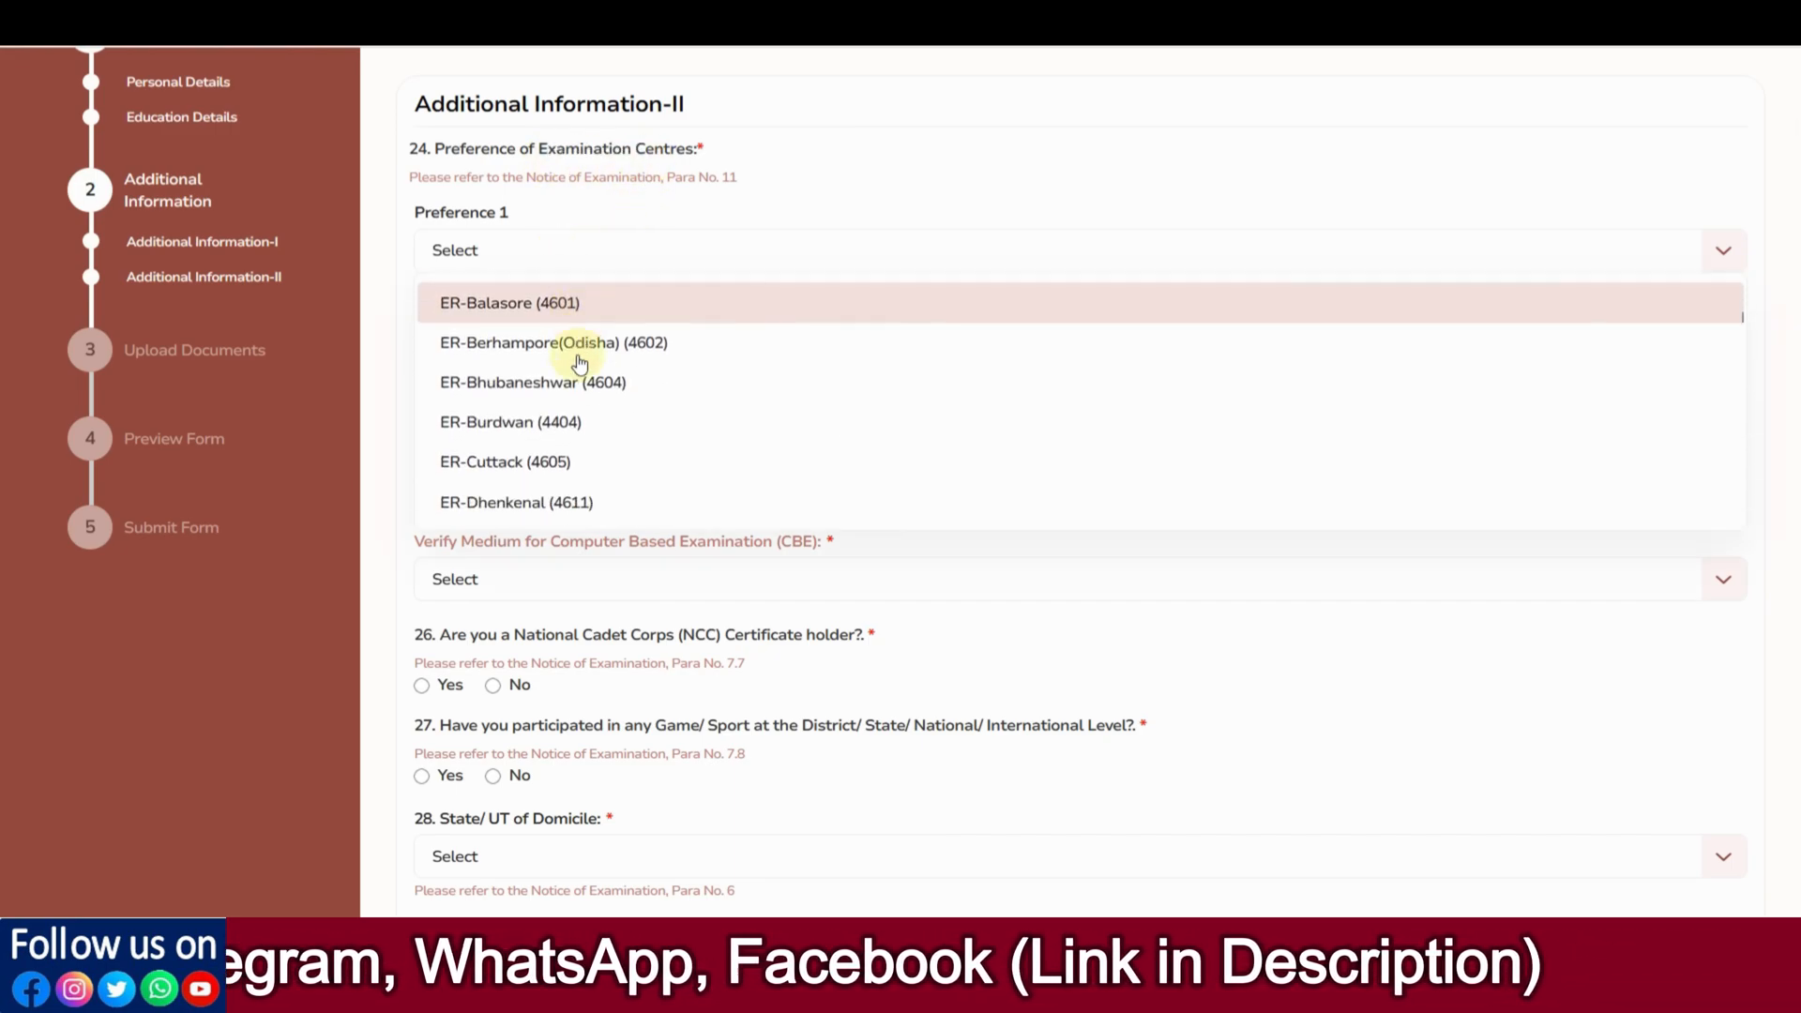
scroll(580, 364, "down", 8)
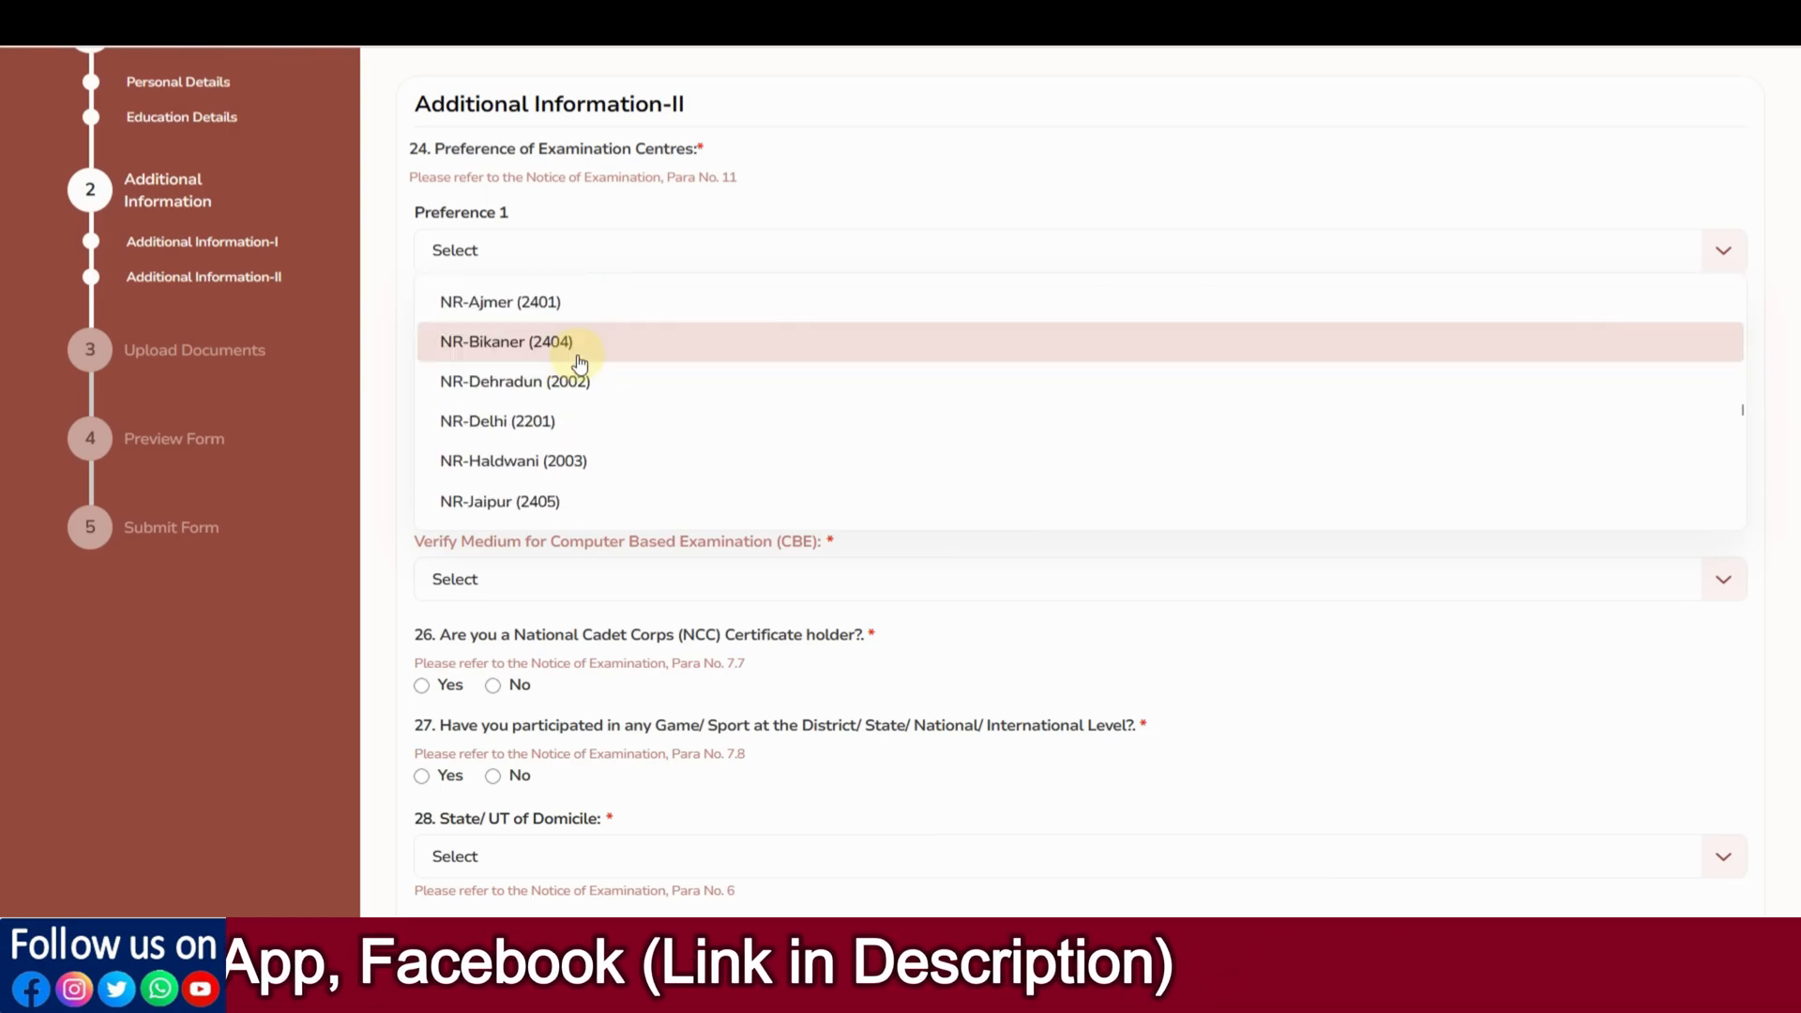
left_click(549, 302)
left_click(536, 330)
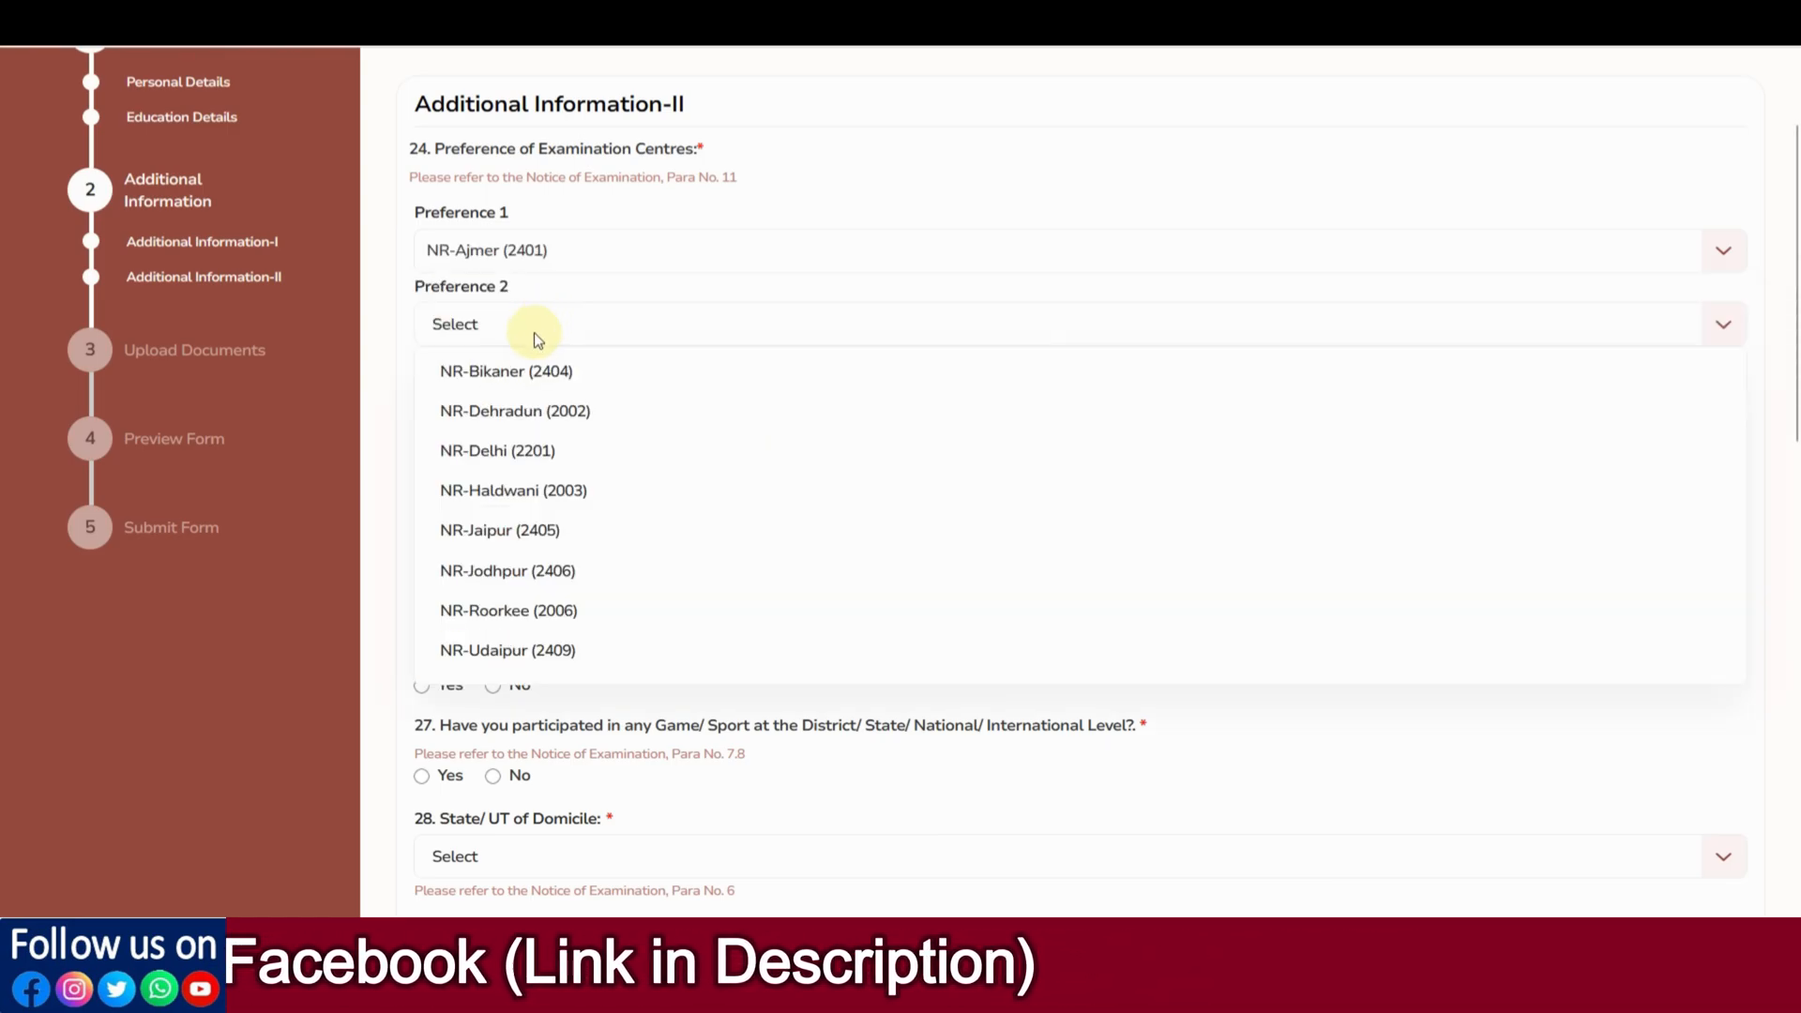
left_click(512, 570)
left_click(510, 403)
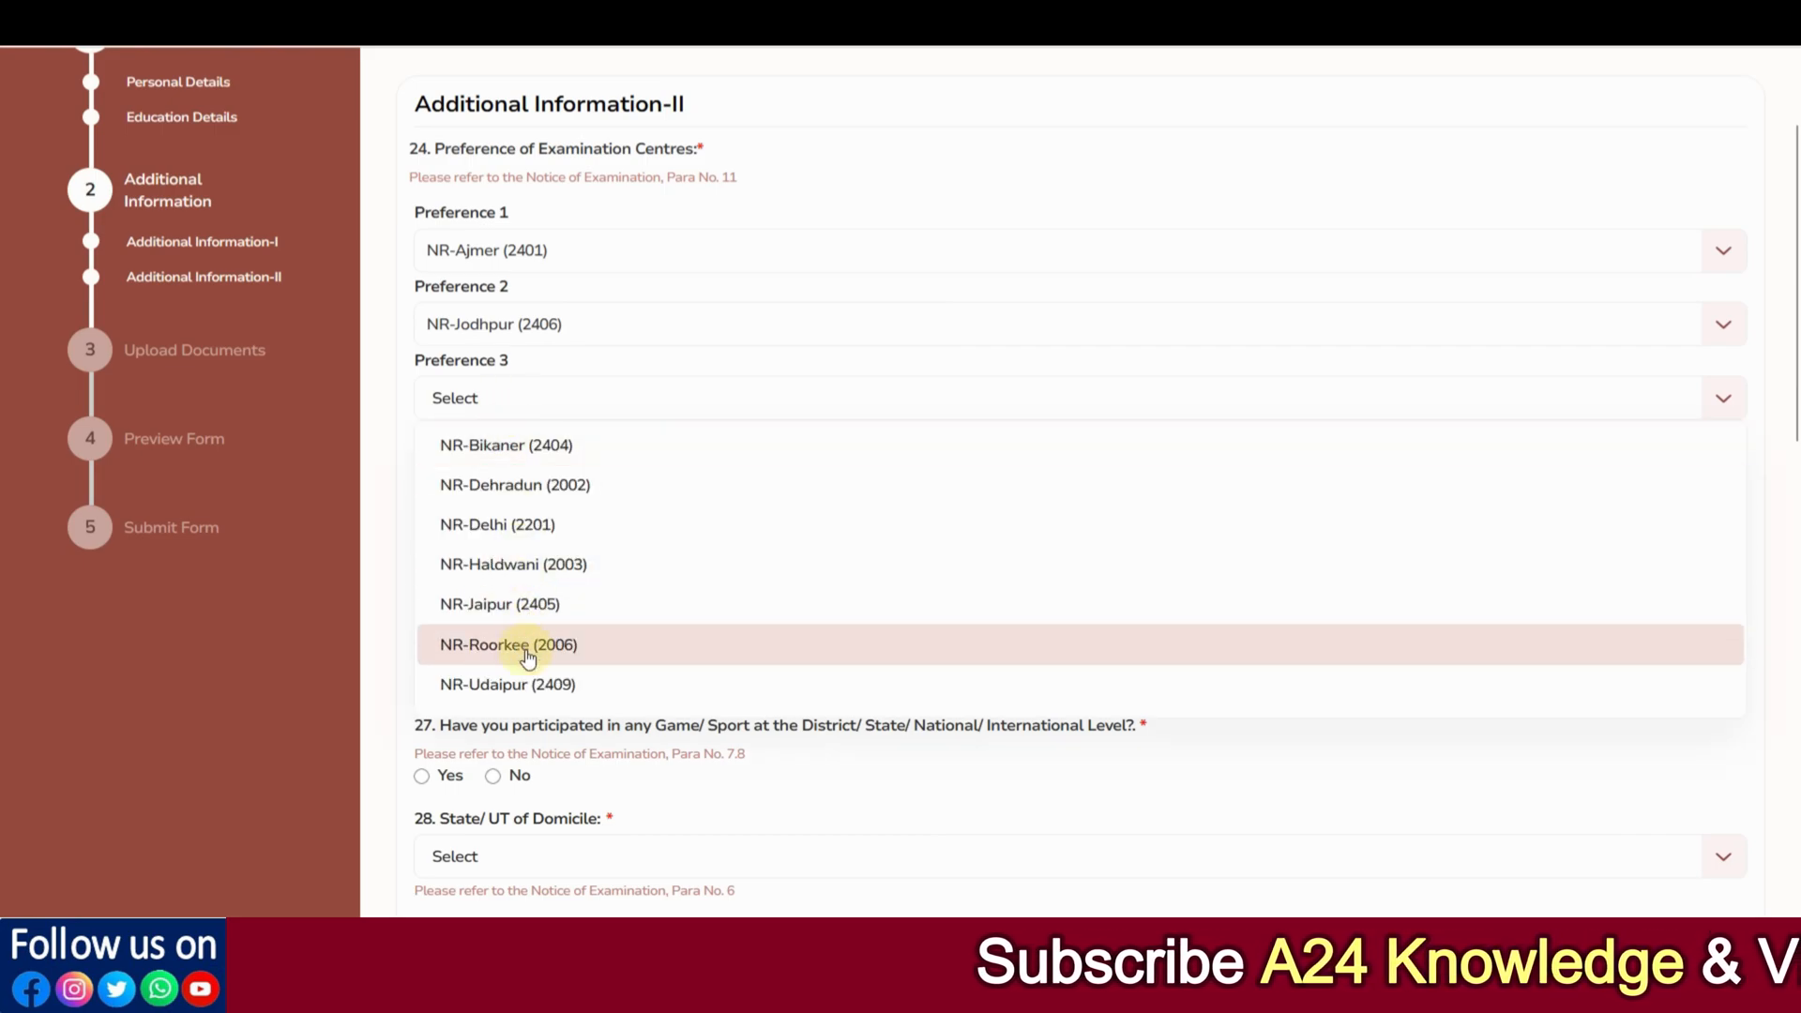
left_click(523, 681)
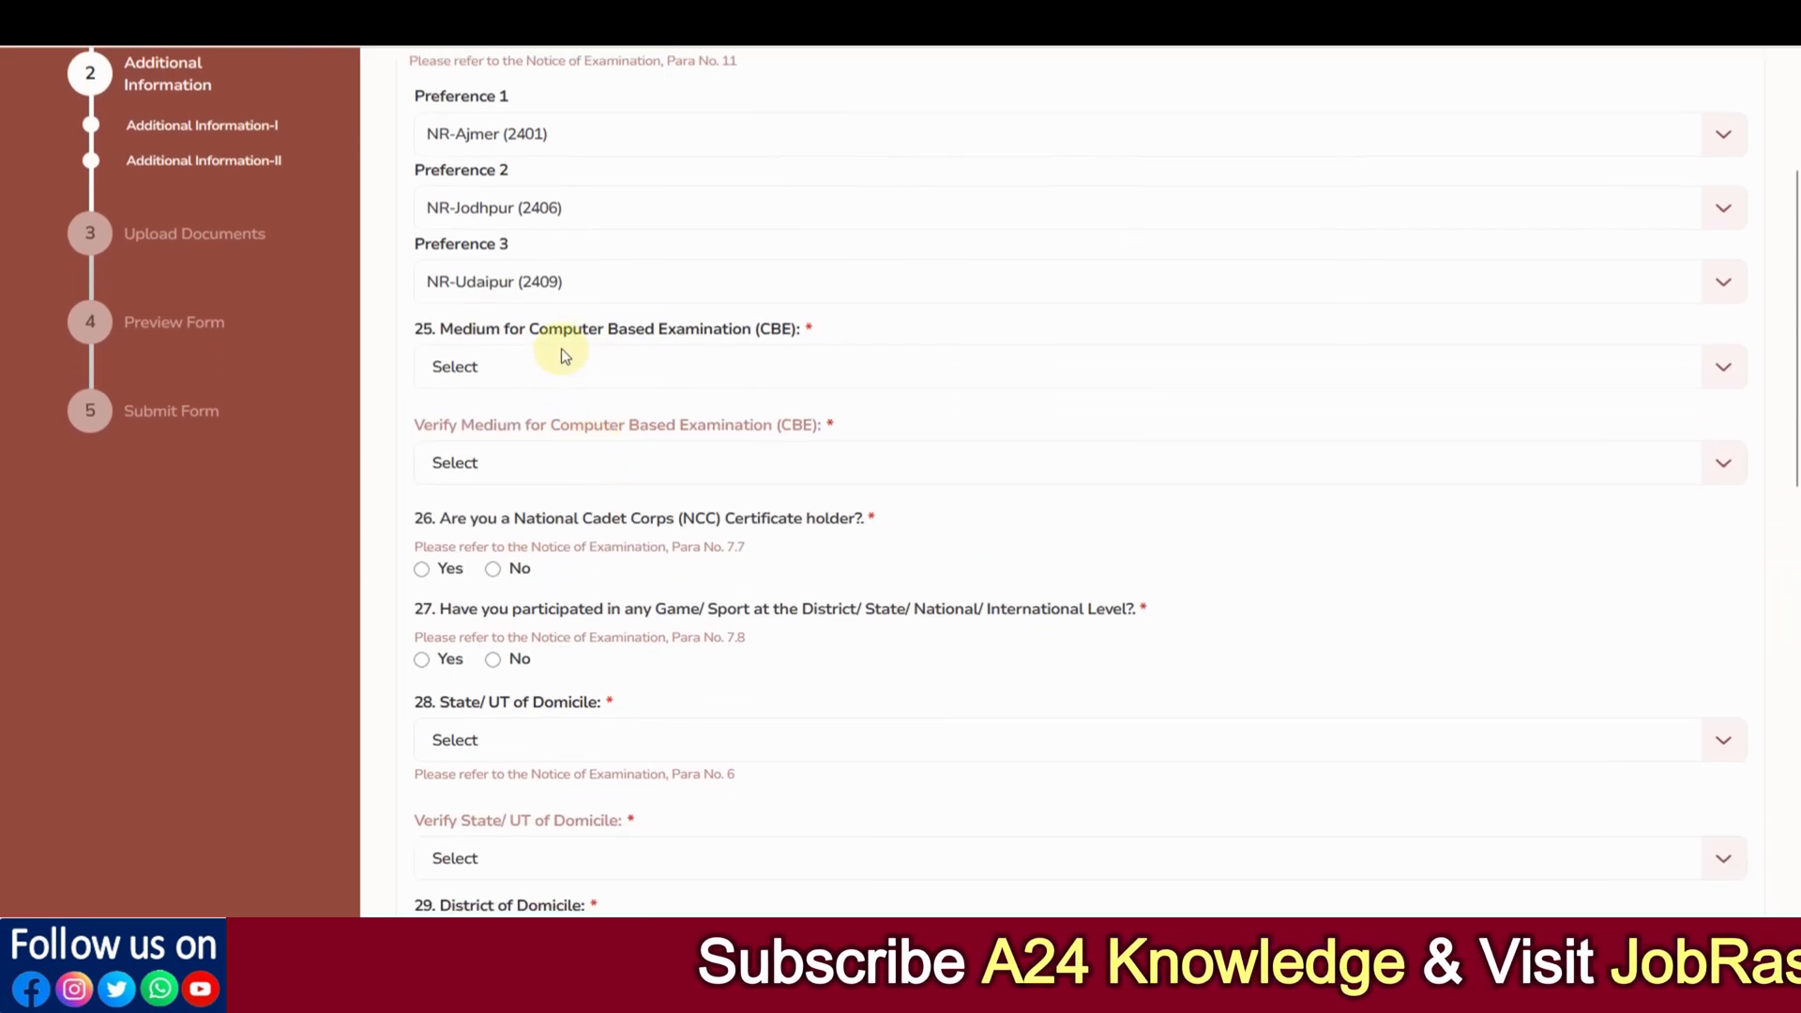
Set the Medium for Computer Based Examination and its verification to 01 - Hindi.
left_click(645, 370)
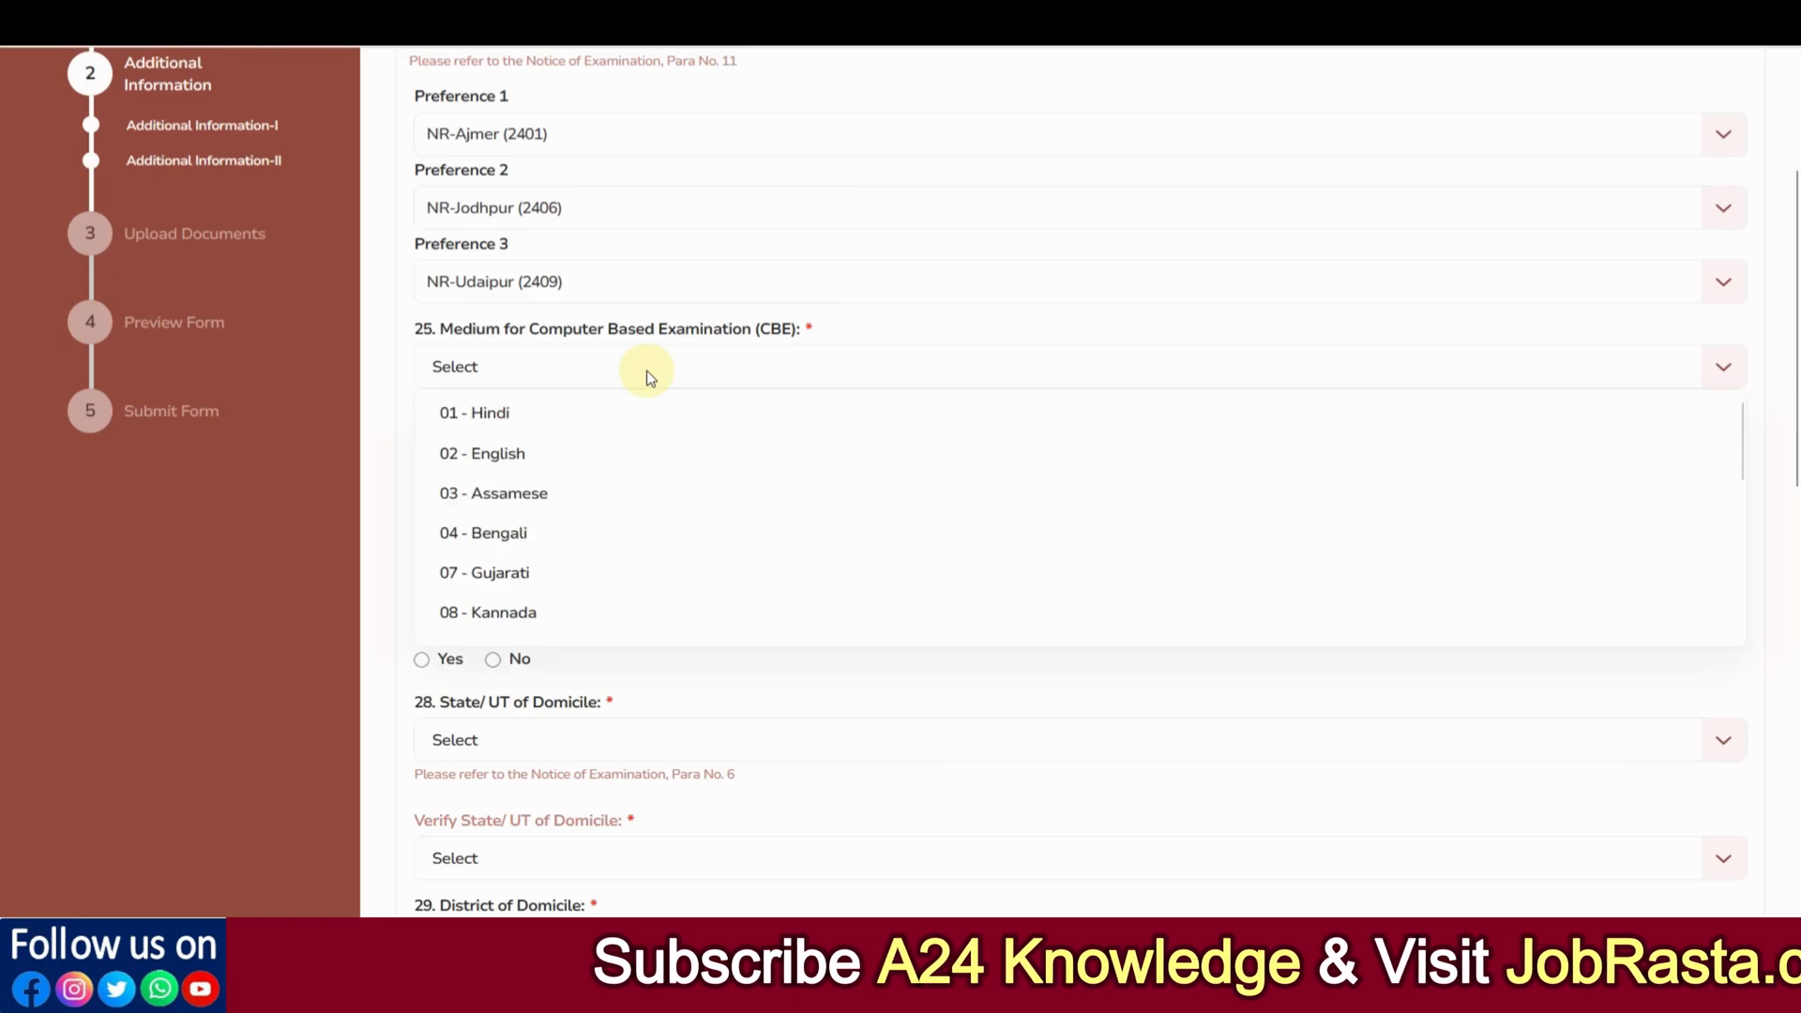
left_click(600, 412)
left_click(519, 466)
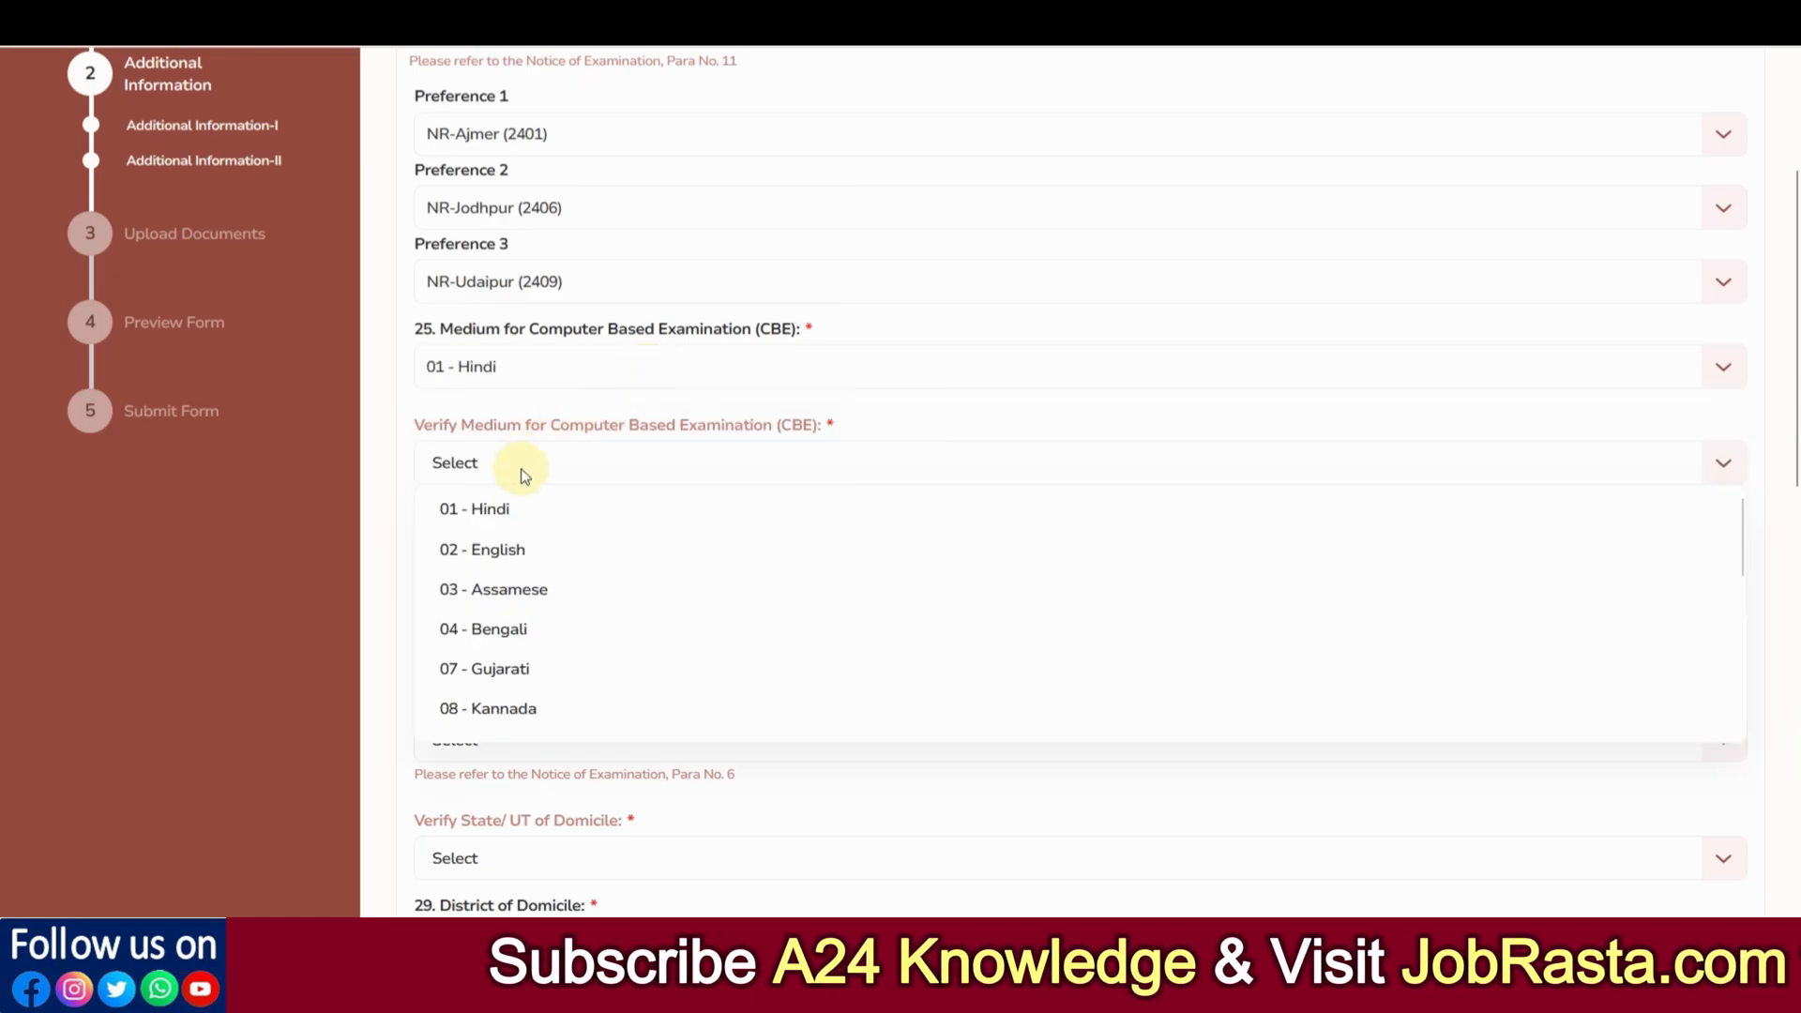
left_click(517, 528)
scroll(672, 414, "down", 4)
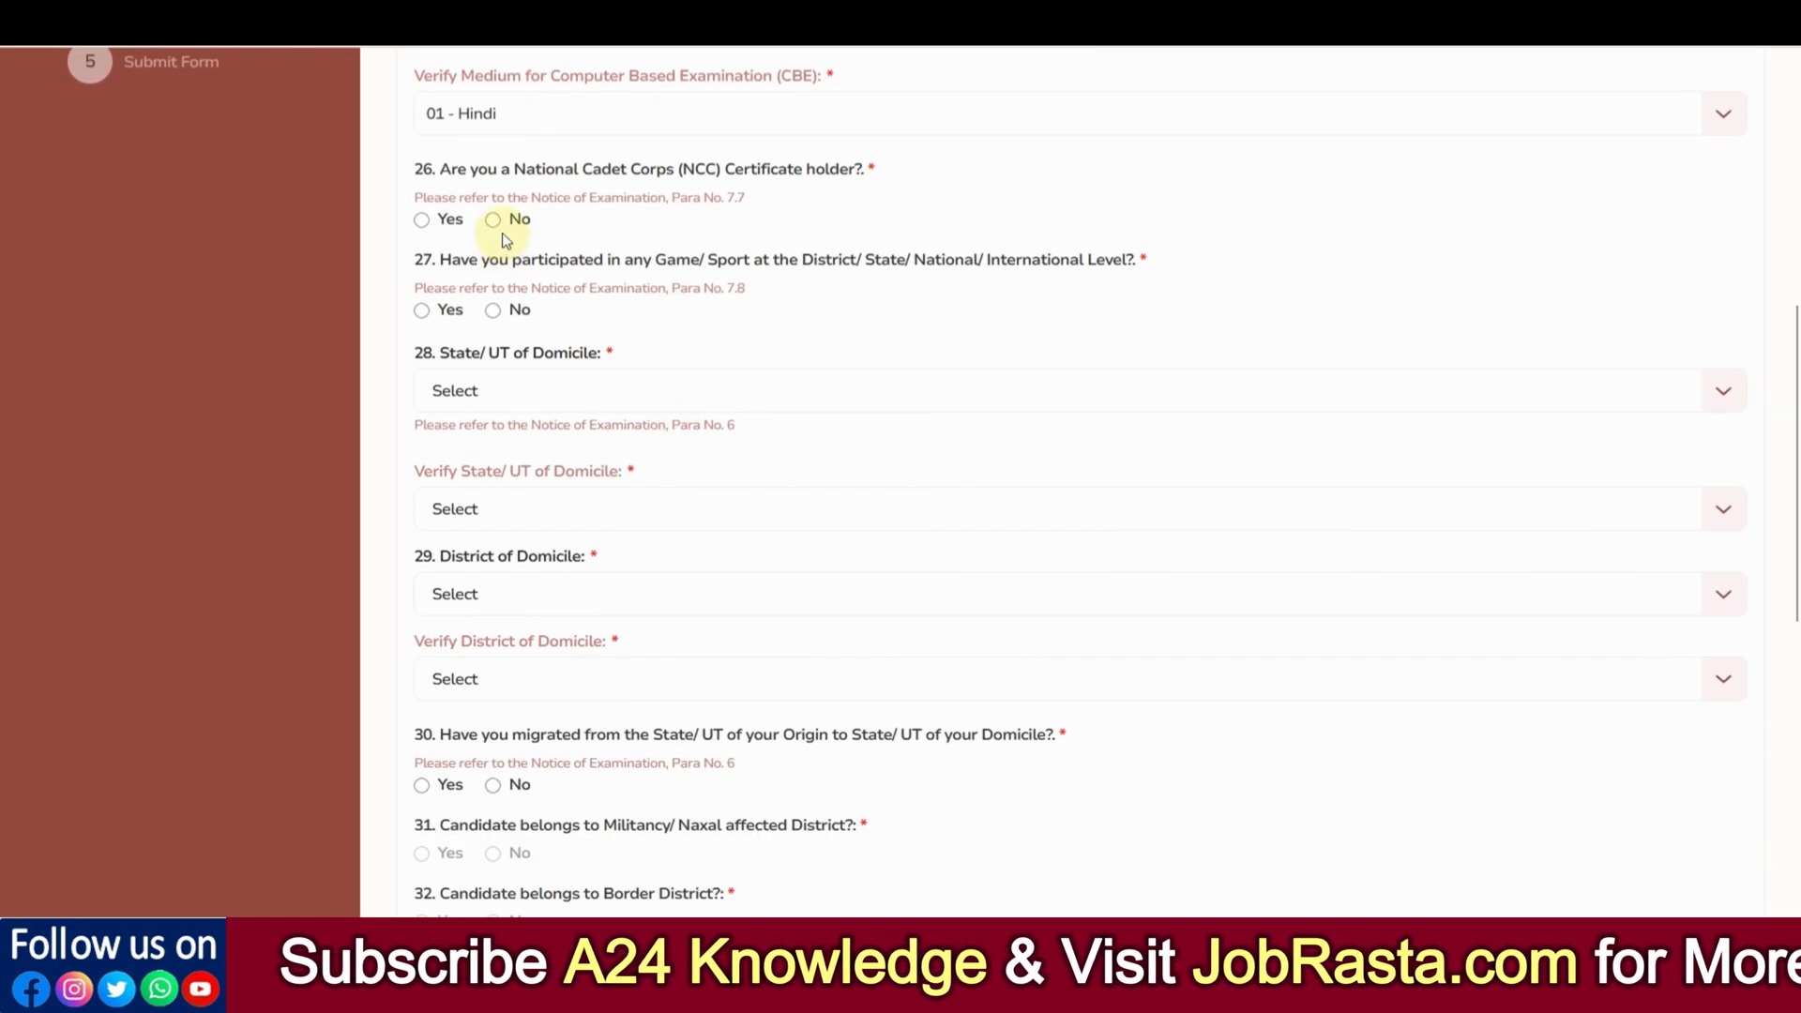
left_click(420, 221)
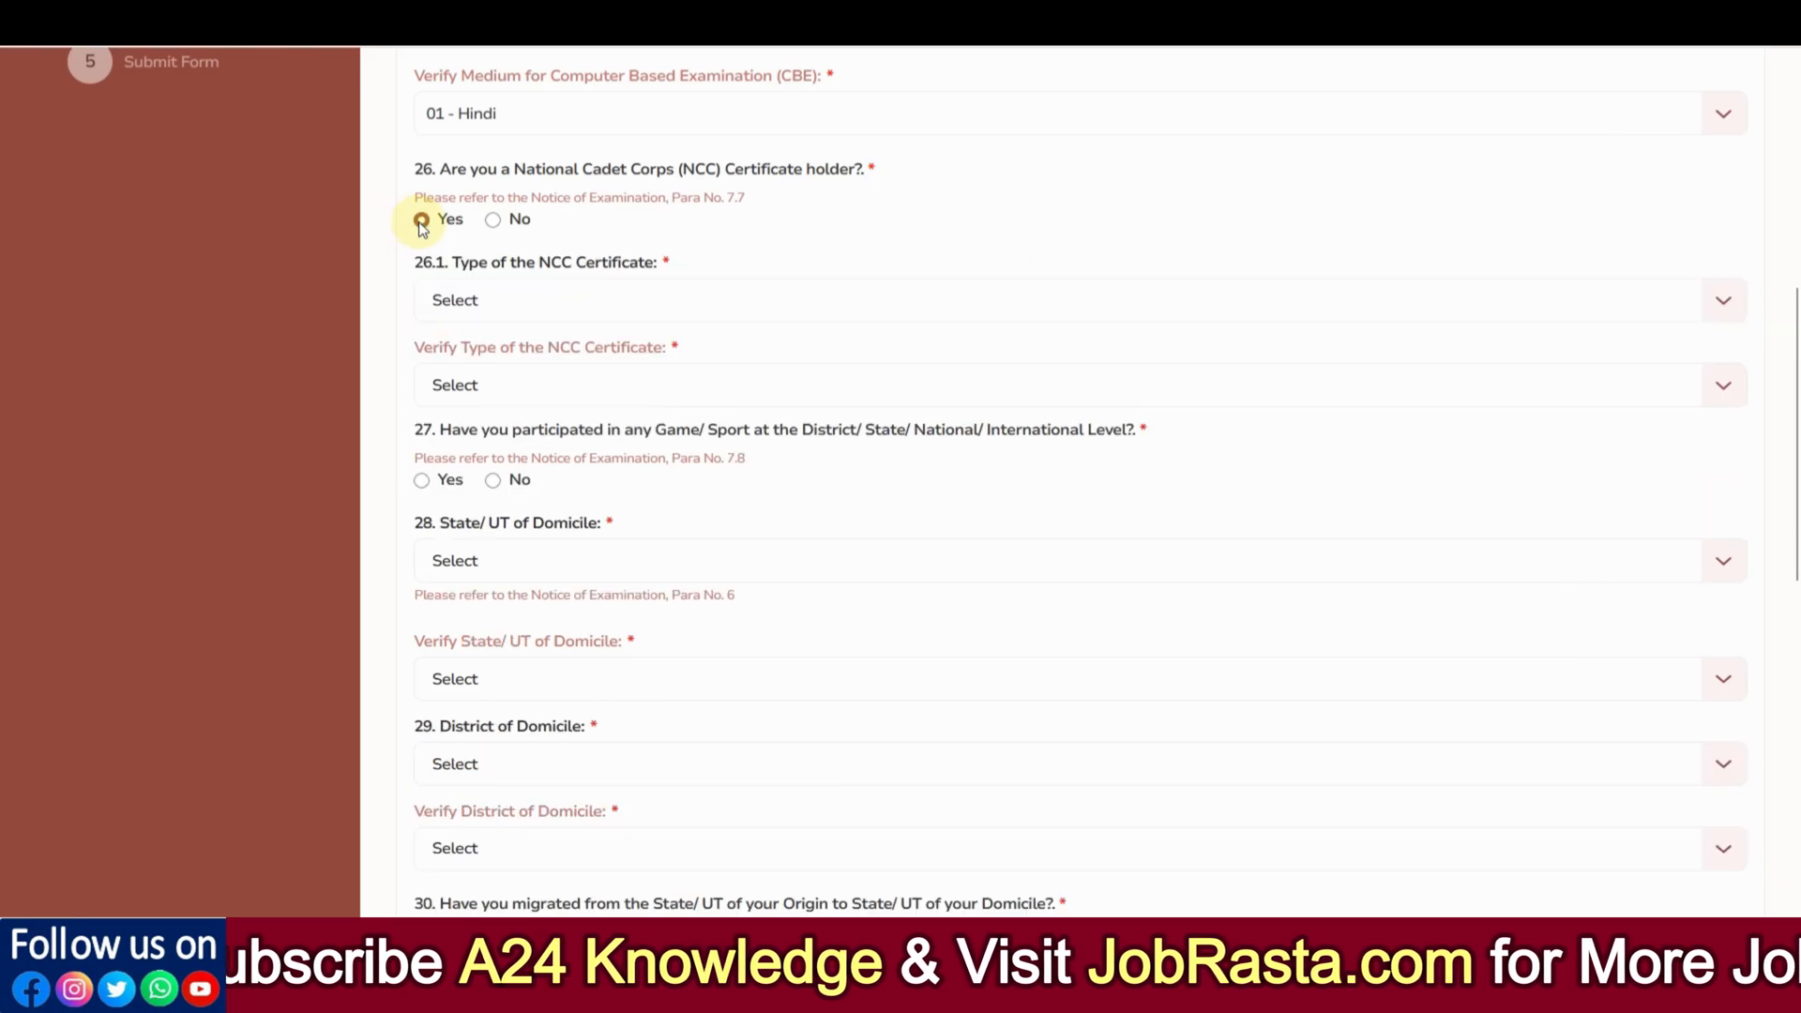
left_click(497, 300)
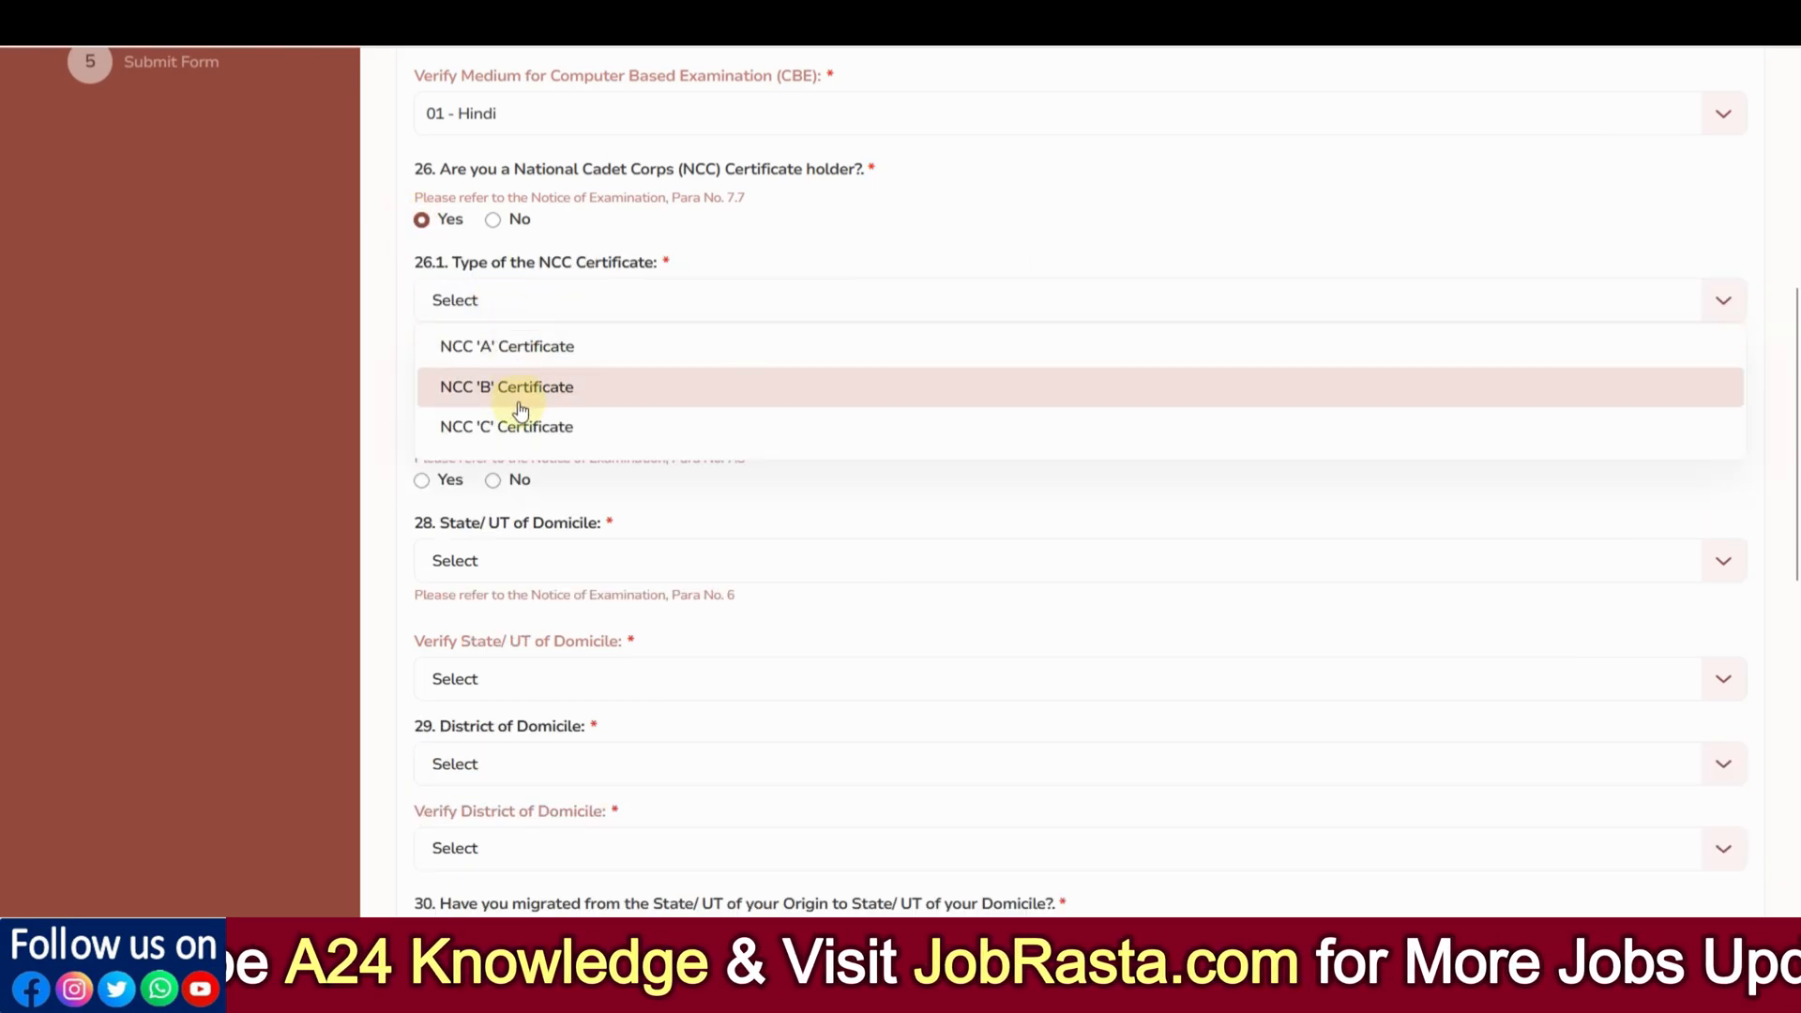
left_click(515, 424)
left_click(563, 385)
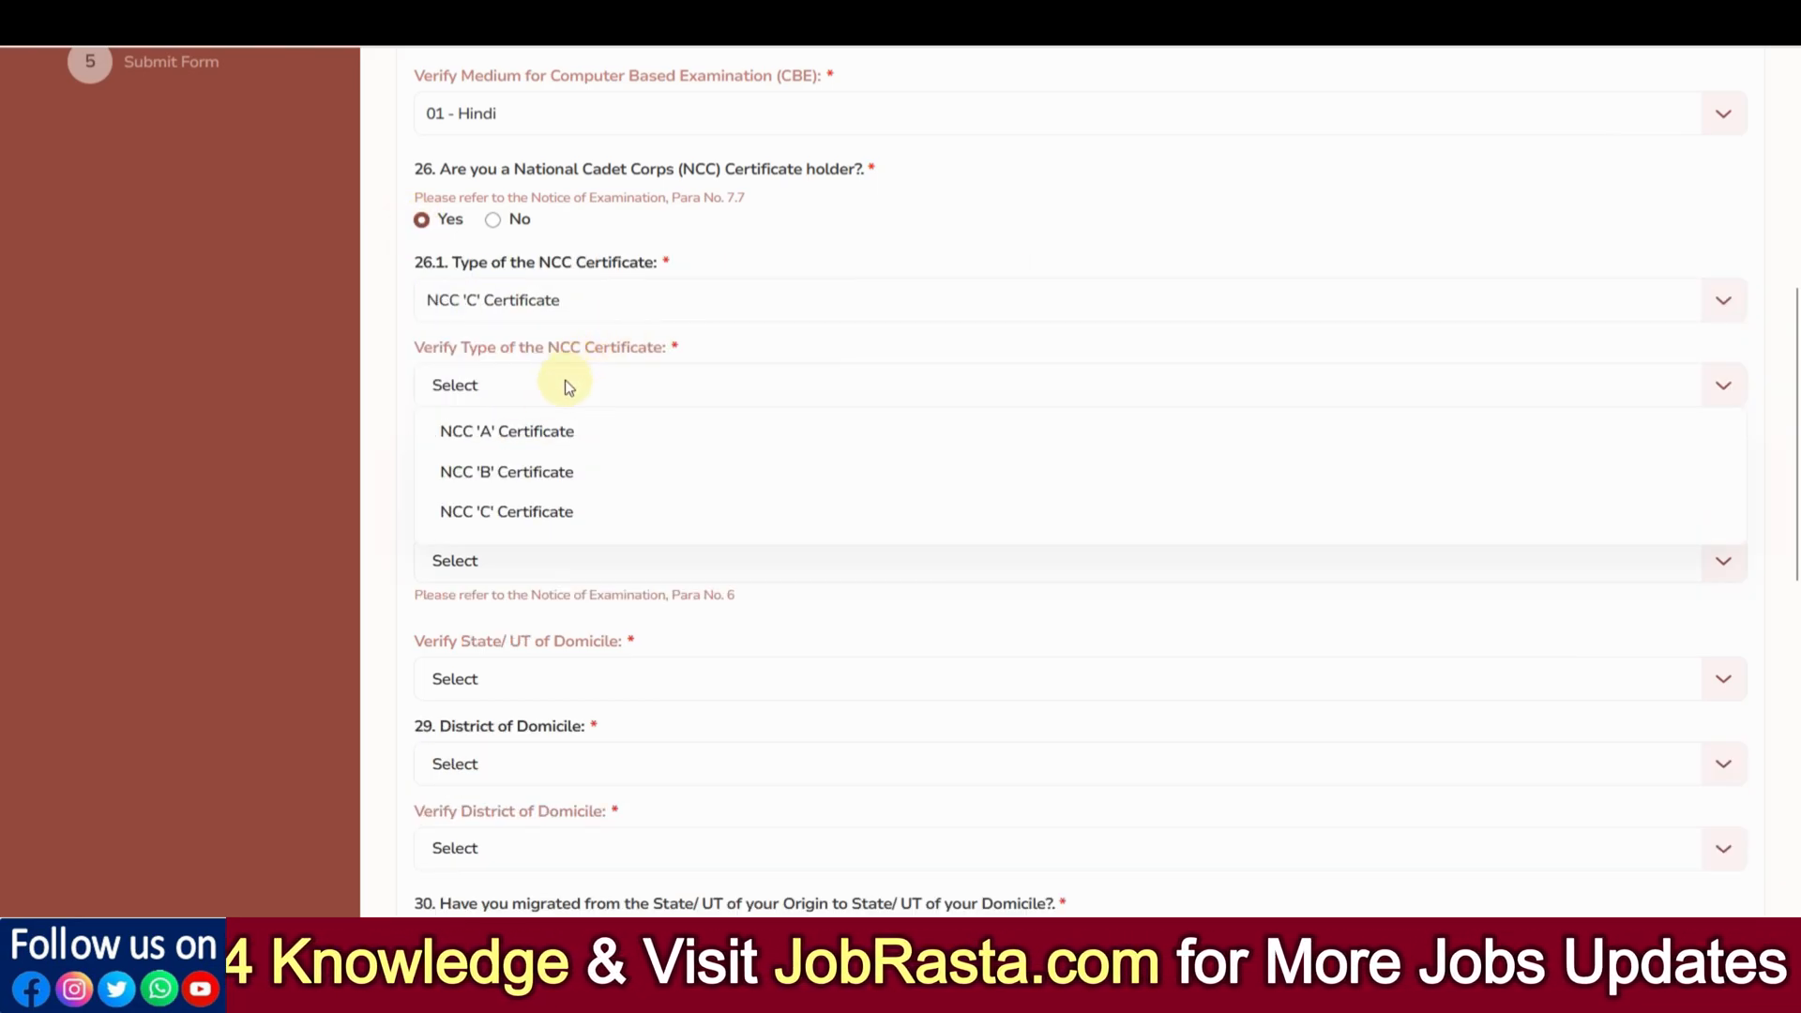
left_click(580, 511)
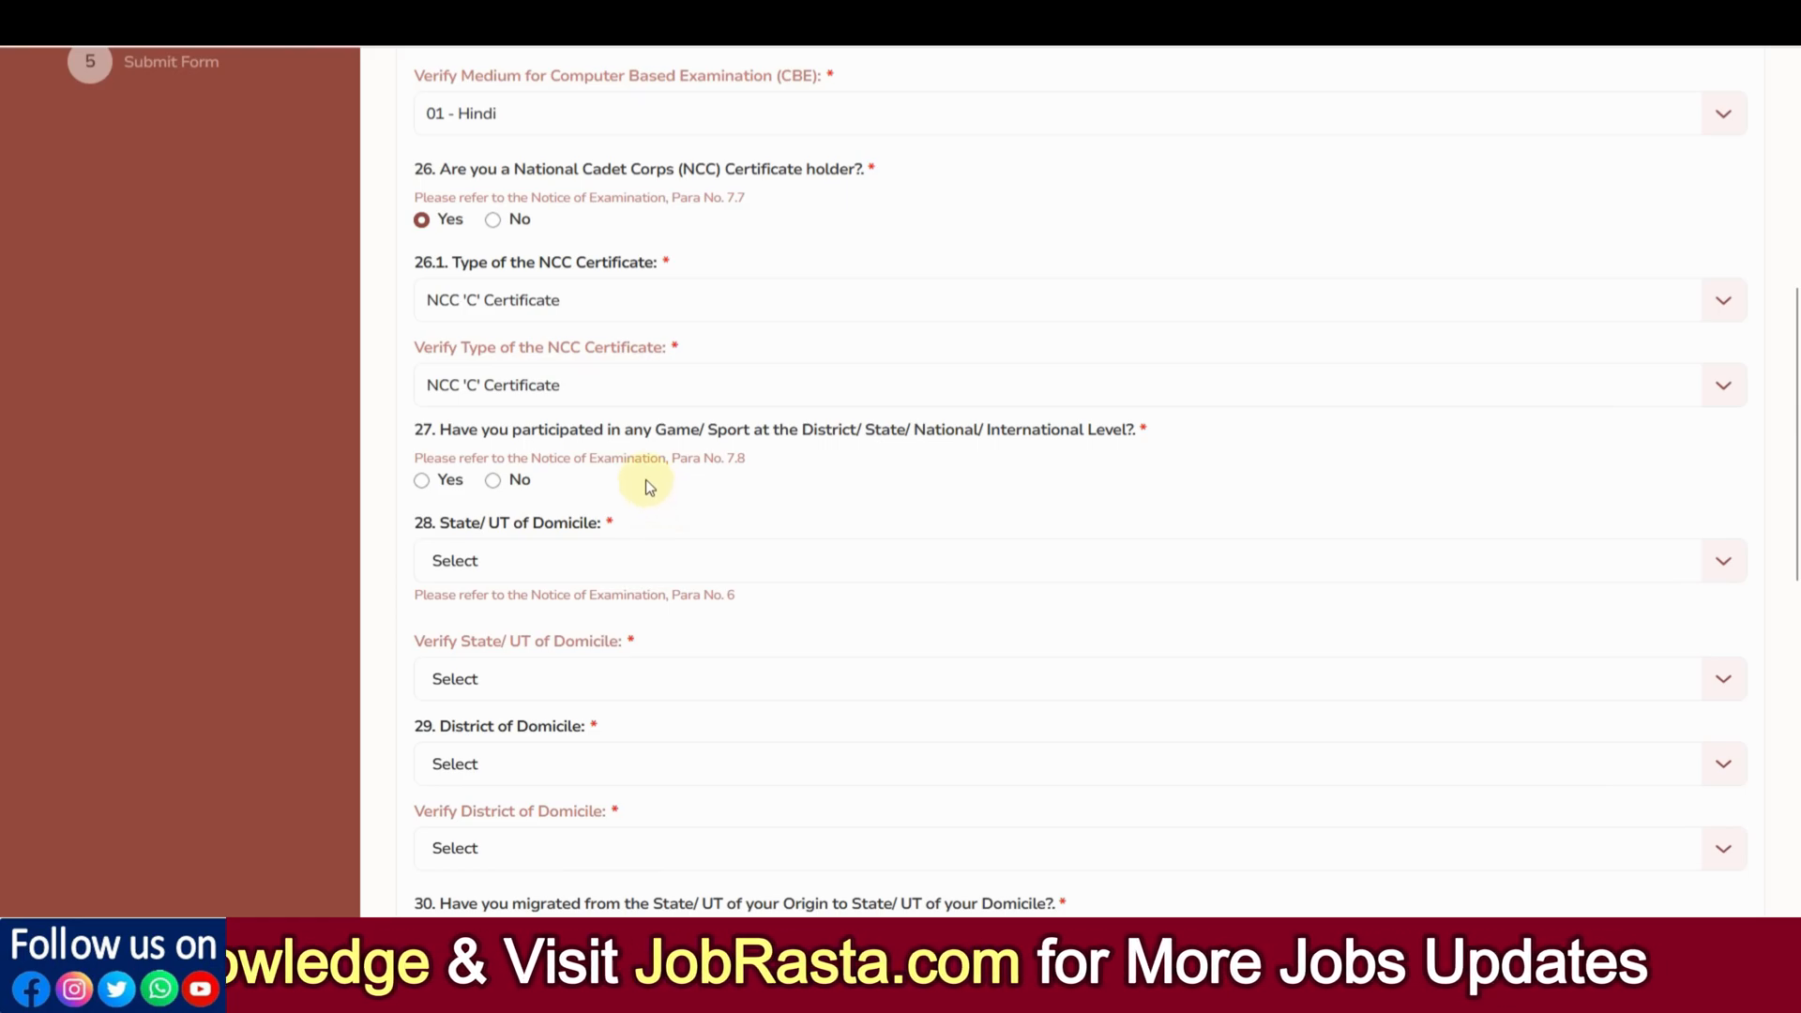
Answer No to being a National Cadet Corps (NCC) Certificate holder.
left_click(492, 219)
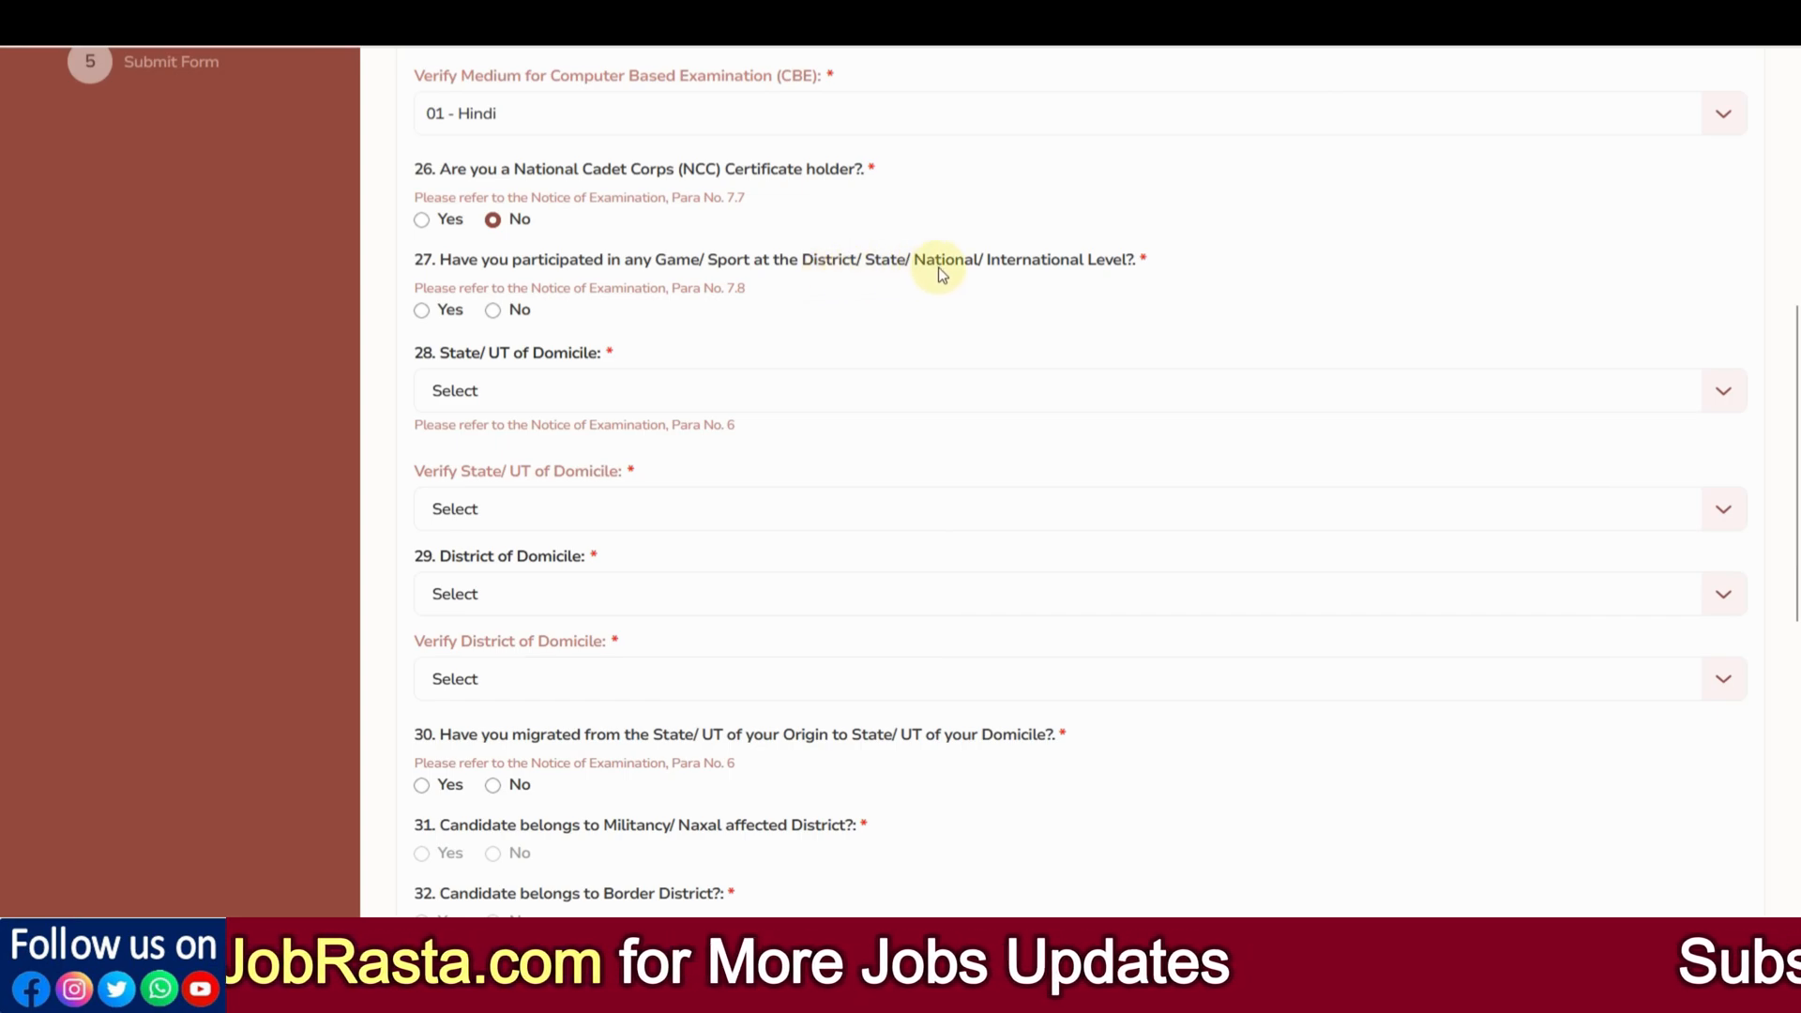
left_click(422, 312)
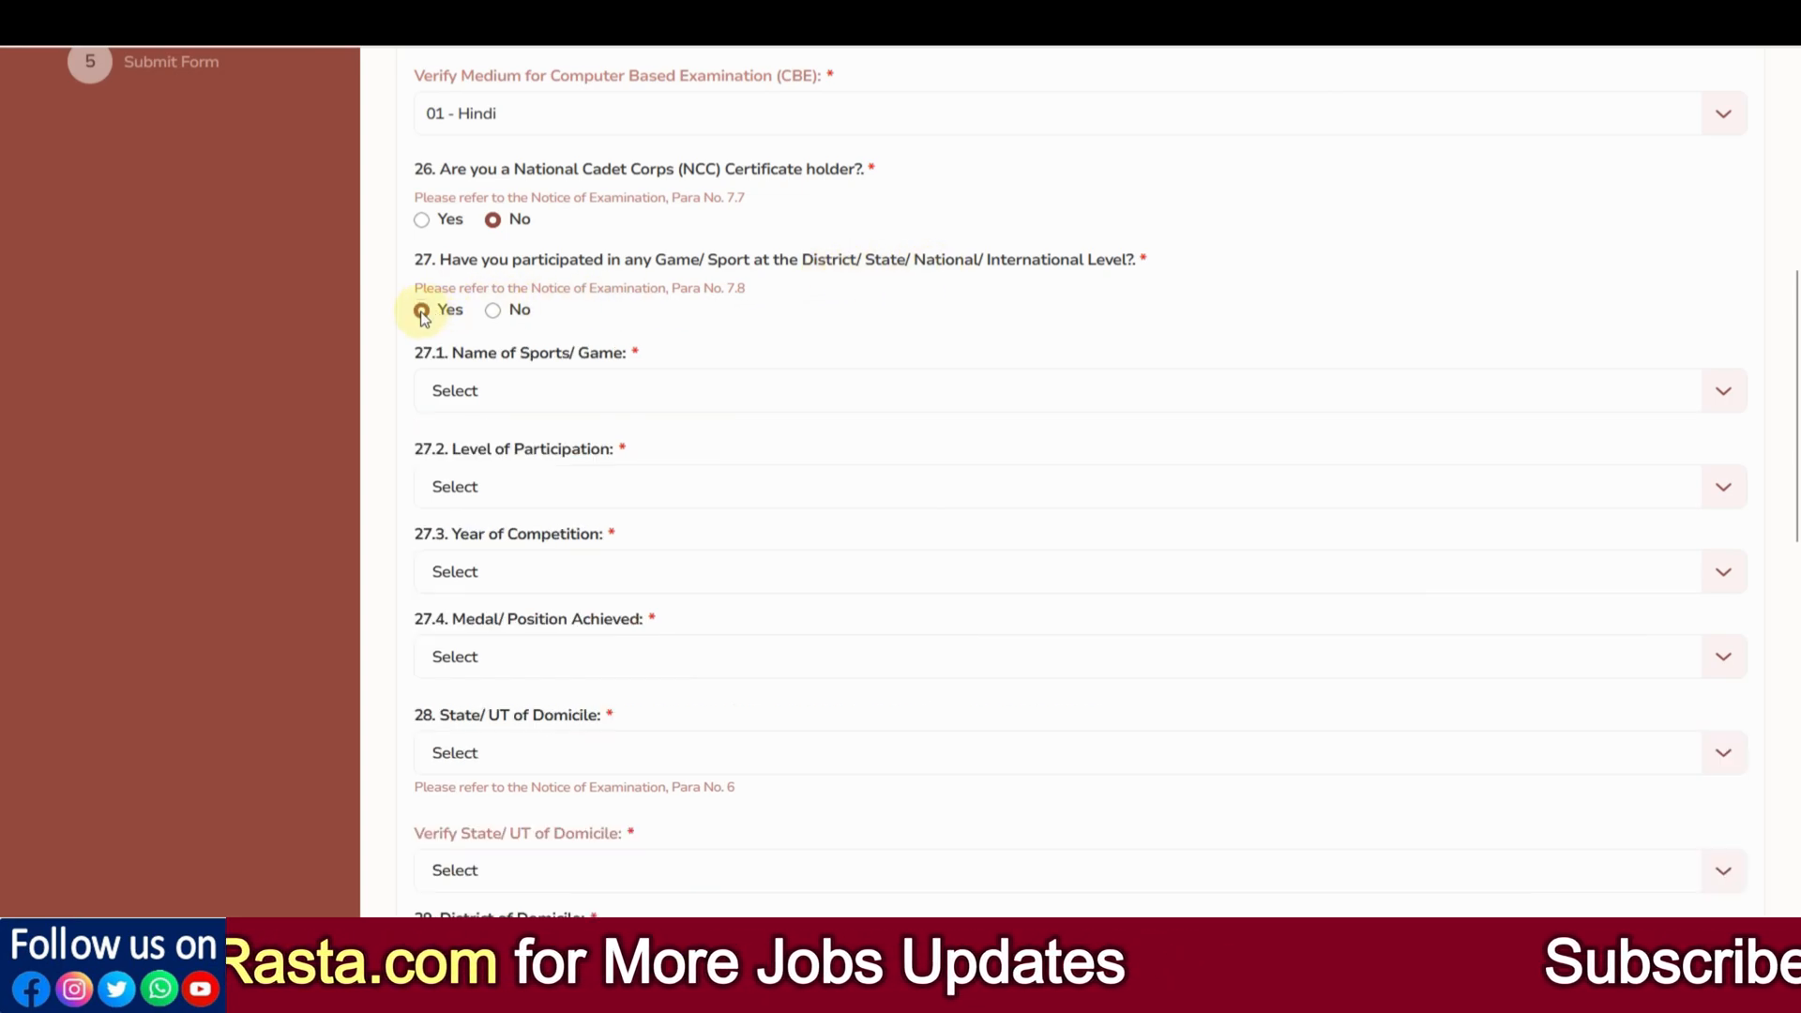
left_click(515, 385)
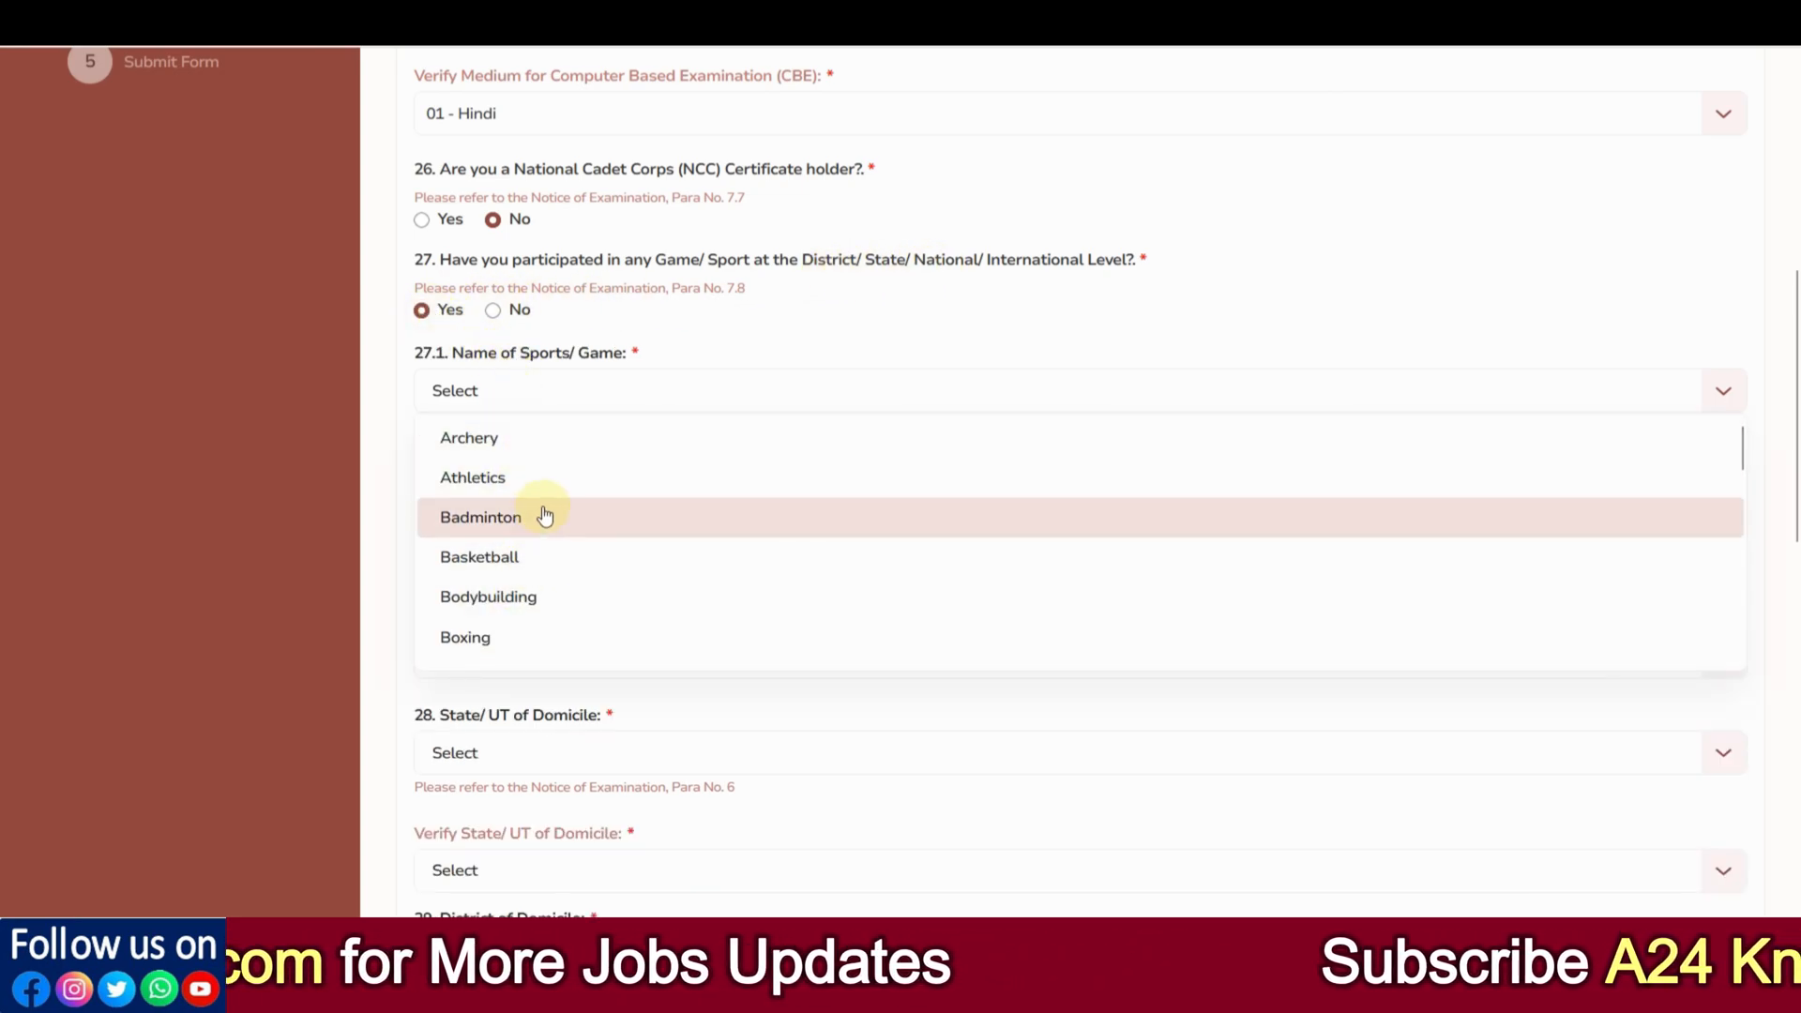
left_click(694, 333)
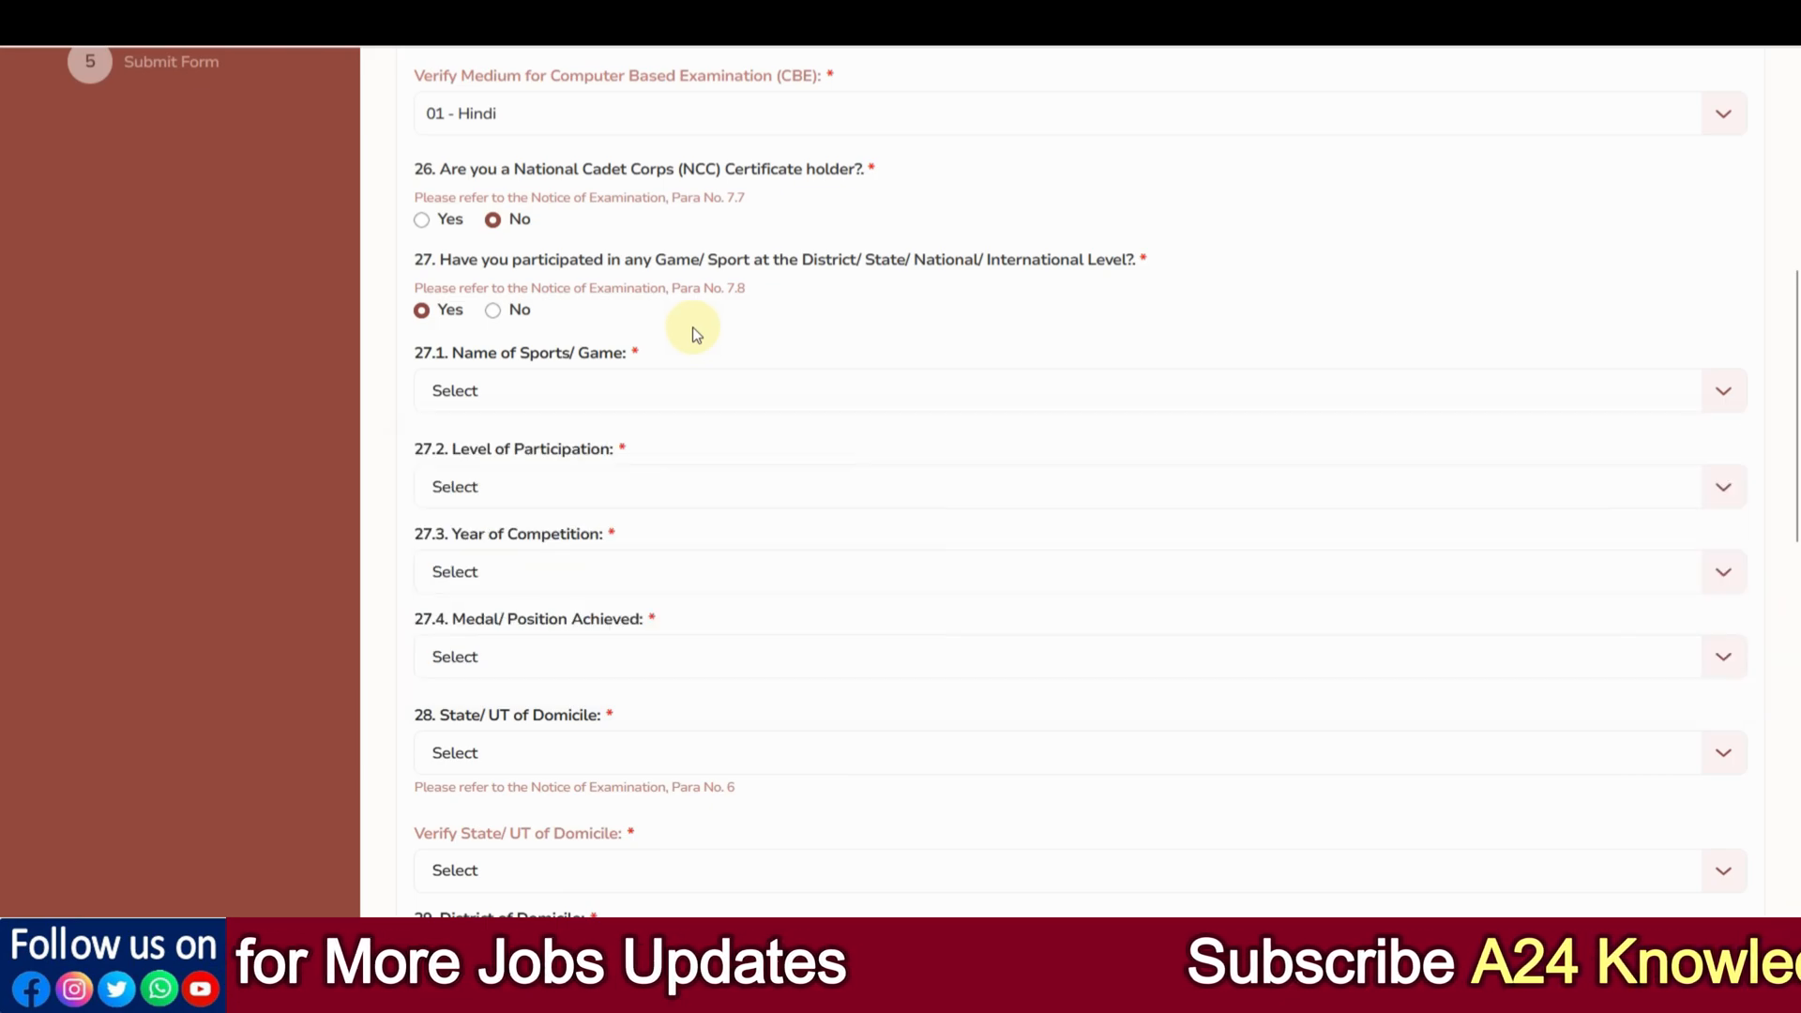
left_click(575, 498)
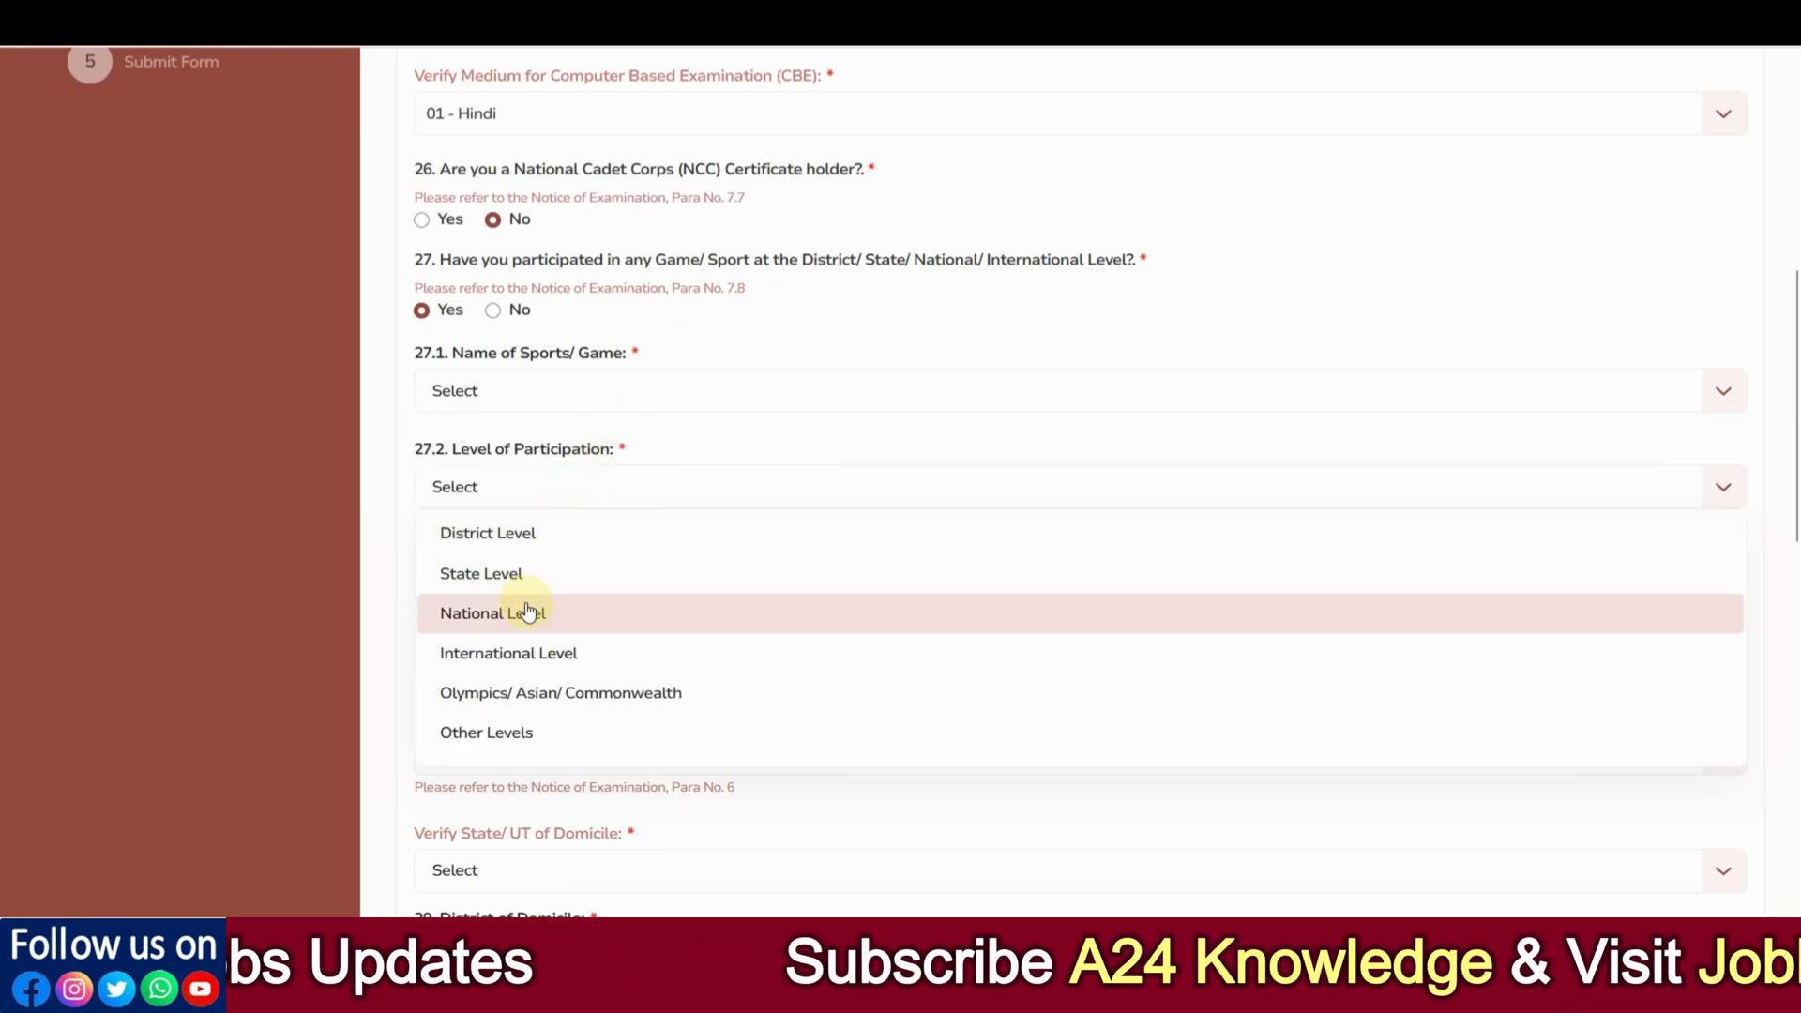
left_click(753, 336)
scroll(595, 504, "down", 2)
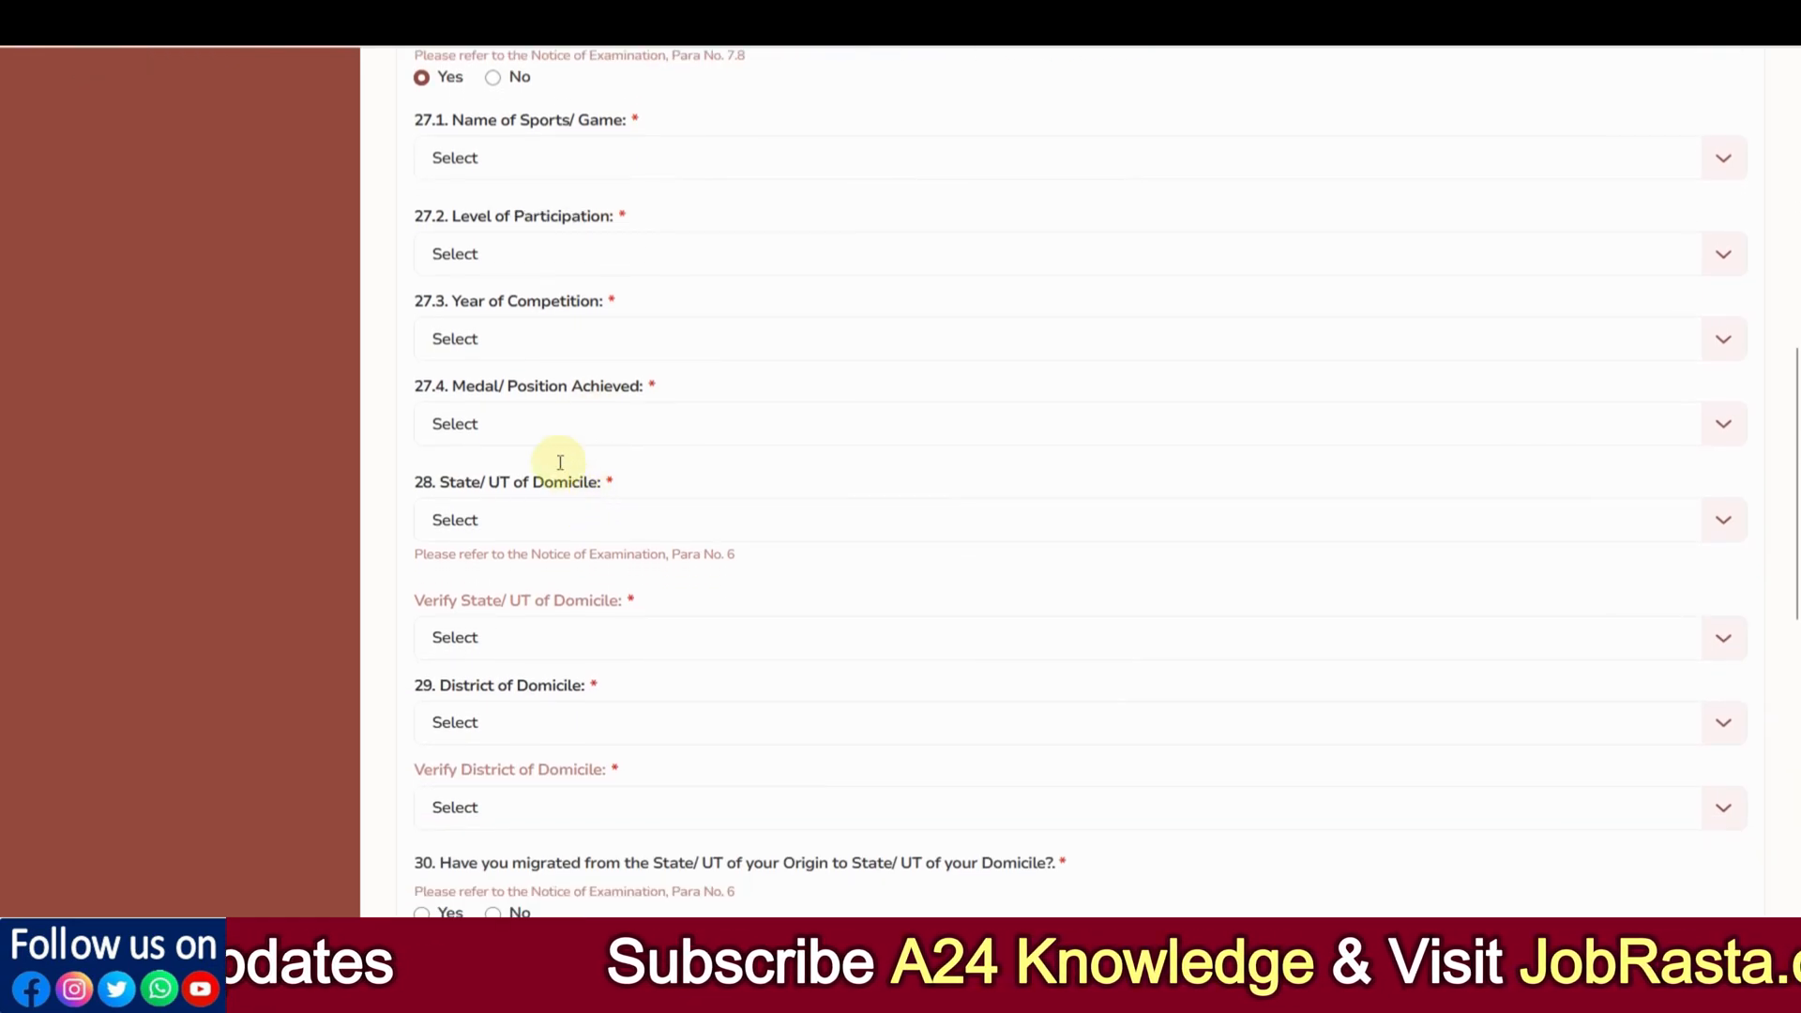
left_click(555, 439)
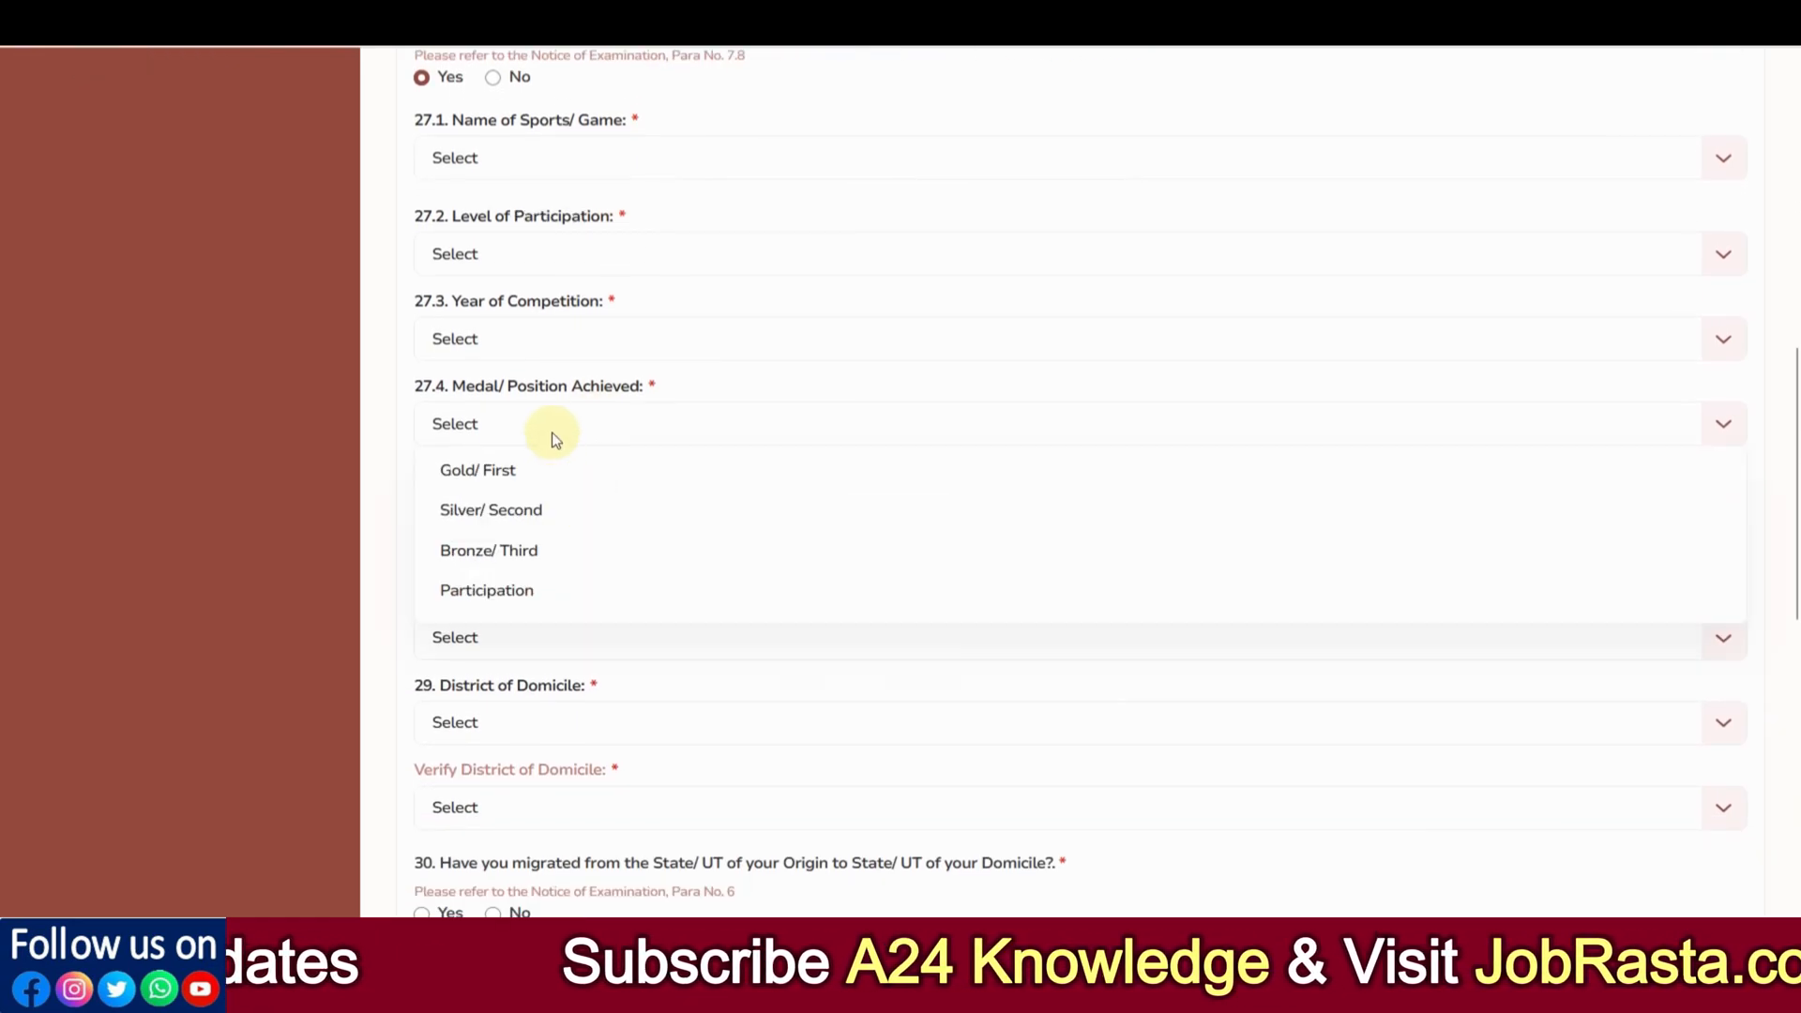
left_click(403, 450)
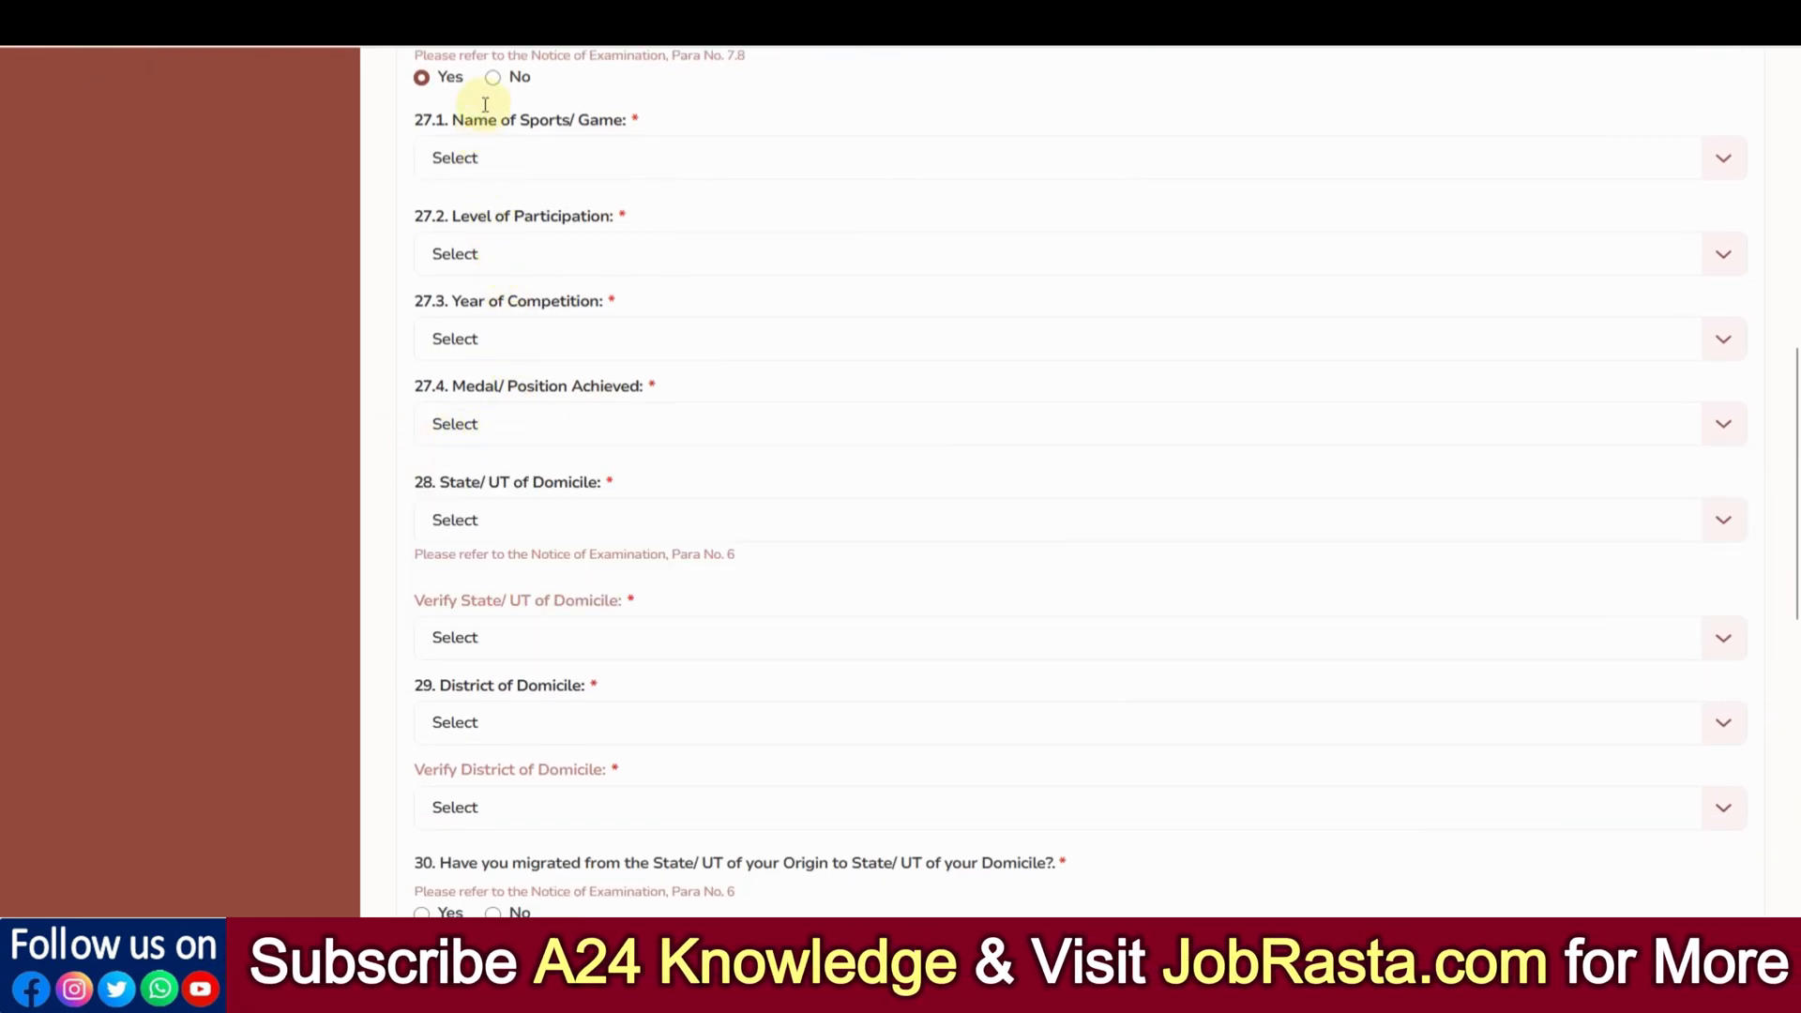
Answer No to the sports participation question and set the State/UT of Domicile and its verification to Rajasthan.
left_click(493, 77)
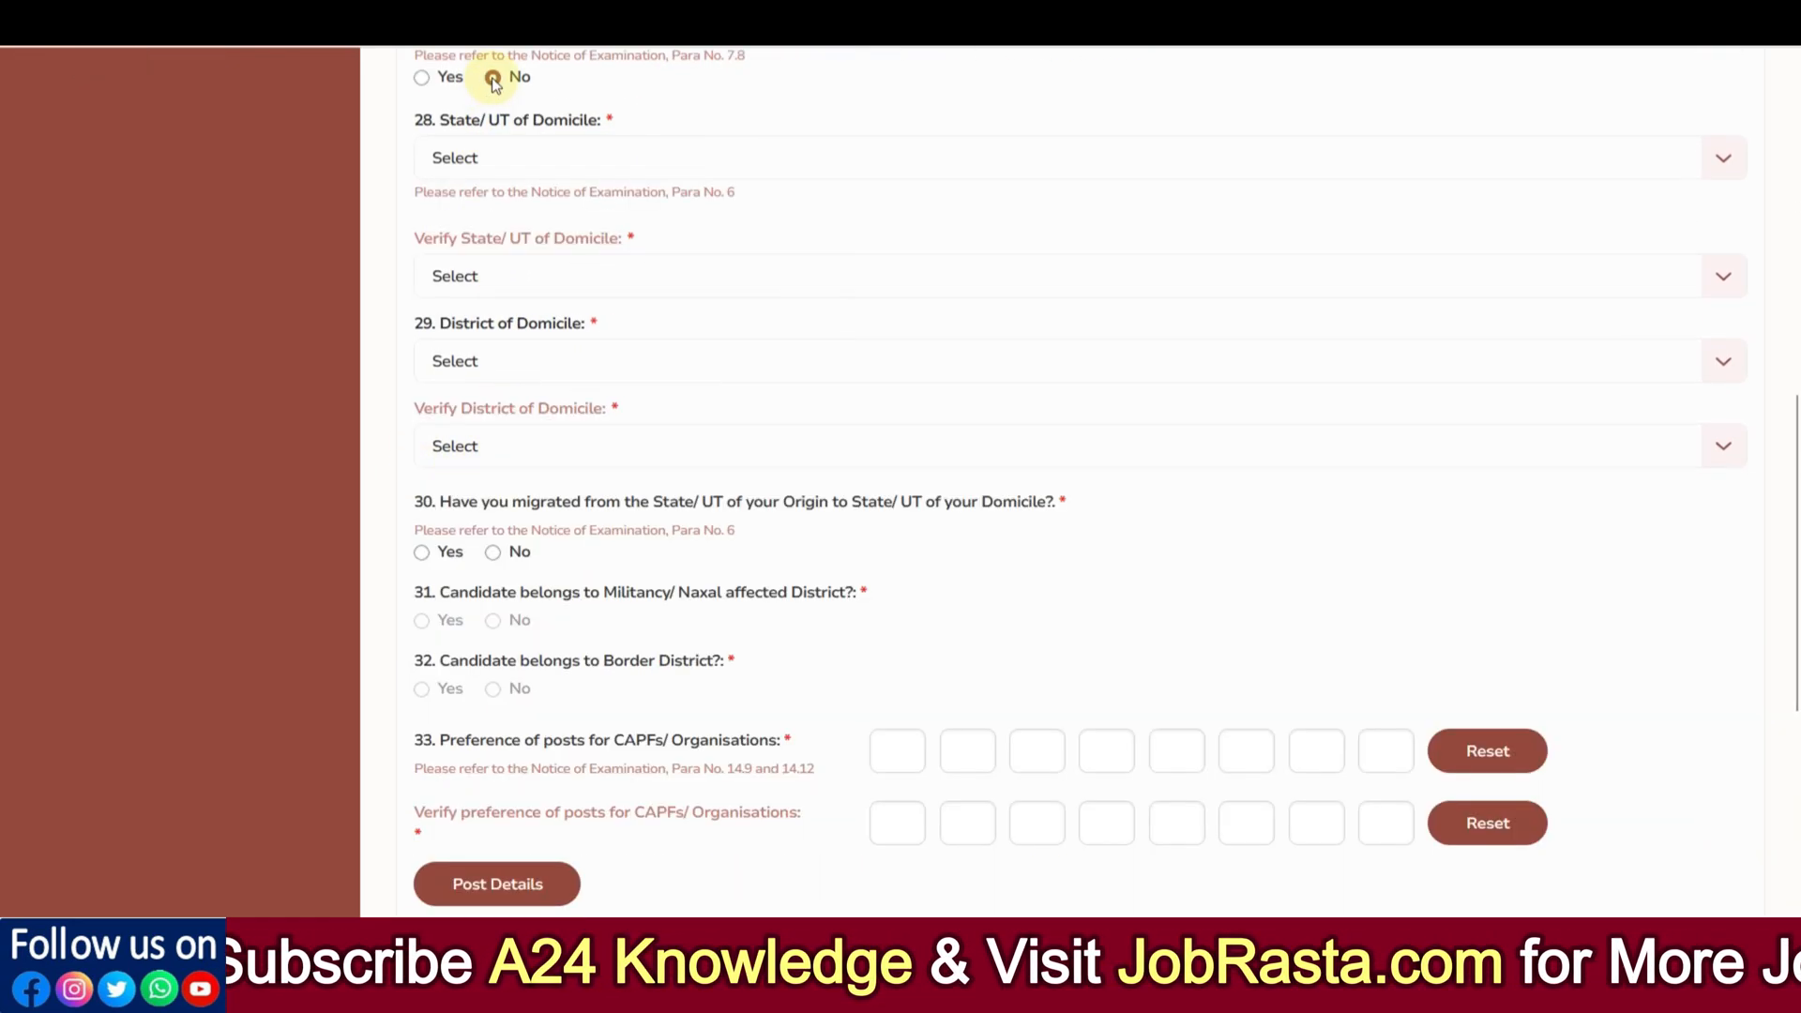
left_click(514, 161)
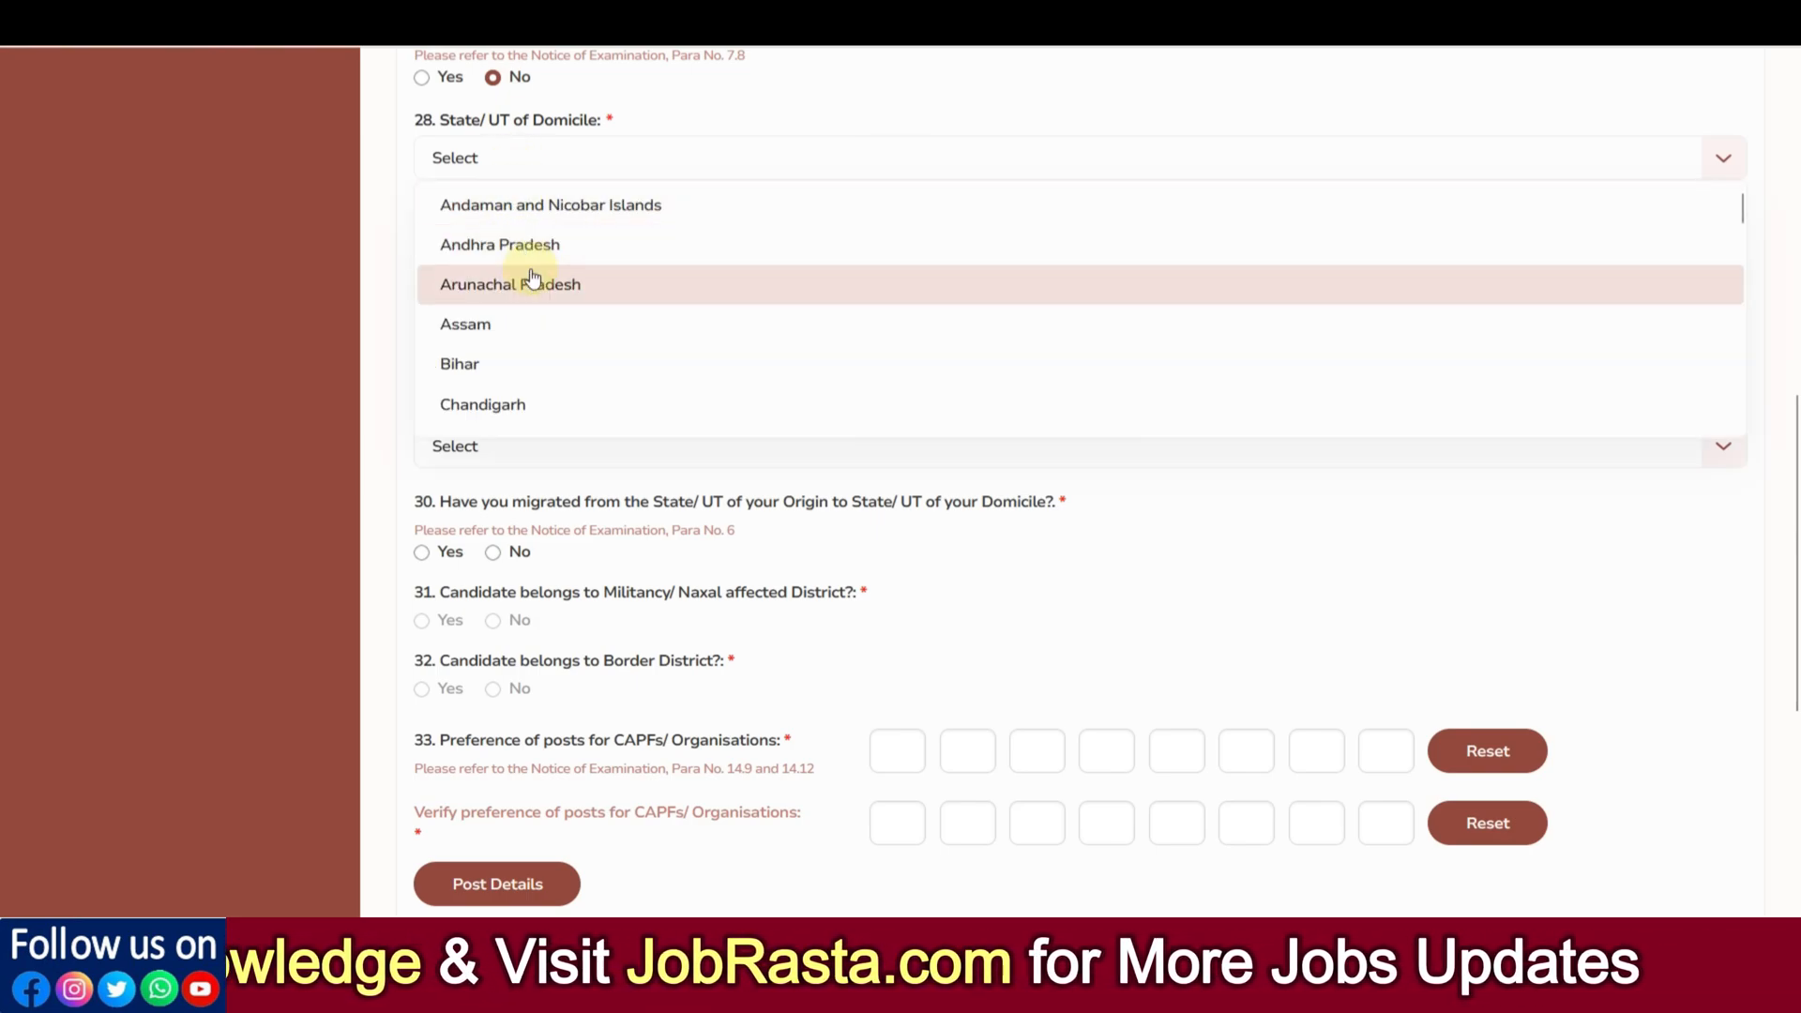
scroll(531, 277, "down", 4)
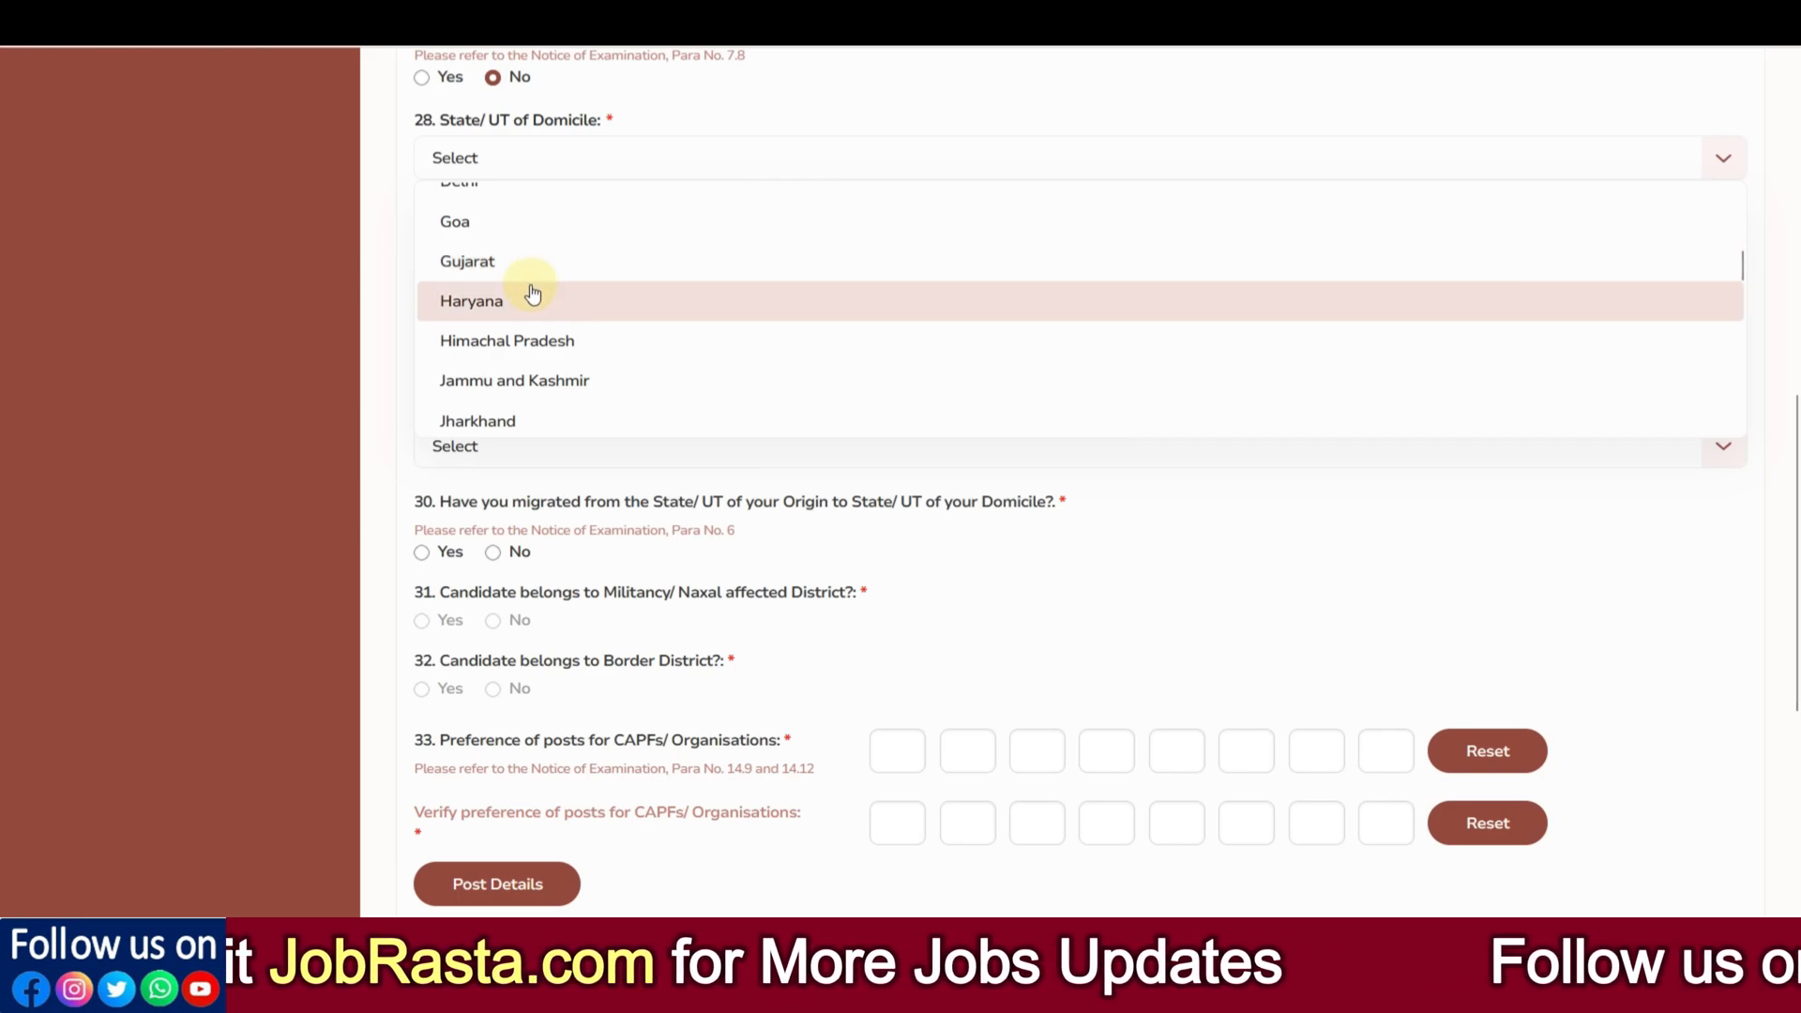
scroll(533, 294, "down", 10)
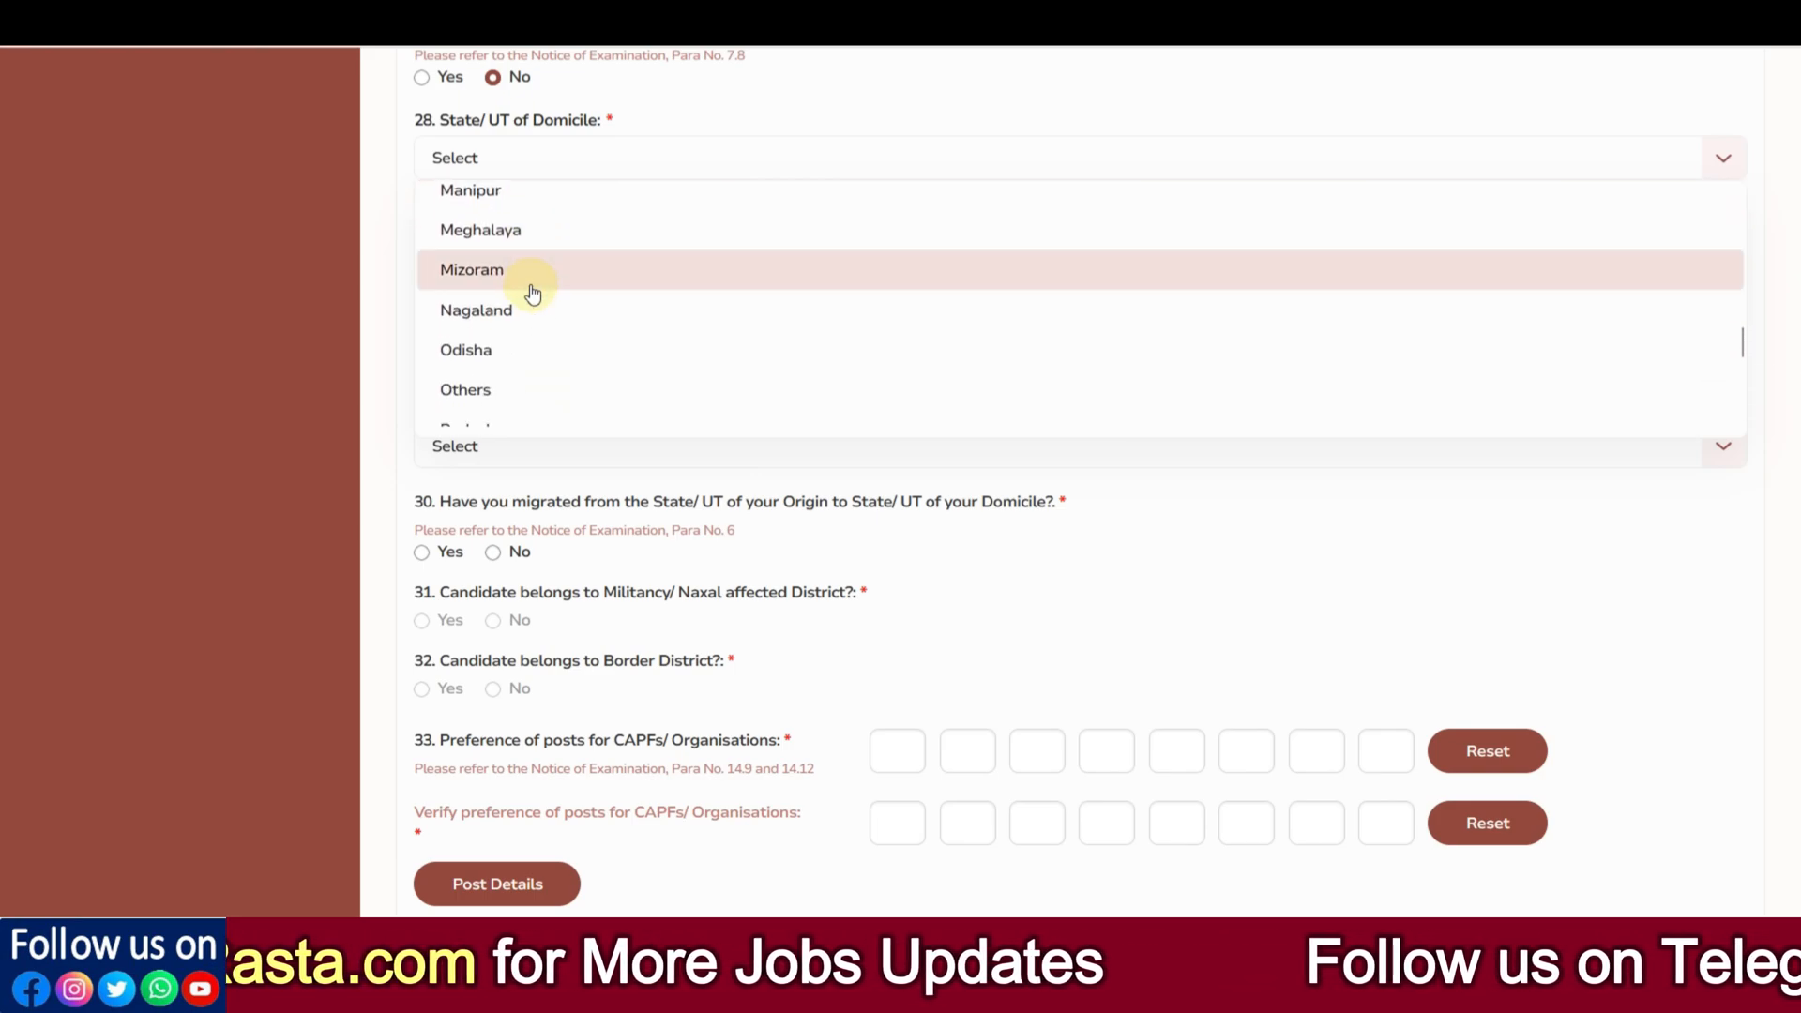
scroll(516, 318, "down", 3)
left_click(509, 371)
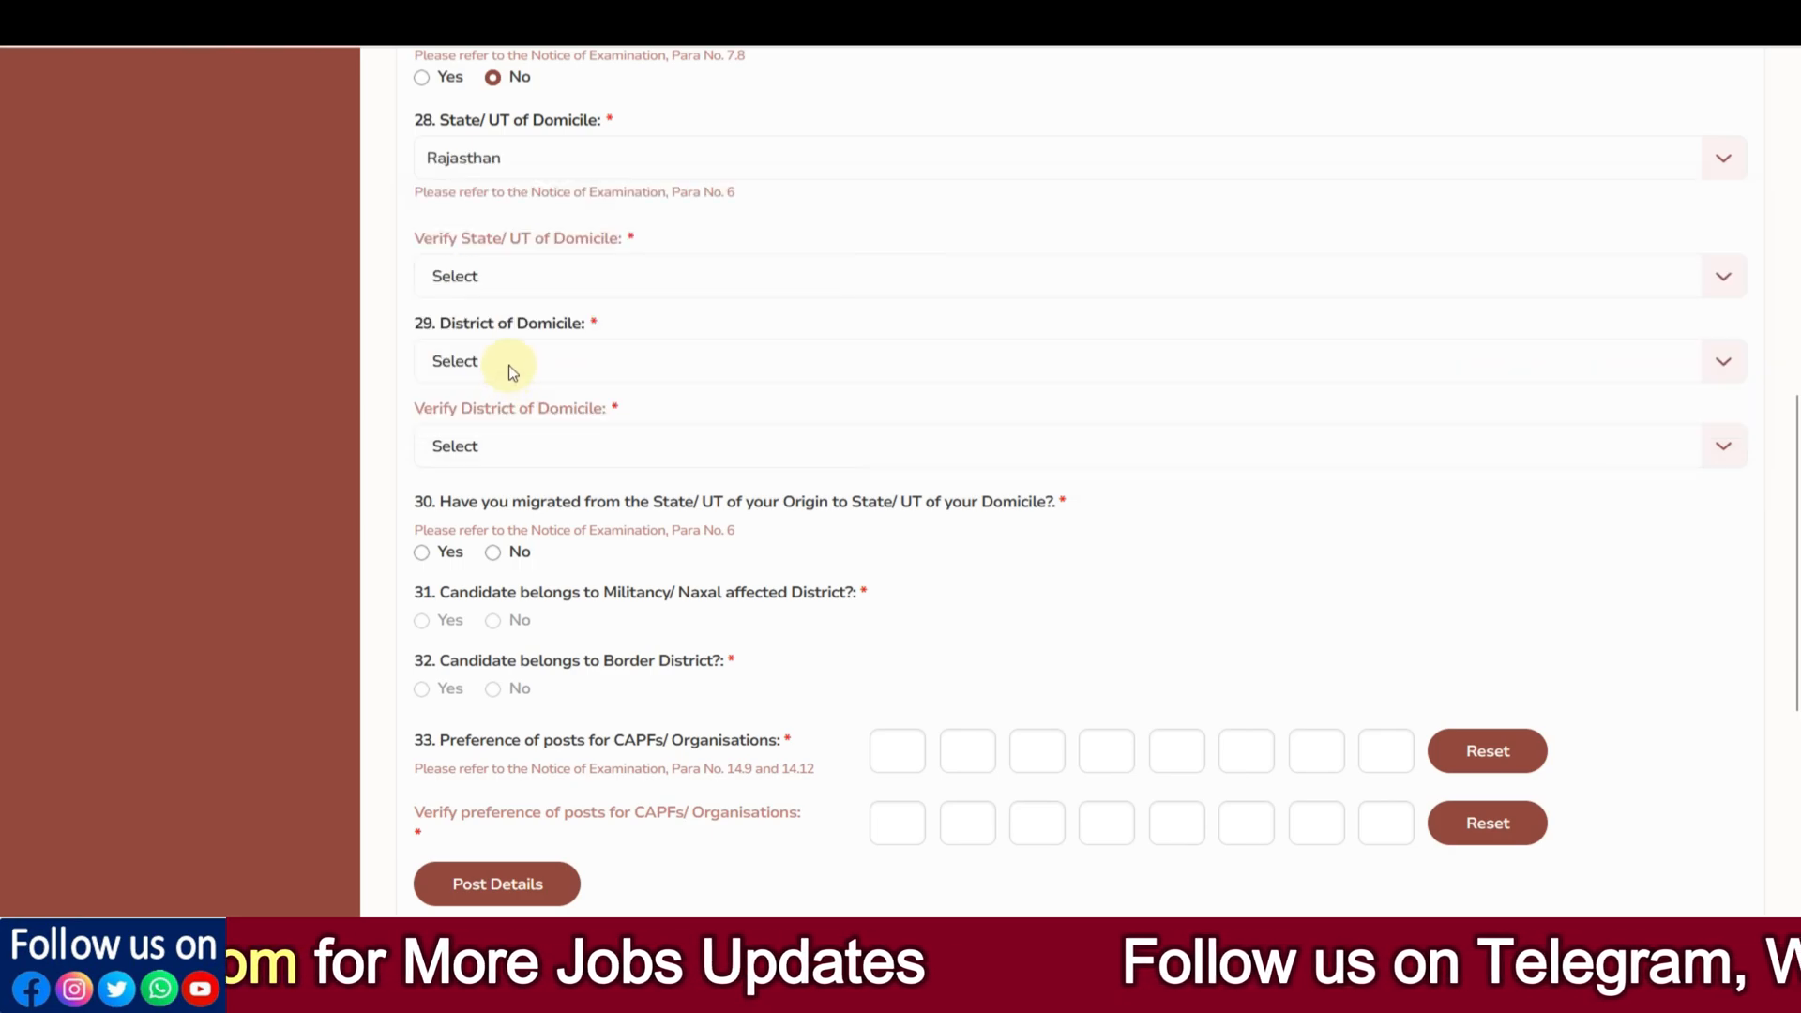
left_click(526, 288)
scroll(521, 476, "down", 5)
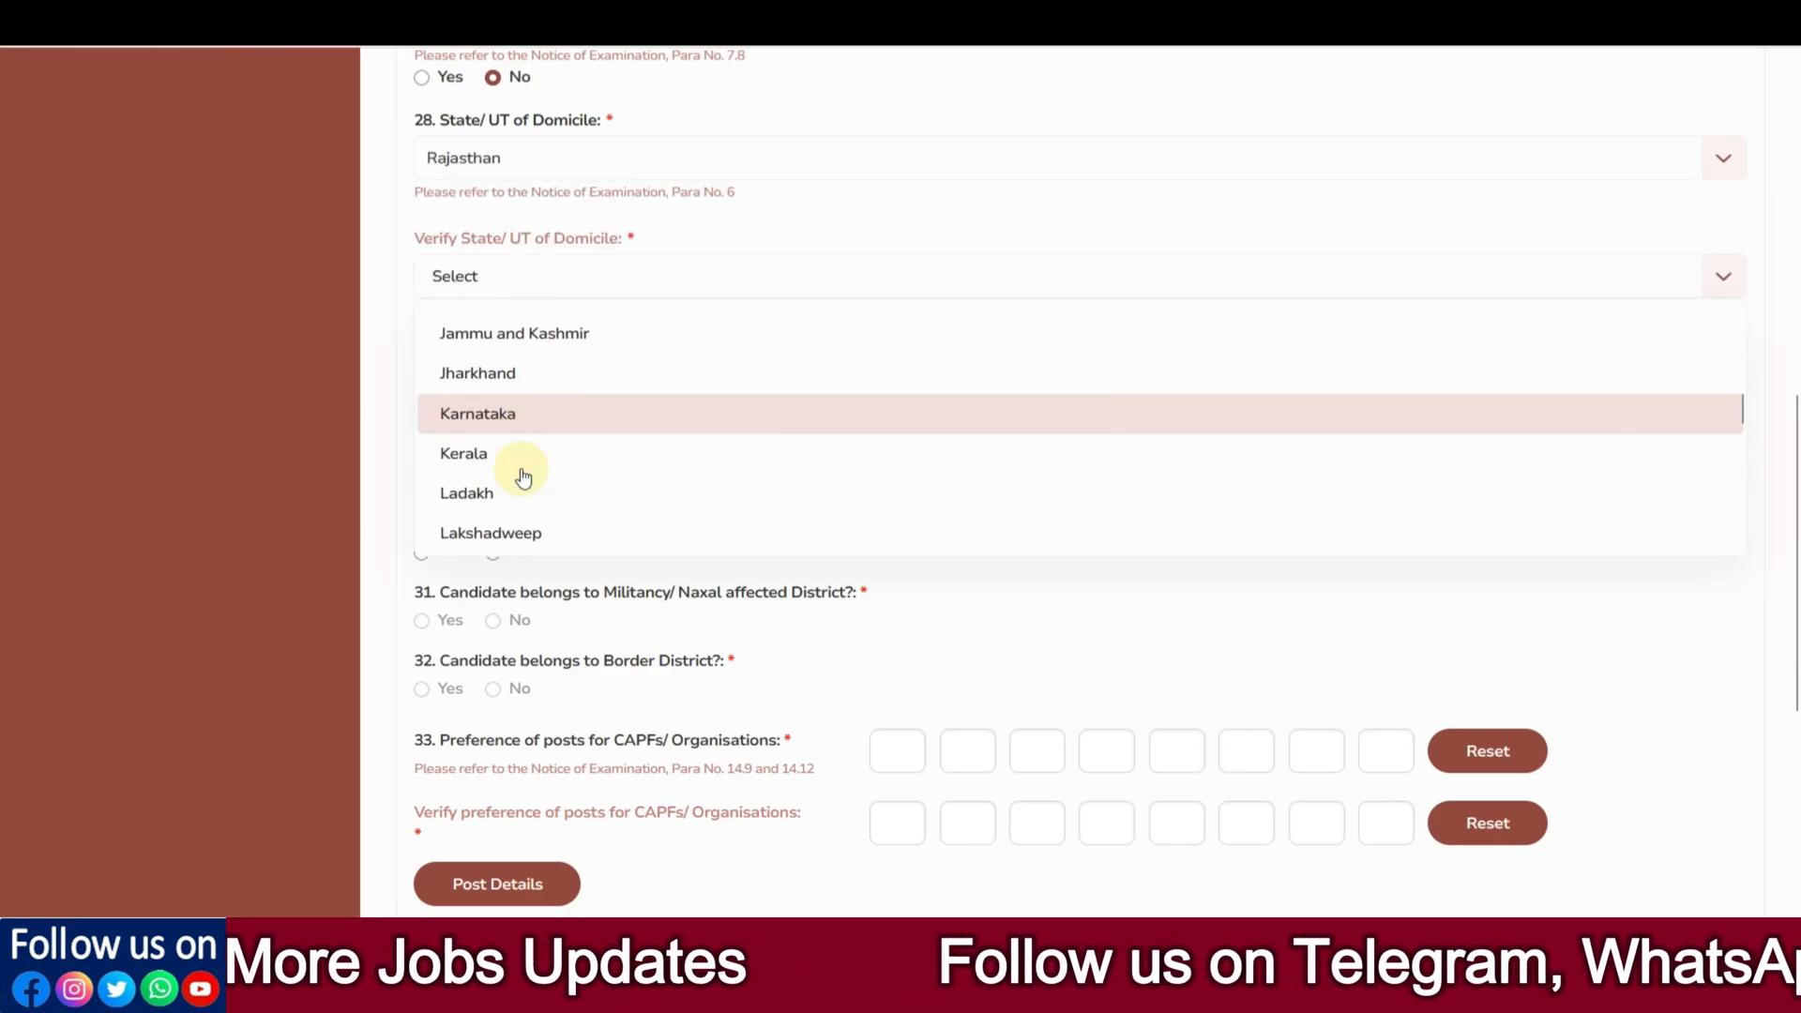
scroll(523, 477, "down", 4)
left_click(523, 503)
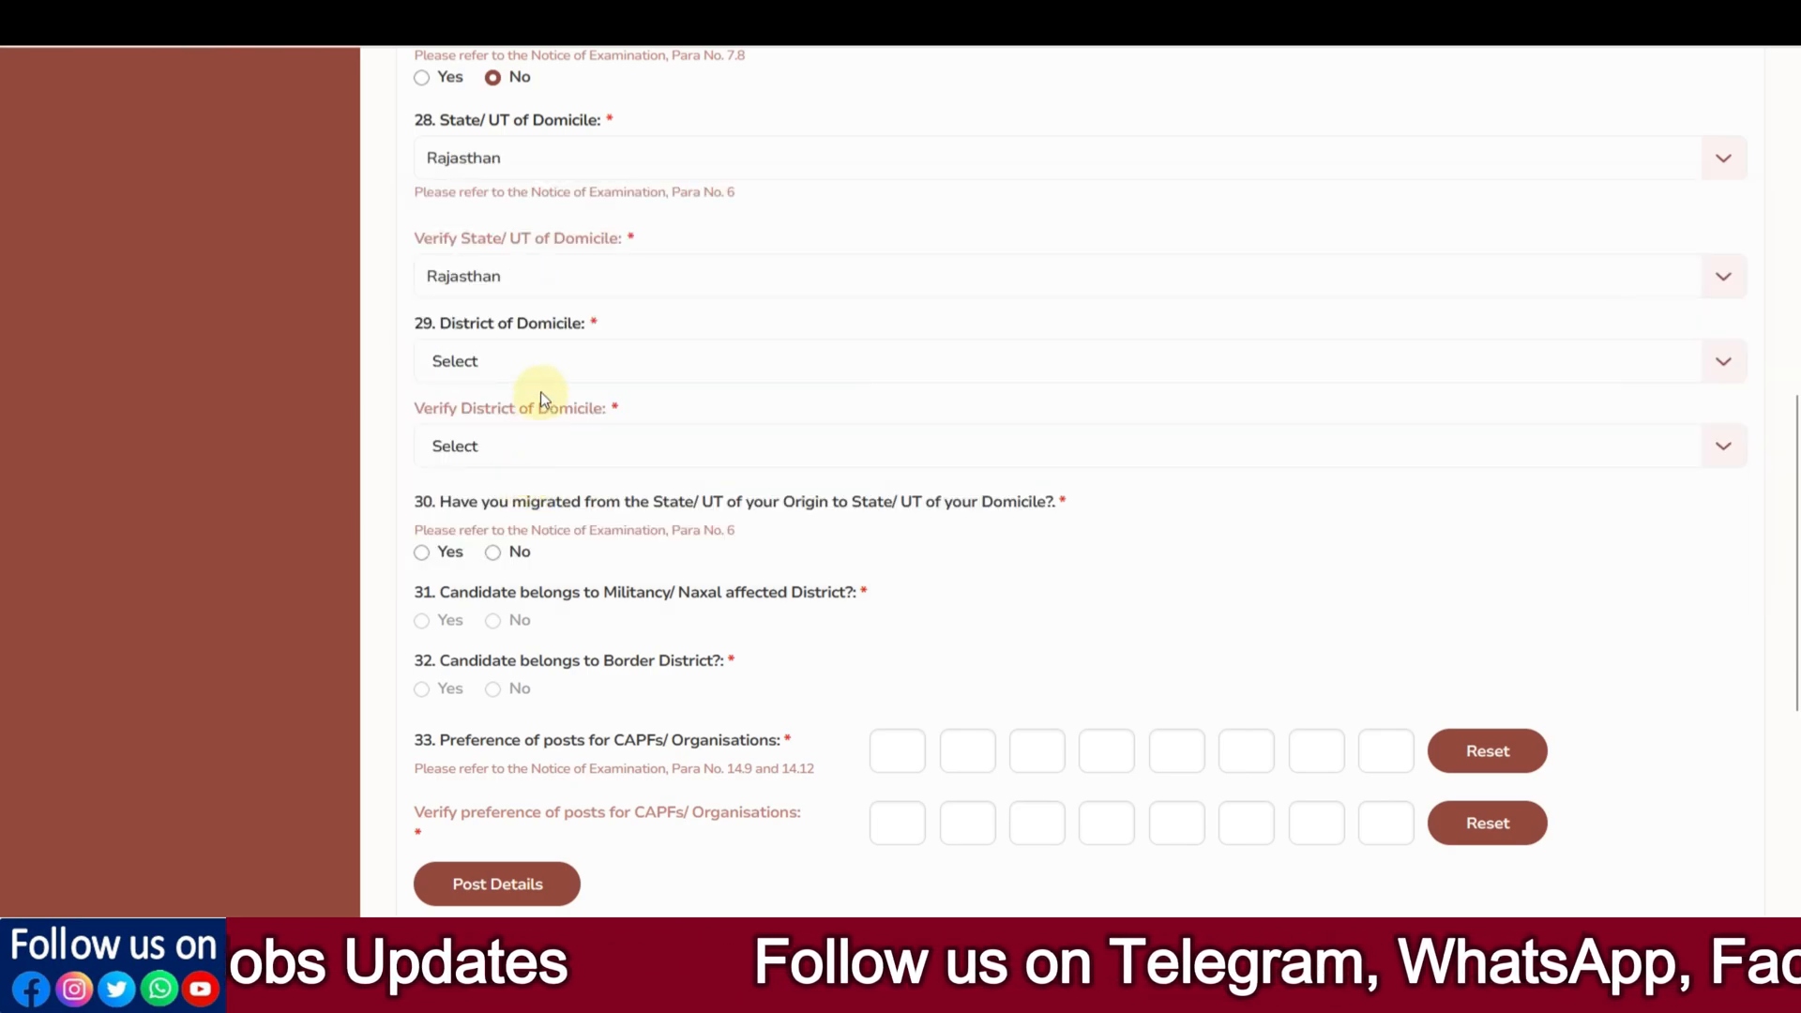
Set the District of Domicile and its verification to Alwar.
left_click(478, 363)
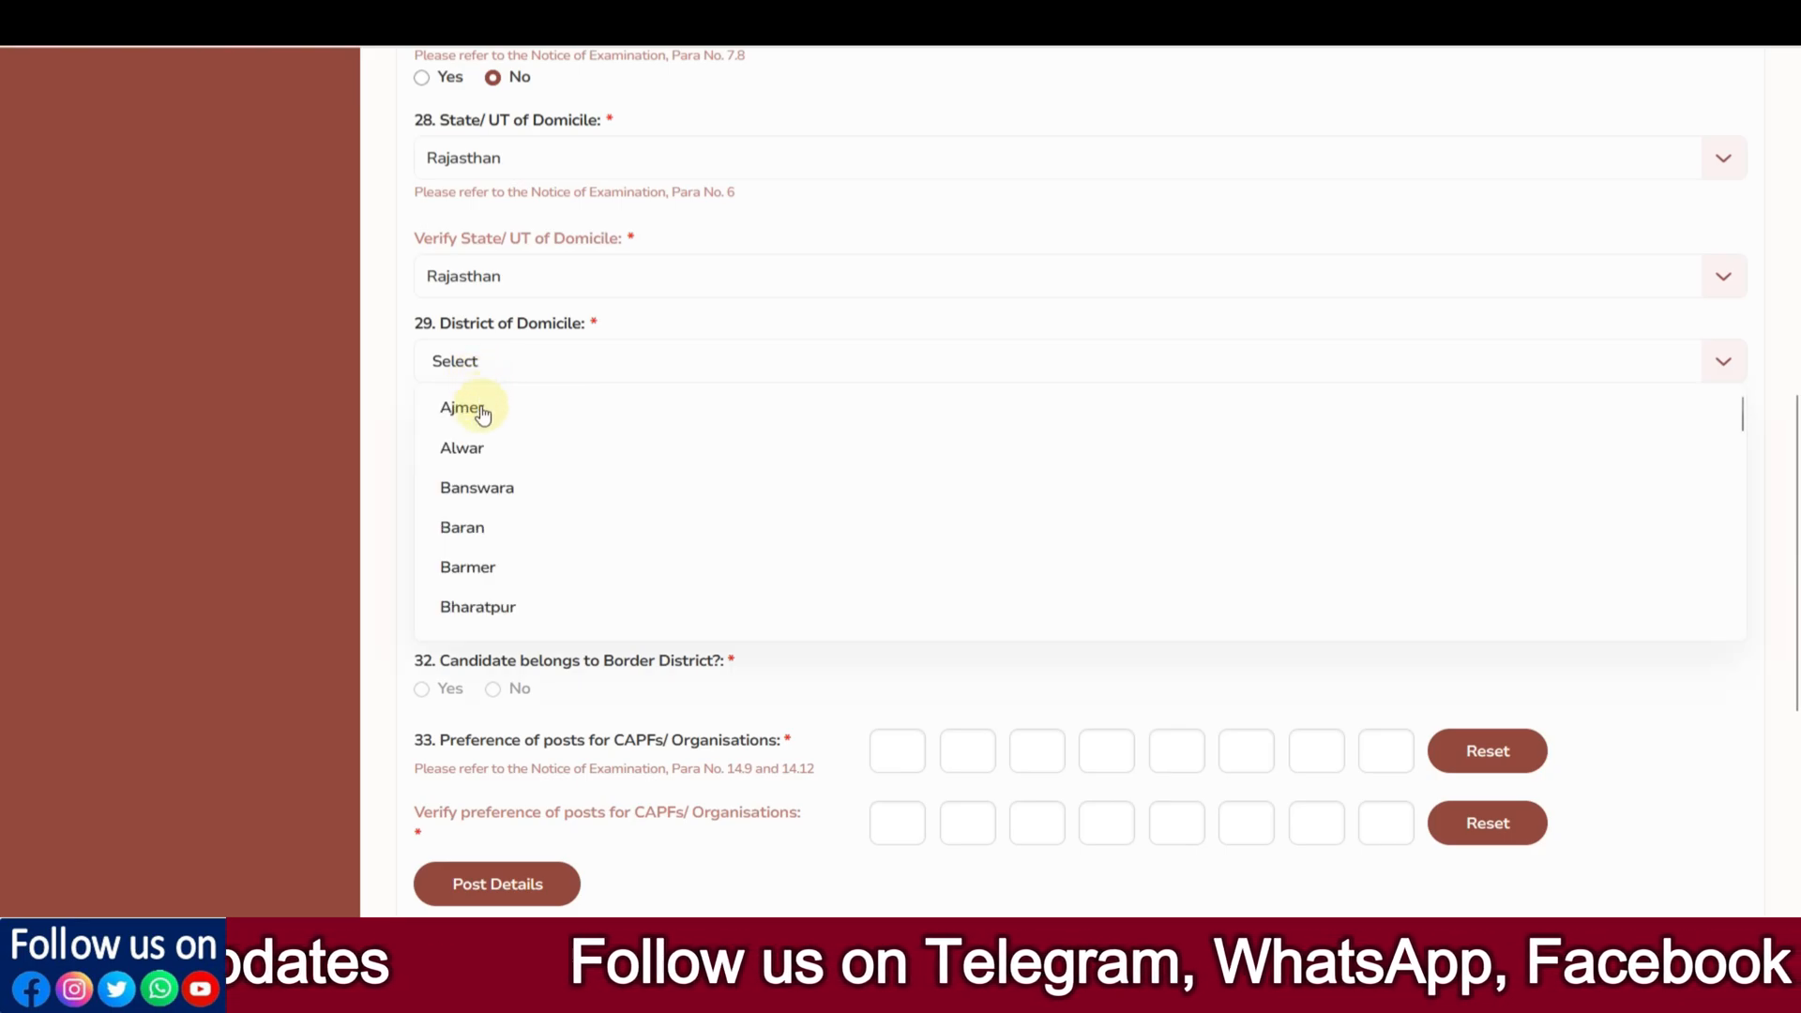
left_click(486, 447)
left_click(491, 455)
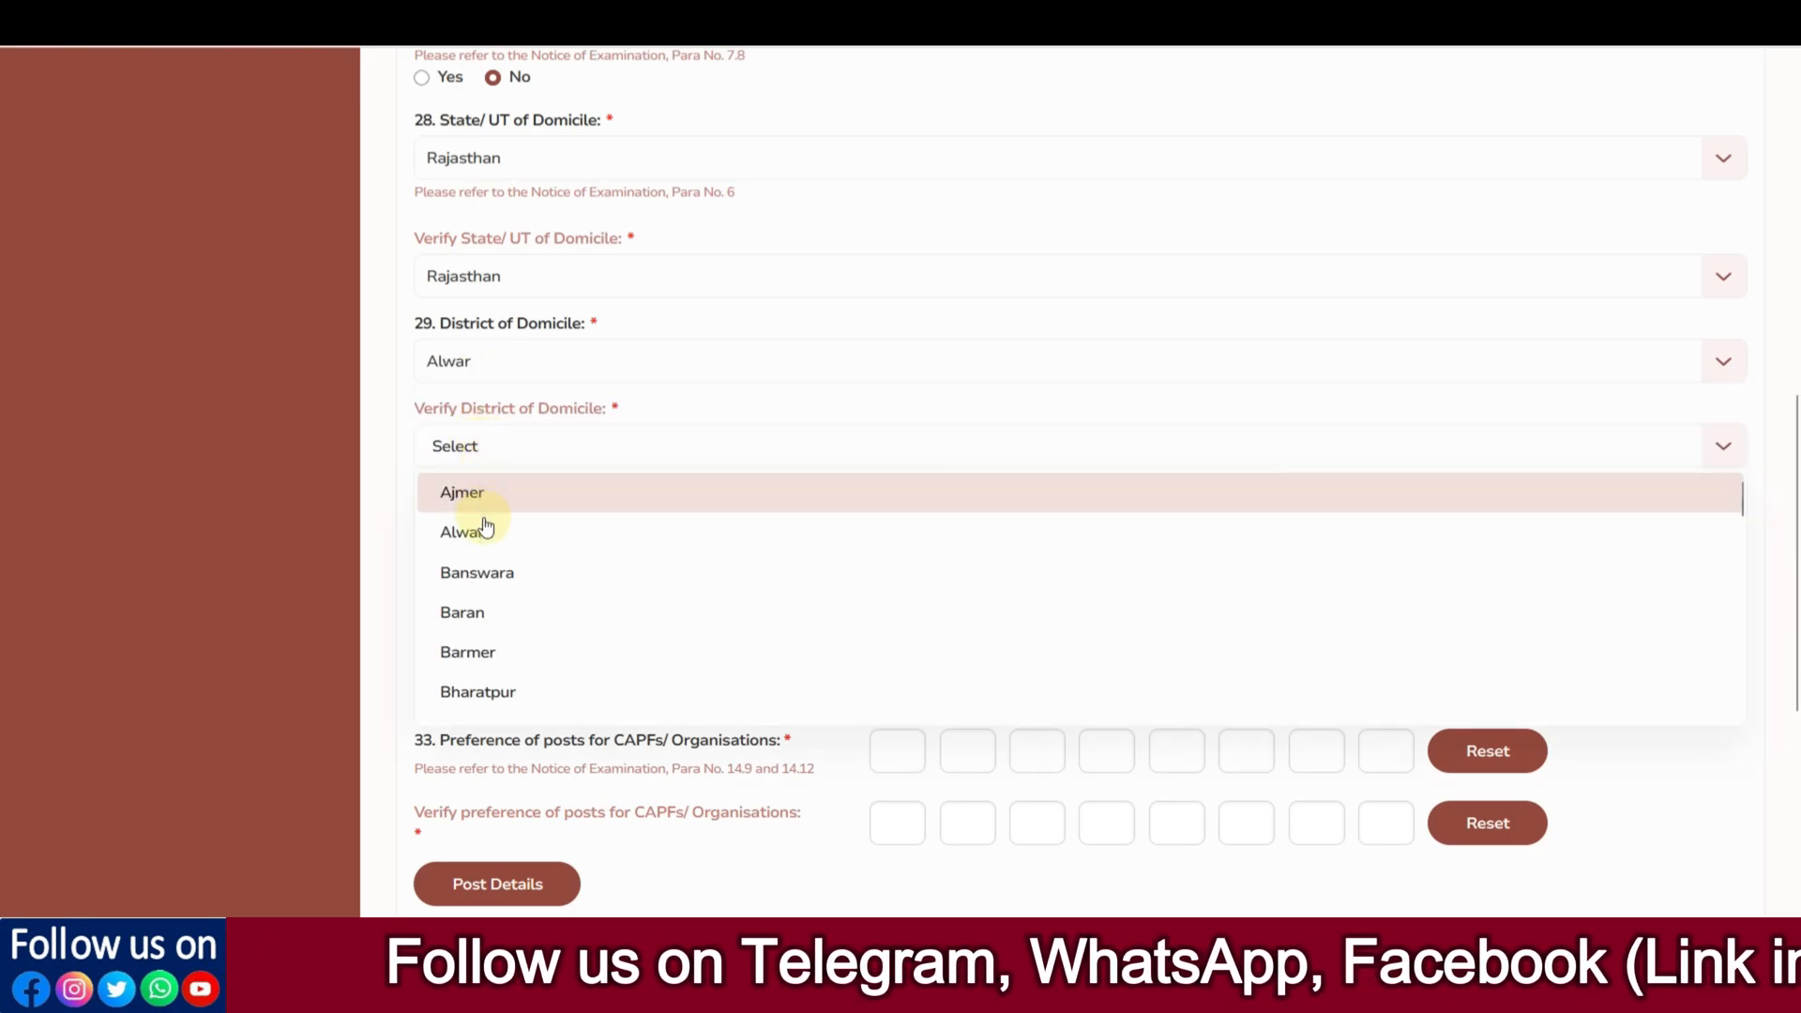
left_click(479, 525)
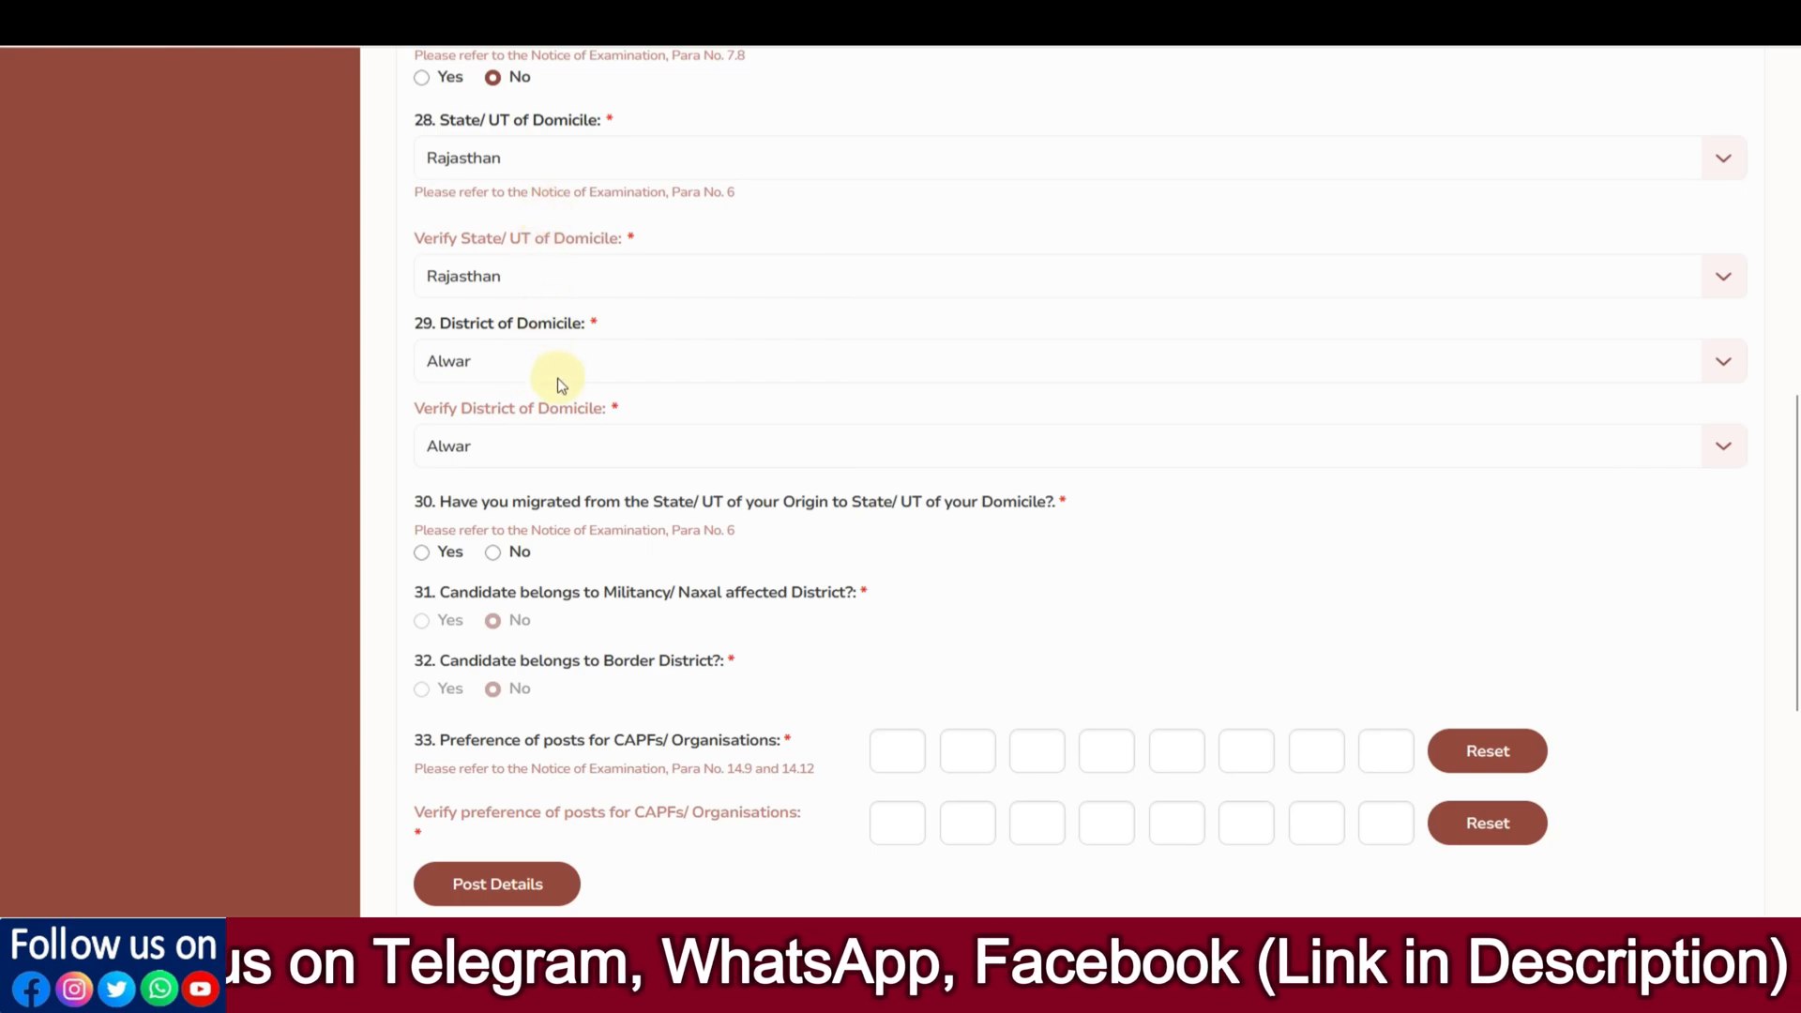
scroll(574, 383, "down", 3)
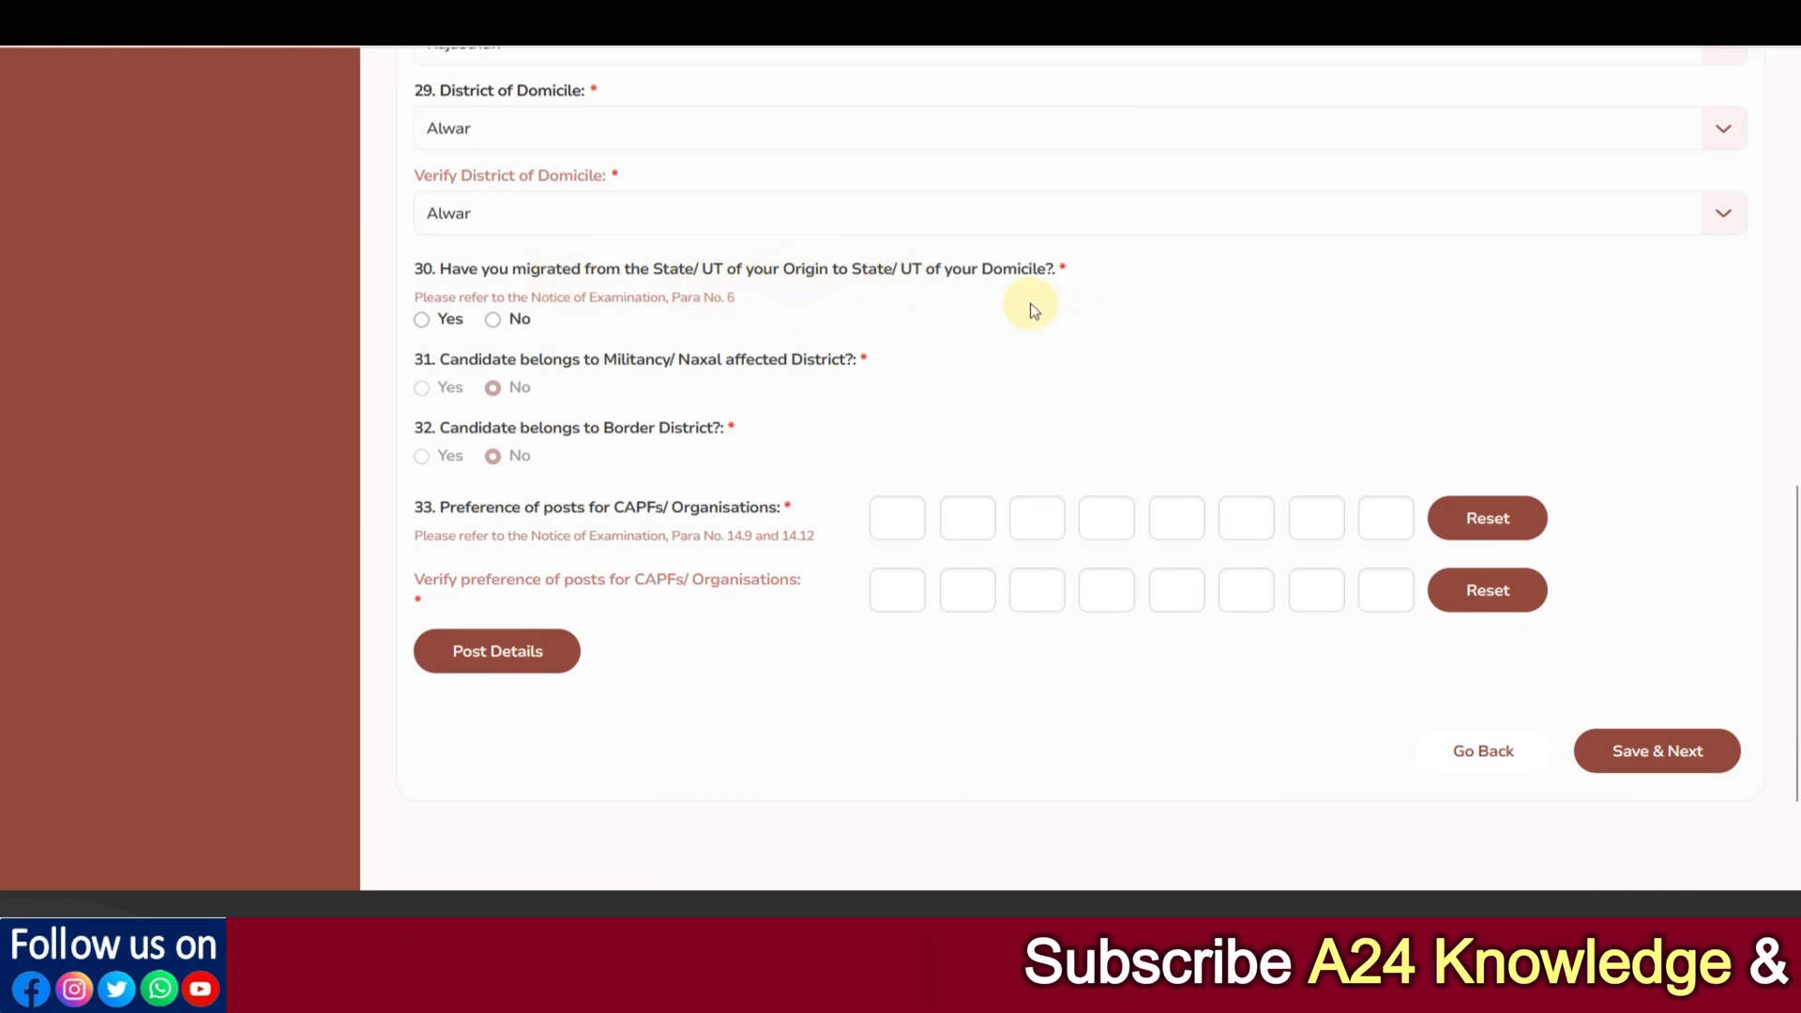
scroll(943, 362, "up", 1)
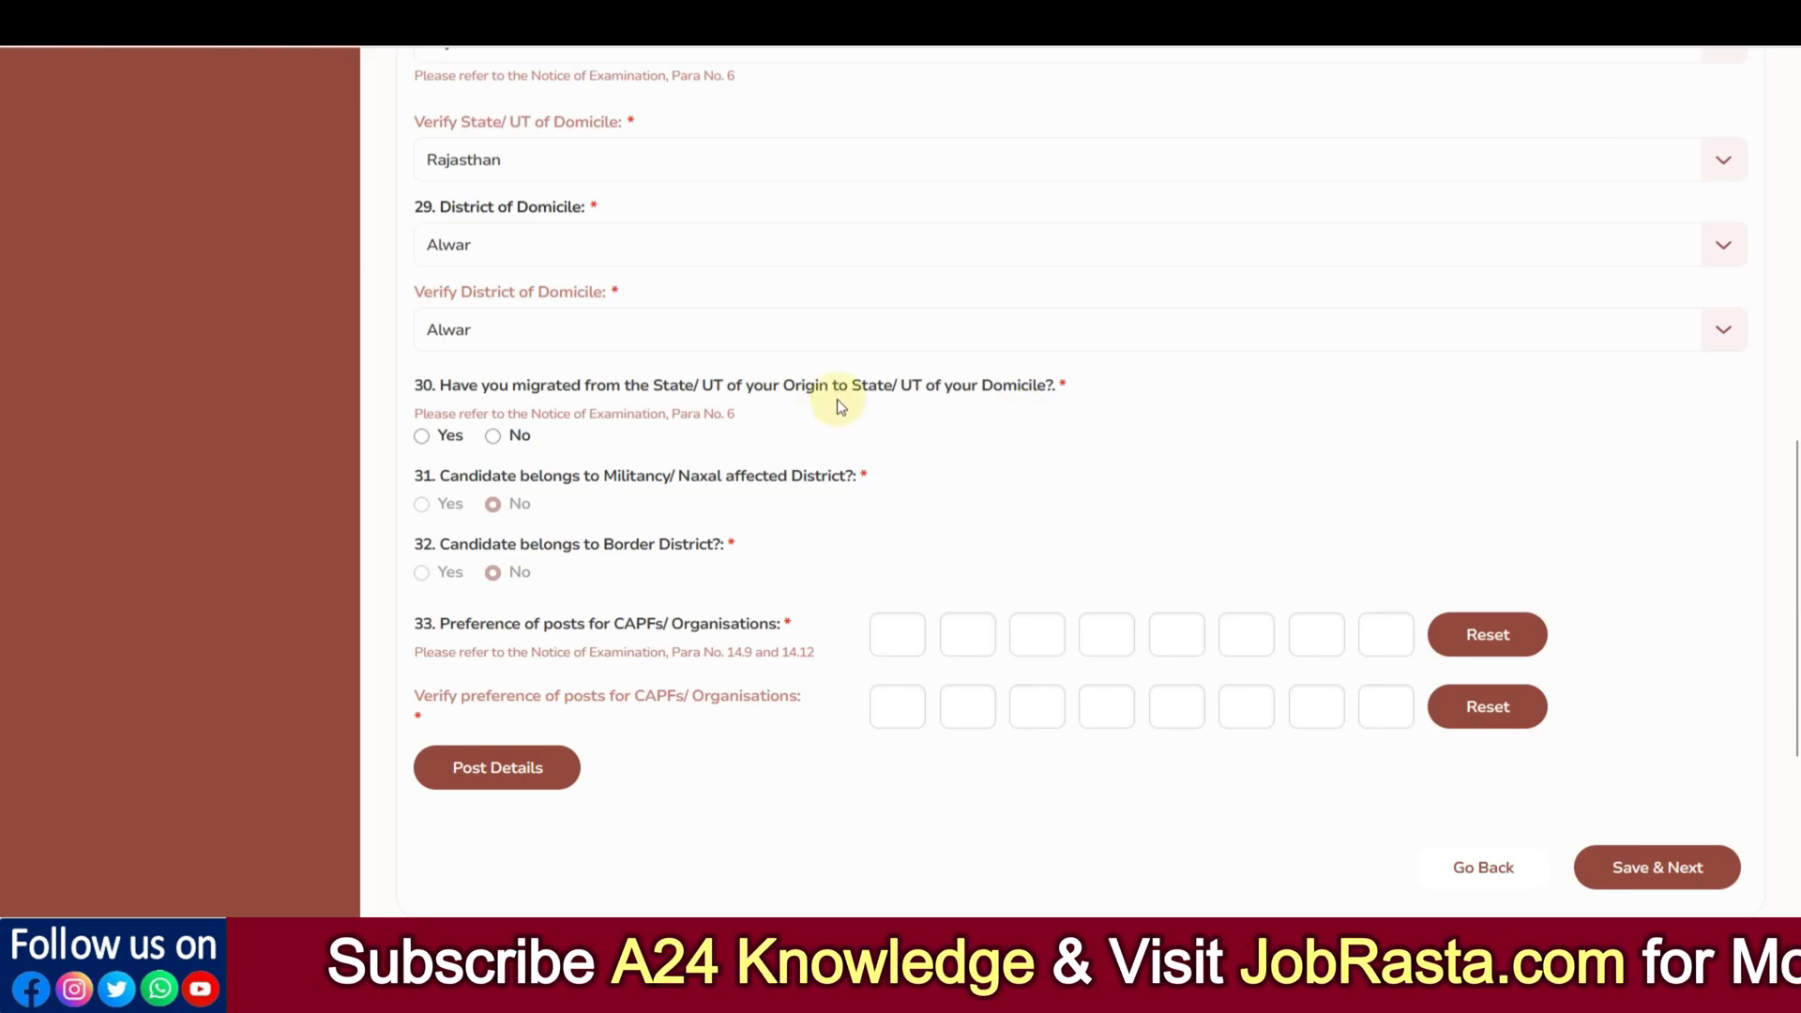
left_click(422, 435)
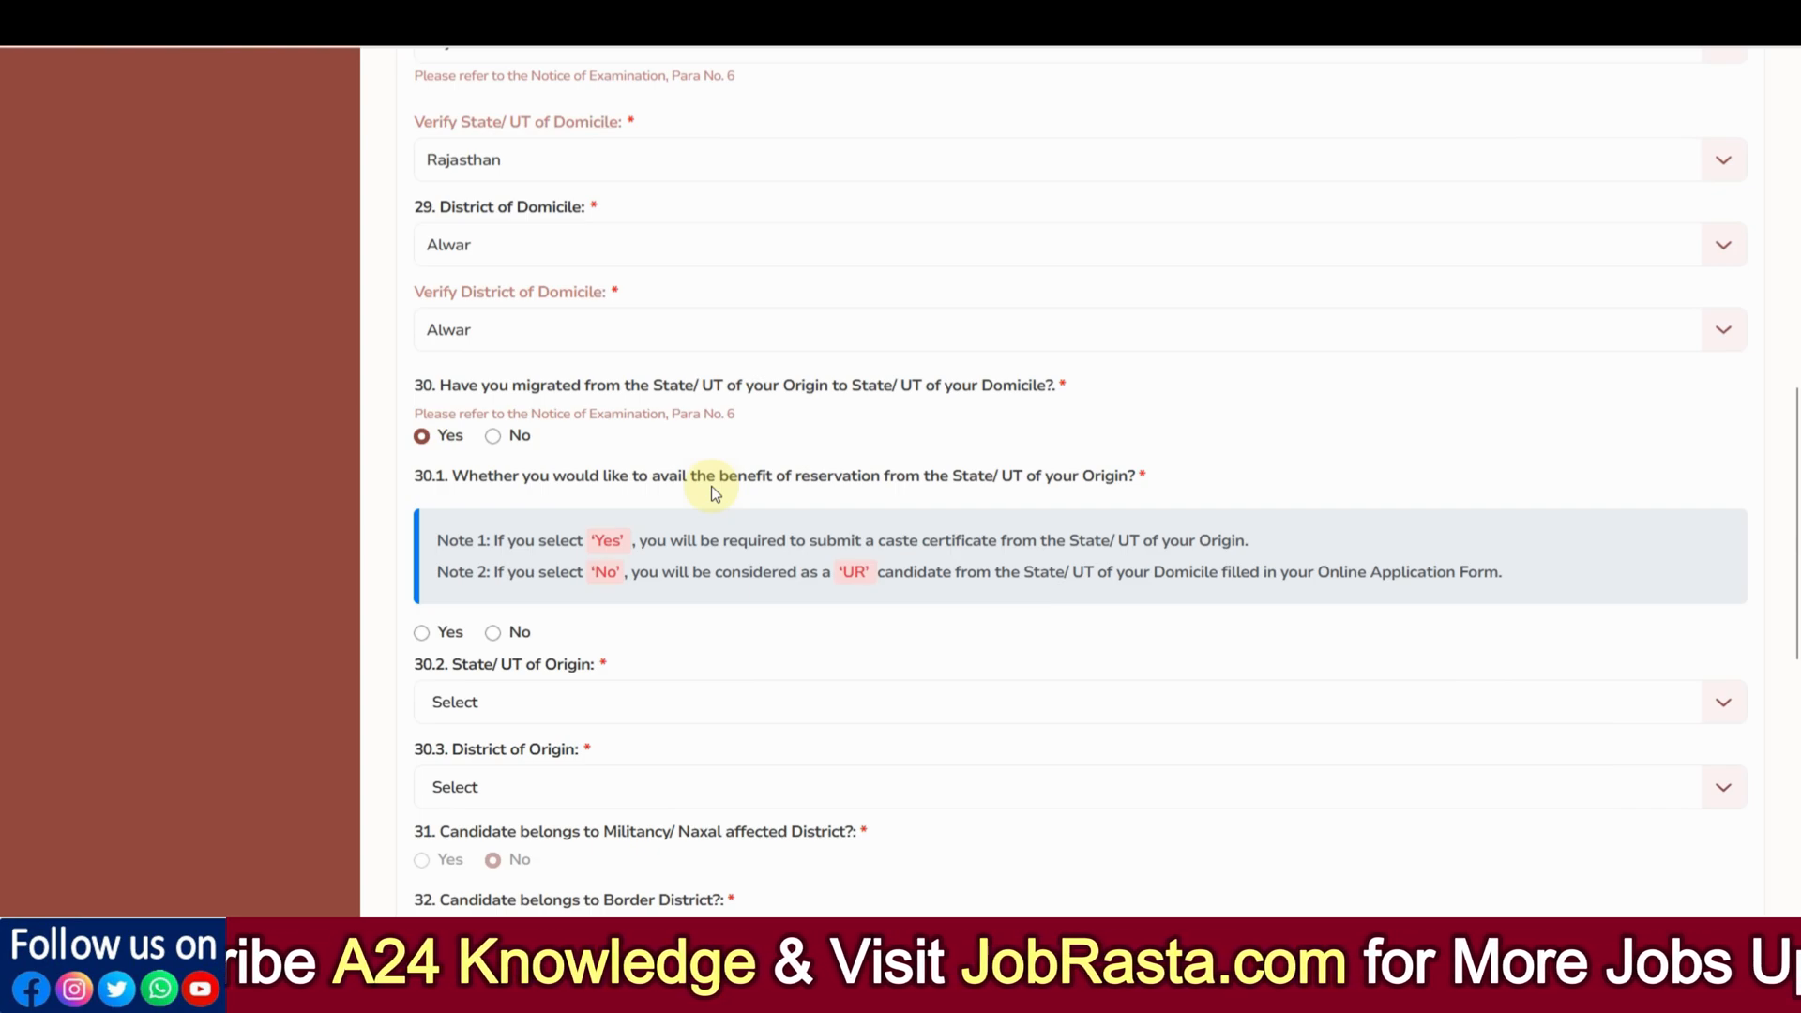
scroll(608, 432, "down", 1)
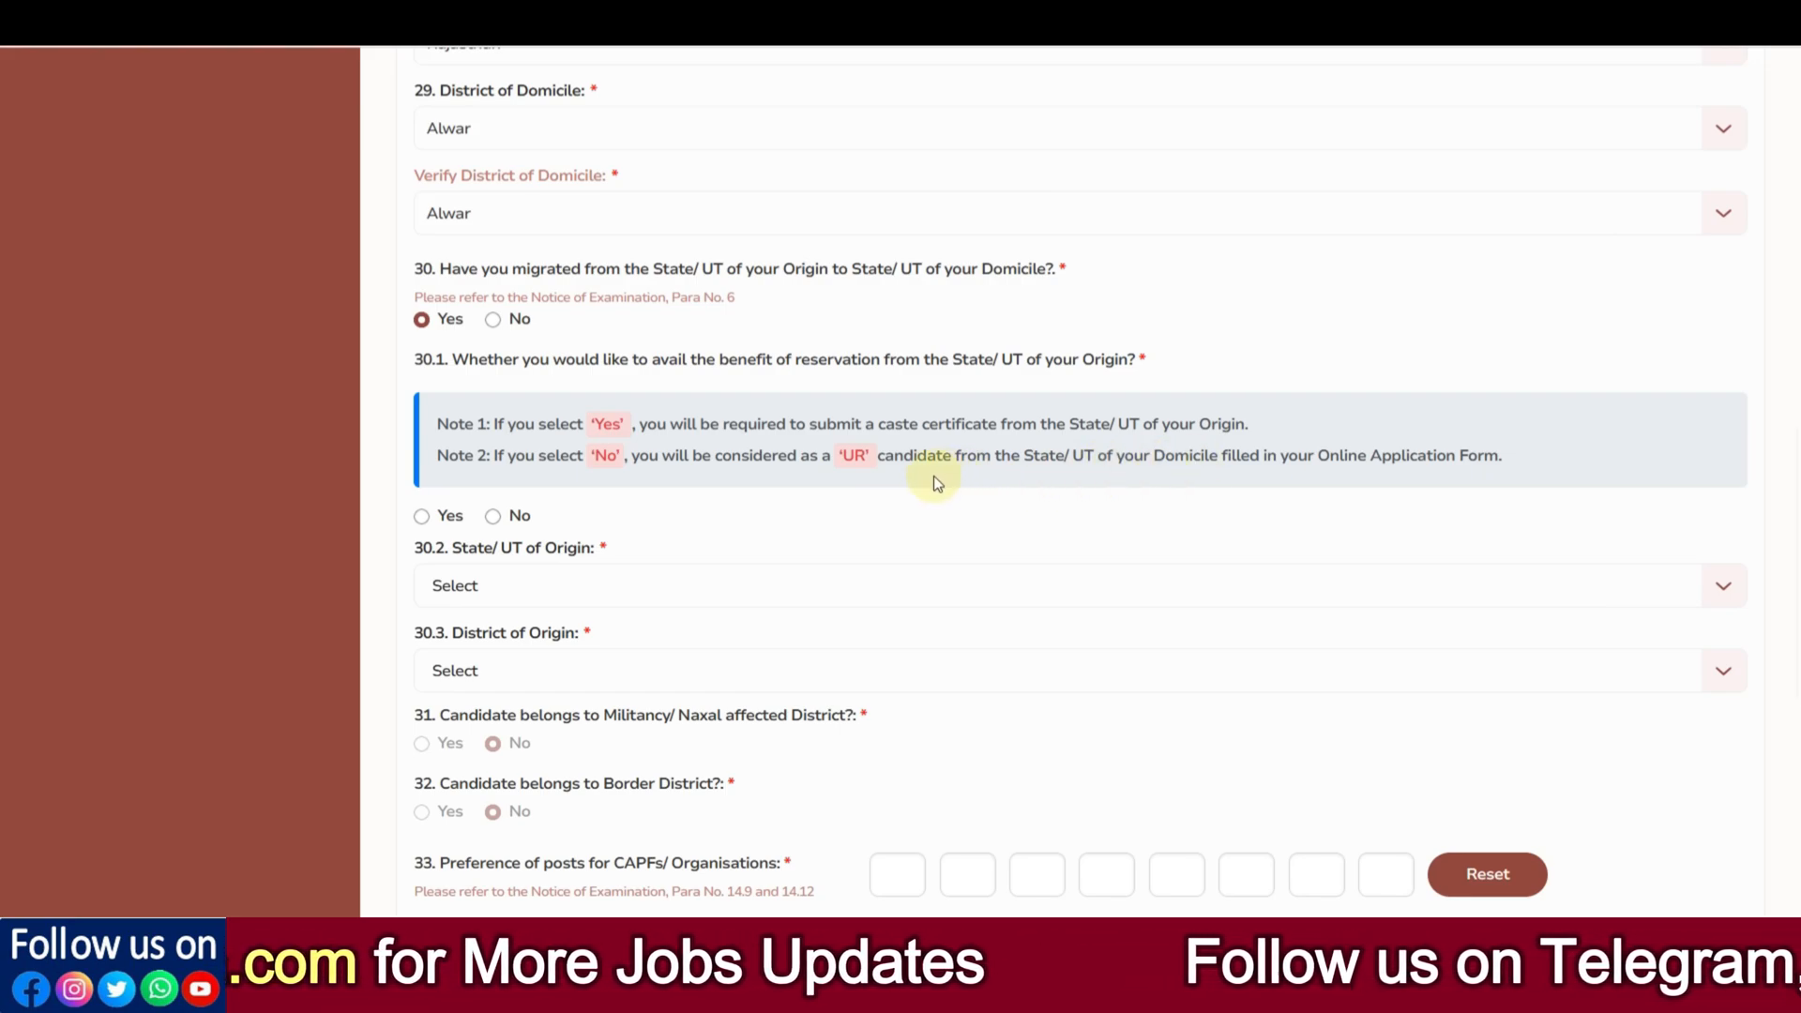
left_click(422, 516)
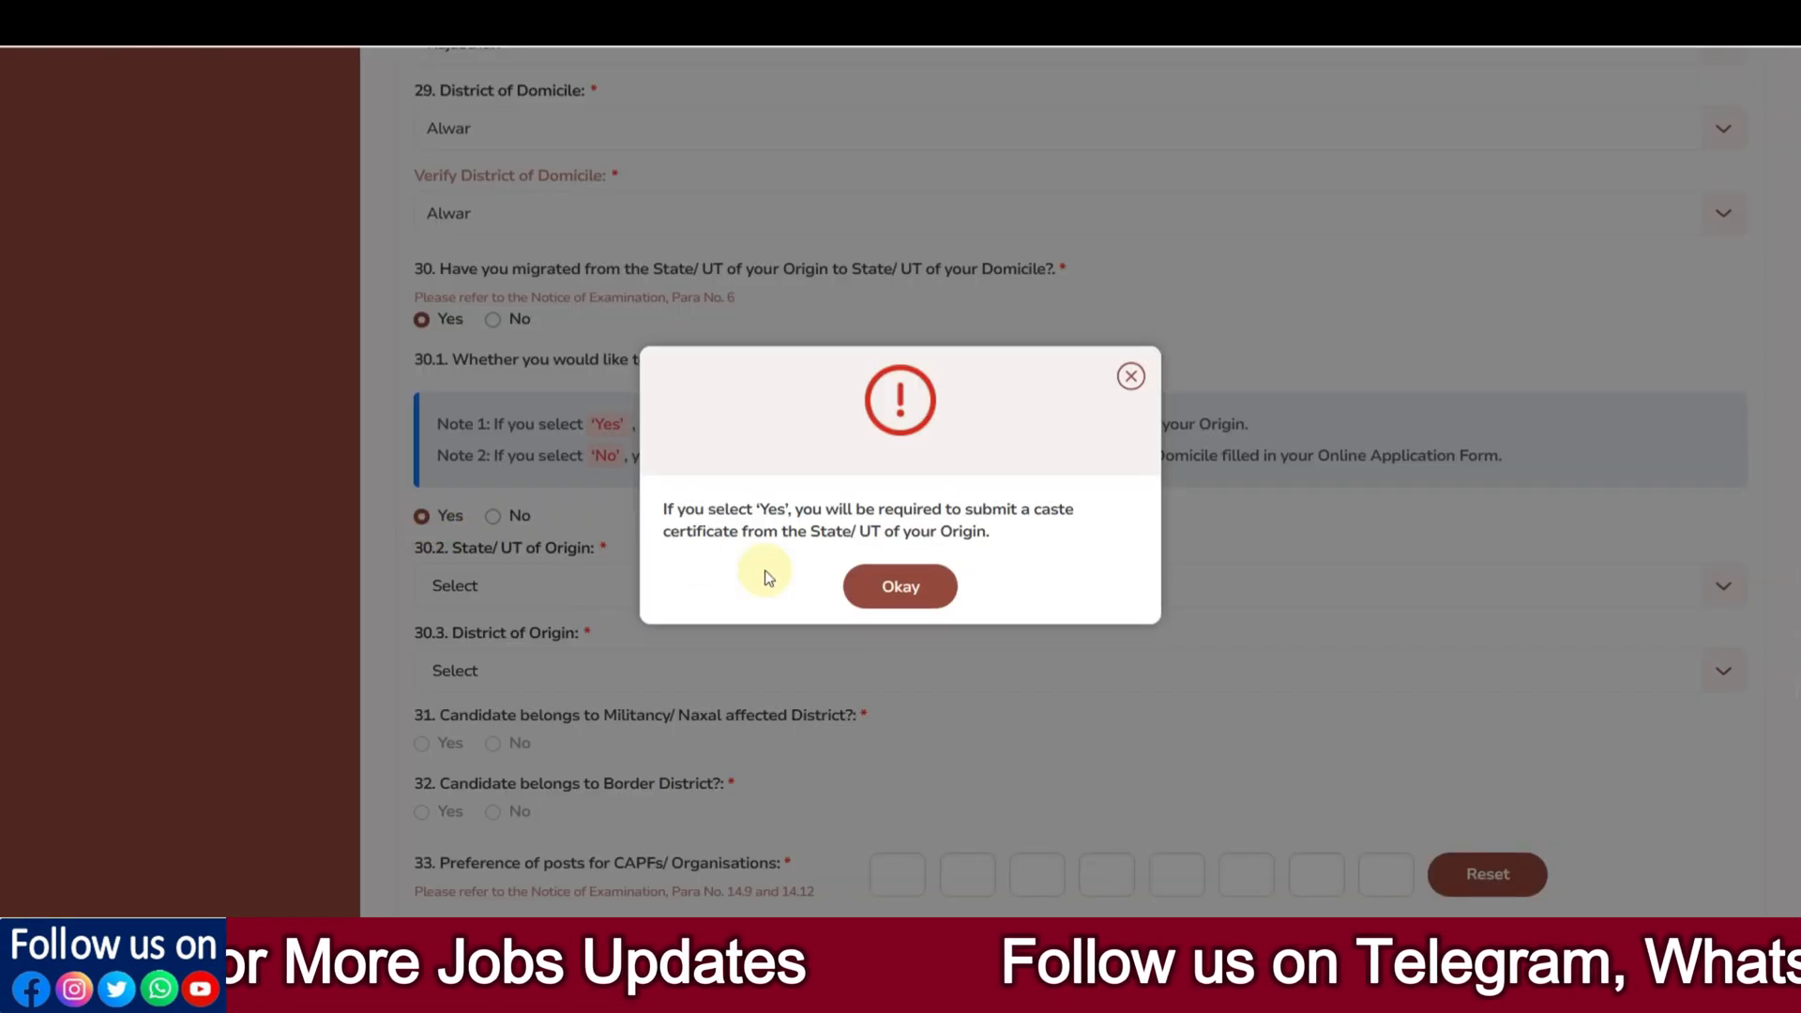
left_click(870, 598)
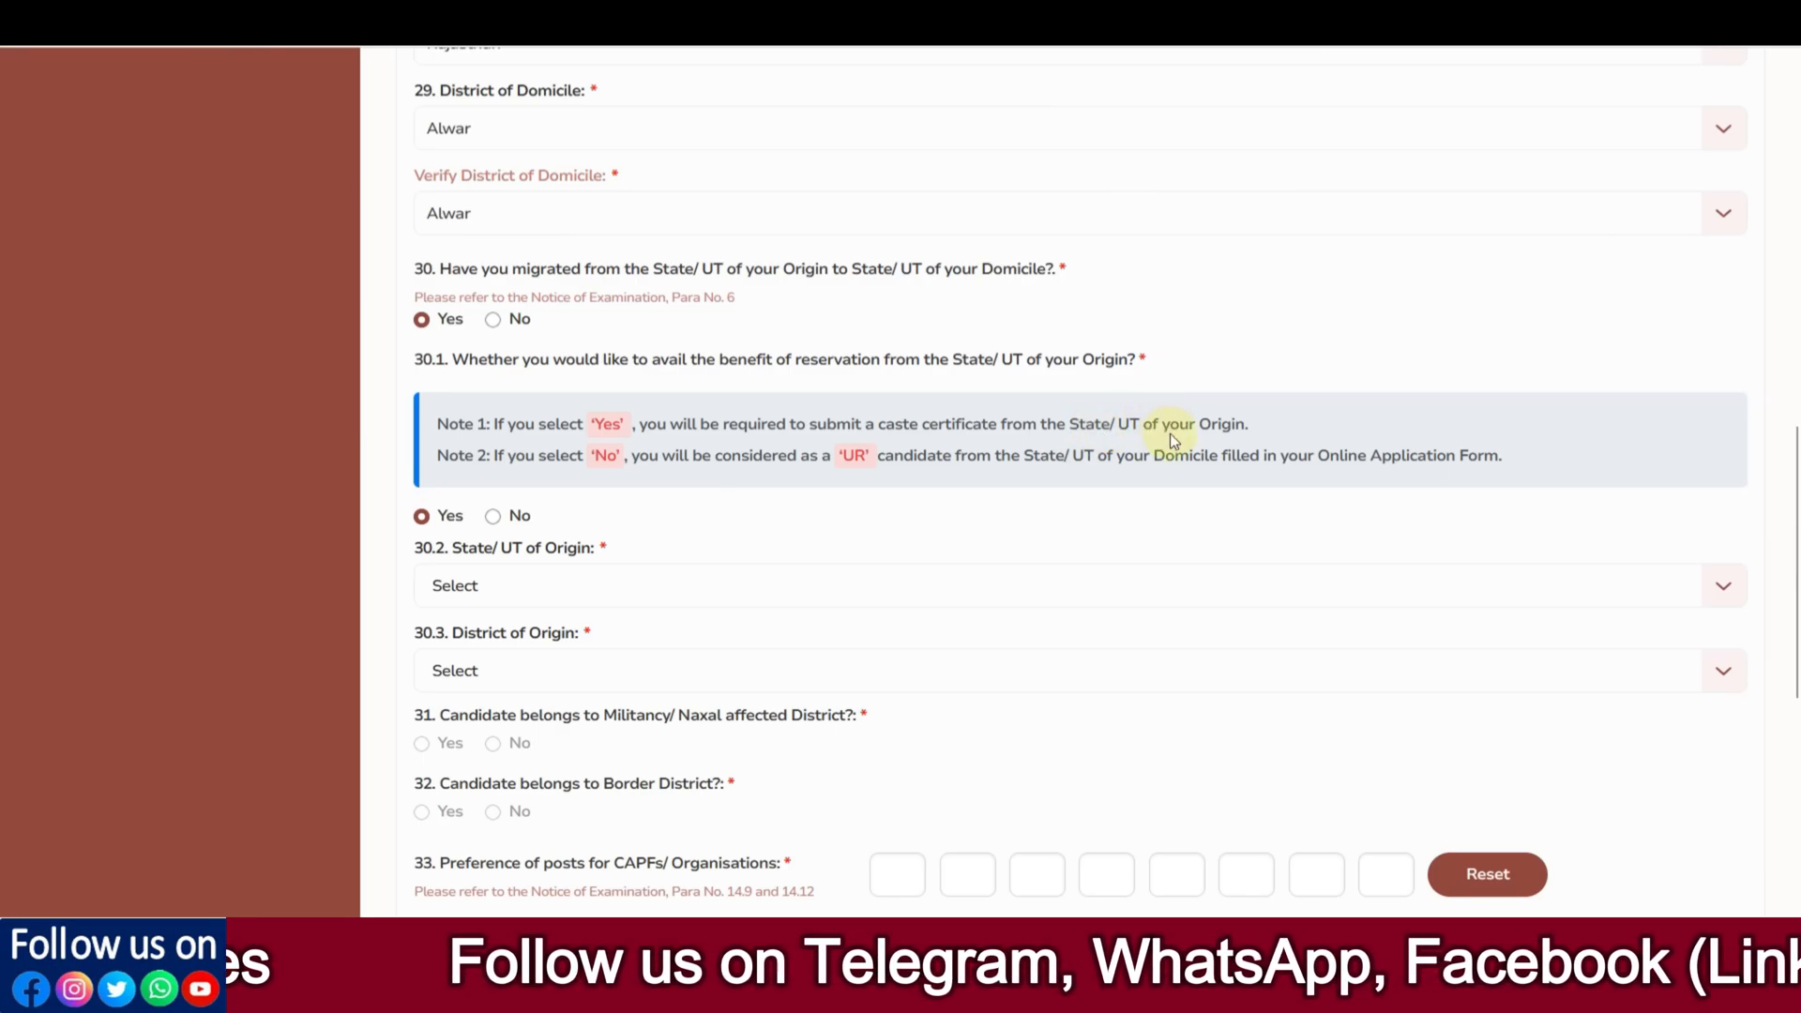
scroll(623, 515, "down", 1)
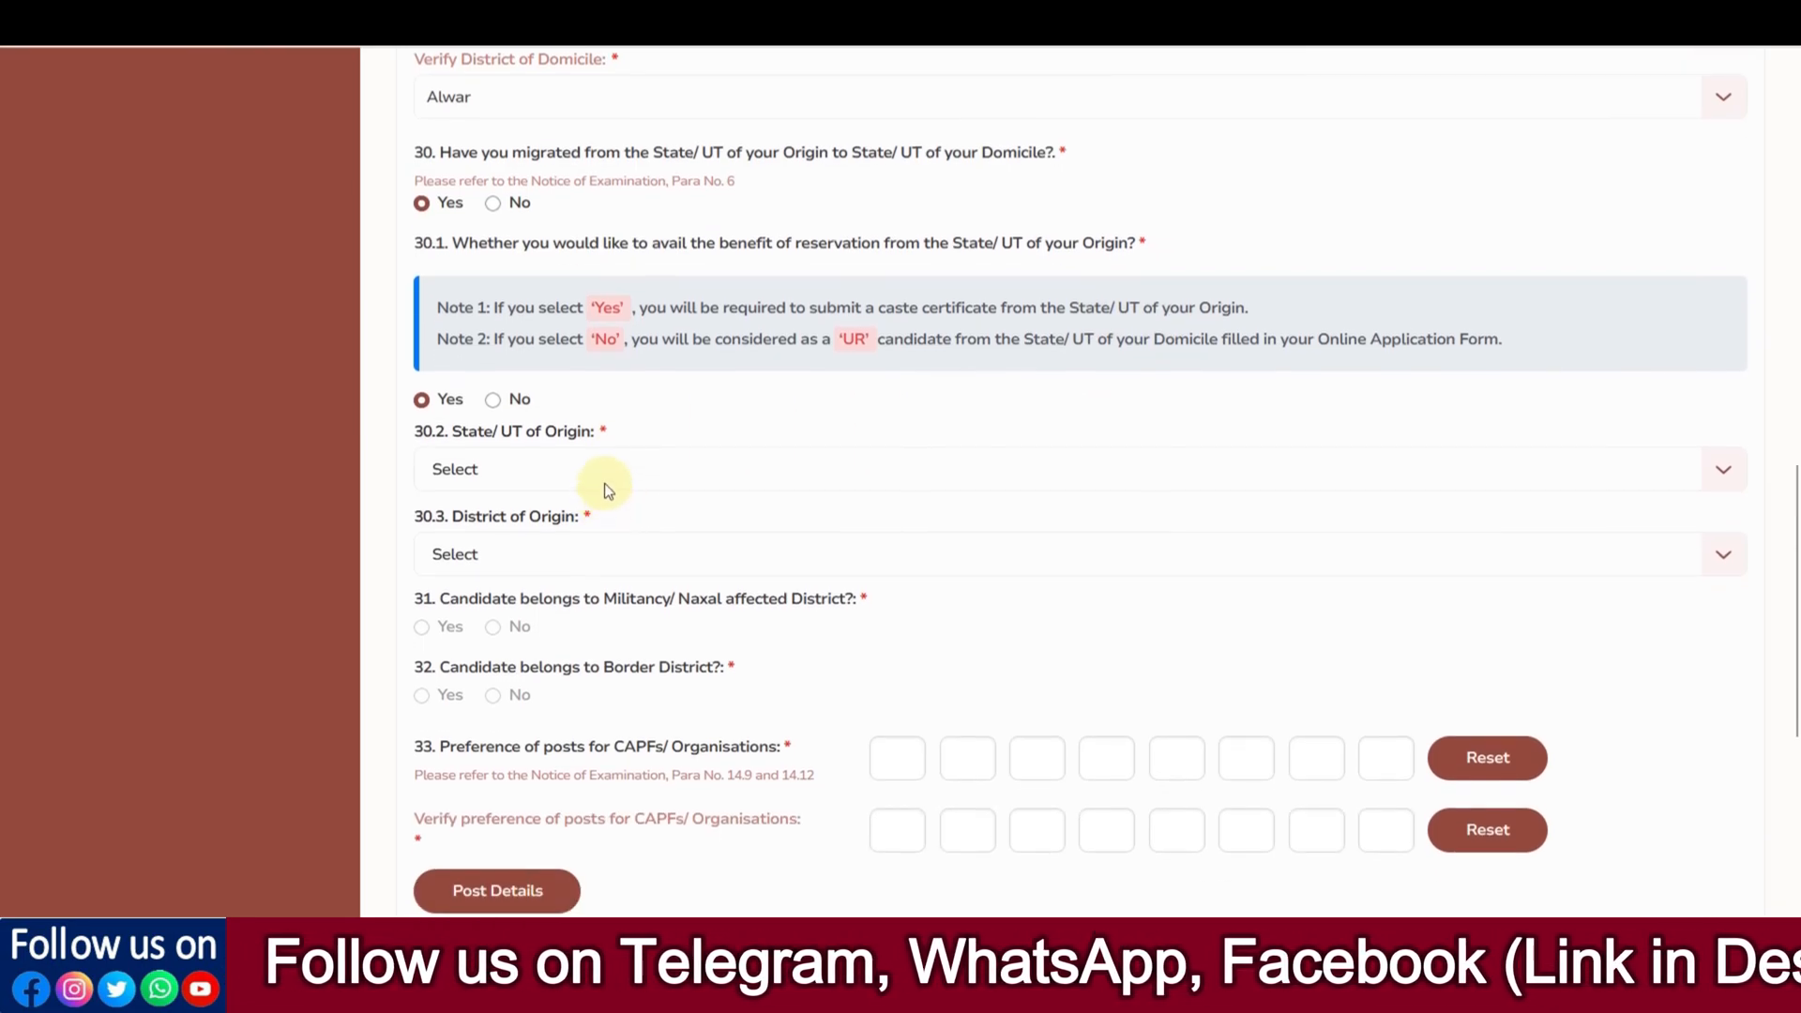
left_click(603, 486)
left_click(689, 405)
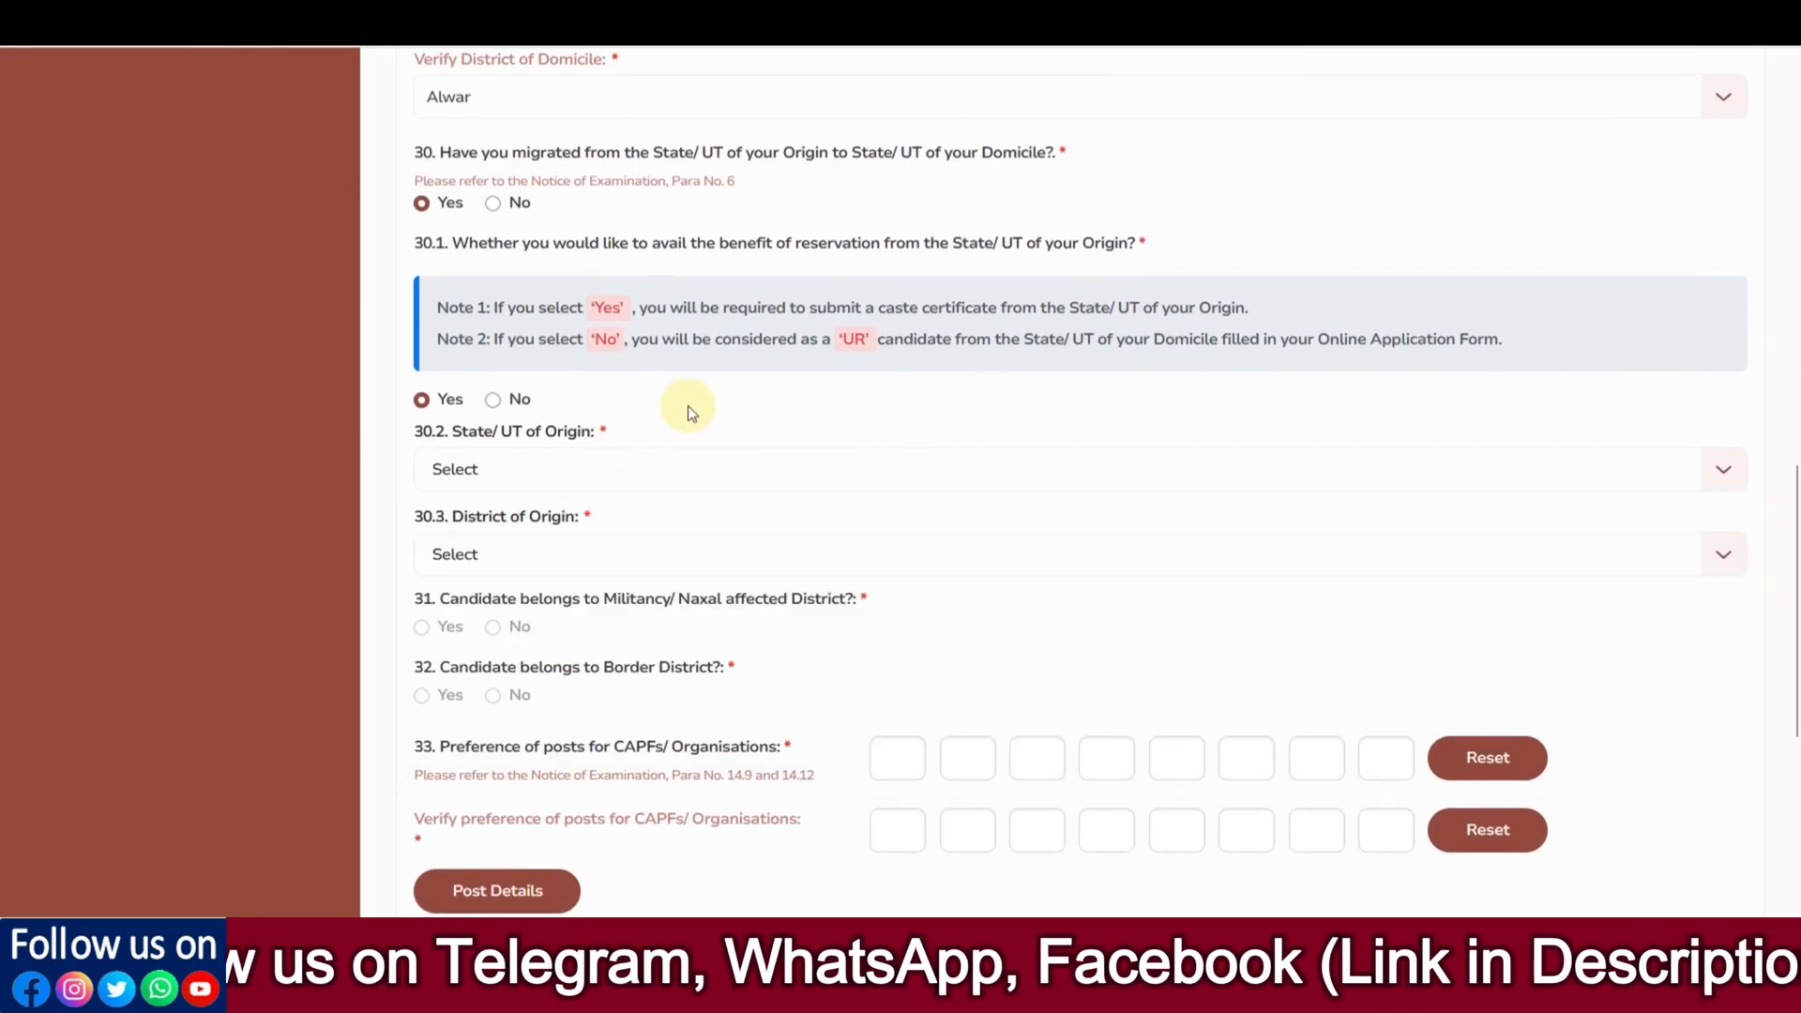
left_click(494, 403)
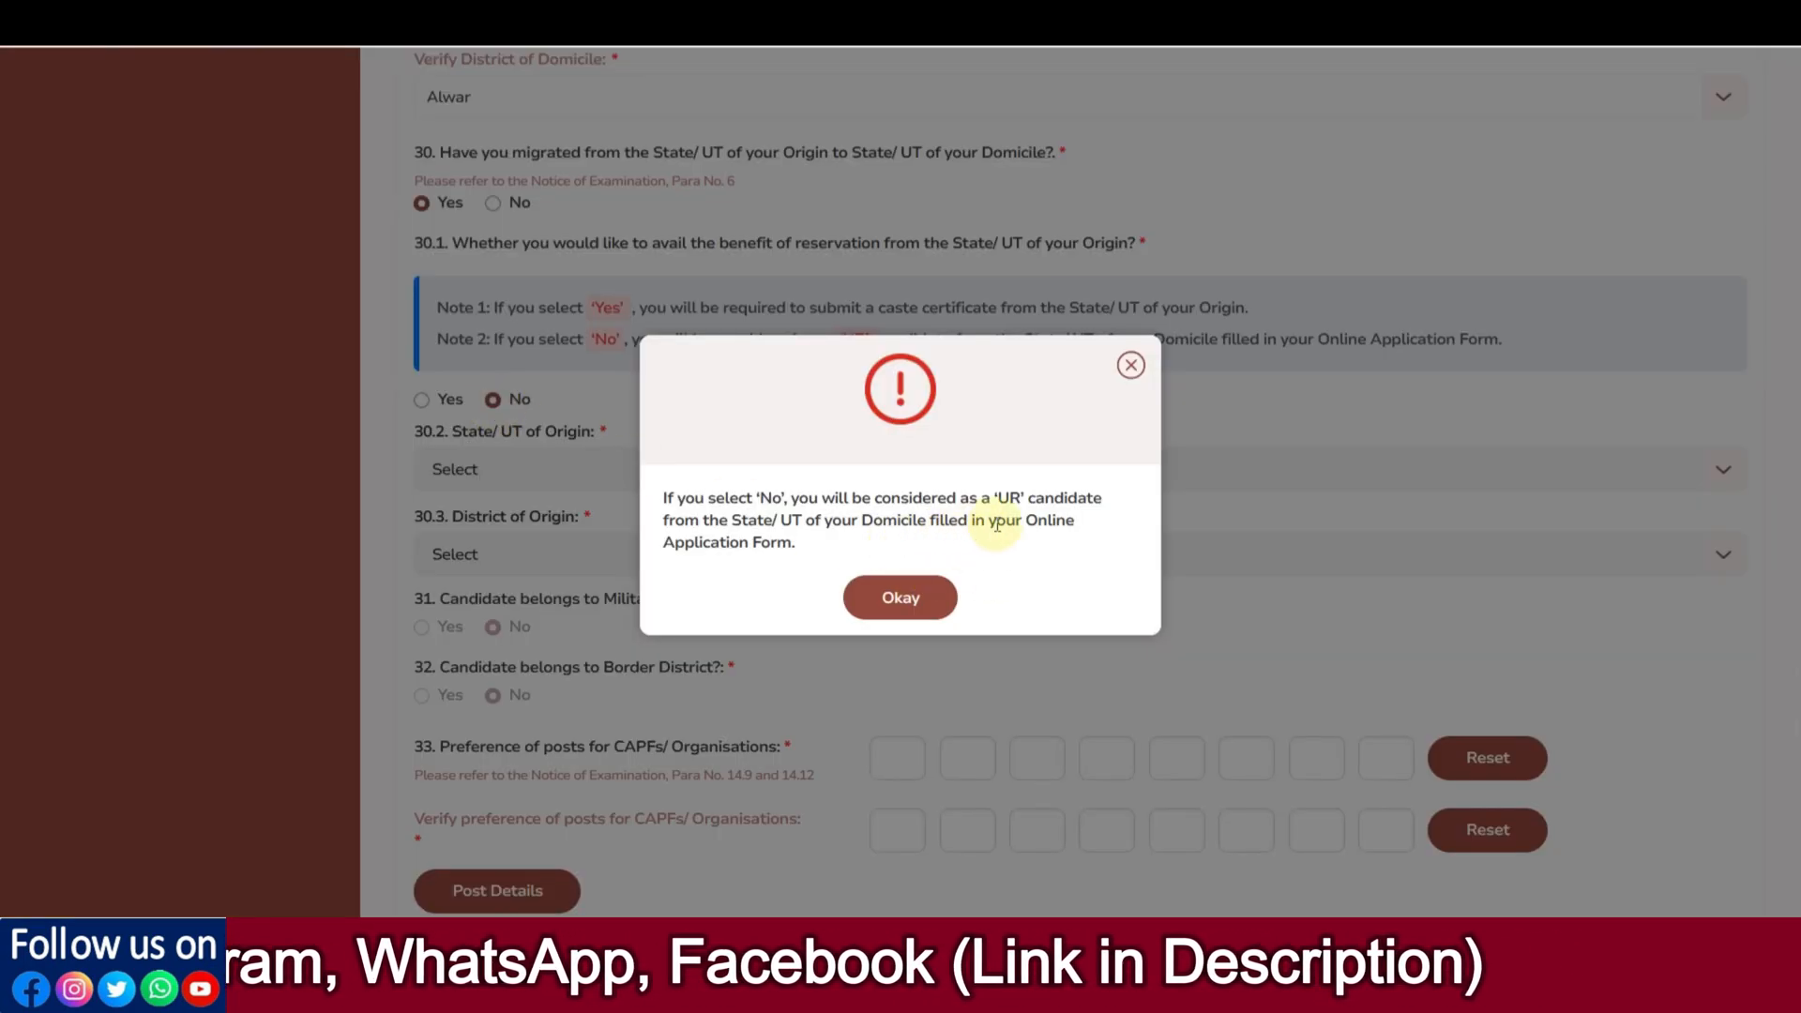
left_click(925, 594)
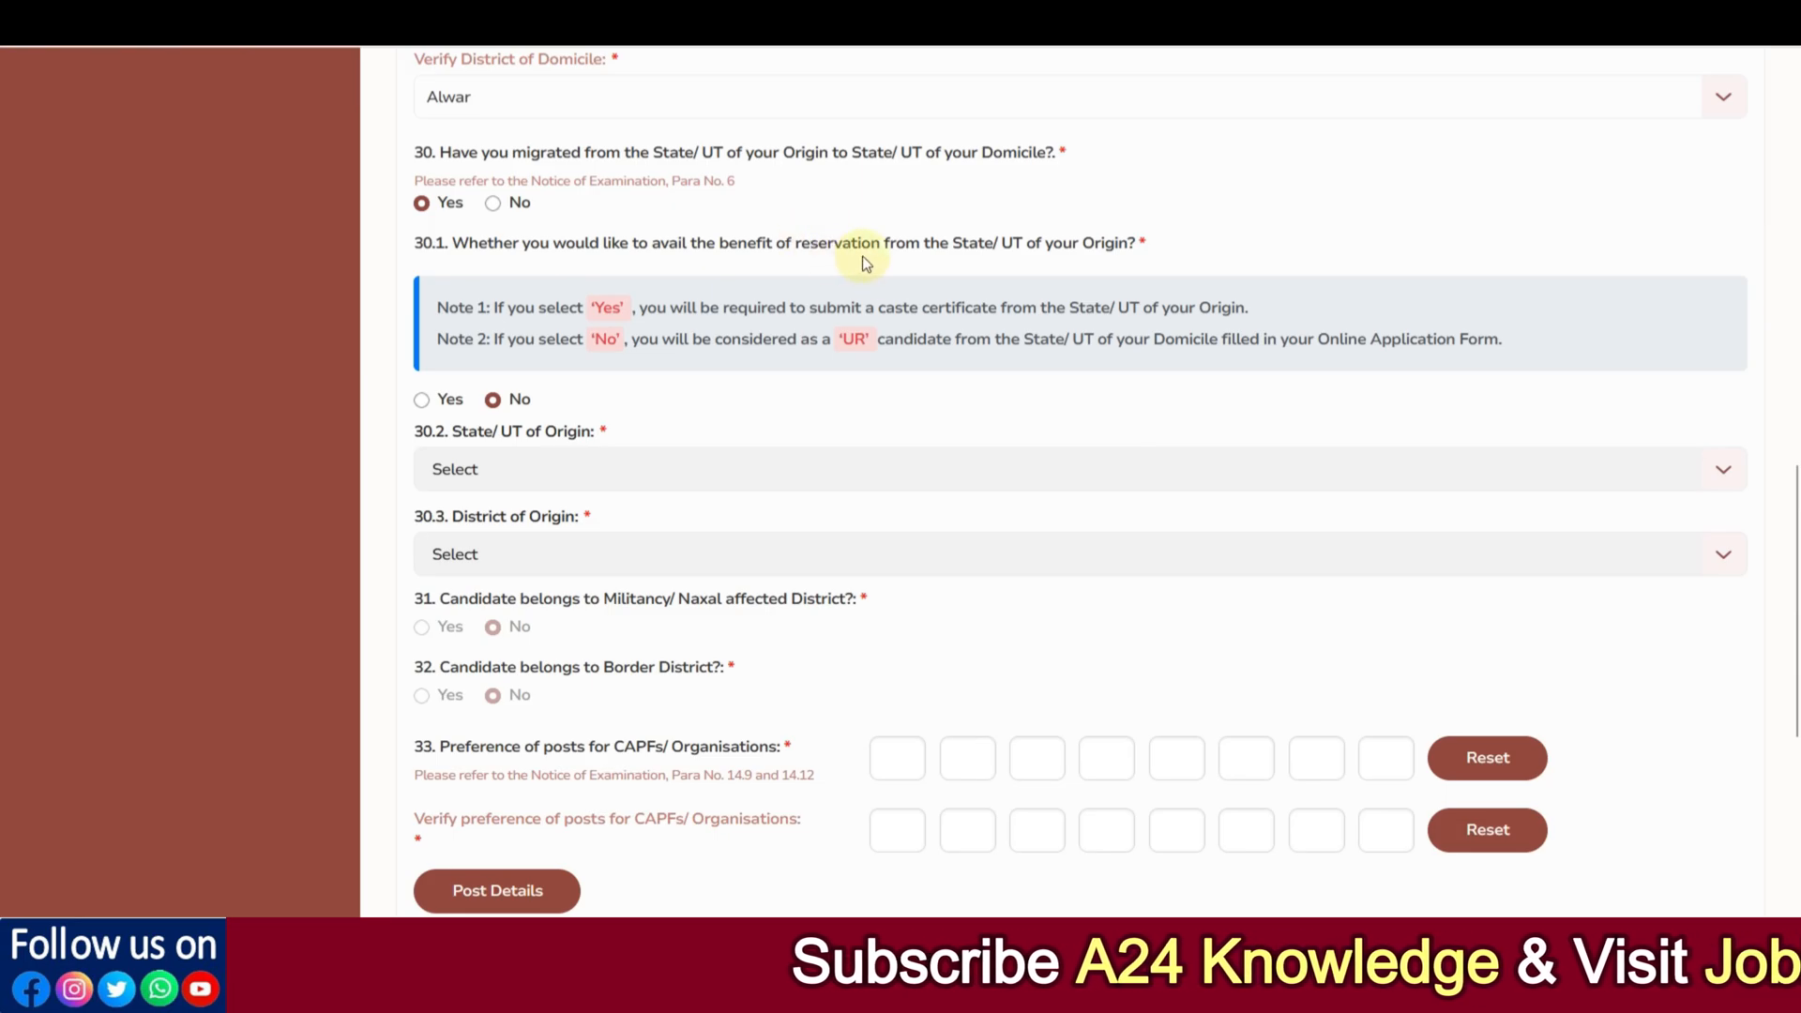
Answer No to having migrated from the State/UT of Origin to the State/UT of Domicile.
scroll(582, 186, "up", 1)
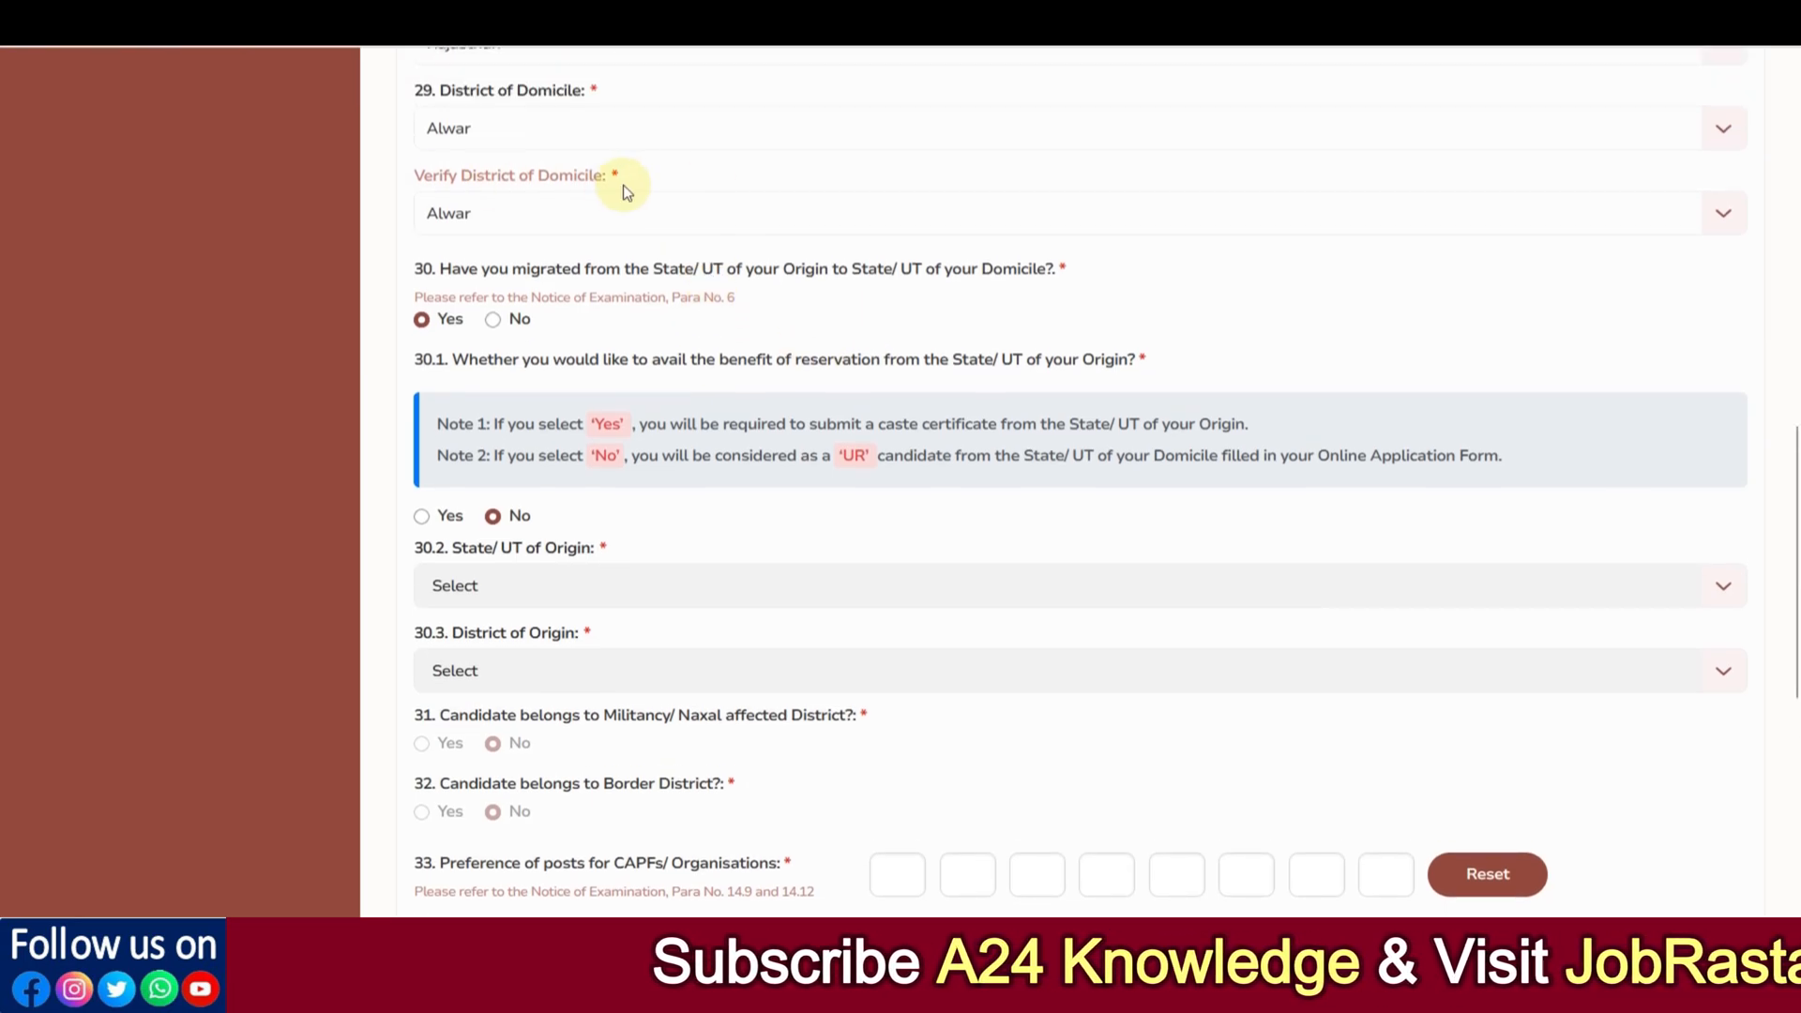
left_click(498, 319)
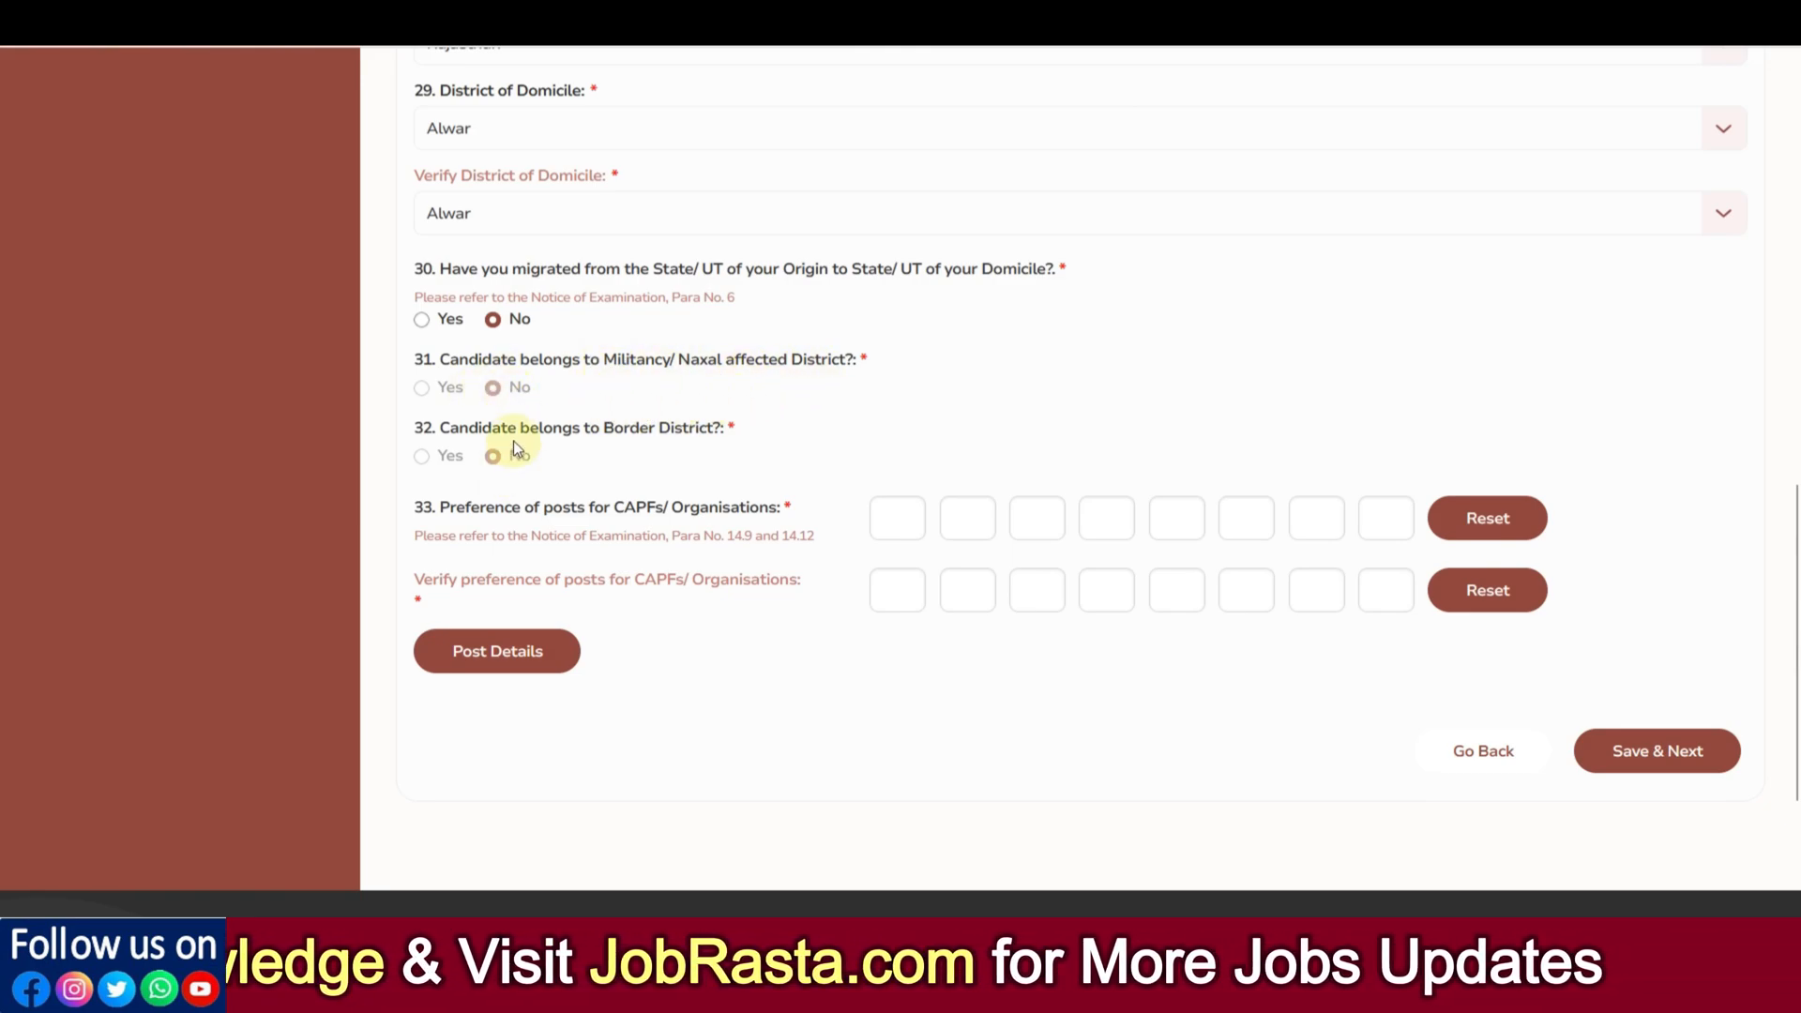
scroll(514, 441, "up", 1)
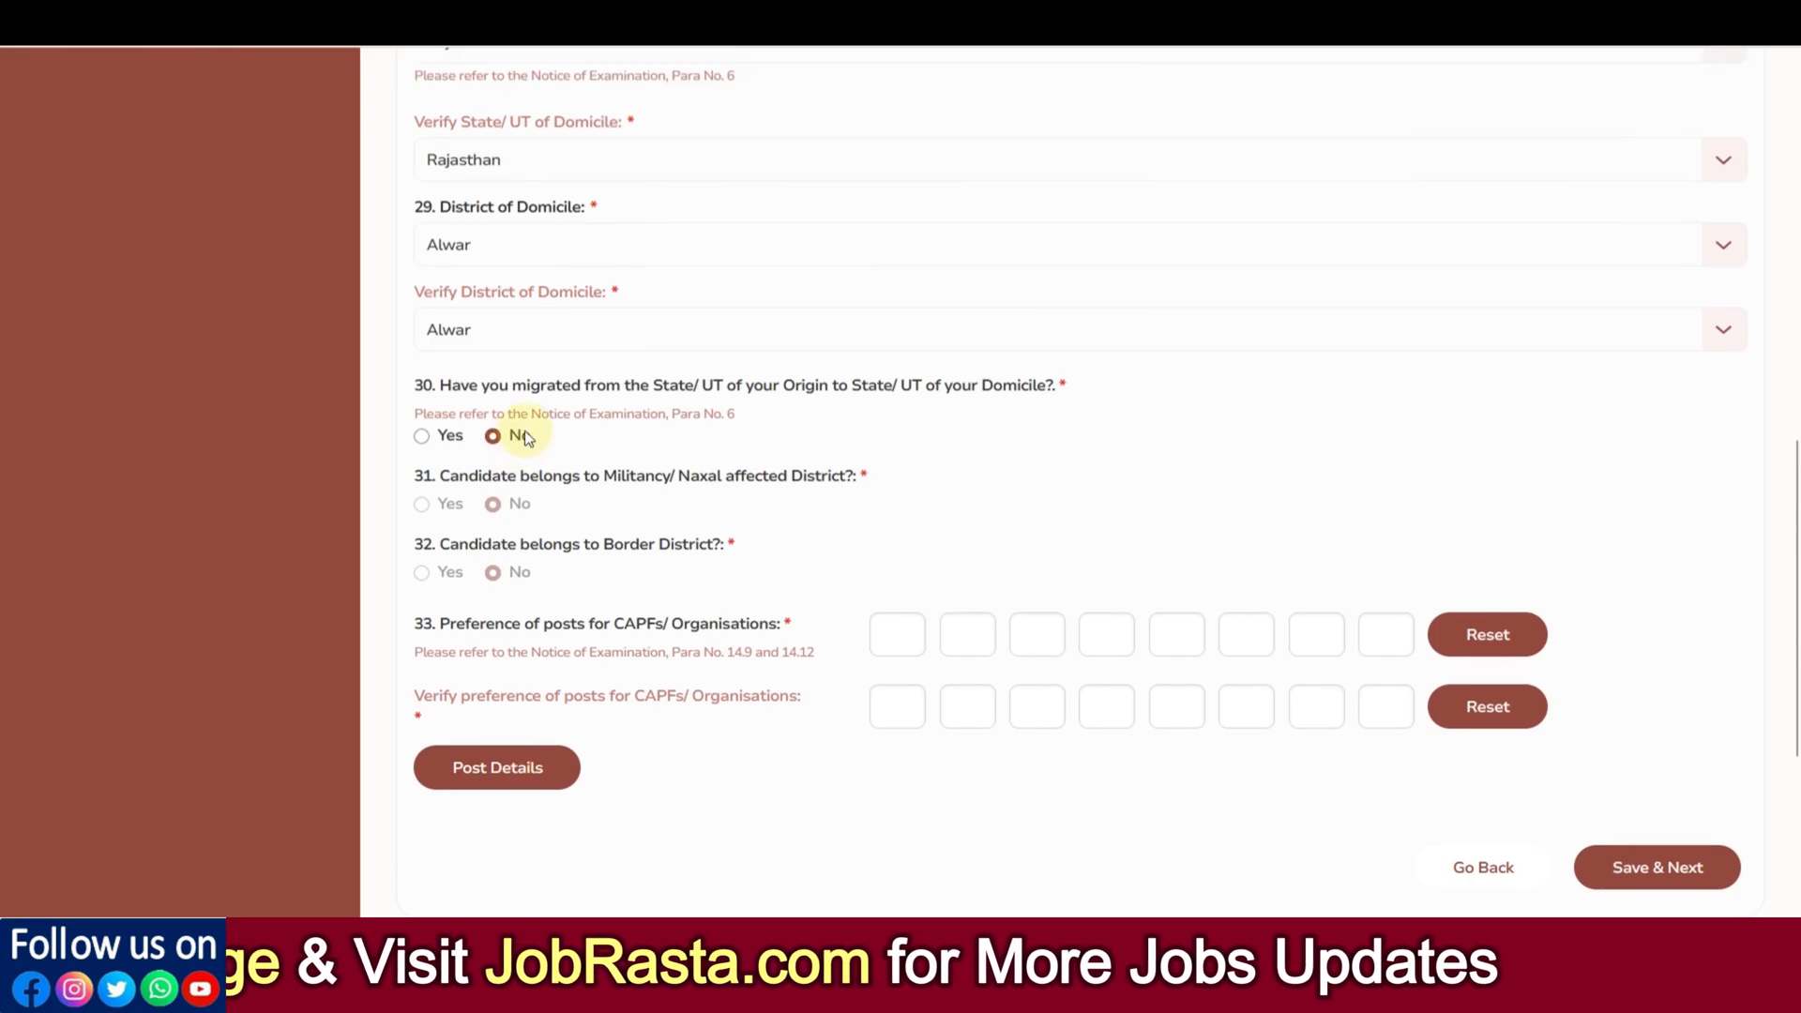
left_click(504, 173)
left_click(409, 221)
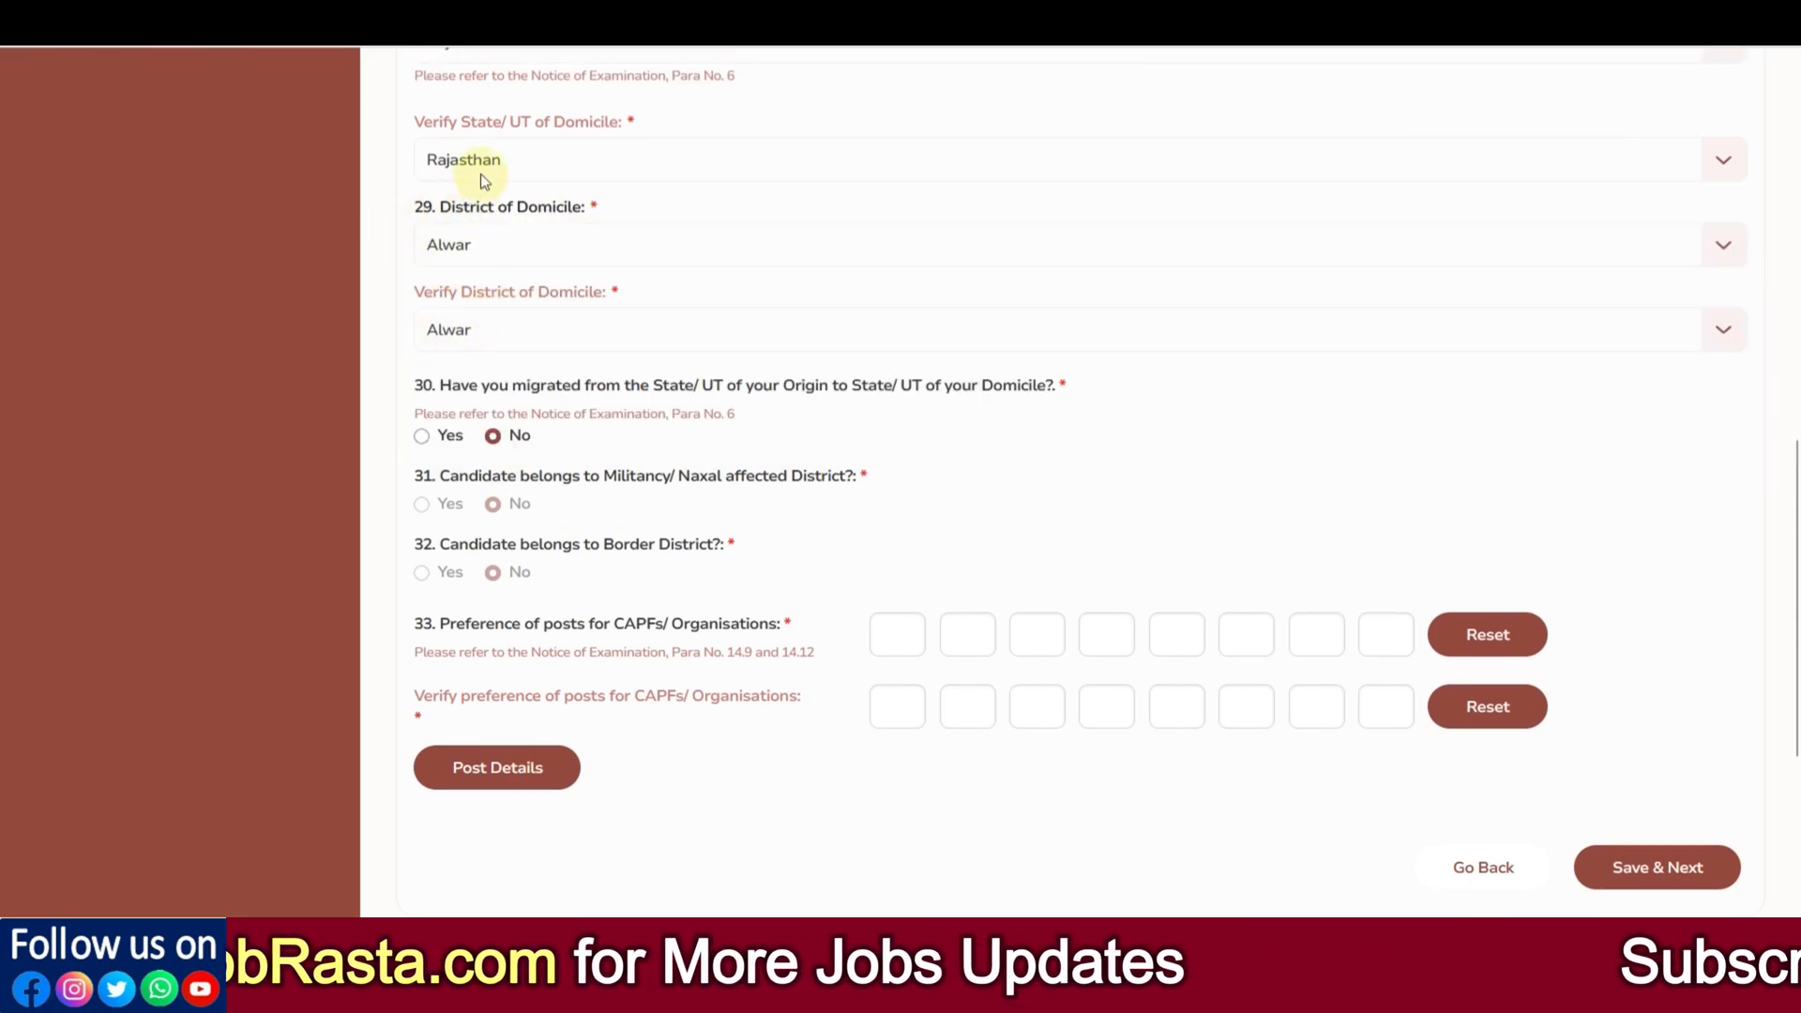
Open the post details to look up the post codes for the CAPFs/Organisations preferences.
scroll(656, 388, "down", 1)
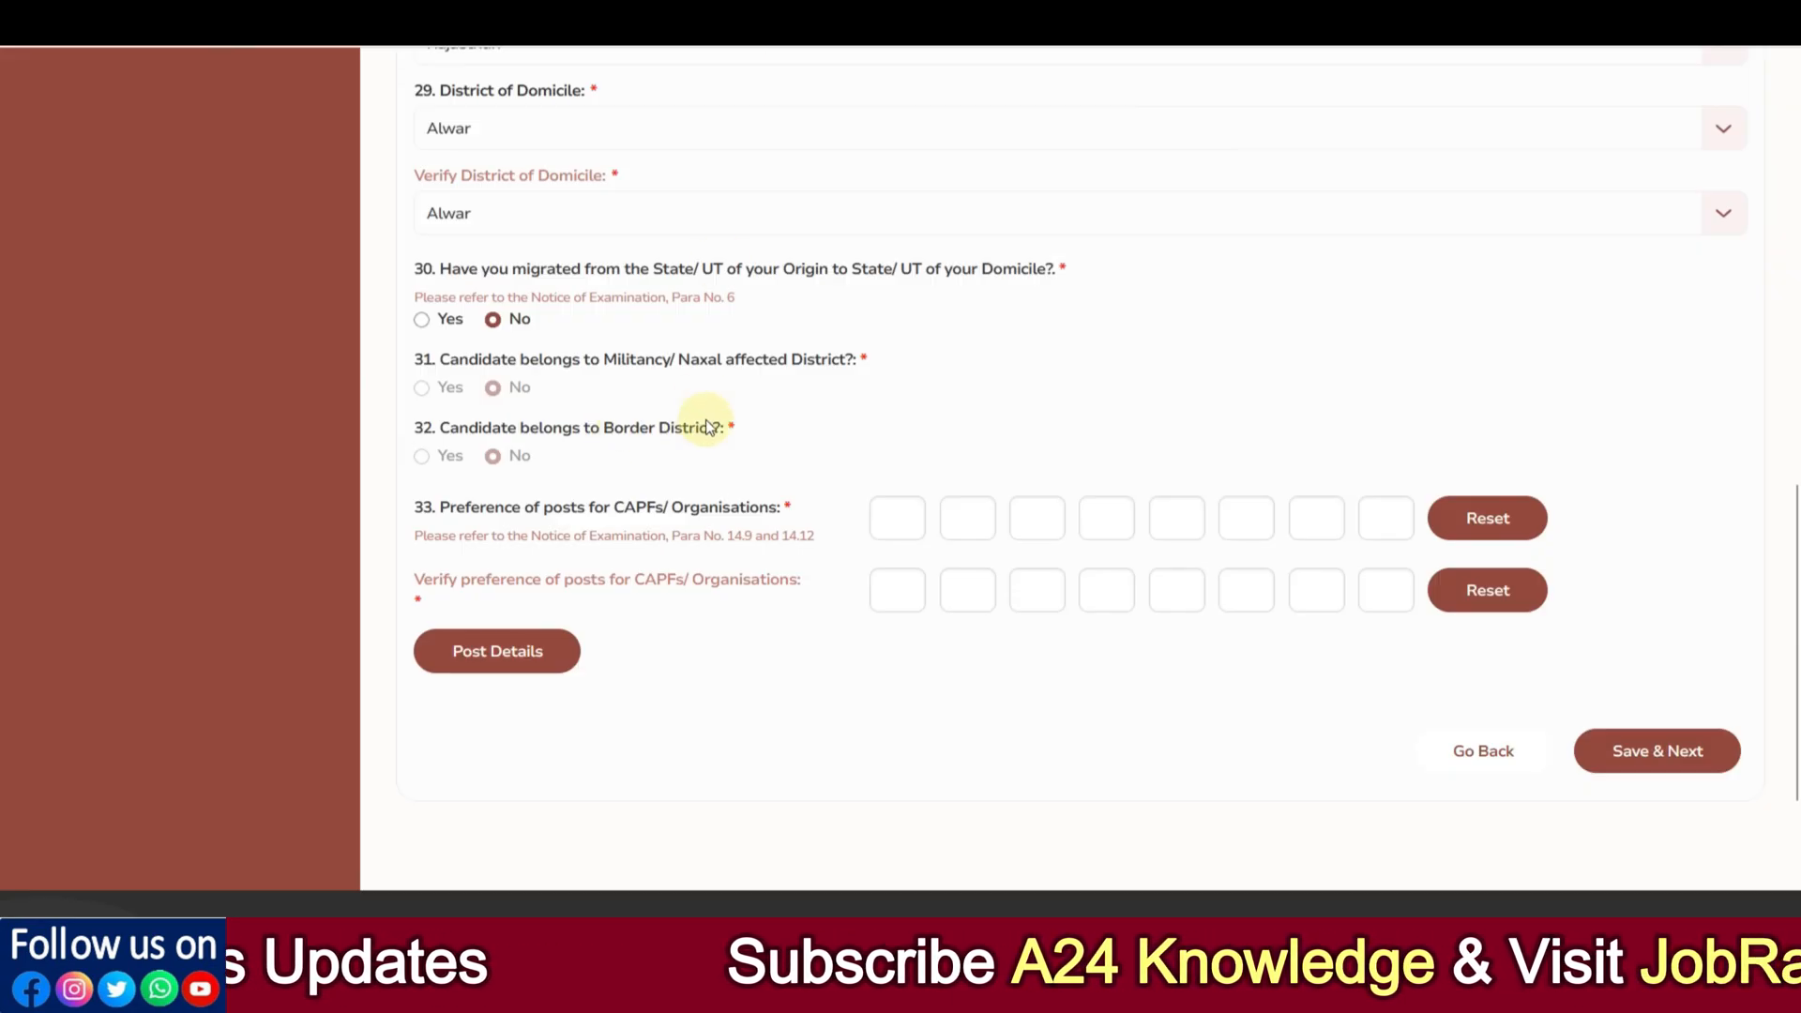
scroll(708, 427, "down", 1)
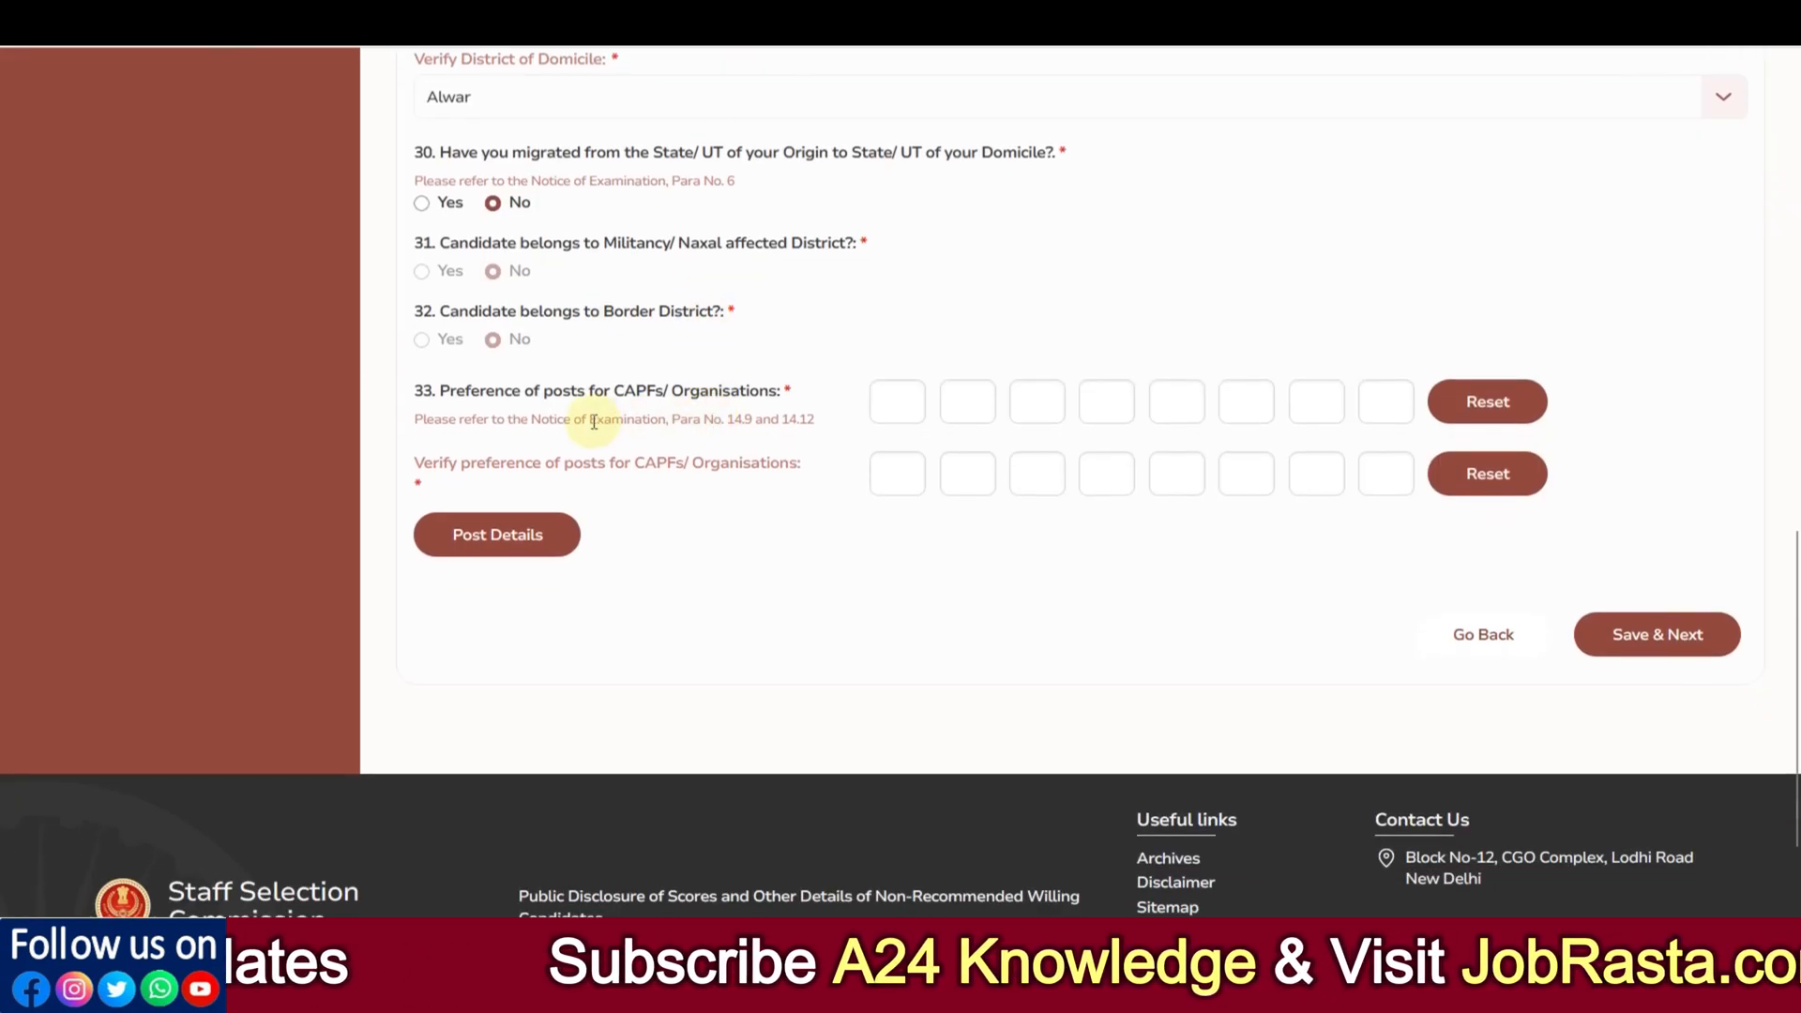
left_click(523, 535)
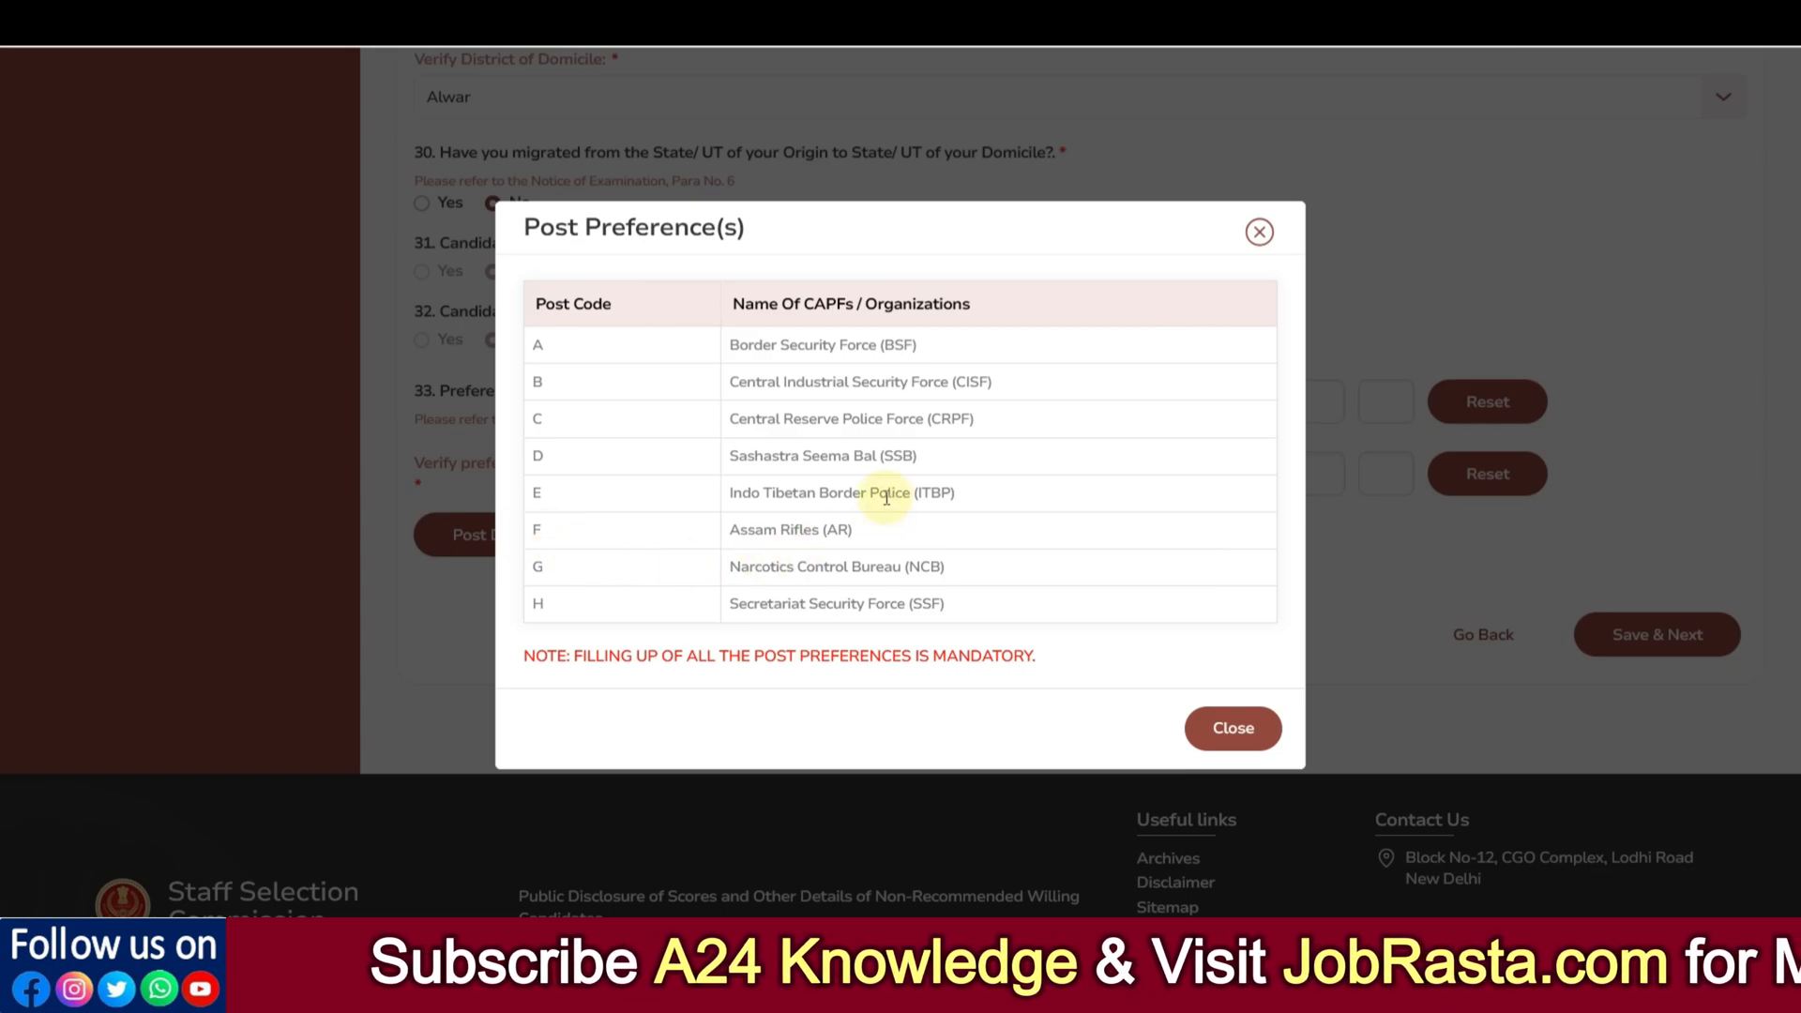
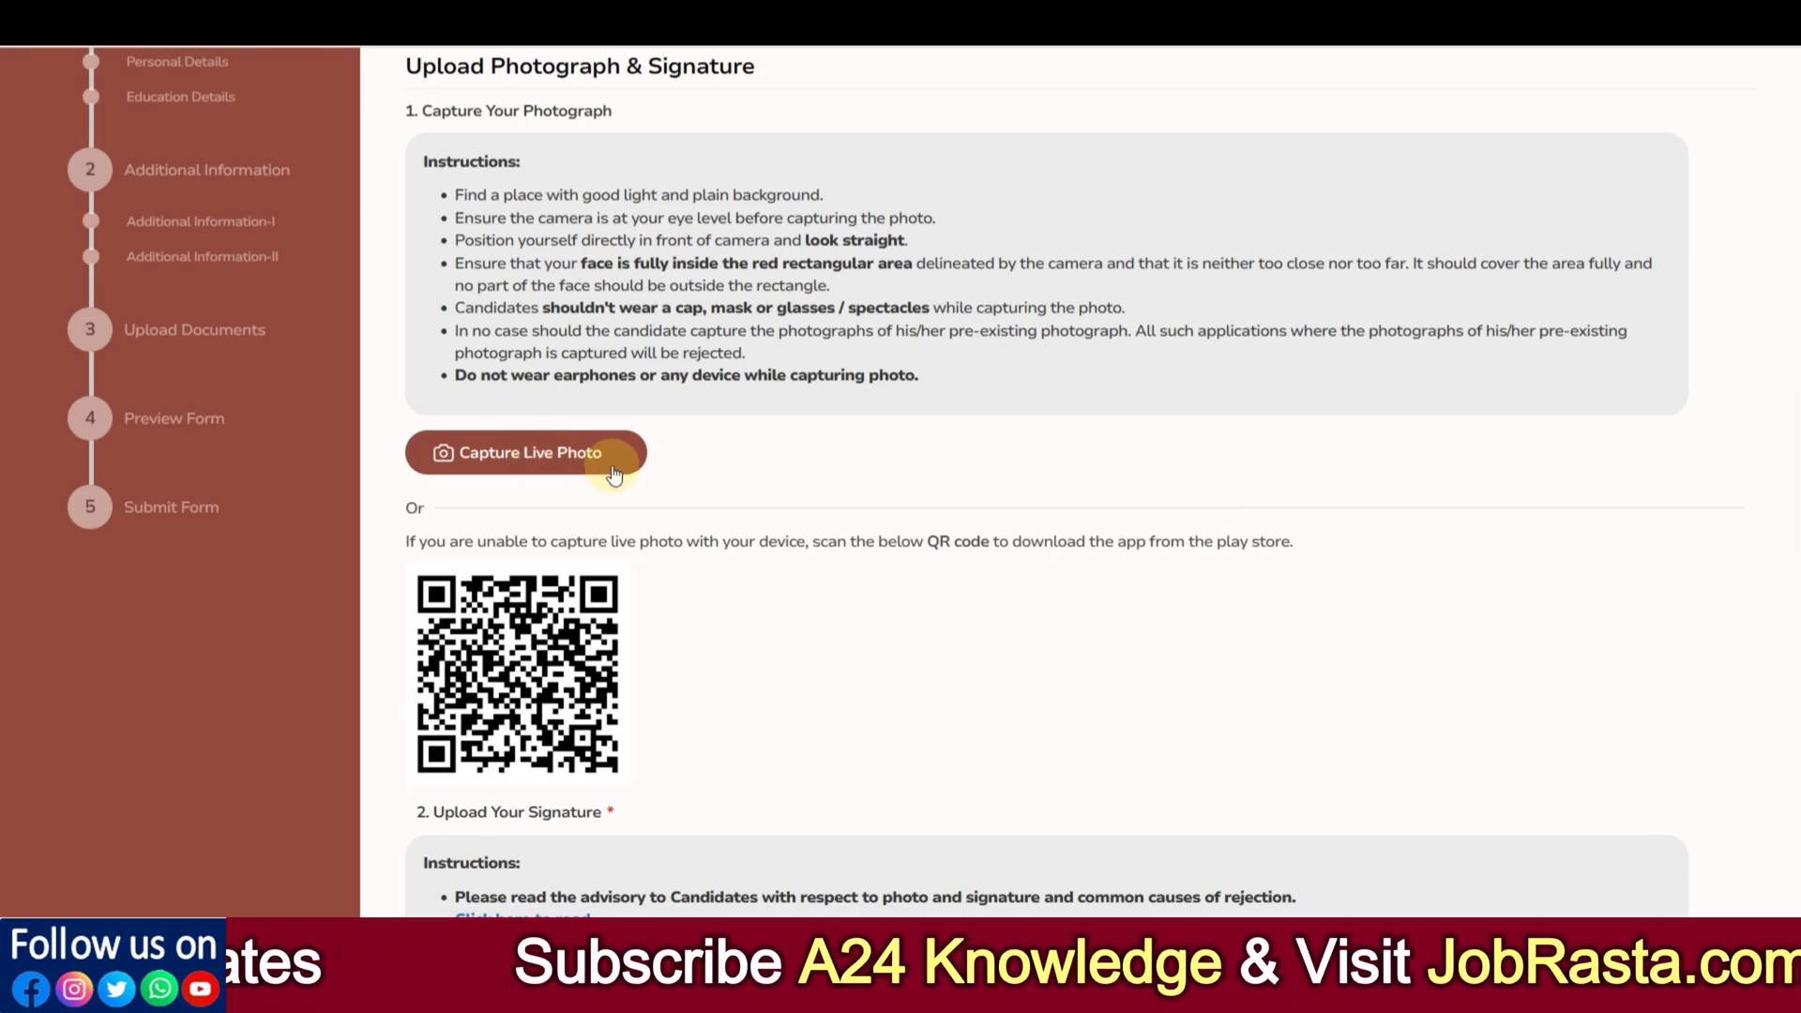
Review the mySSC app's Google Play listing as an alternative for capturing the live photo.
scroll(656, 479, "down", 1)
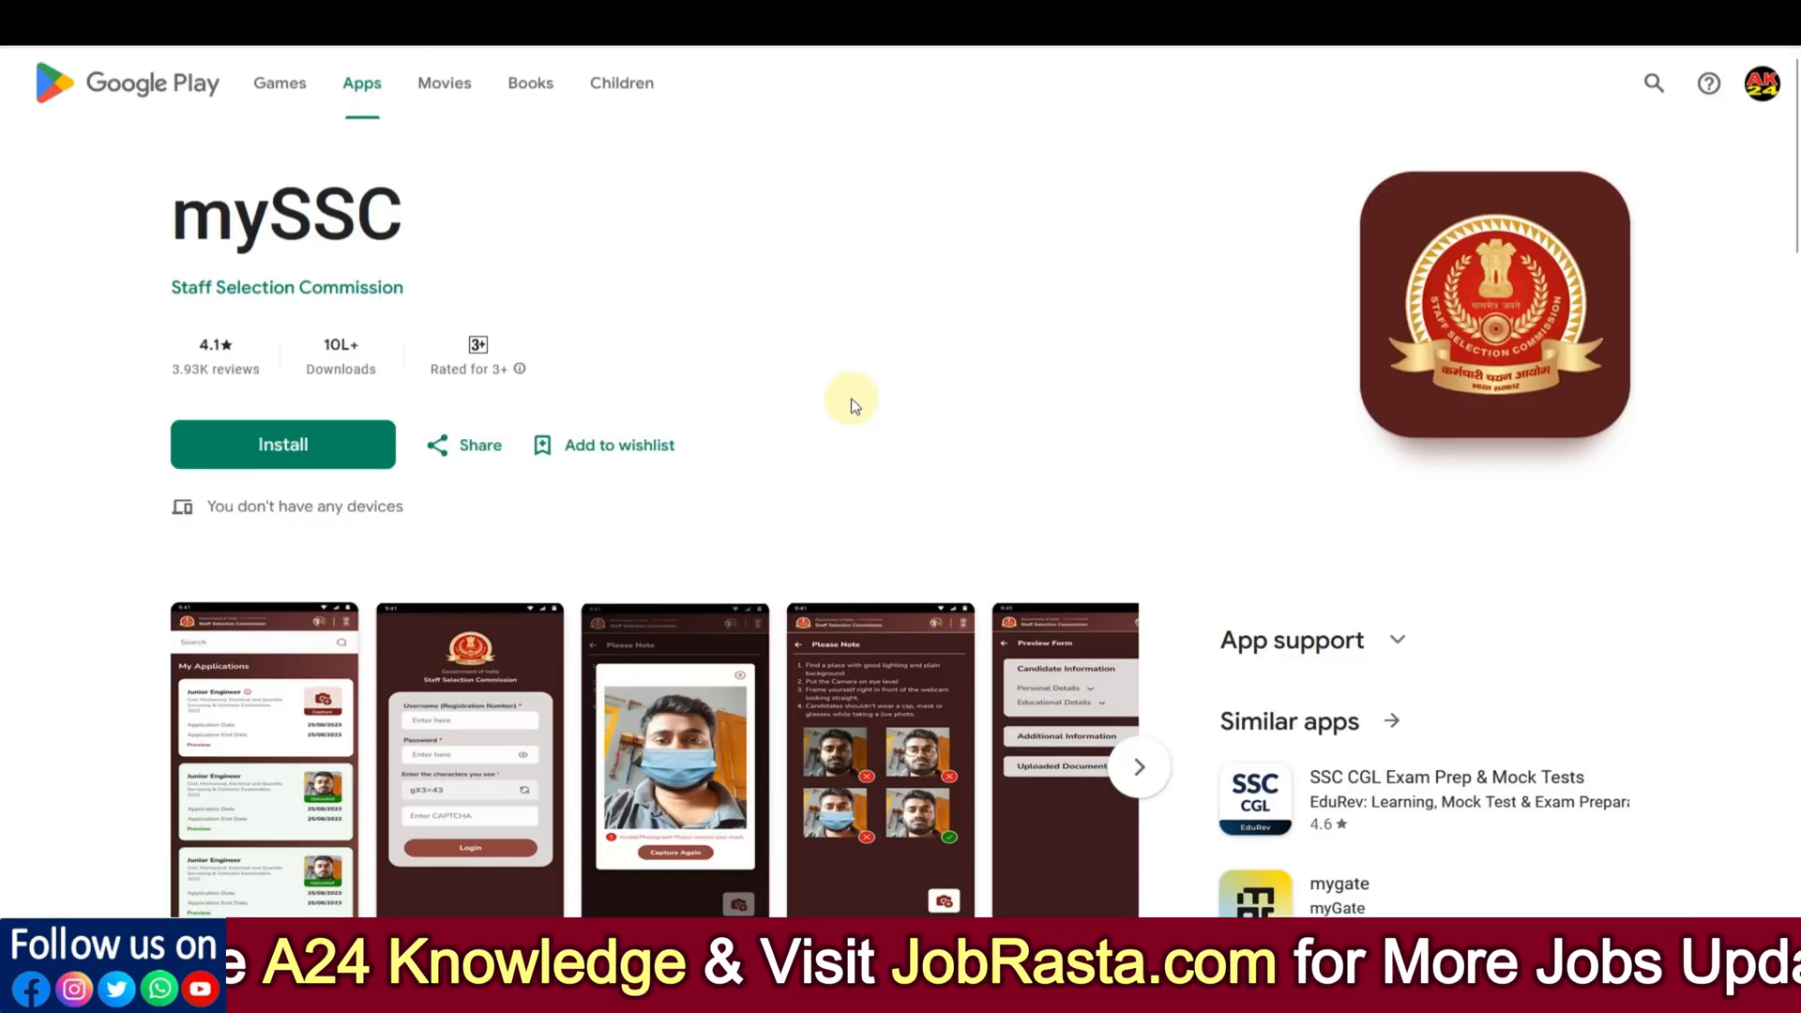
scroll(502, 273, "down", 1)
scroll(261, 181, "up", 1)
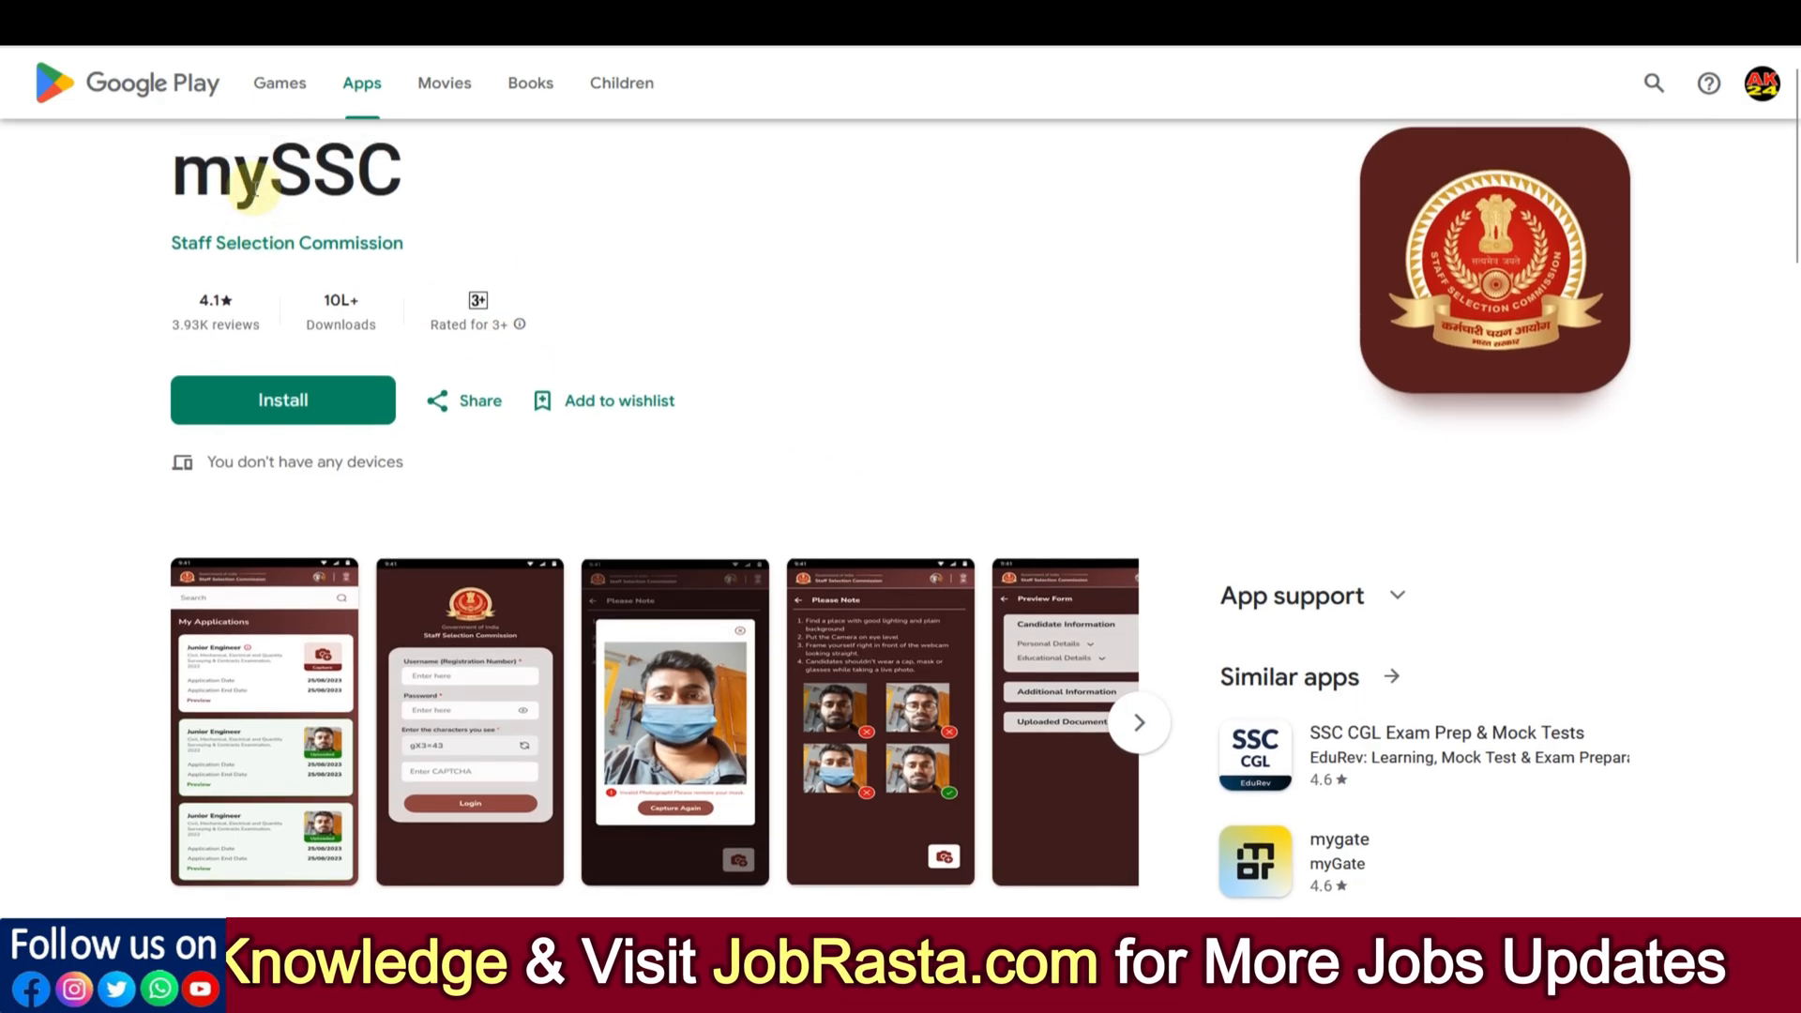
scroll(603, 298, "down", 2)
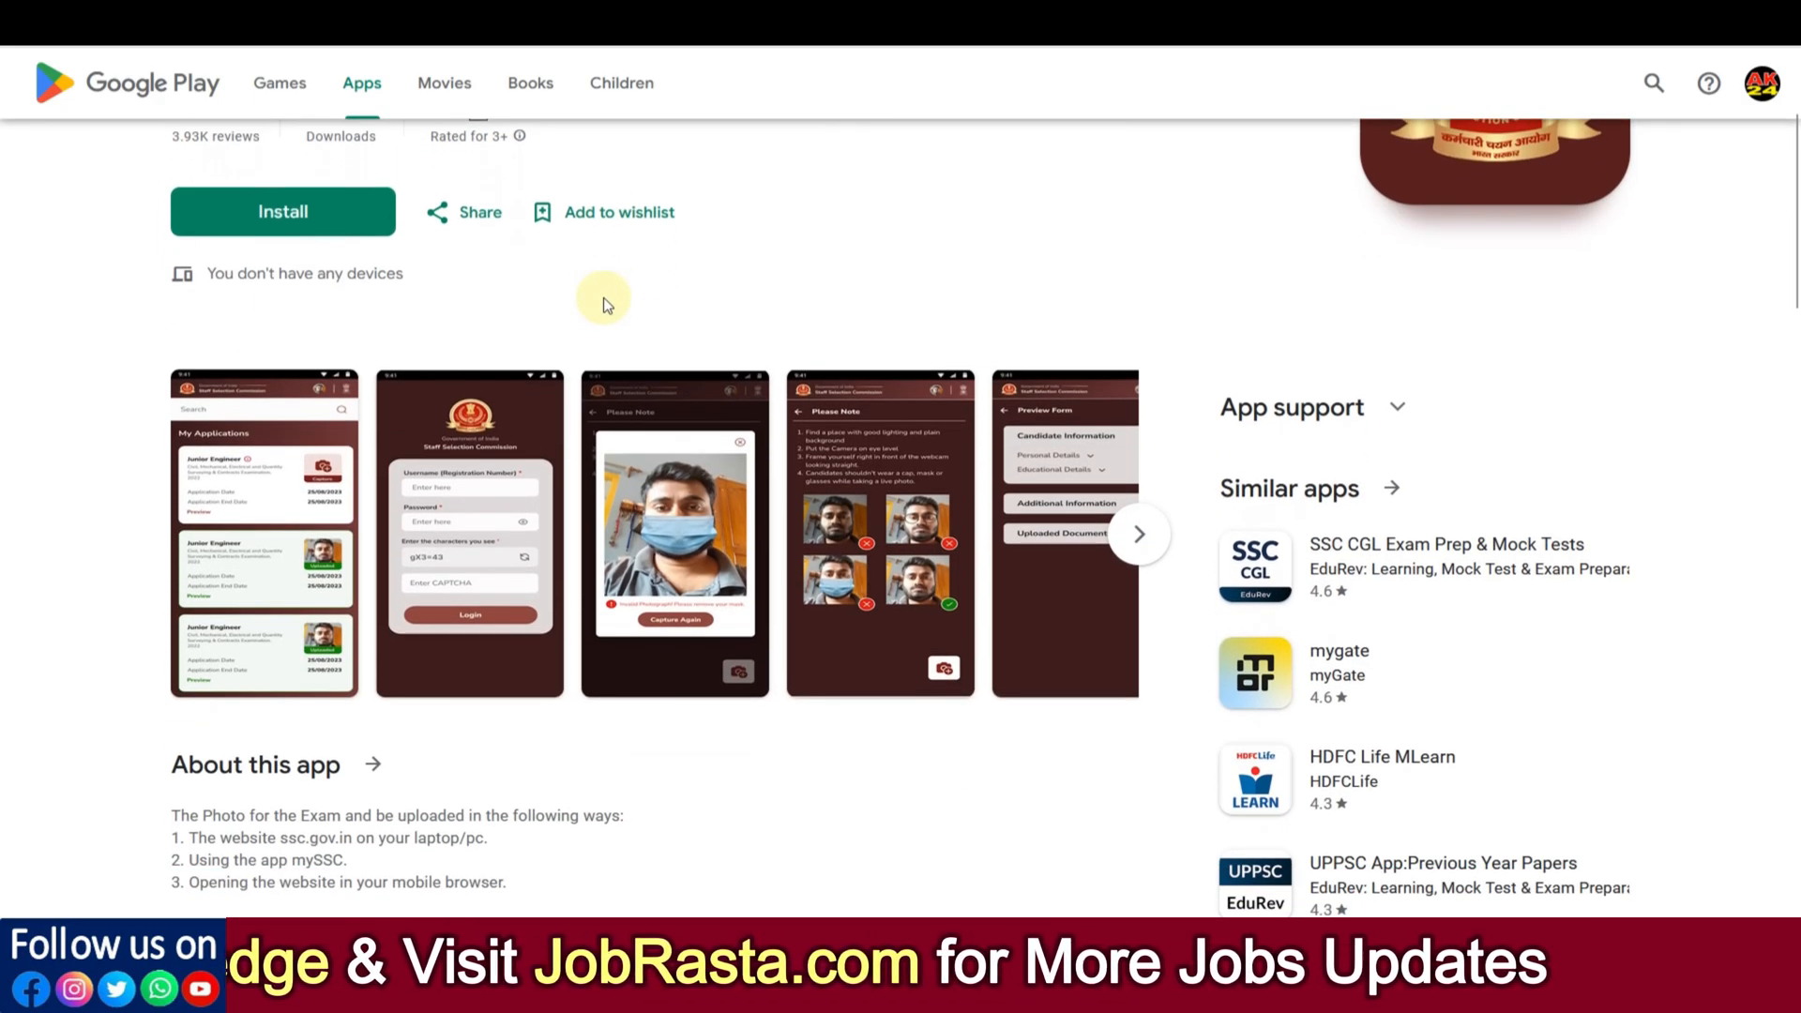
scroll(550, 373, "down", 1)
Examine the mySSC preview images of the login screen, application list and live photo capture instructions.
left_click(486, 377)
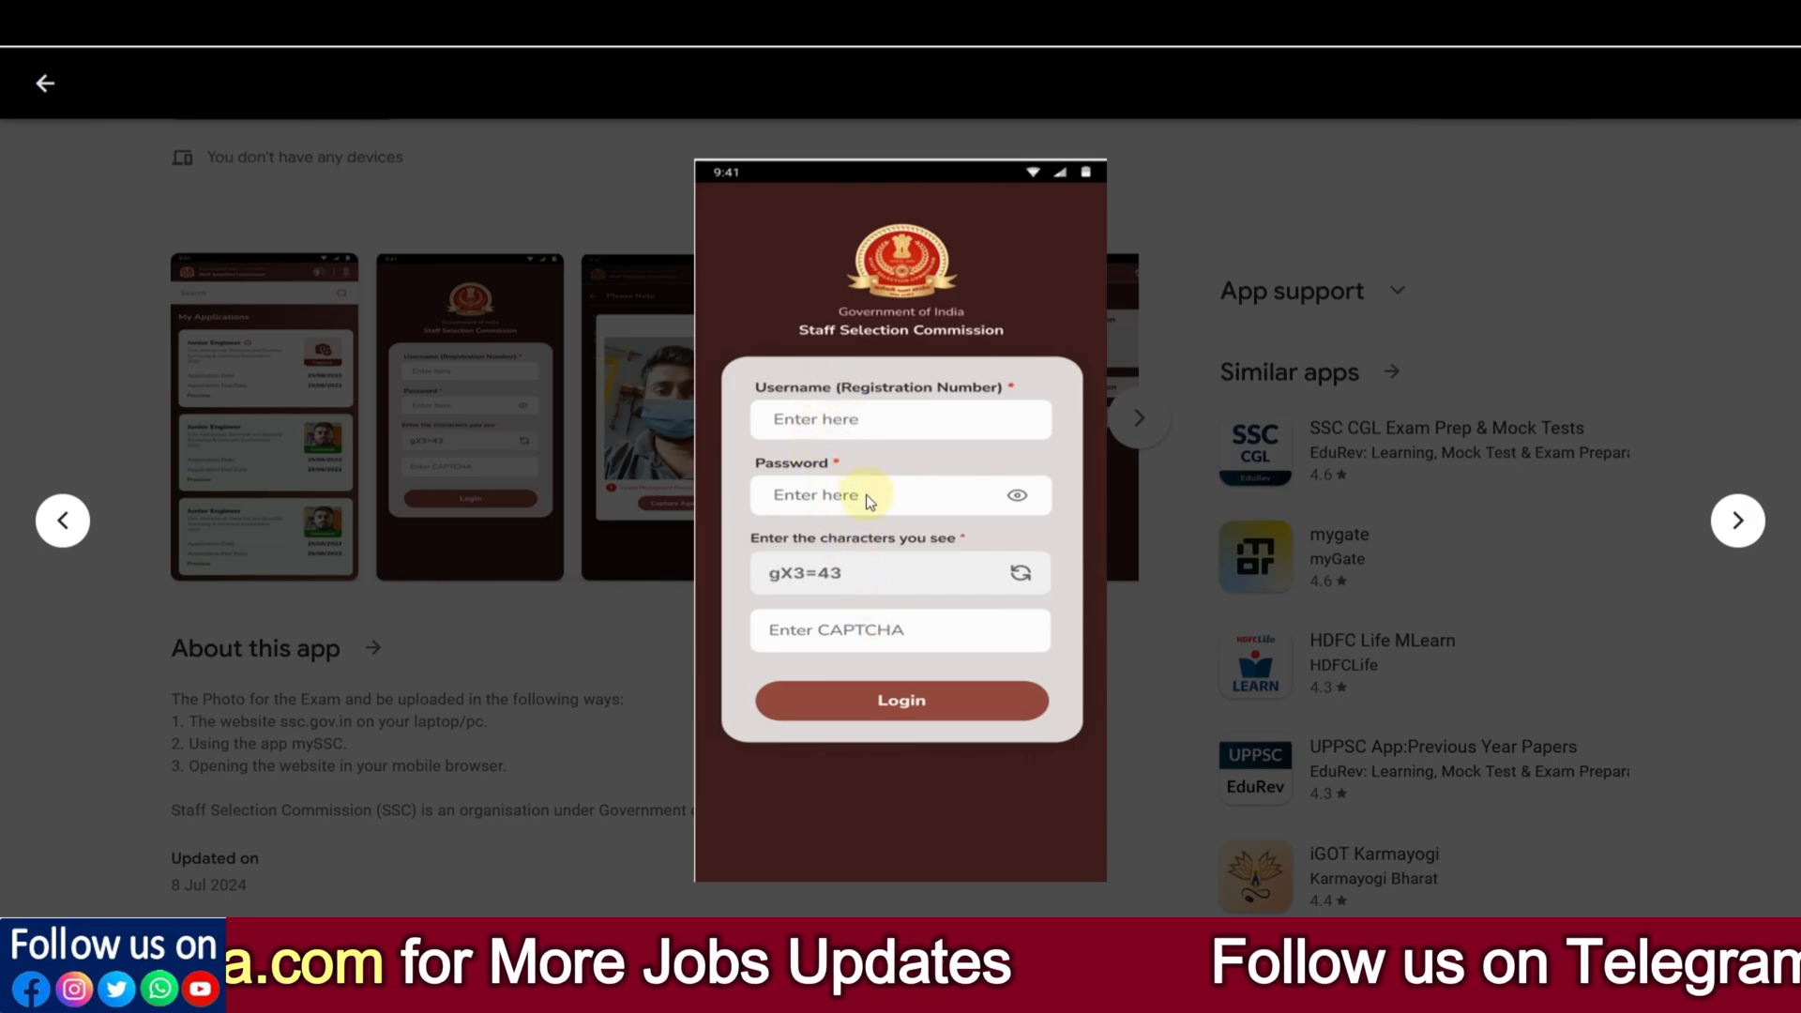
left_click(62, 523)
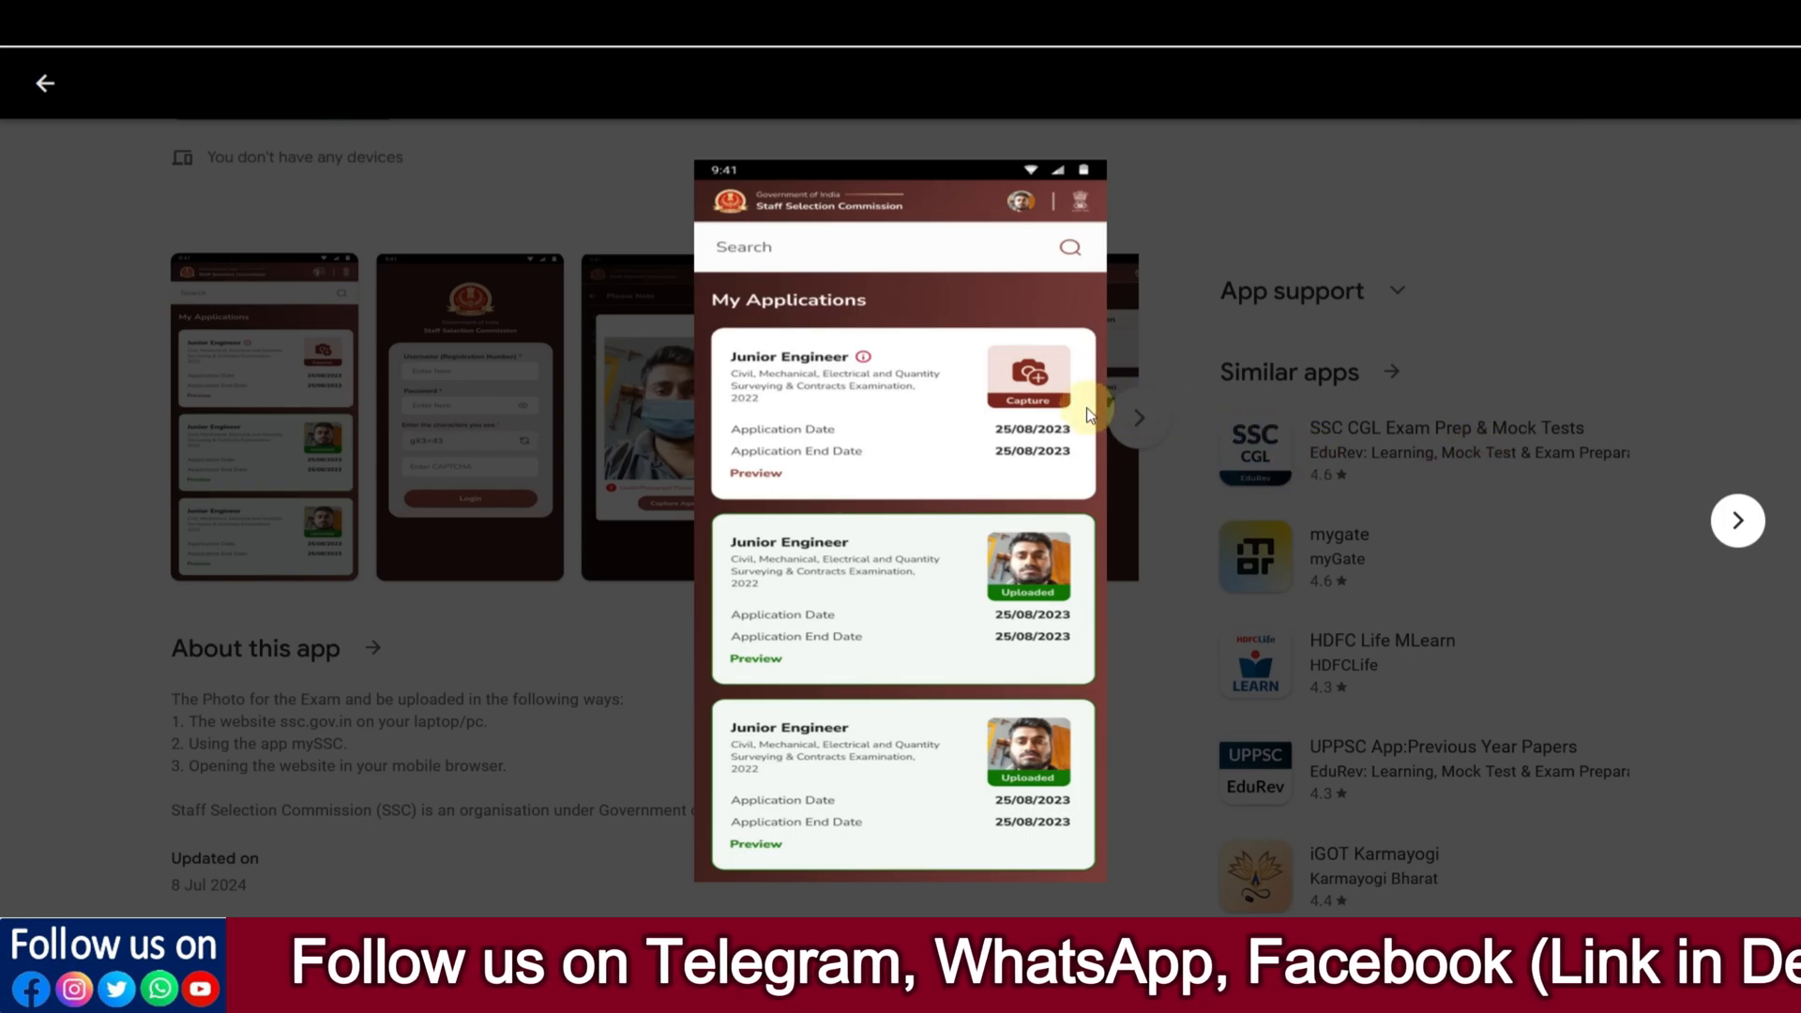
left_click(1754, 529)
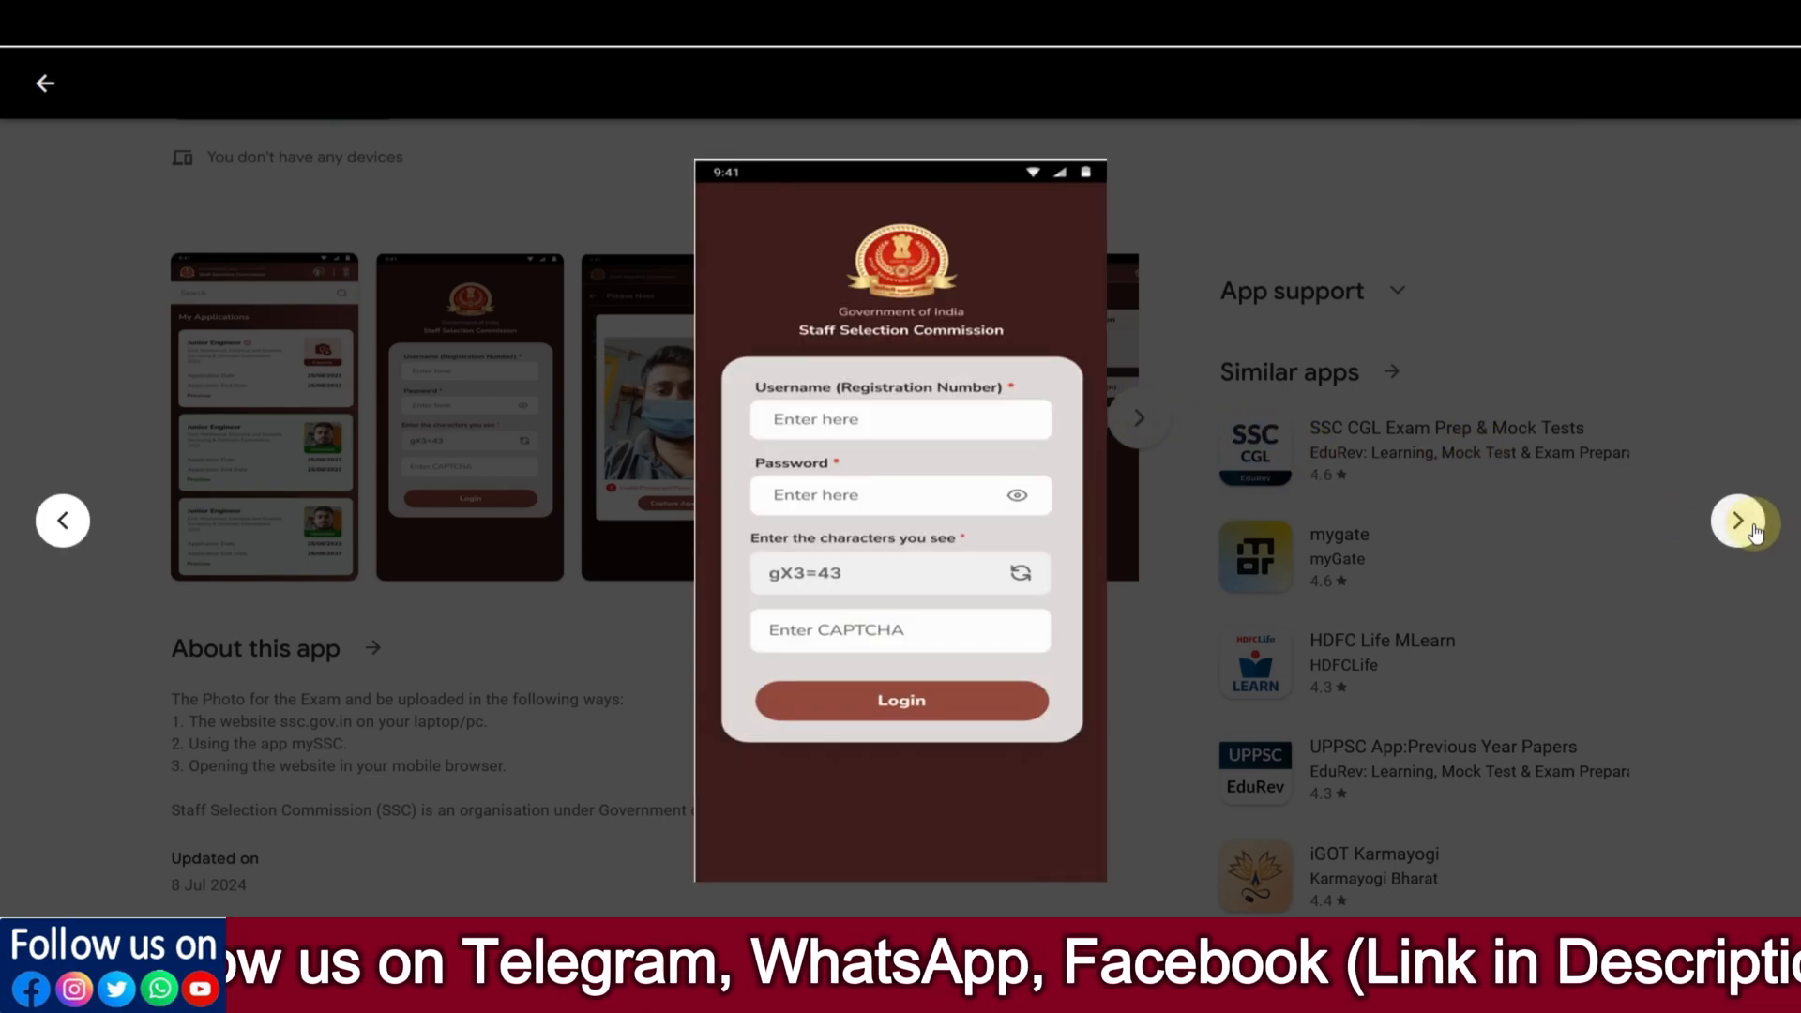
left_click(1754, 529)
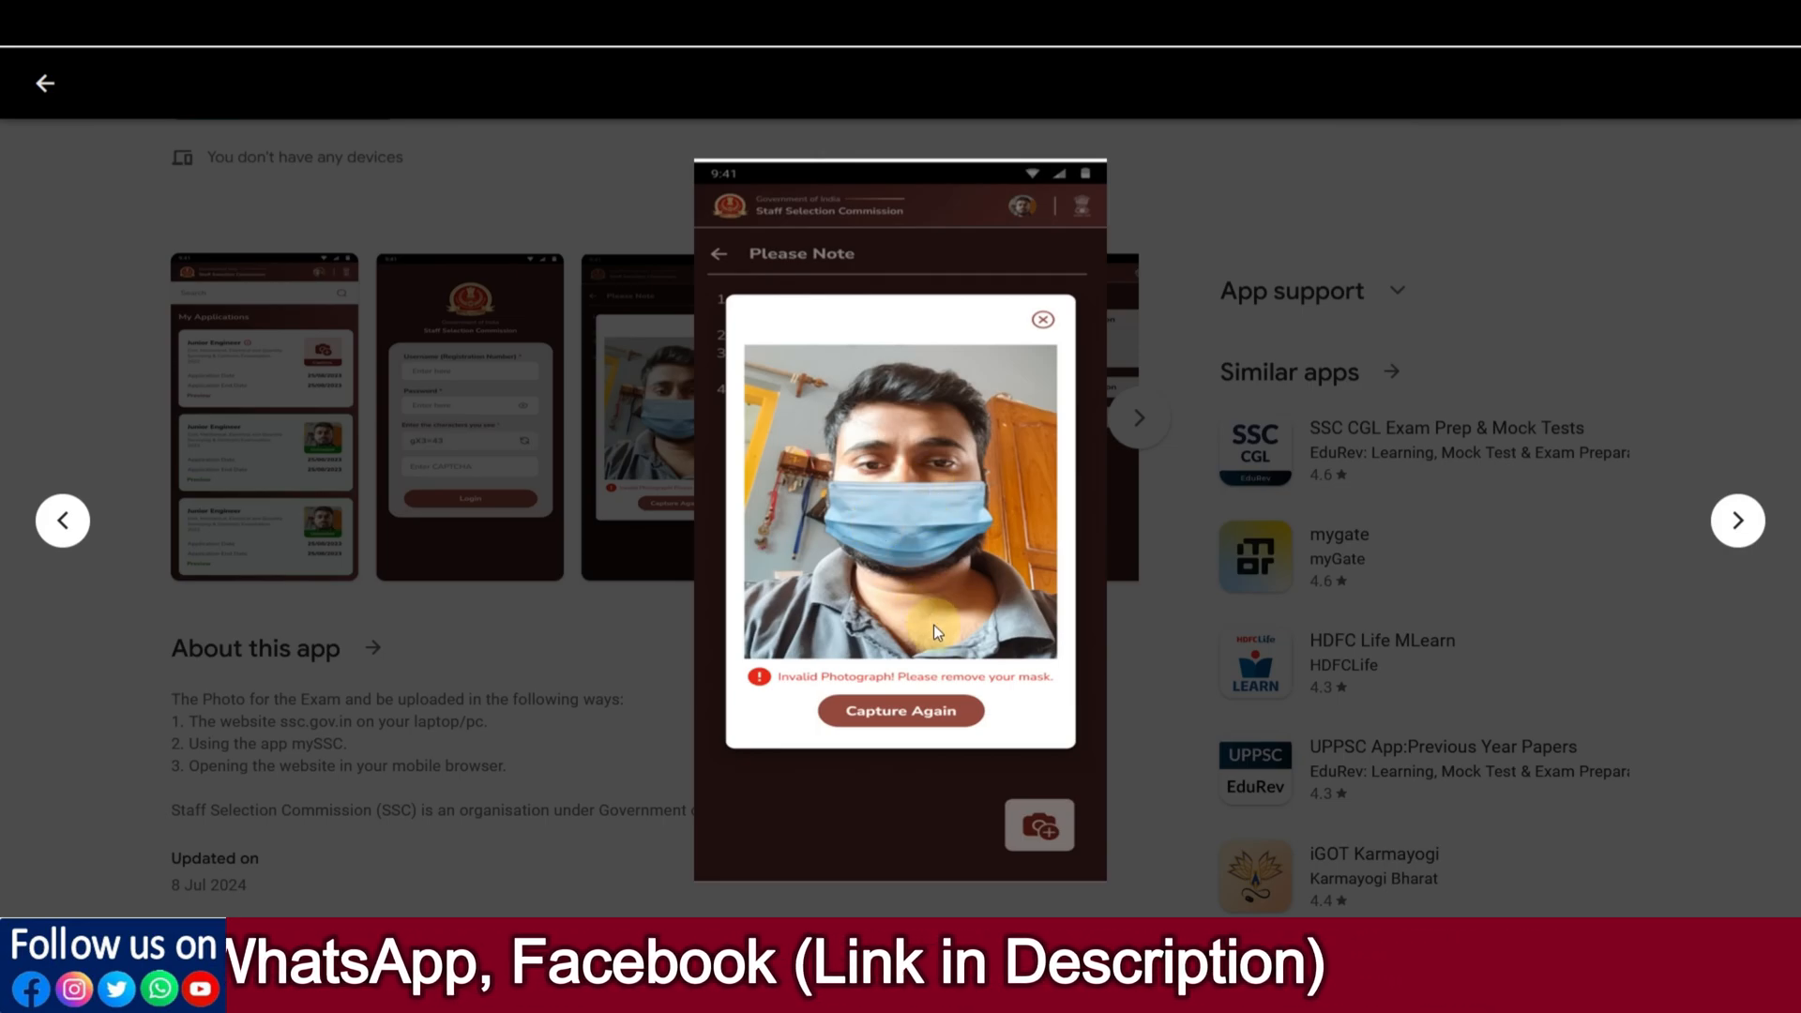
left_click(1741, 533)
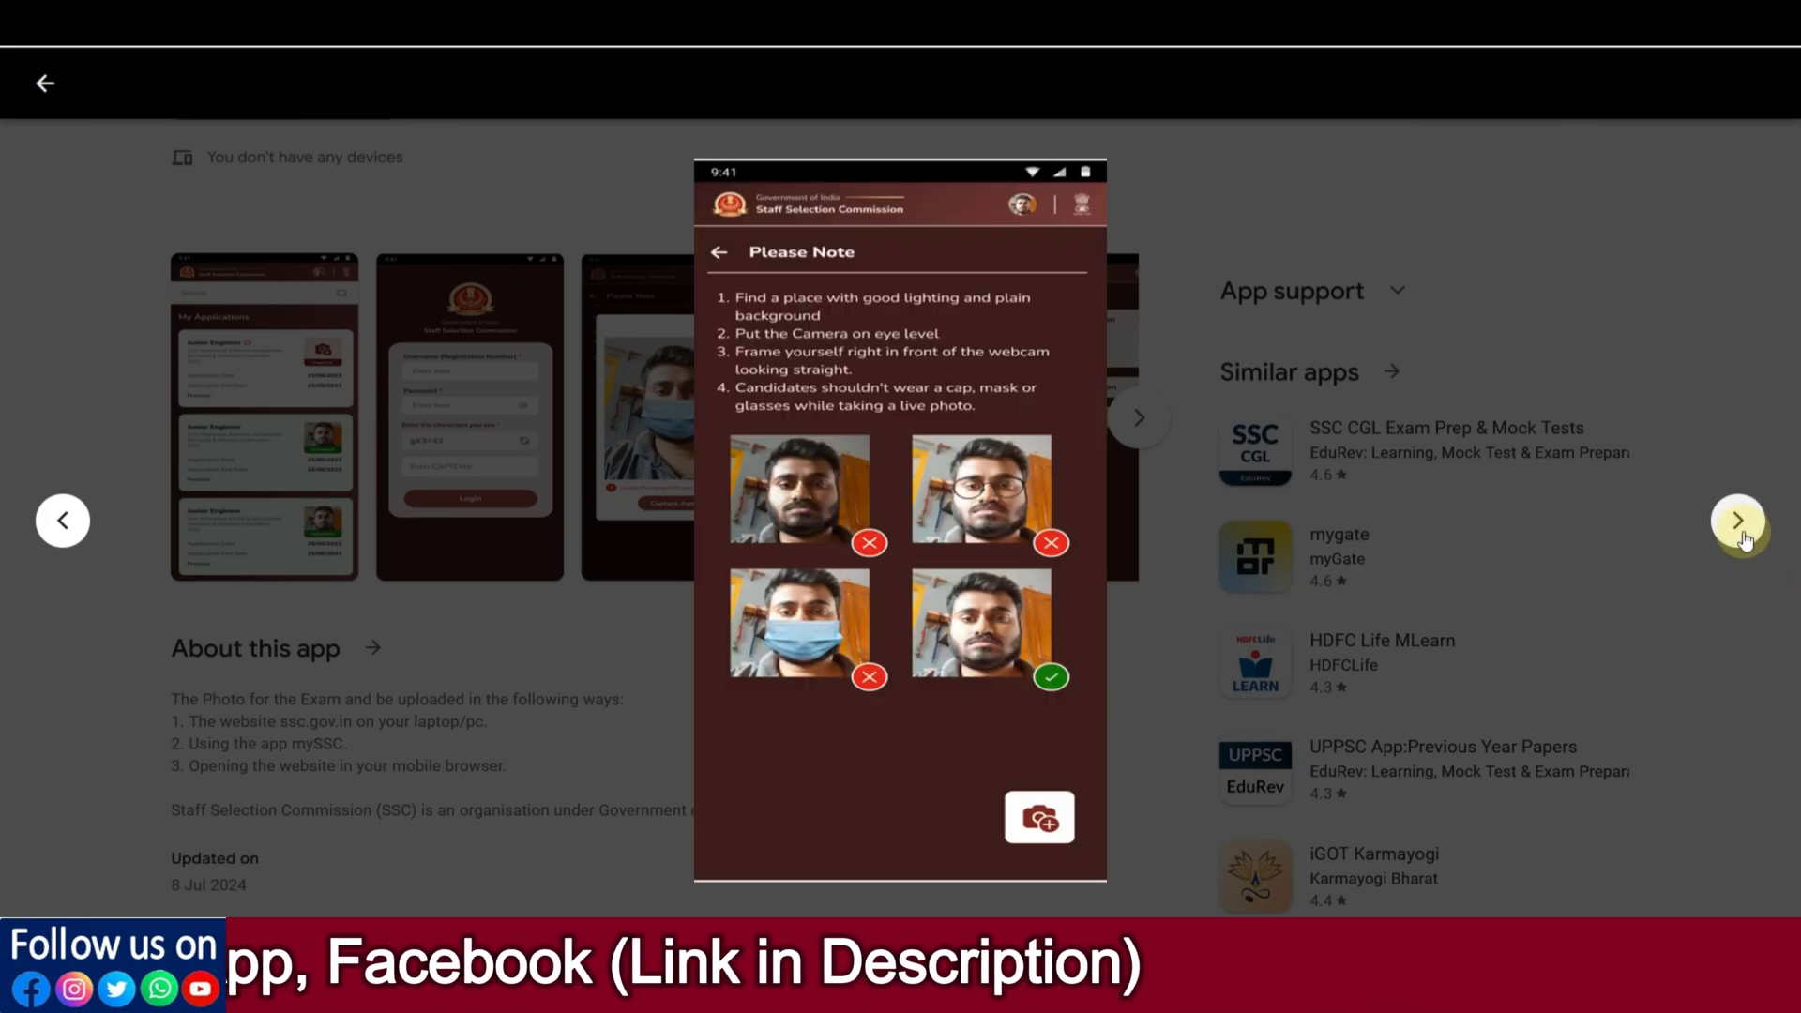
left_click(1739, 525)
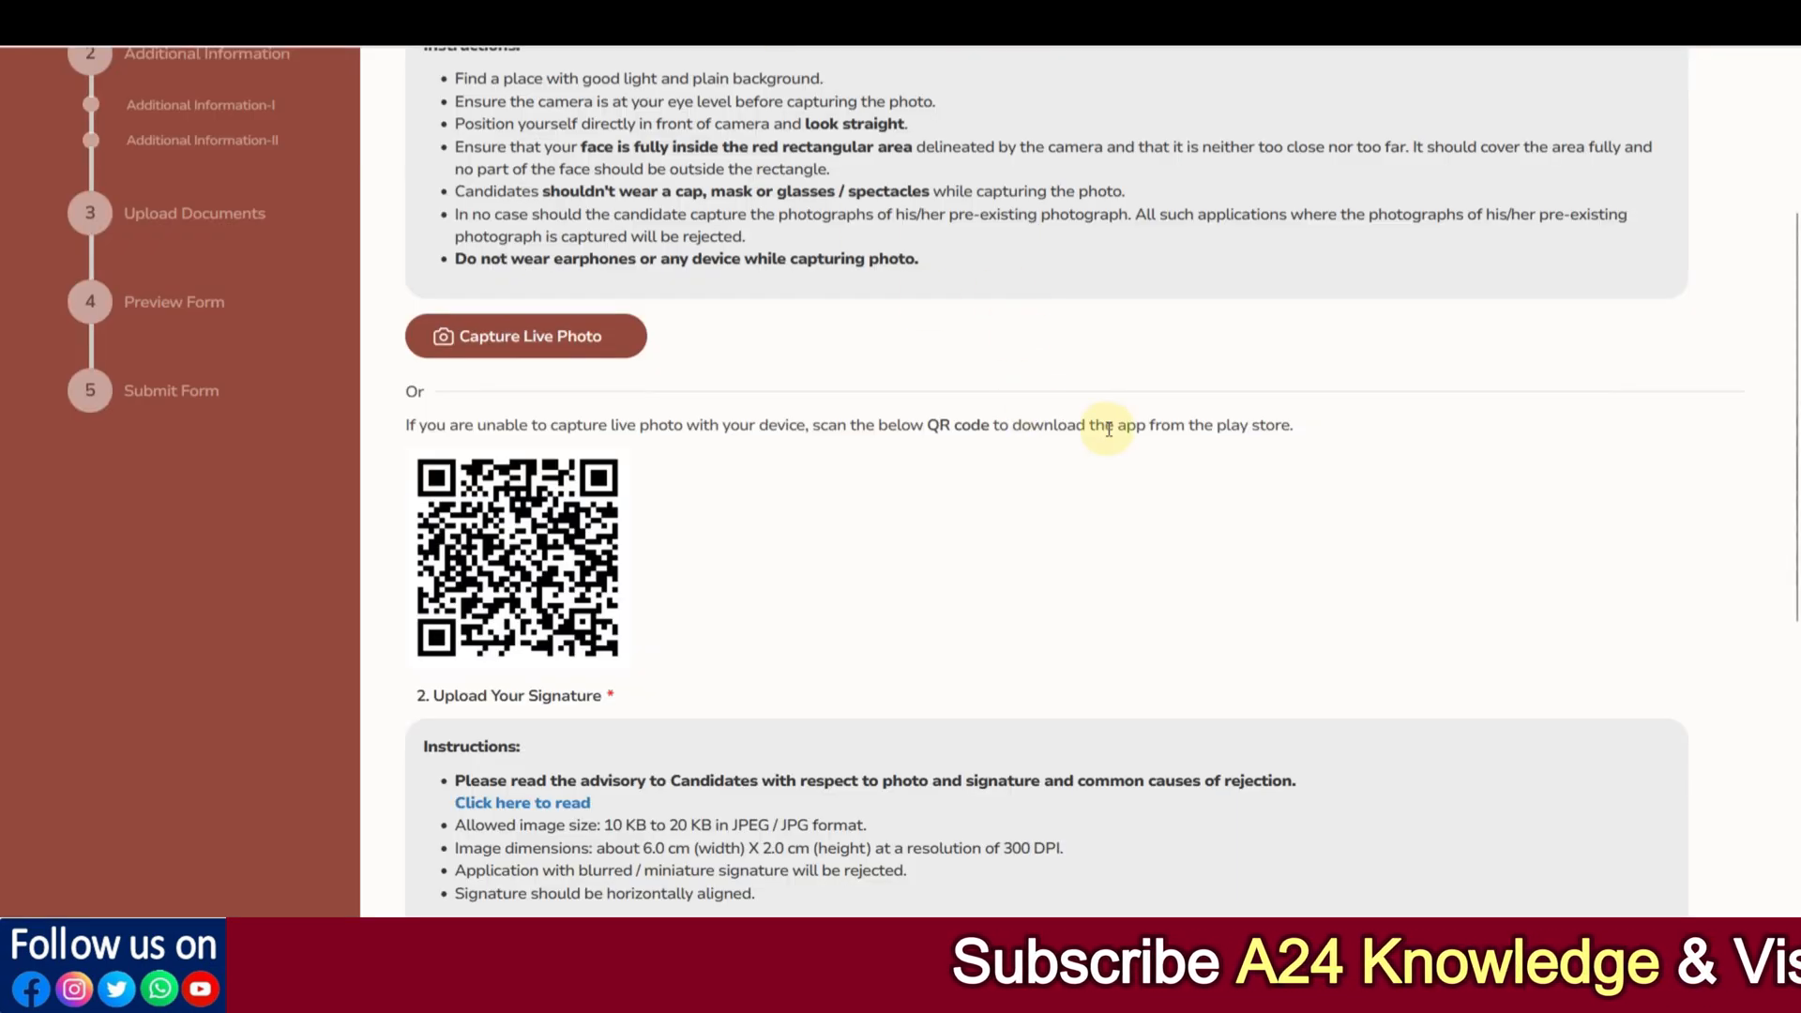
Check the signature upload requirements and, in imResizer, resize the signature image to 6 cm wide by 2 cm high.
scroll(1107, 429, "down", 4)
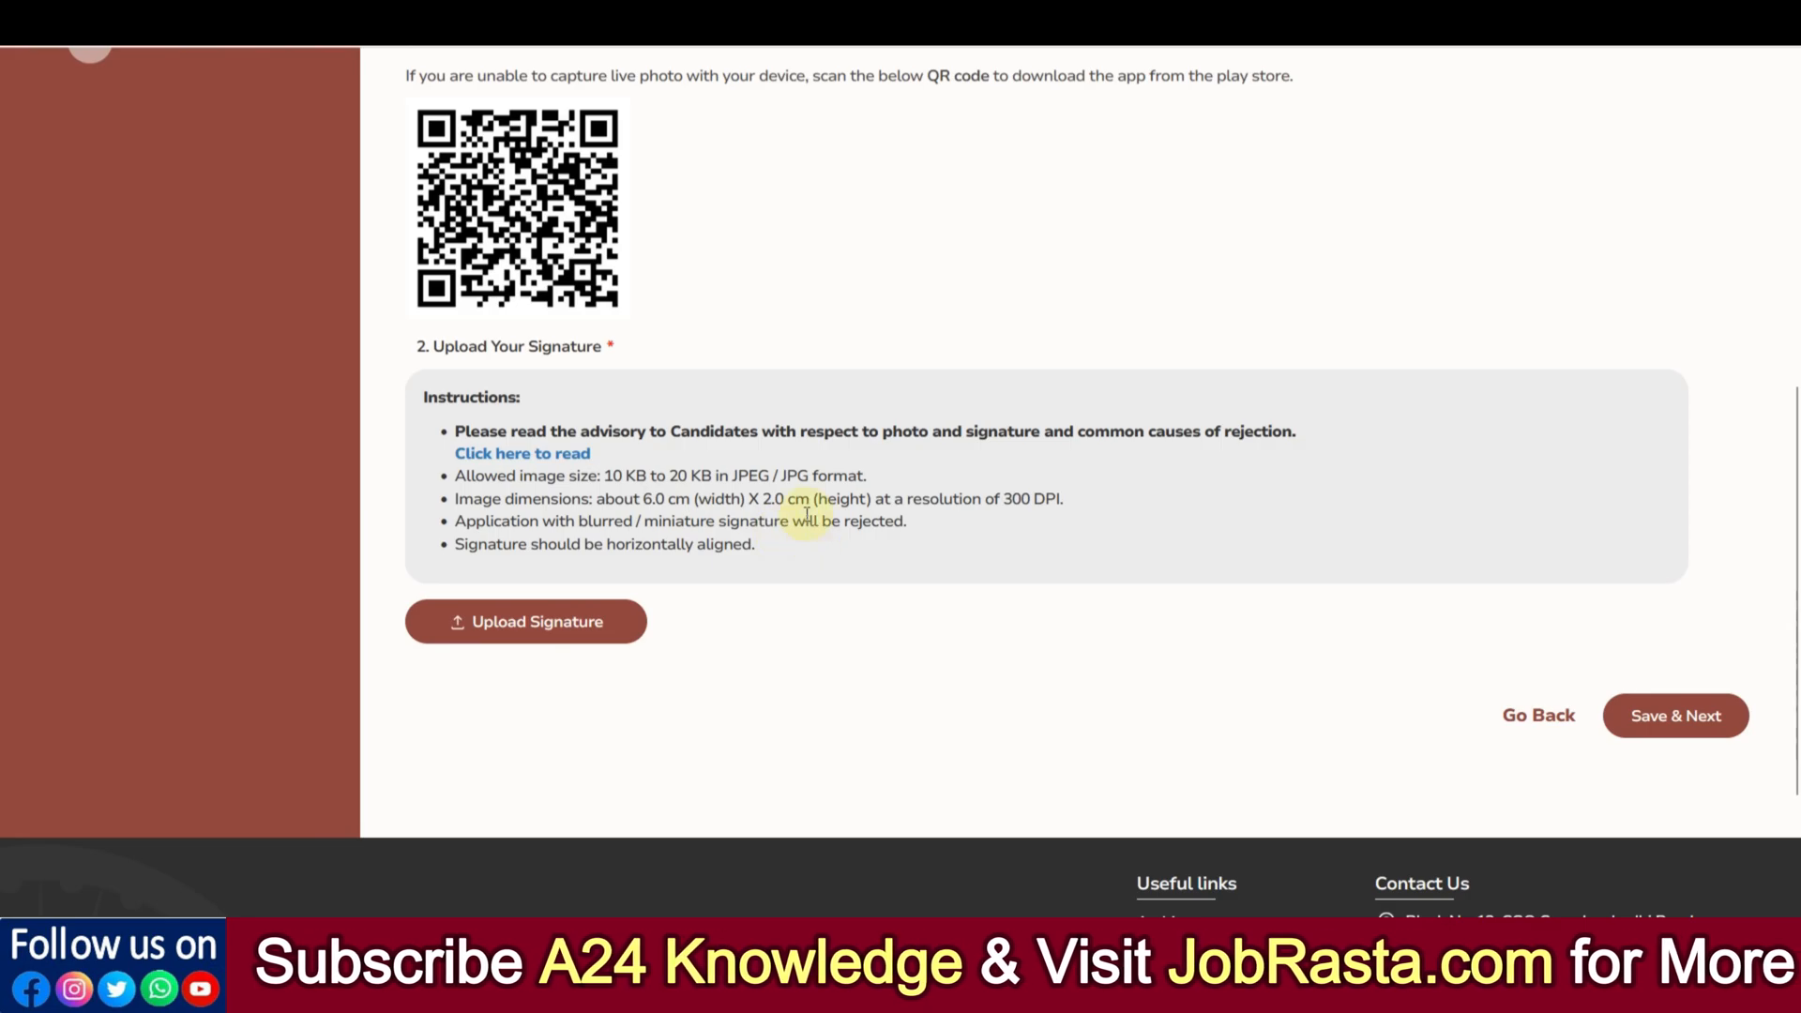
left_click(1133, 17)
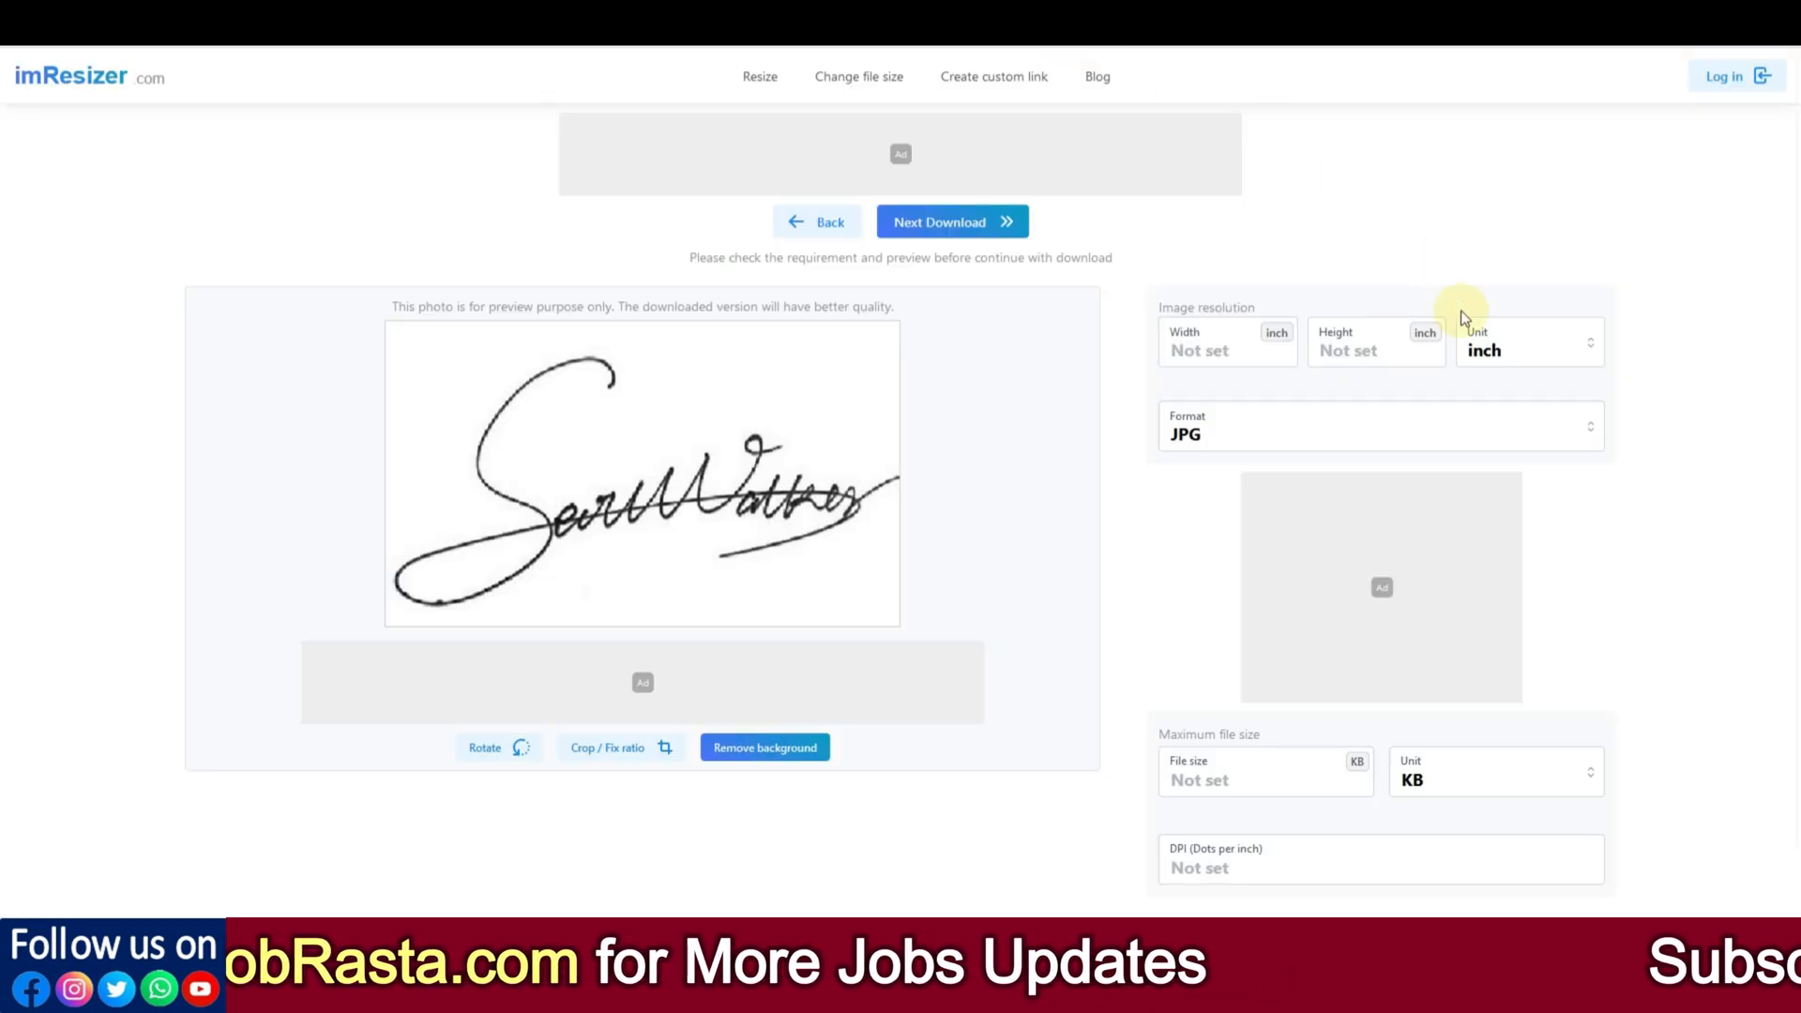
left_click(1499, 351)
left_click(1485, 450)
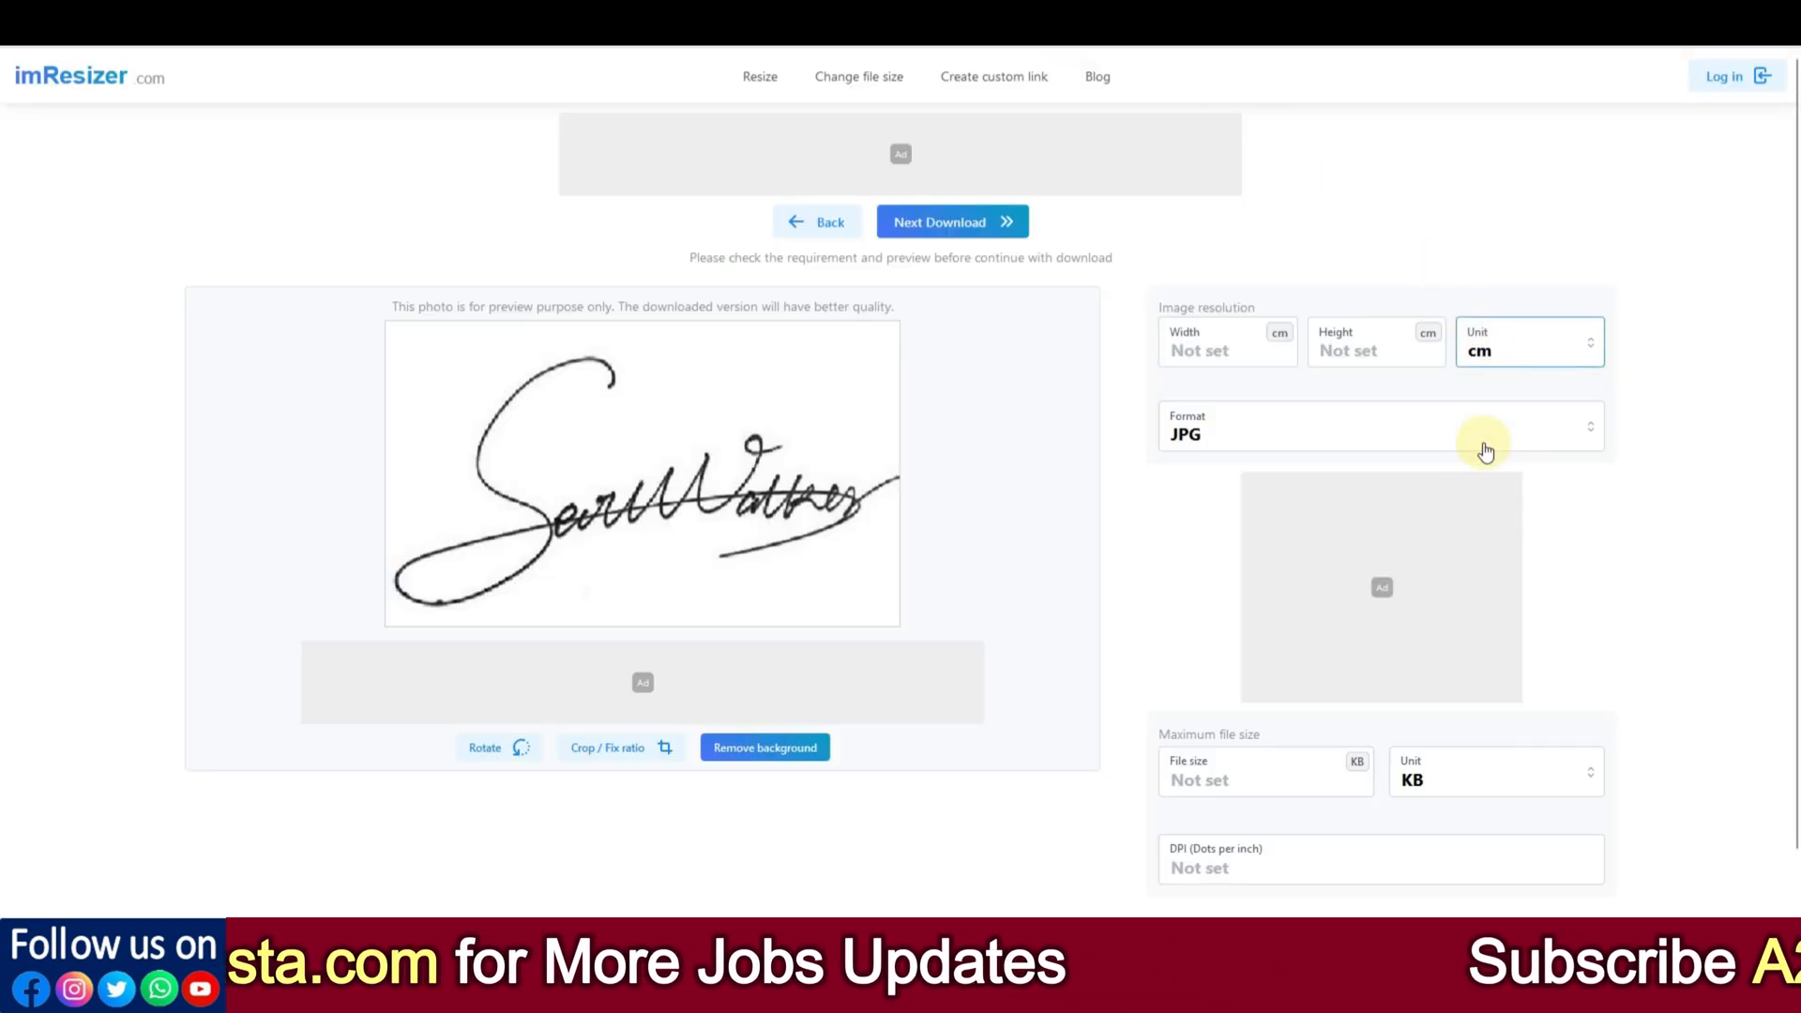
left_click(1241, 349)
type("6")
left_click(1319, 355)
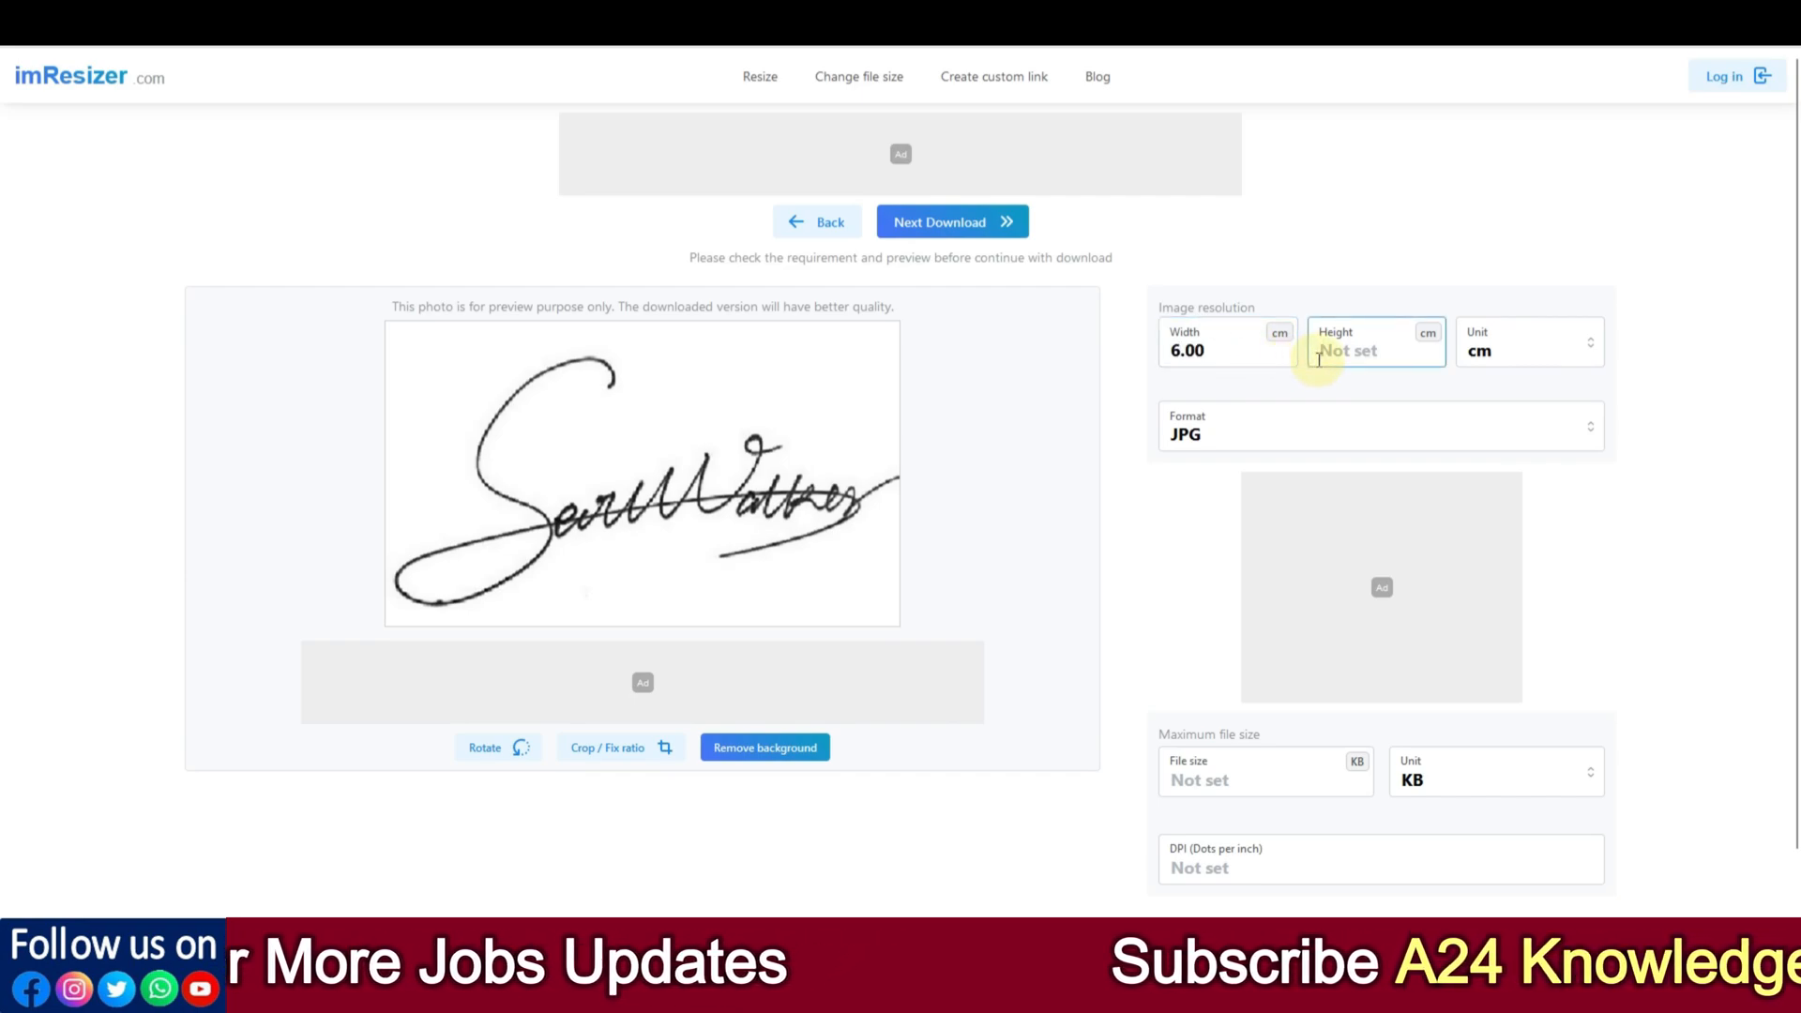
type("2")
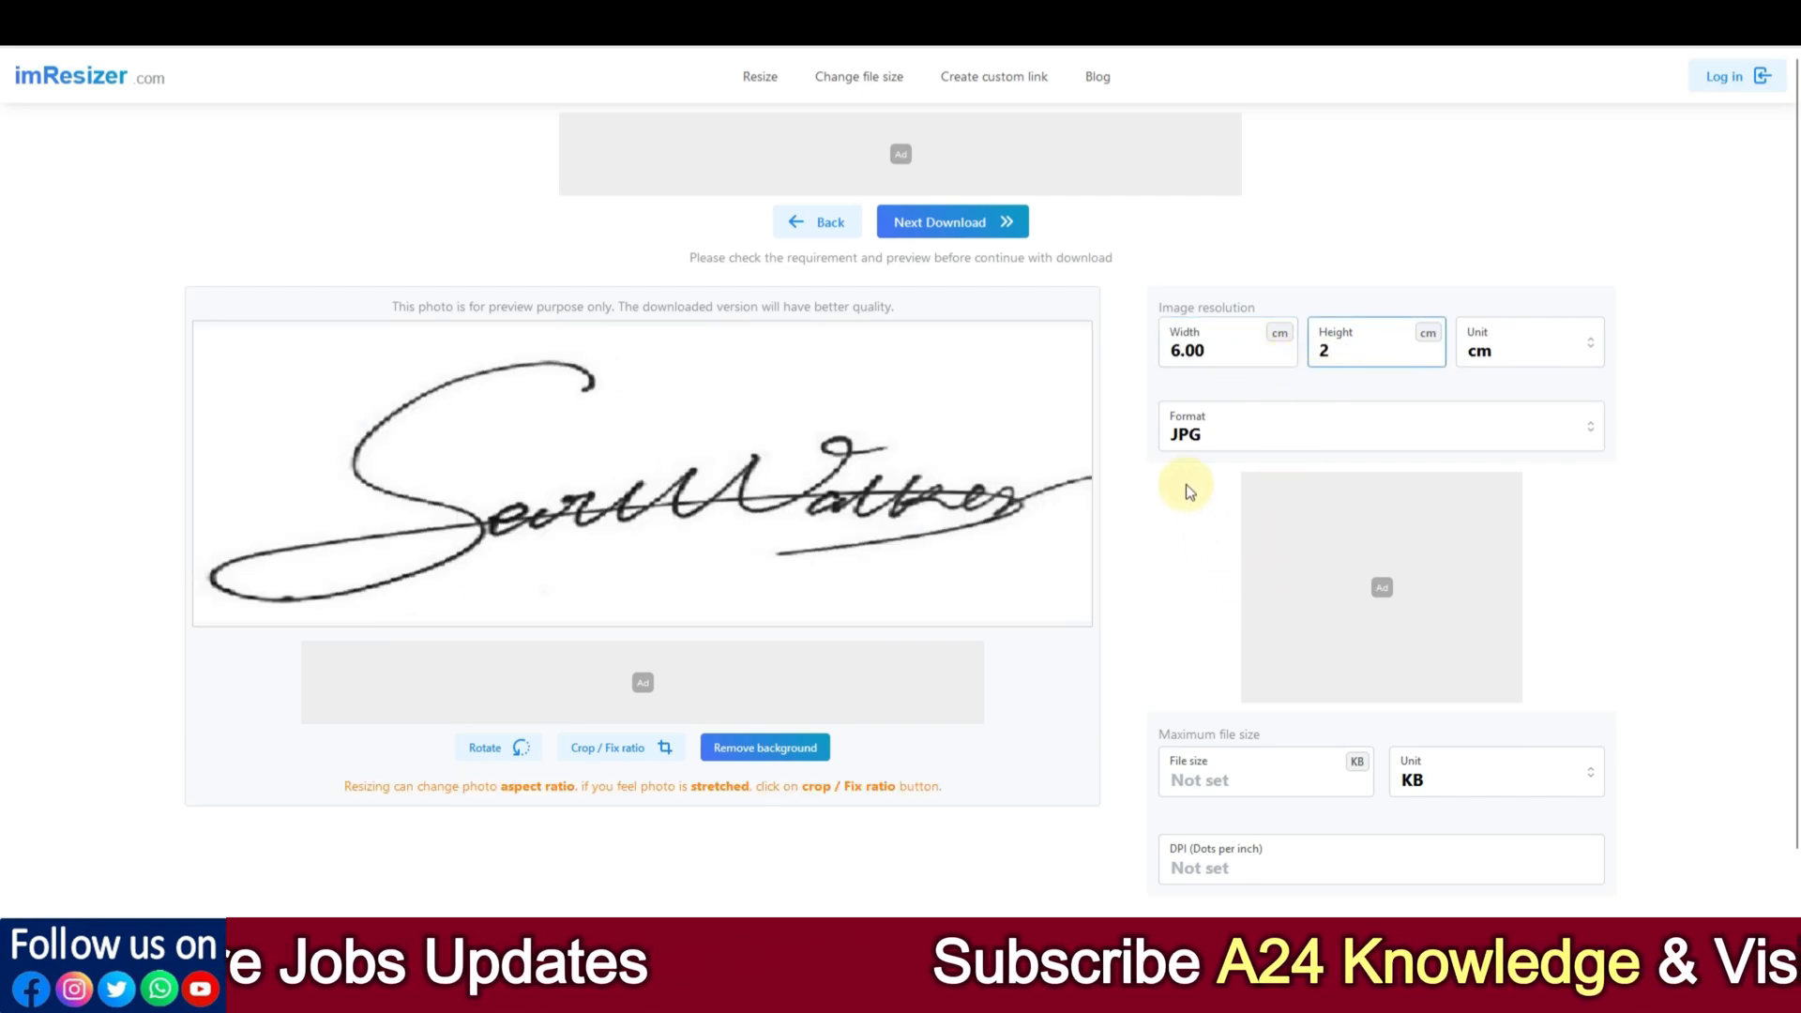
Limit the signature image's file size to 15 KB and proceed to its download.
scroll(1227, 541, "down", 1)
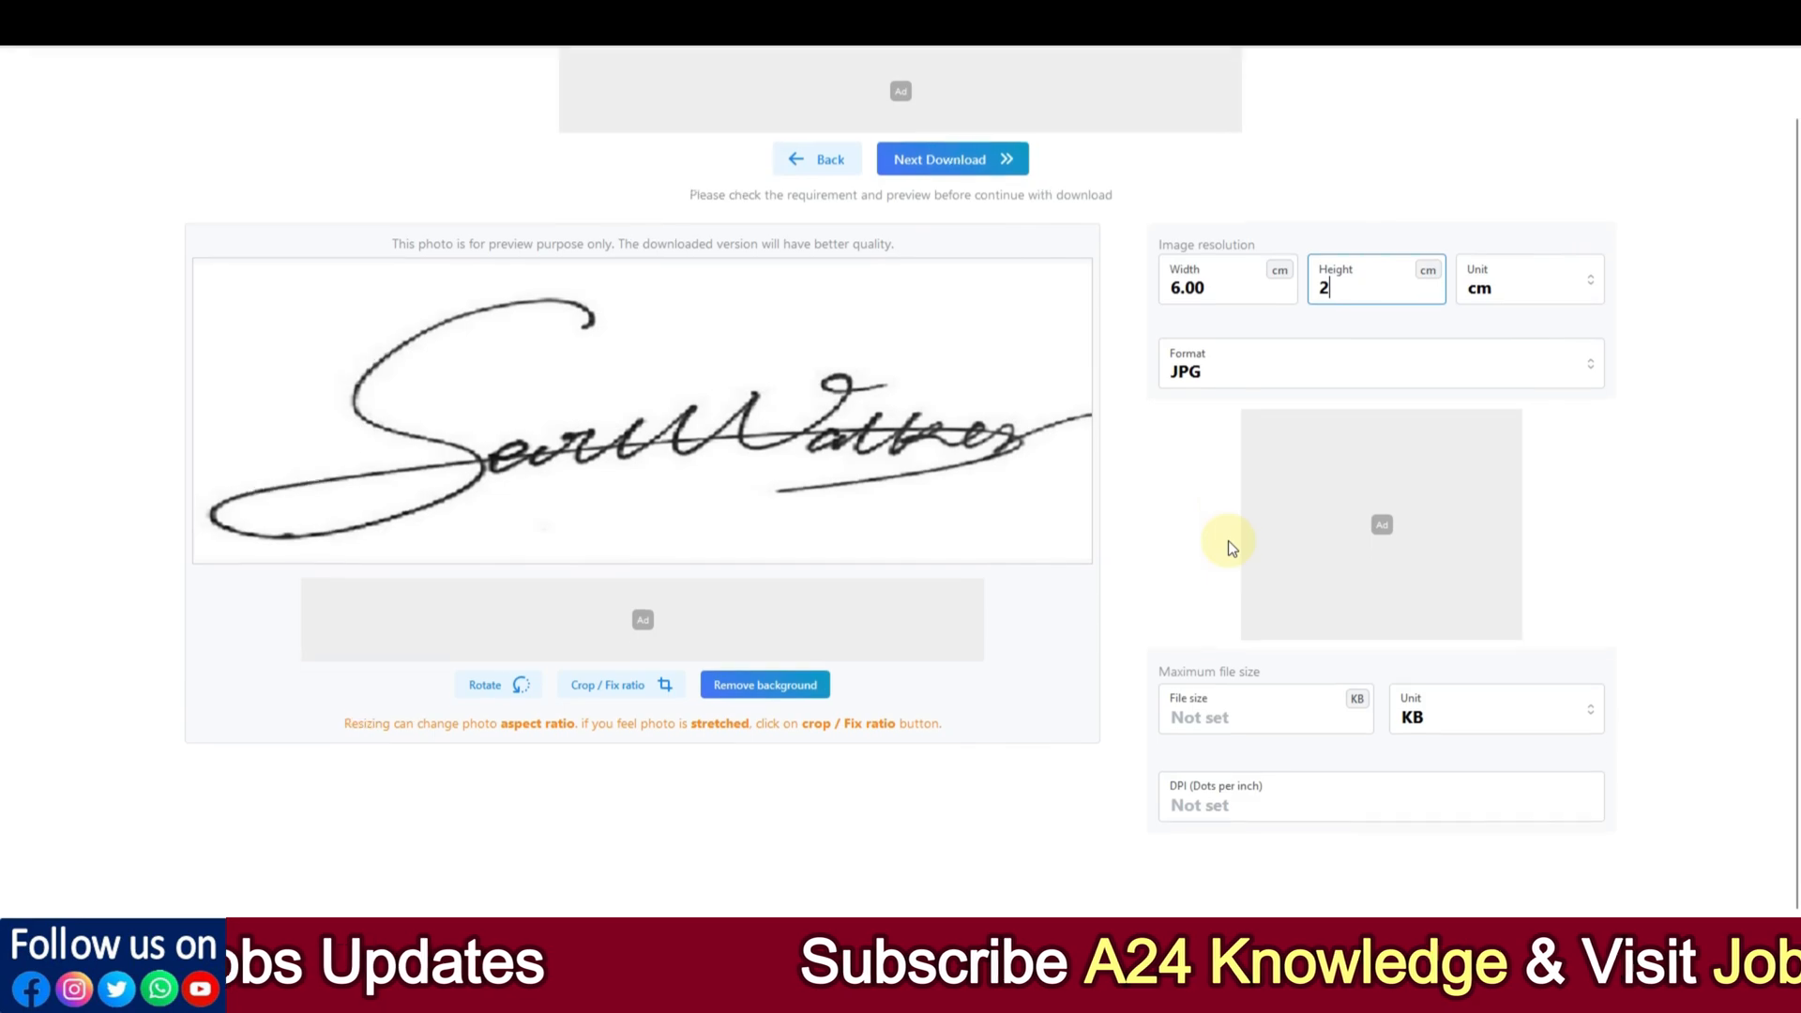
left_click(1216, 718)
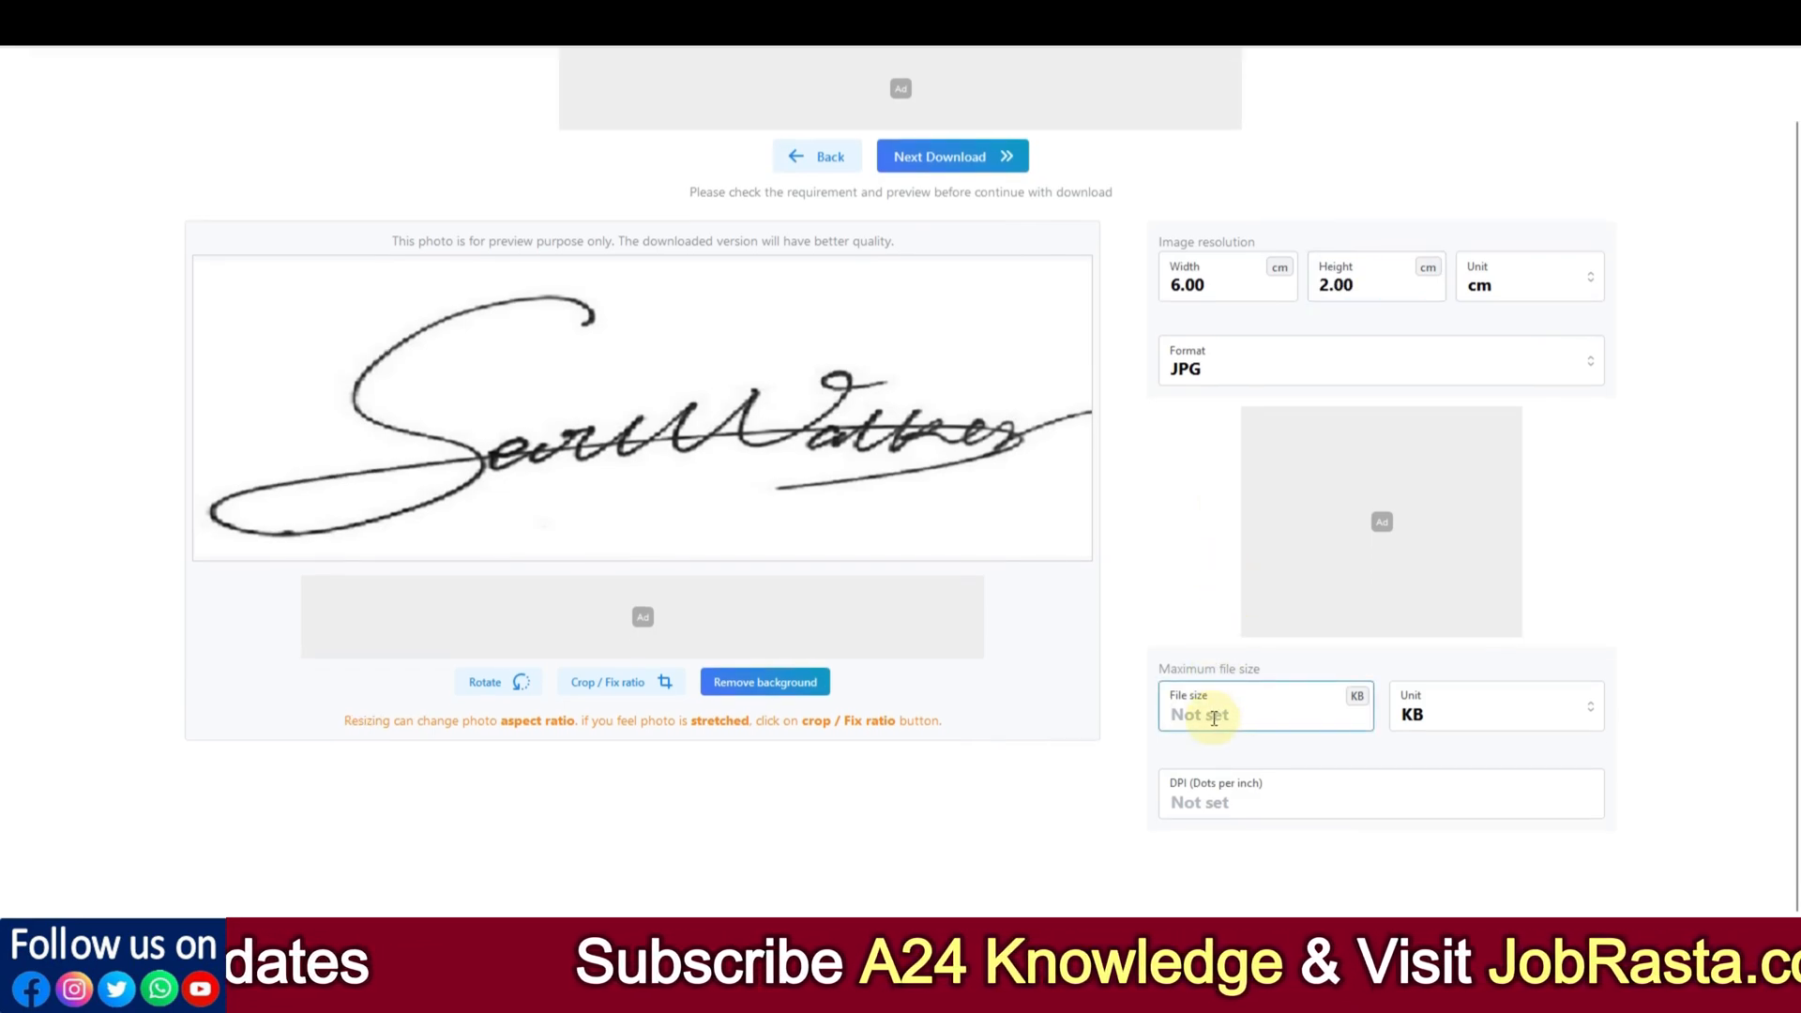
type("15")
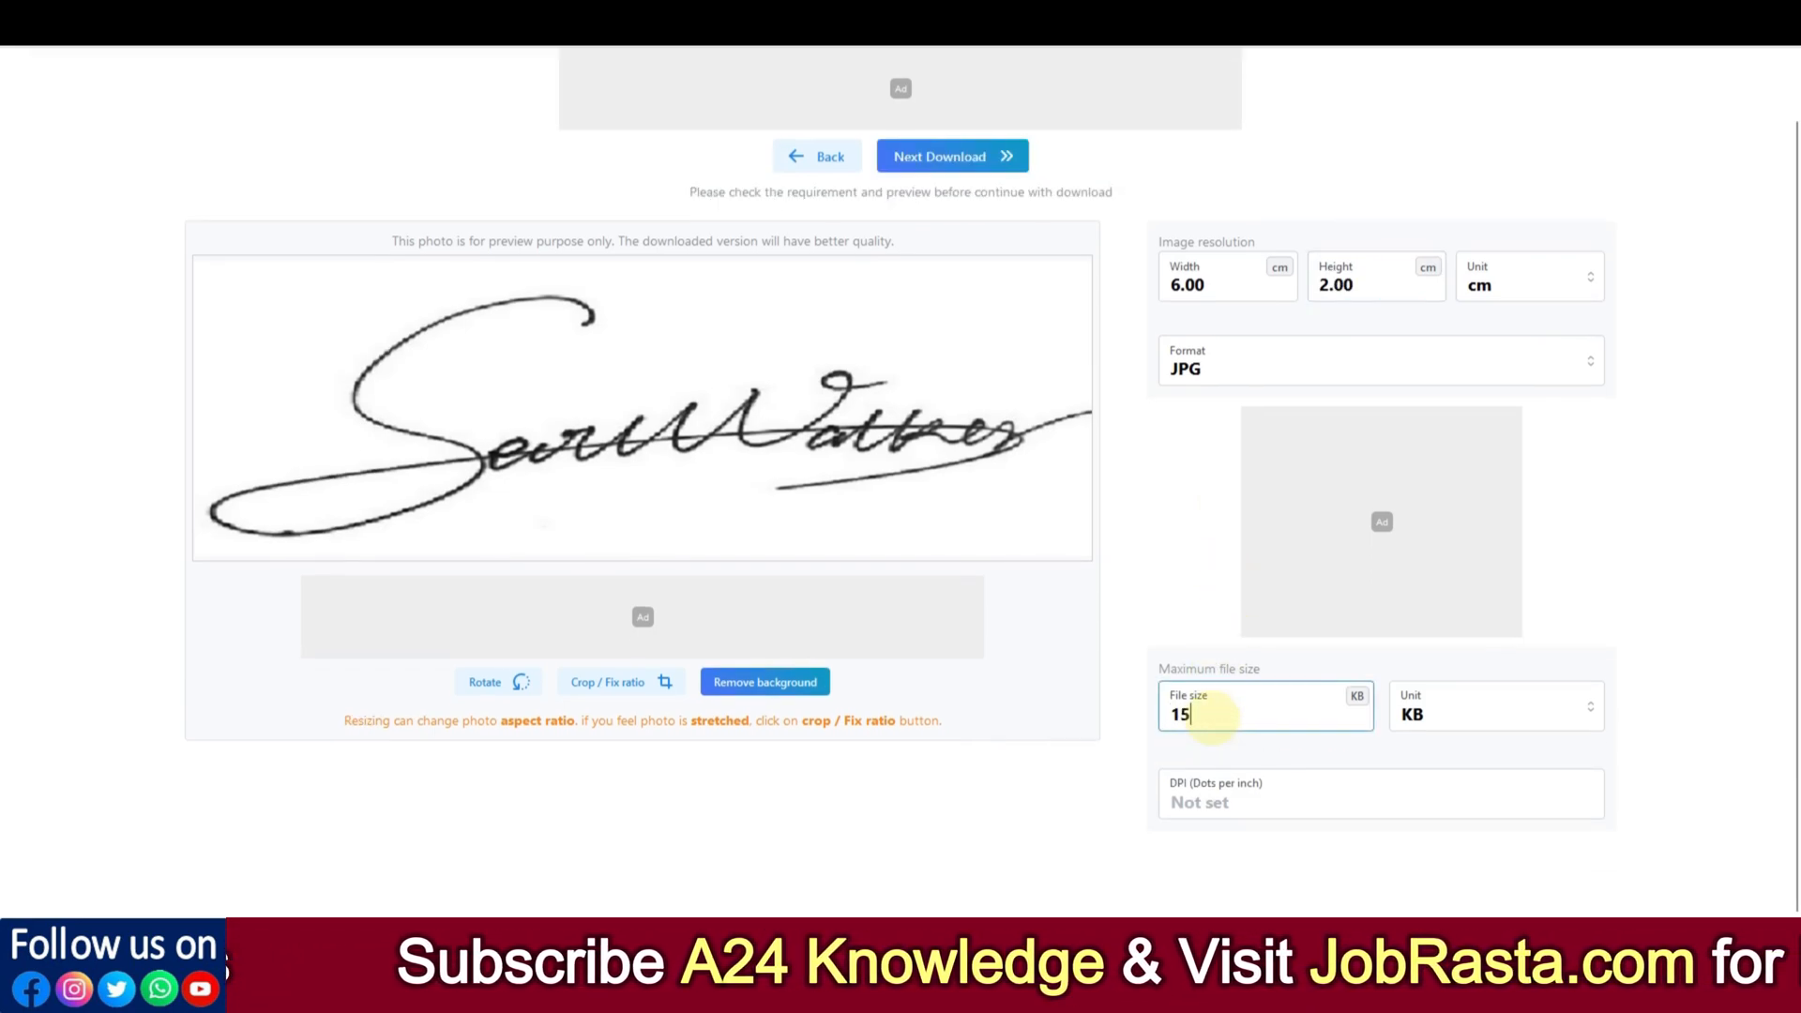
left_click(961, 155)
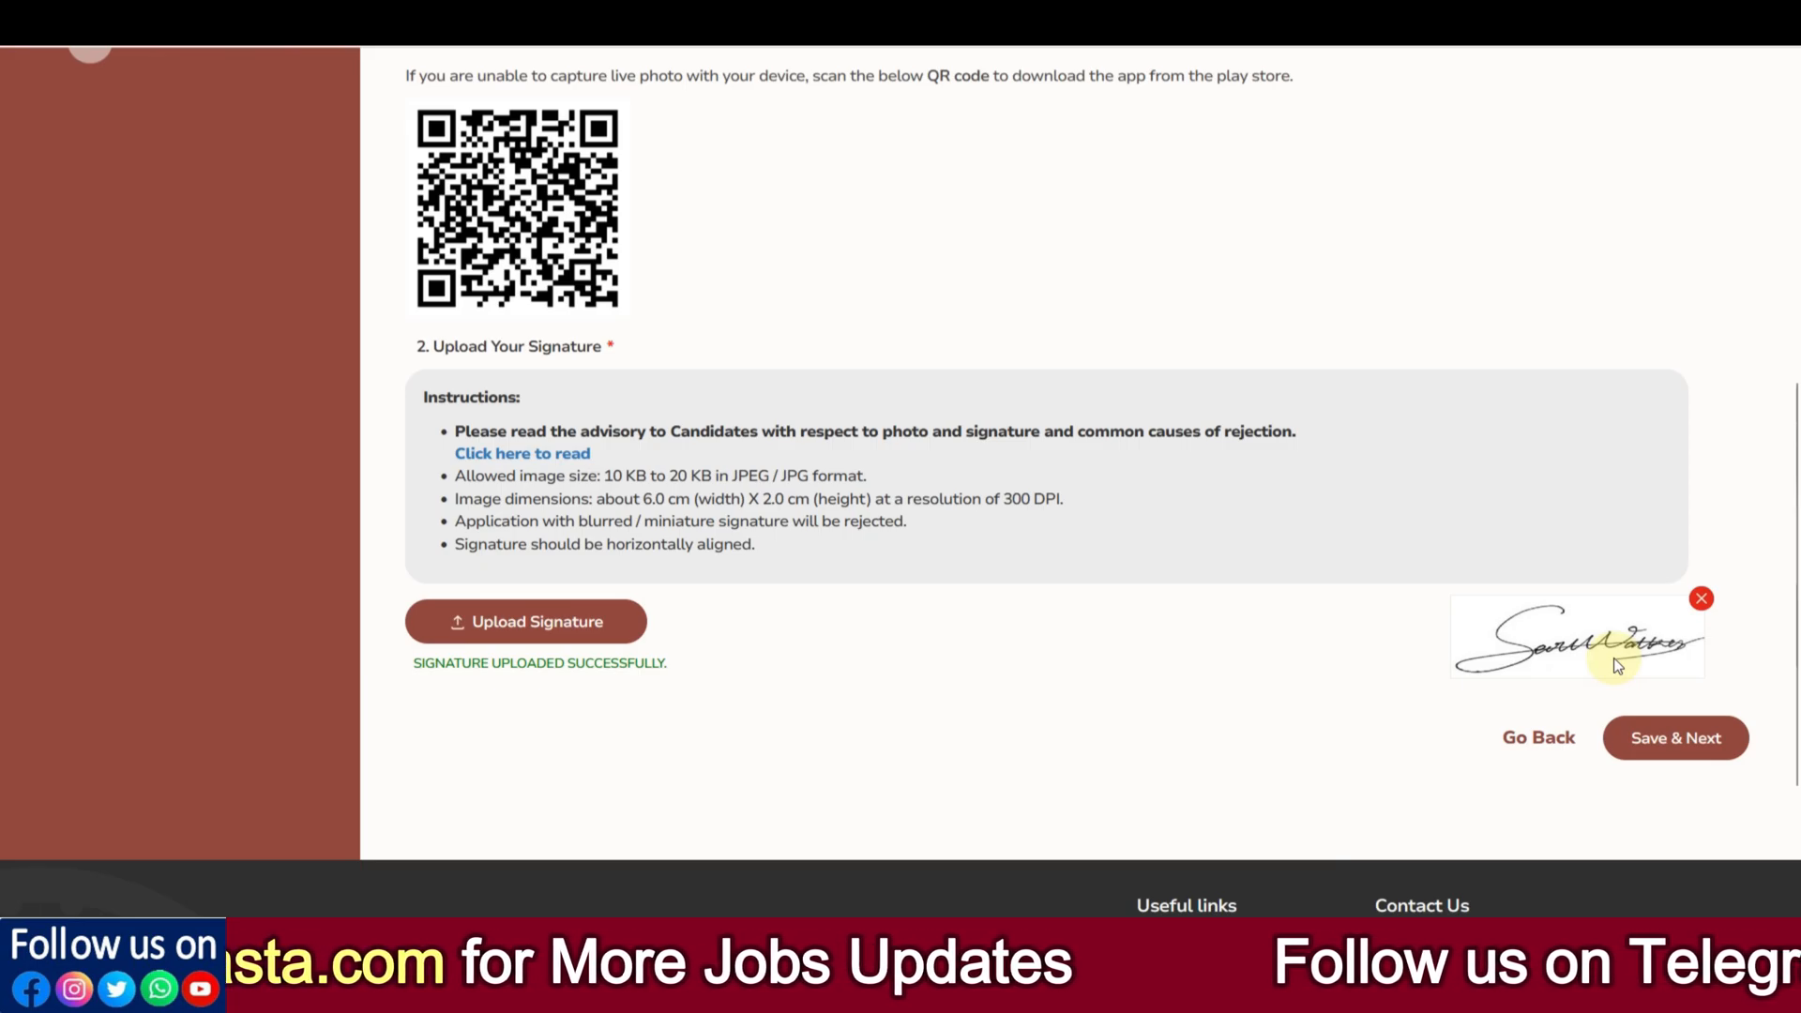
Save the uploaded photo and signature, save the form preview, and agree to the declaration.
left_click(1667, 759)
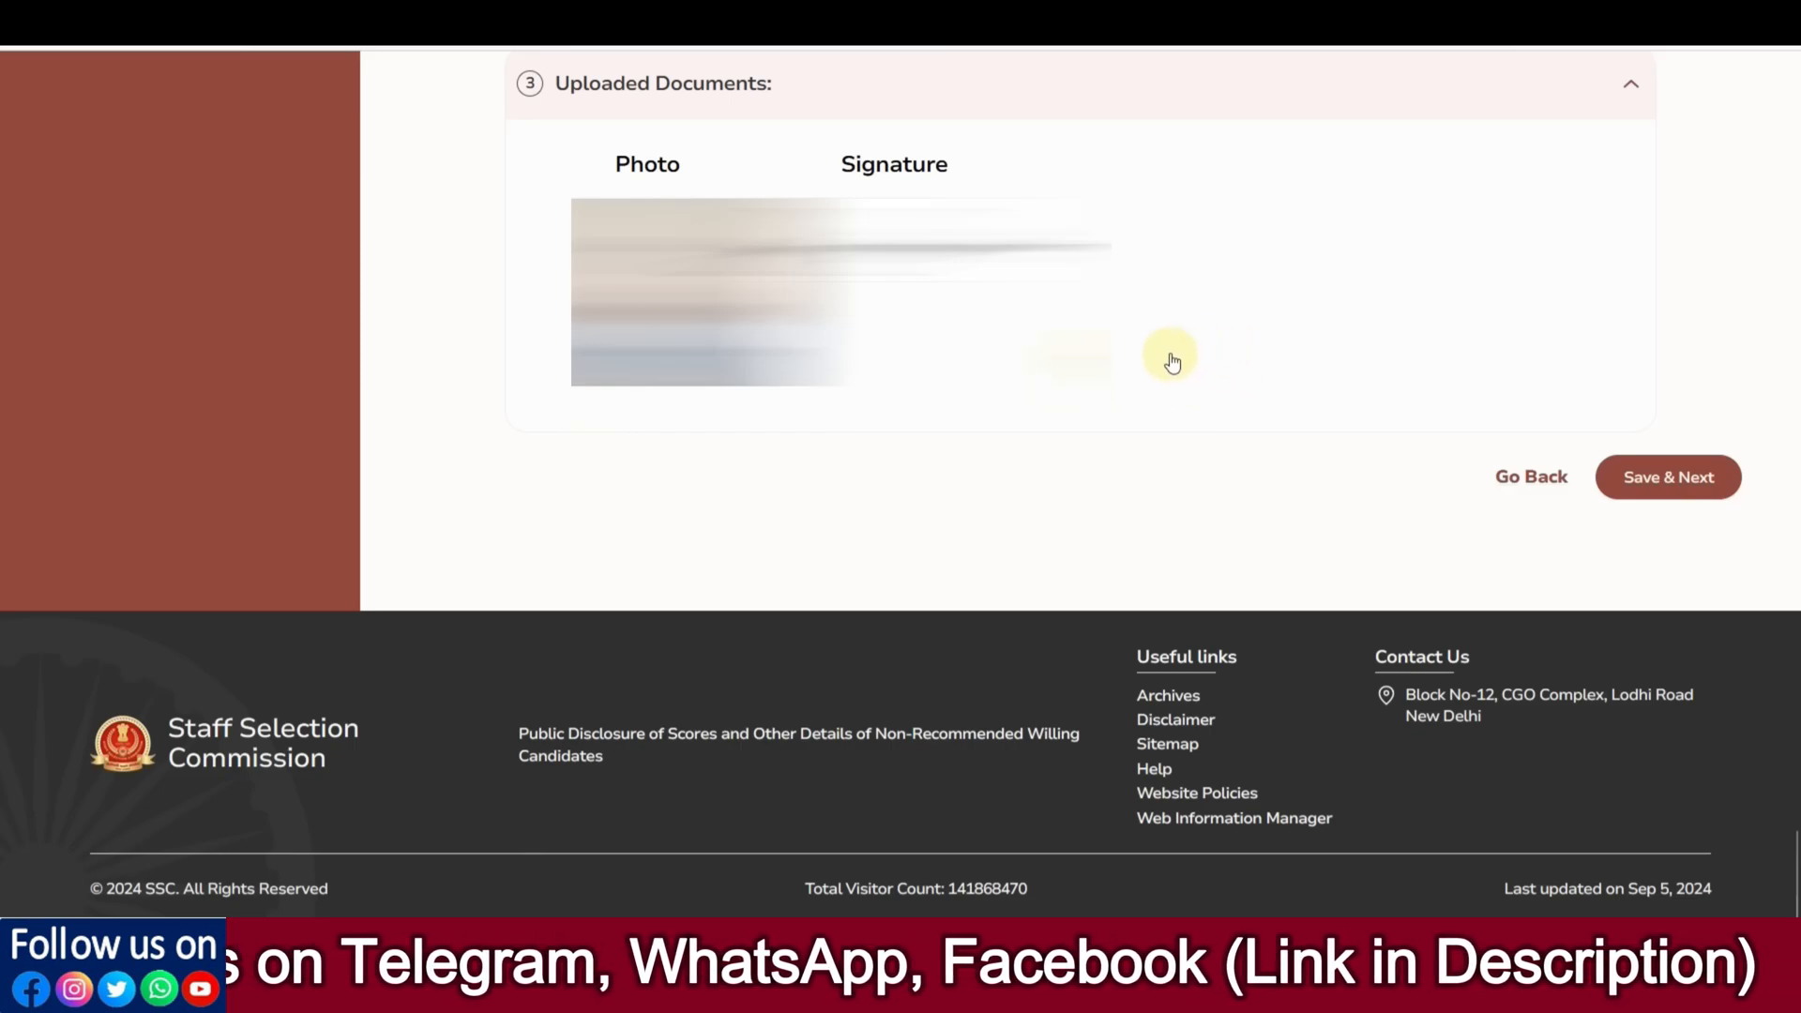
left_click(1648, 480)
left_click(414, 482)
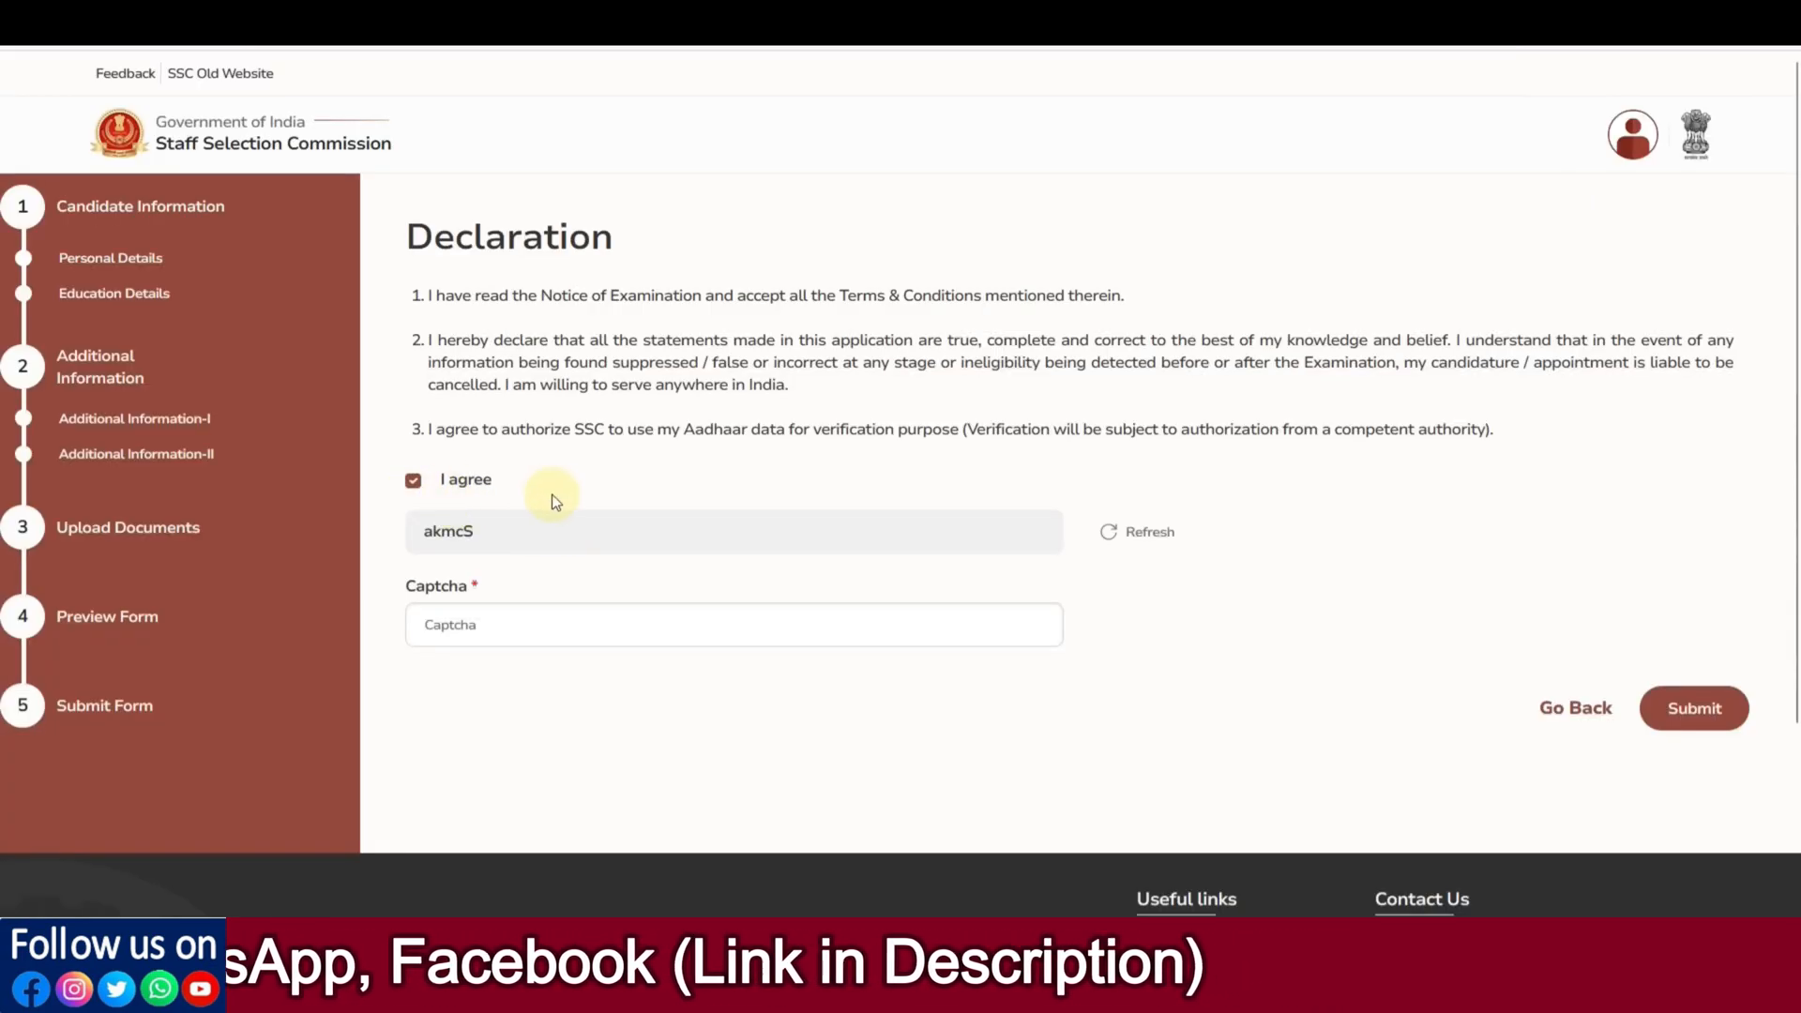
Enter the displayed captcha code under the declaration and submit the application form.
scroll(474, 491, "down", 3)
left_click(466, 389)
type("A")
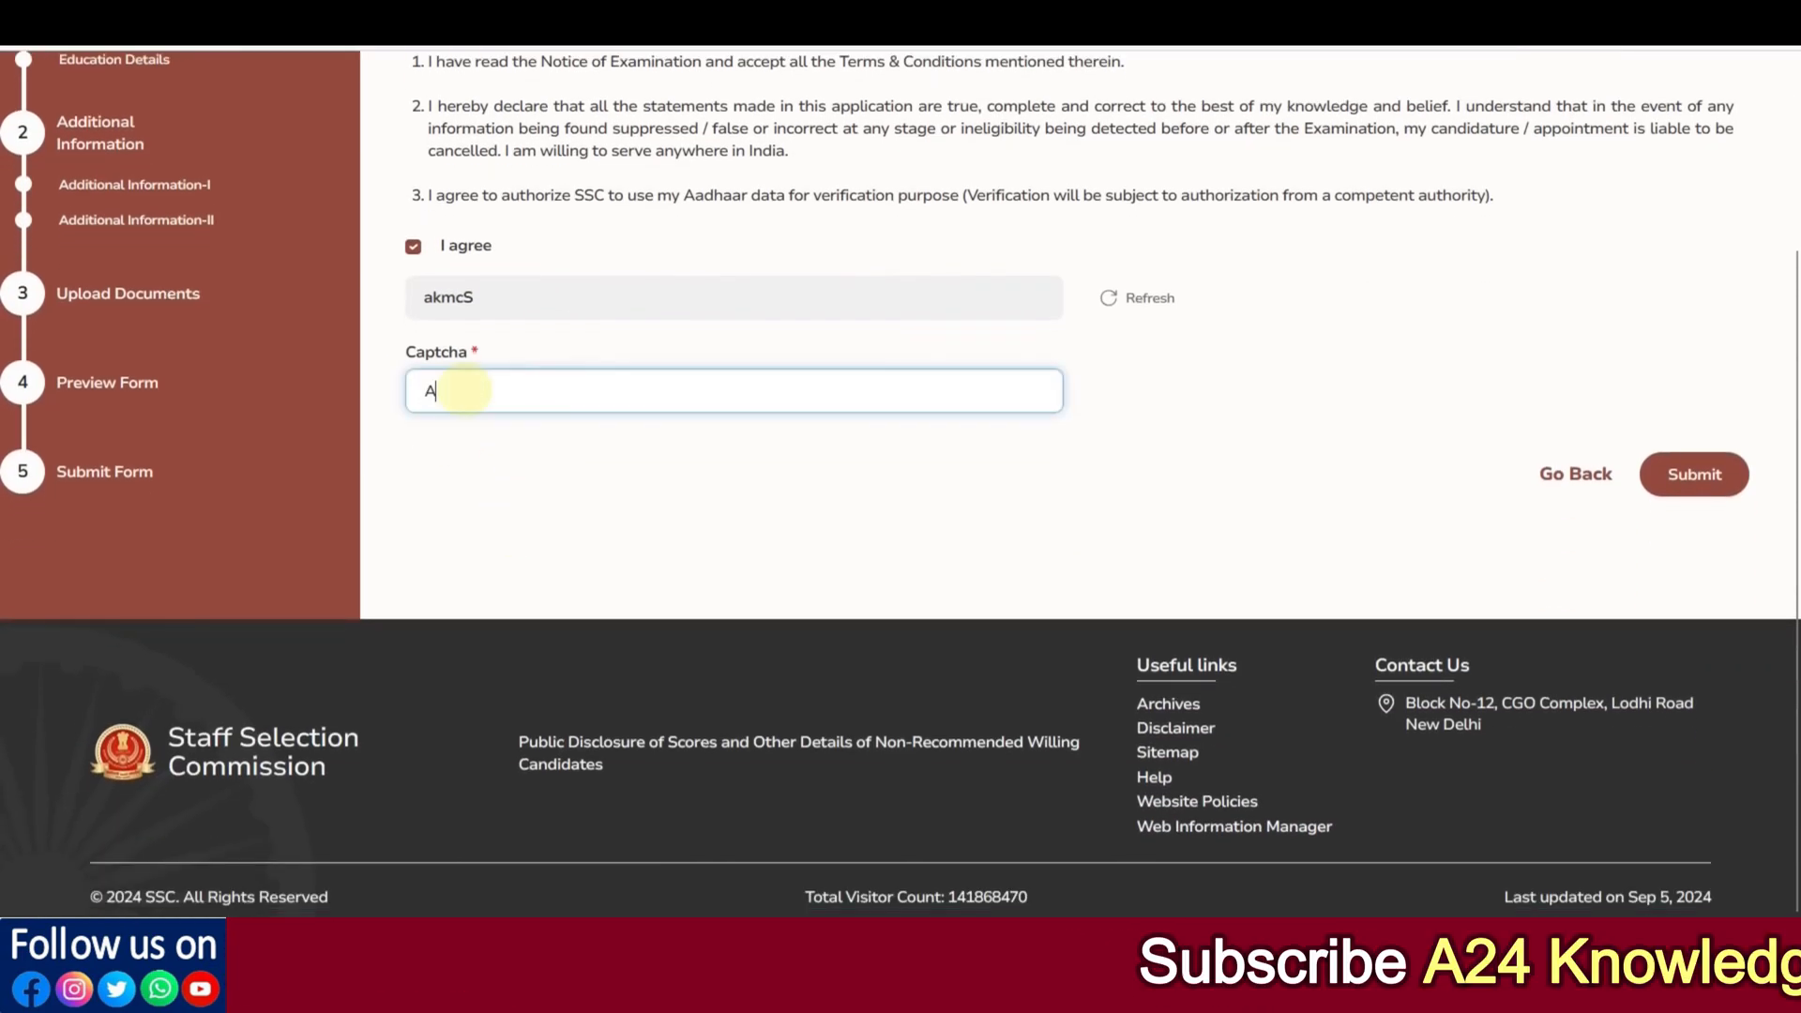
type("k")
key("BackSpace")
key("BackSpace")
type("akmcS")
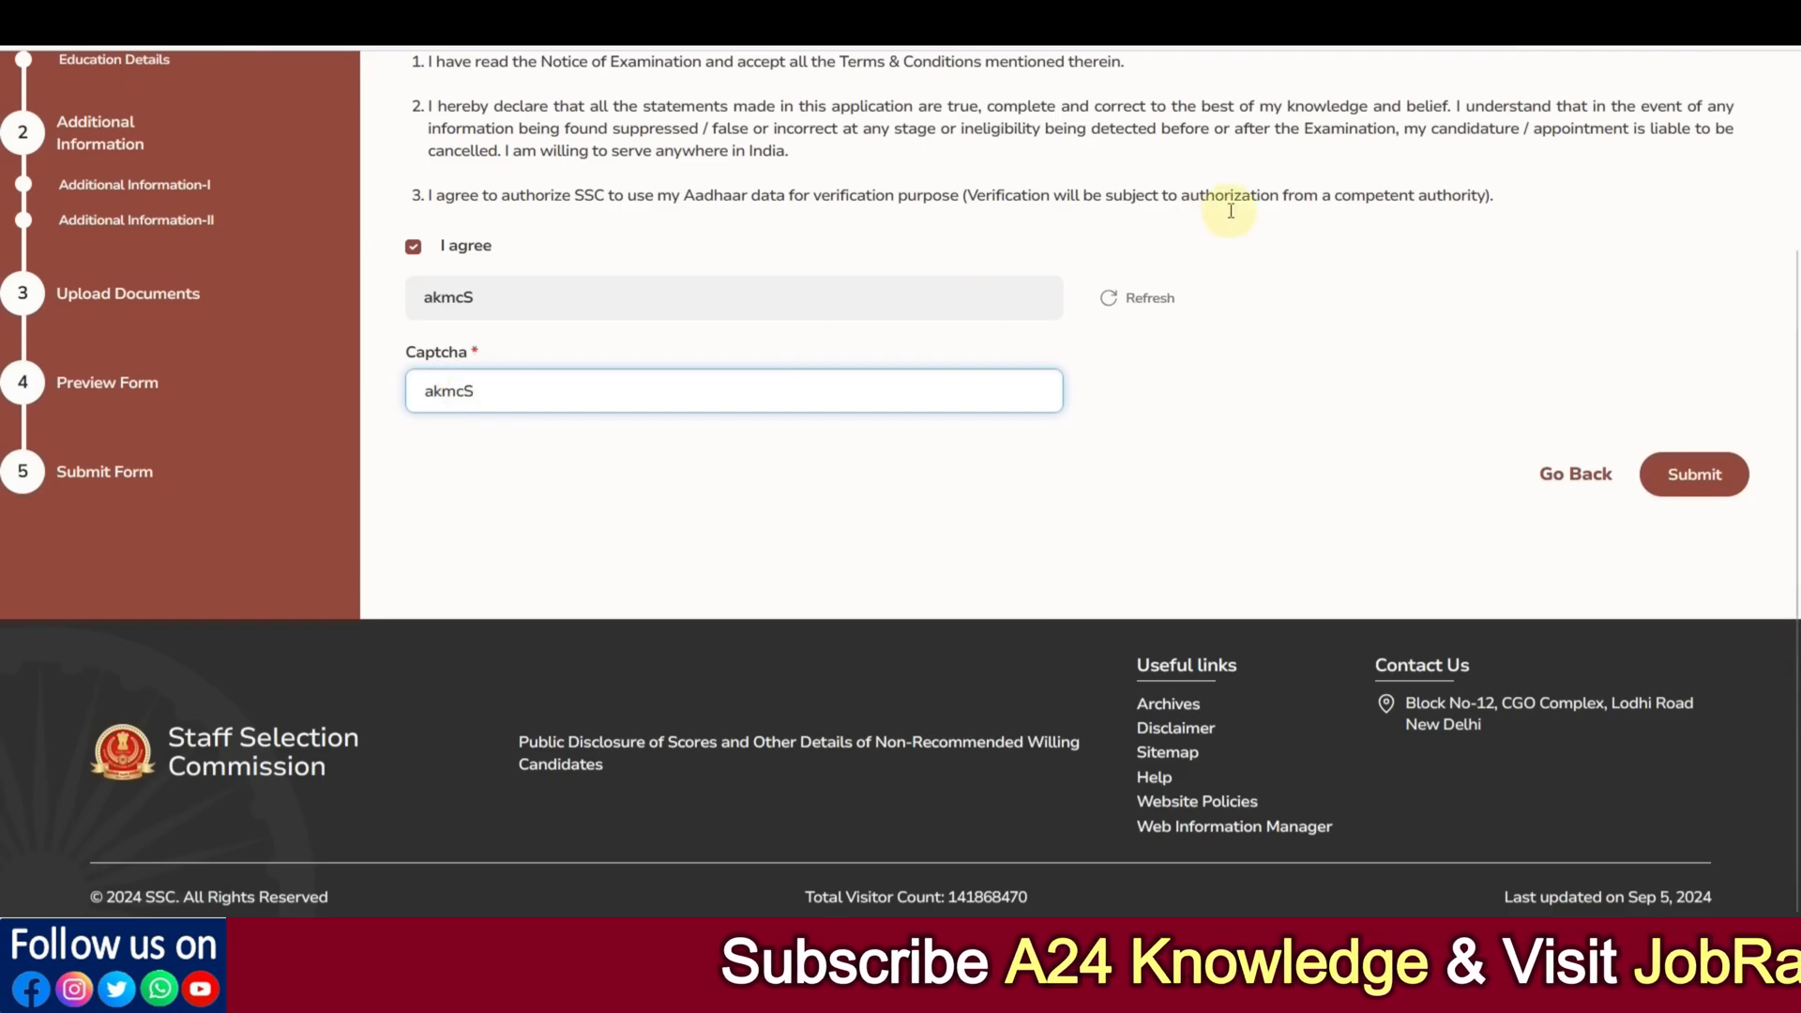
left_click(1672, 492)
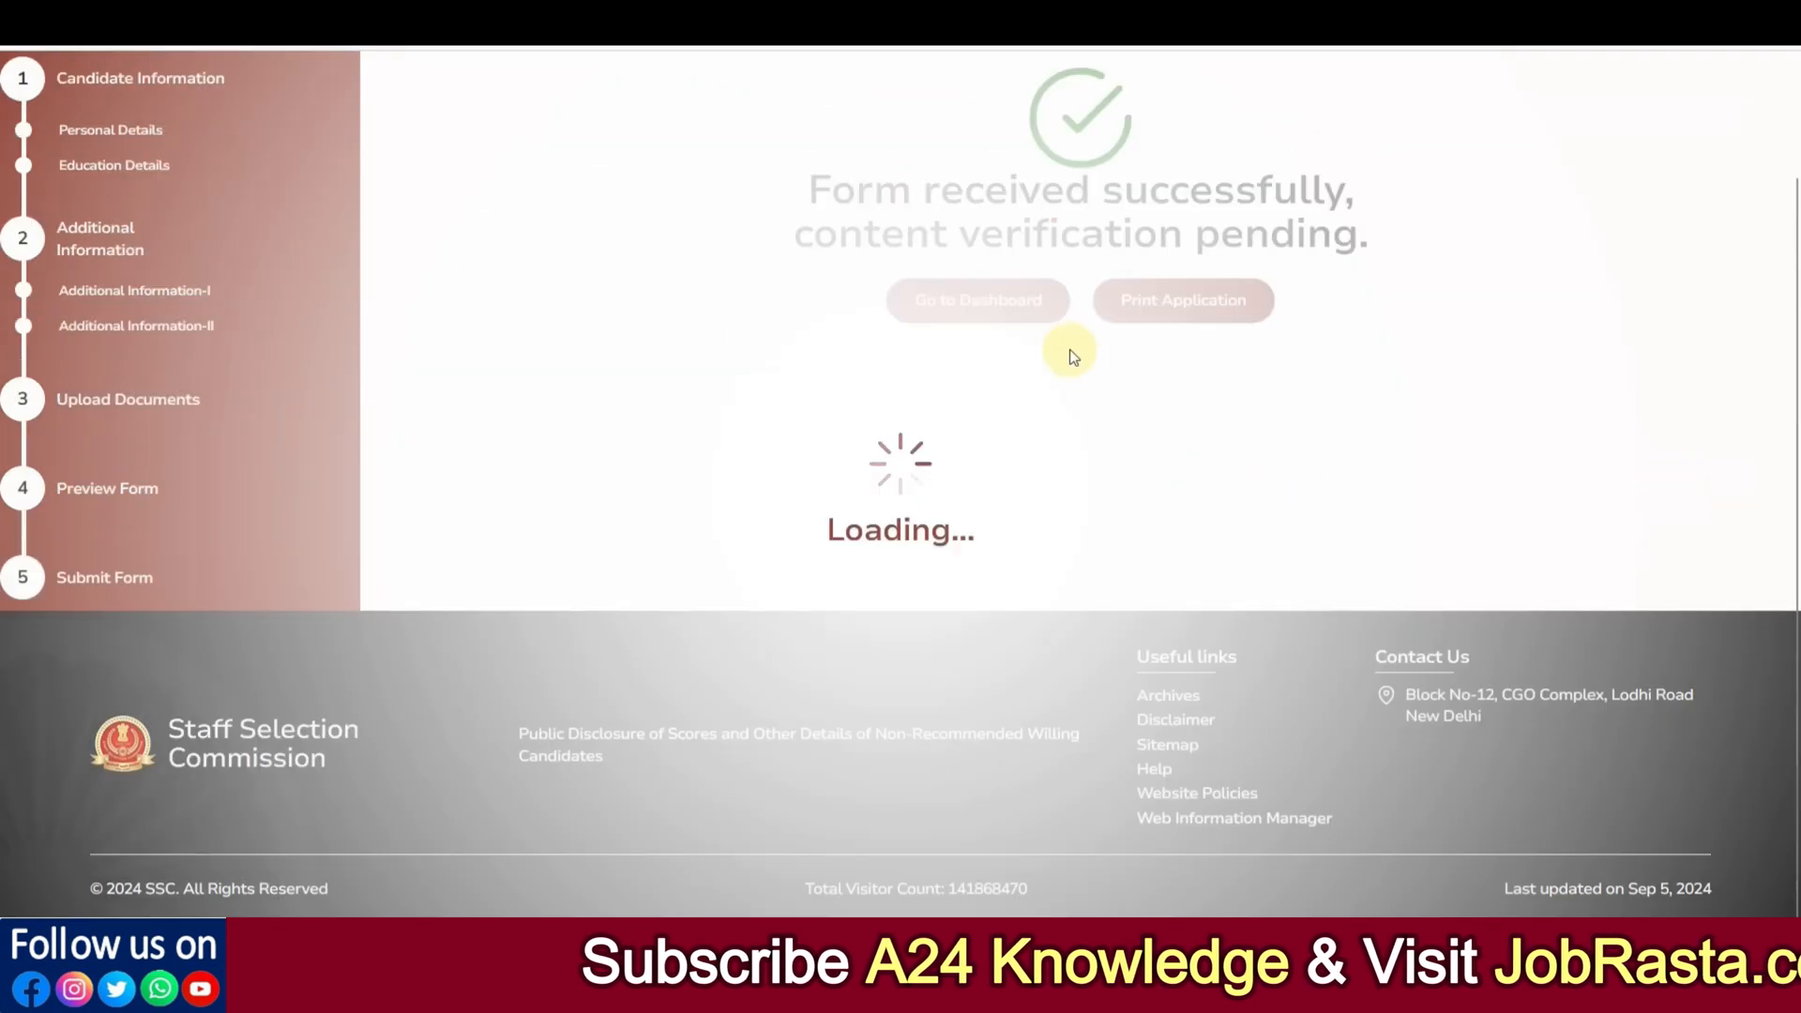
scroll(1078, 388, "up", 2)
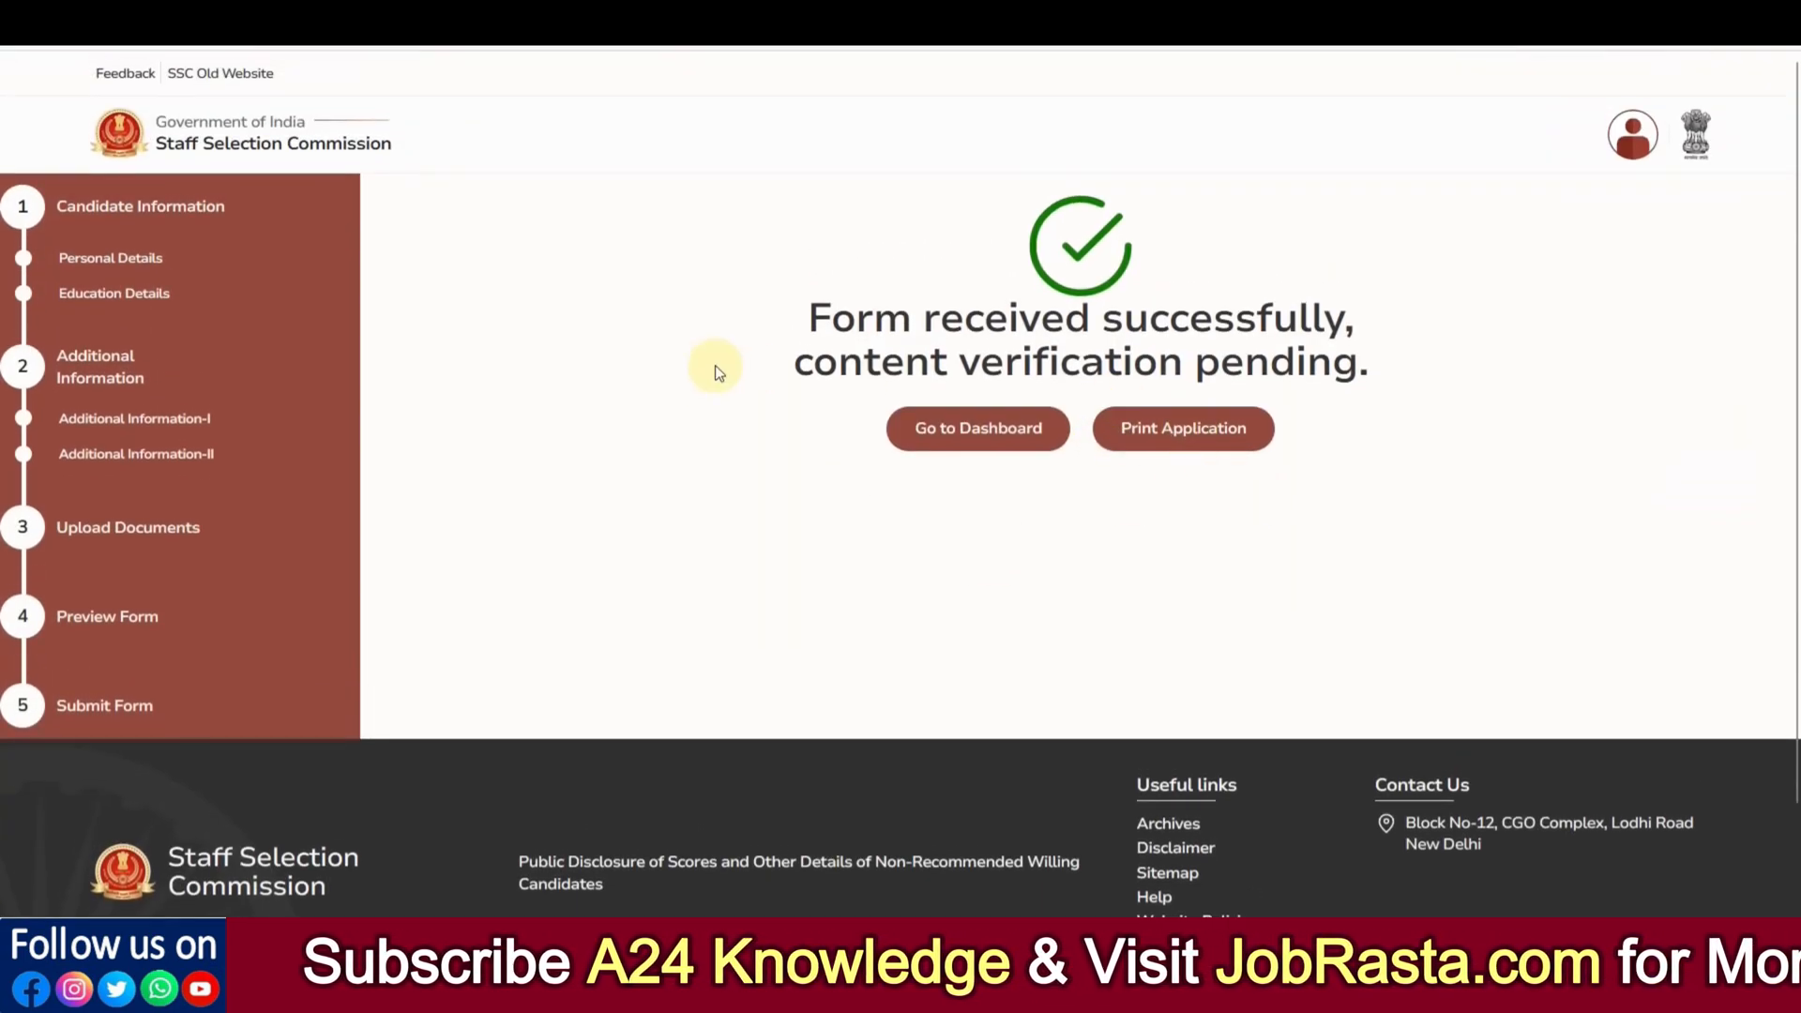
Open the Constable (GD) Examination-2025 notice and check the application, fee payment, correction window and exam dates on its first page.
left_click(218, 69)
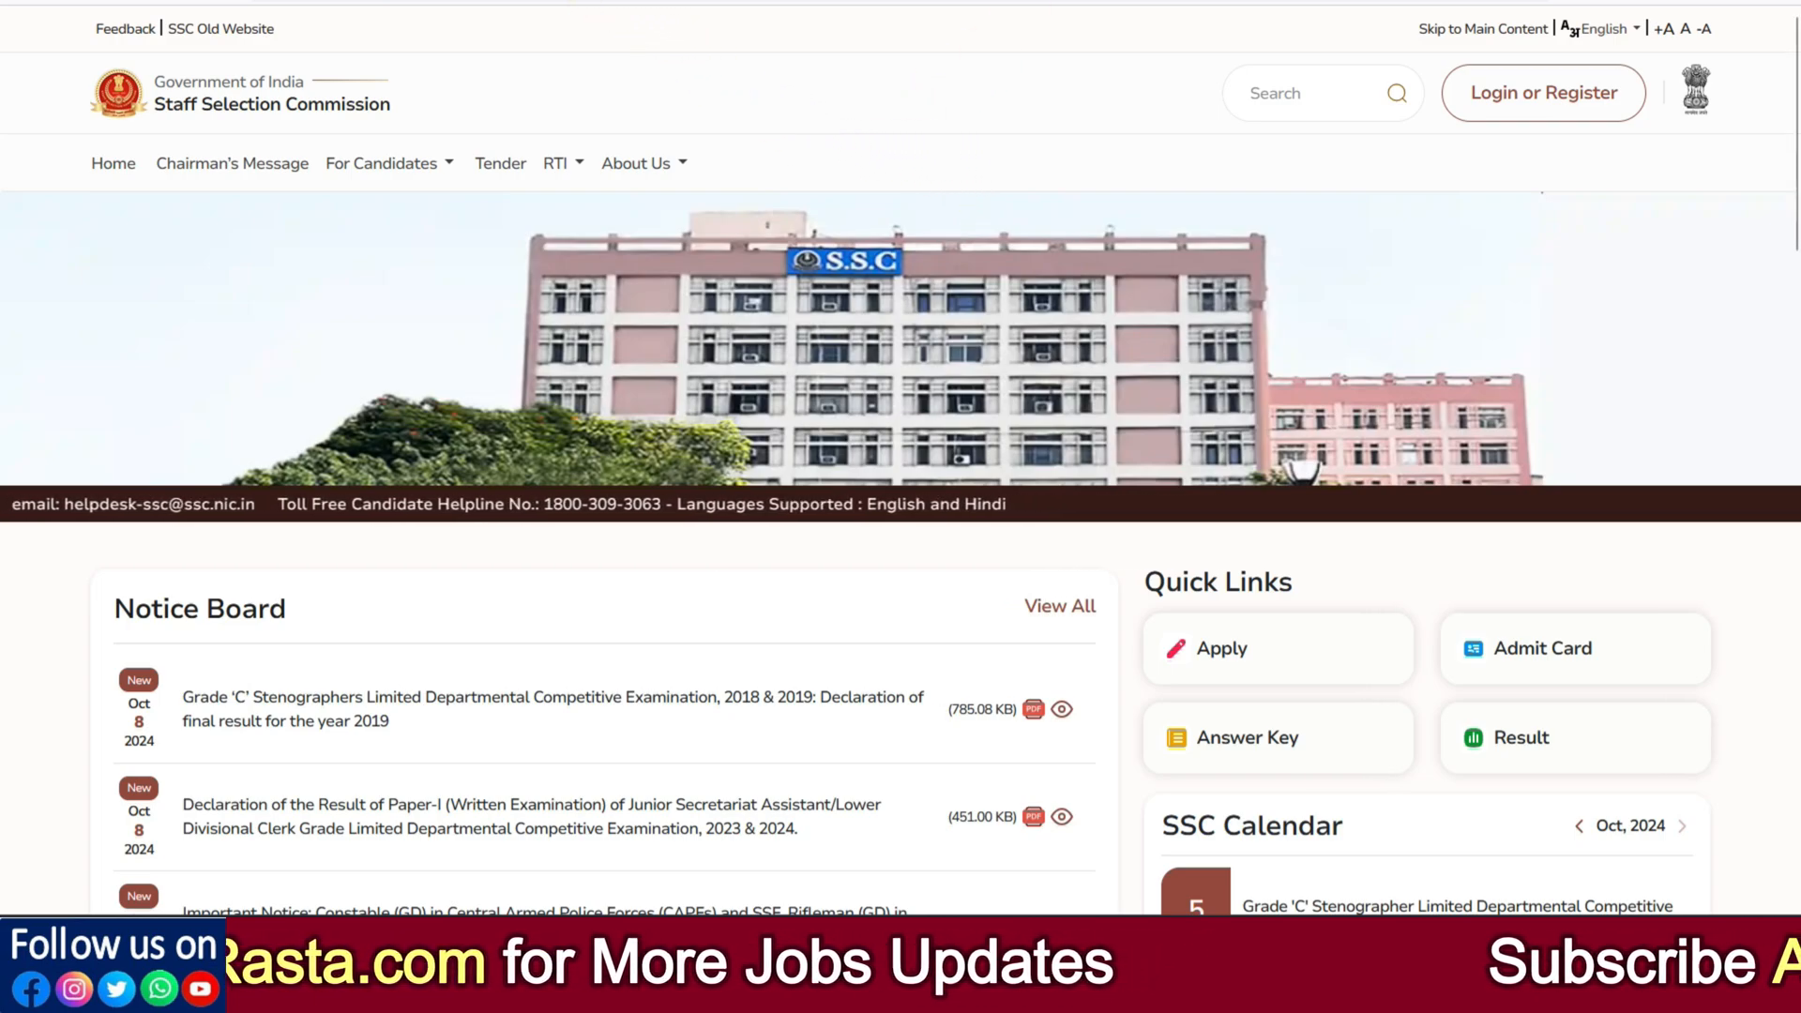
left_click(620, 1)
scroll(916, 234, "up", 10)
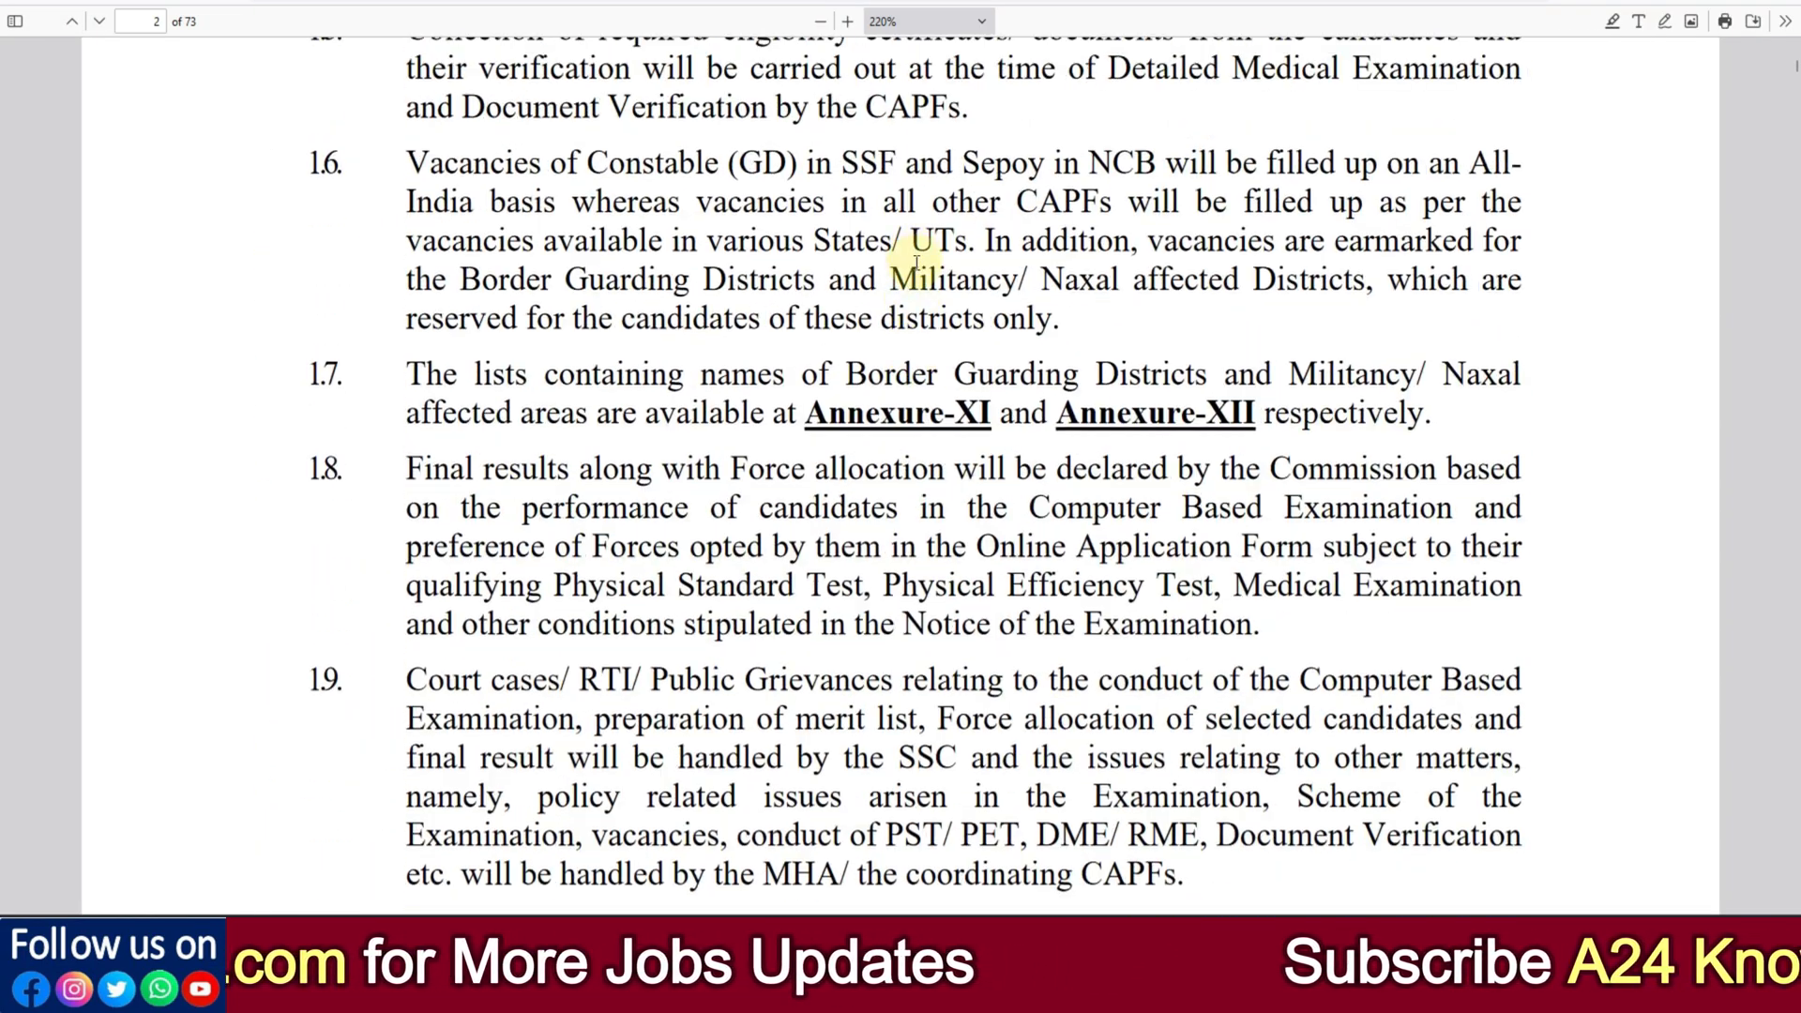
scroll(917, 260, "up", 15)
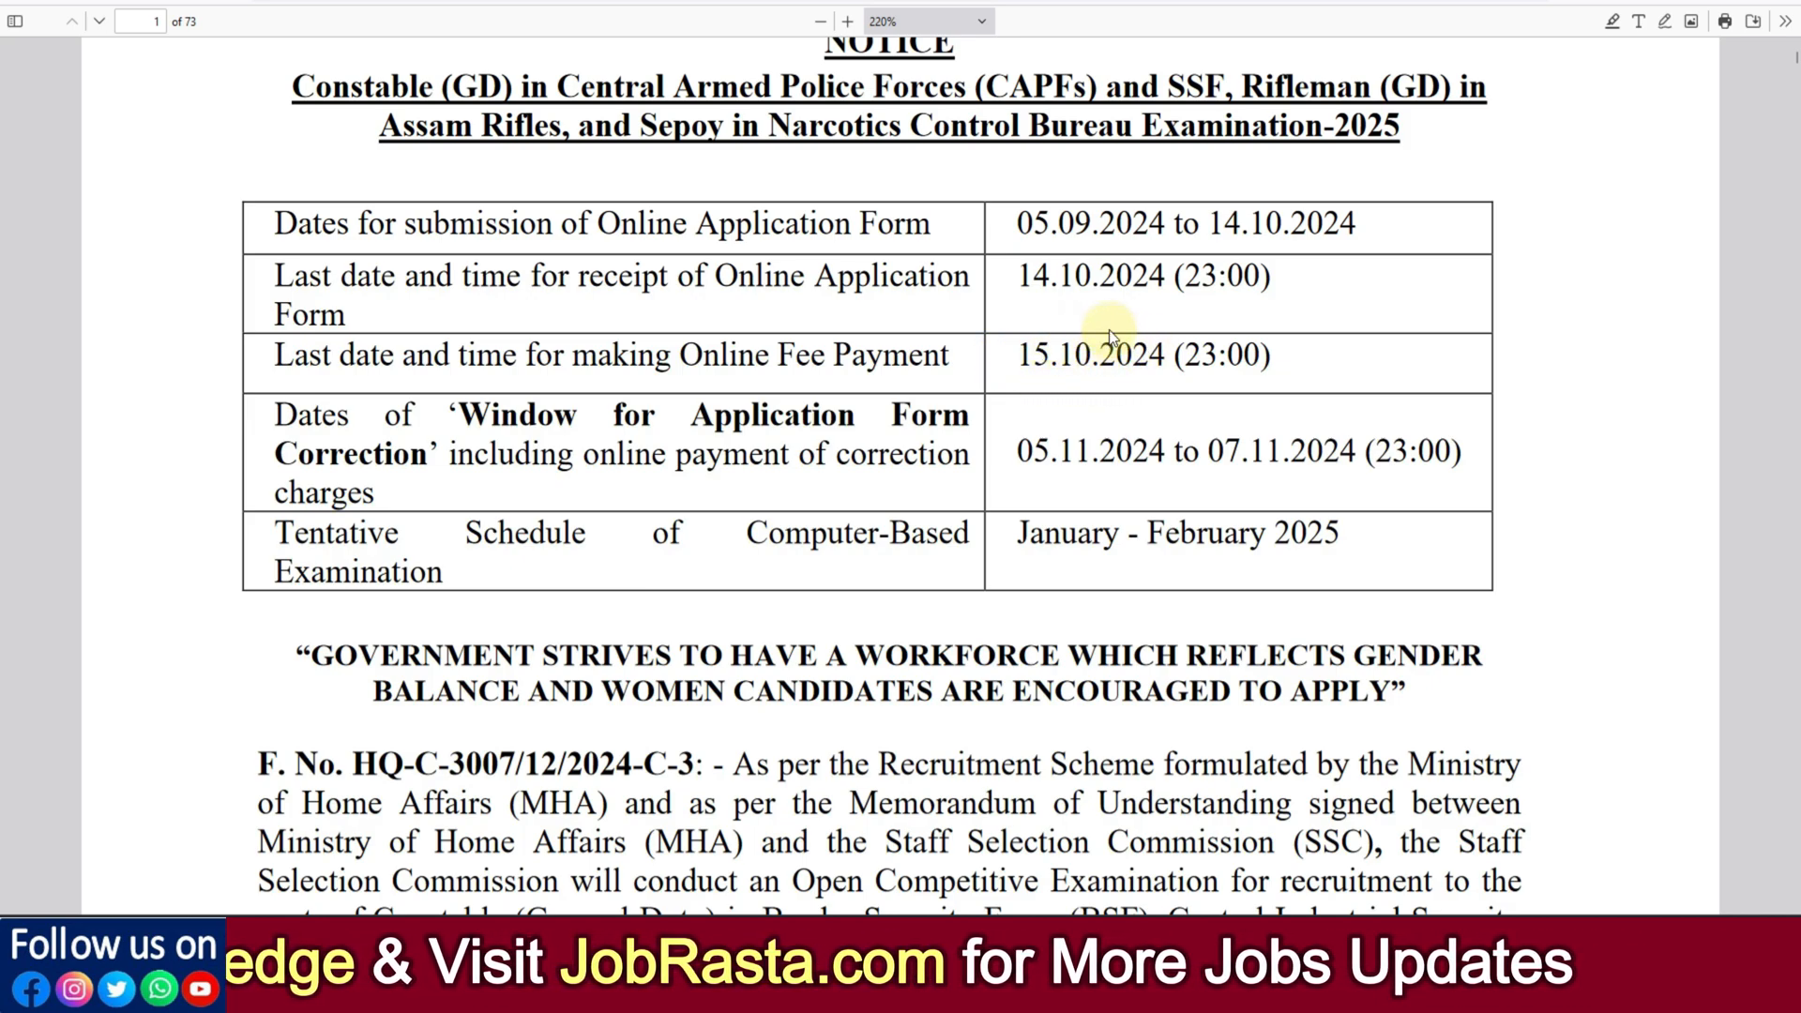
scroll(1098, 330, "up", 2)
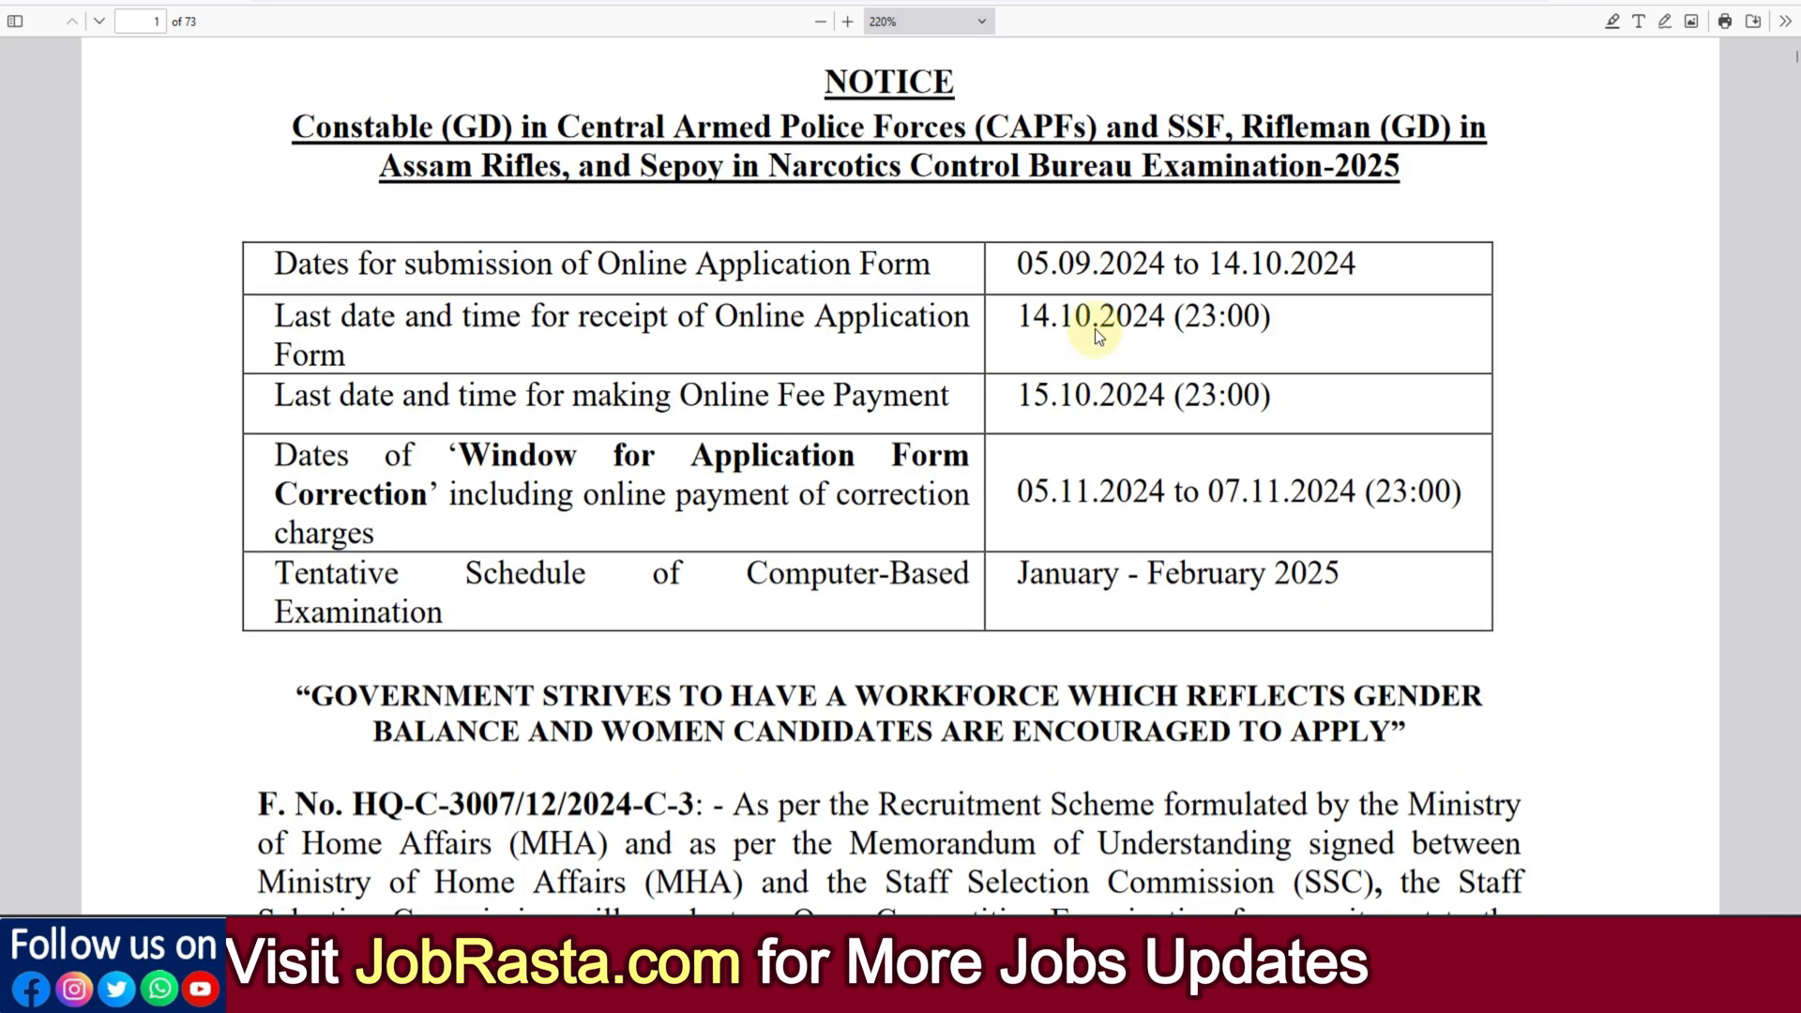